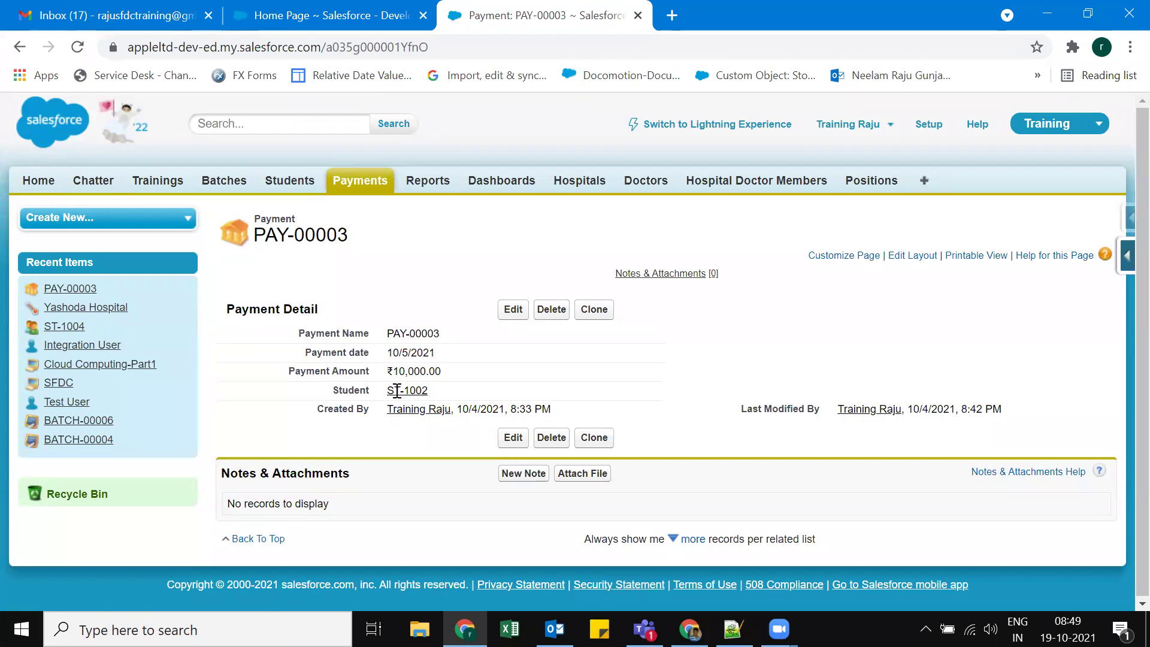
Step: Review the Student field on the payment record, and switch to the Notepad++ notes to reread the student name requirement
{"action": "left_click_drag", "start_coordinate": [383, 390], "coordinate": [461, 396]}
{"action": "left_click", "coordinate": [745, 374]}
{"action": "mouse_move", "coordinate": [410, 396]}
{"action": "key", "text": "alt+Tab"}
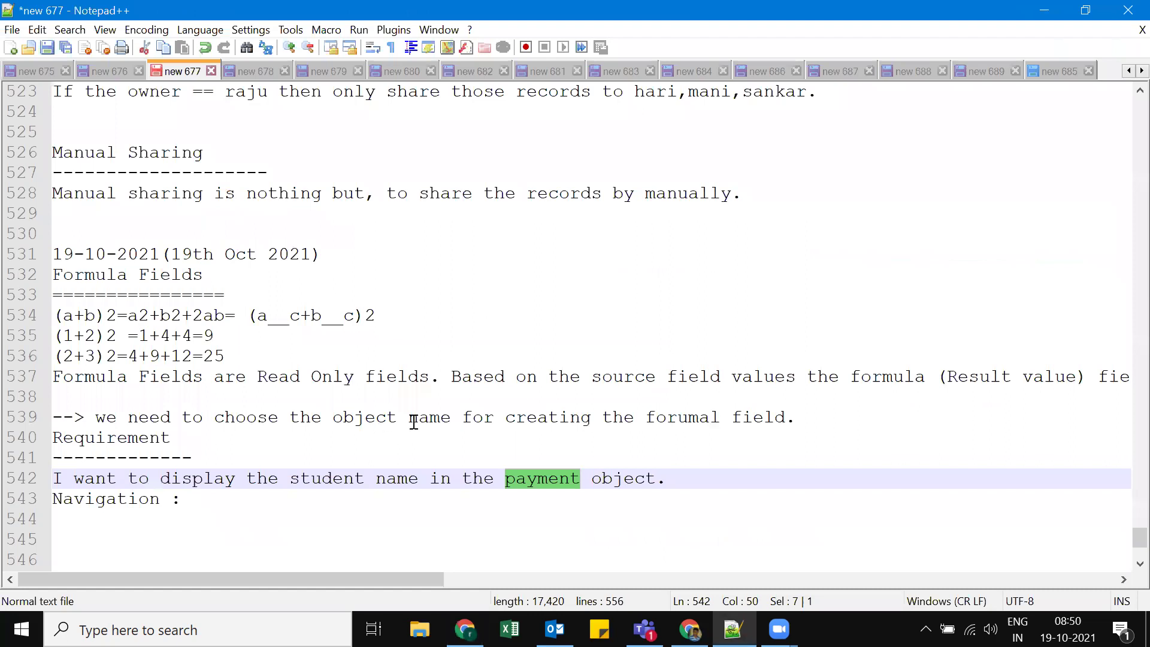
{"action": "left_click", "coordinate": [806, 429]}
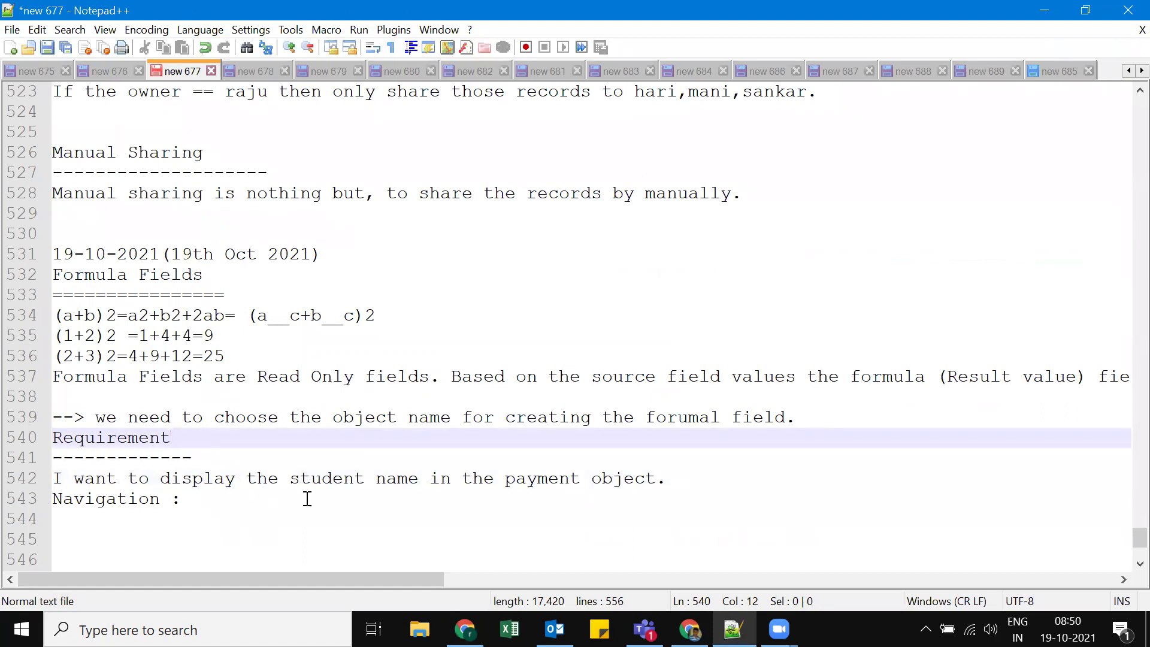
{"action": "double_click", "coordinate": [527, 481]}
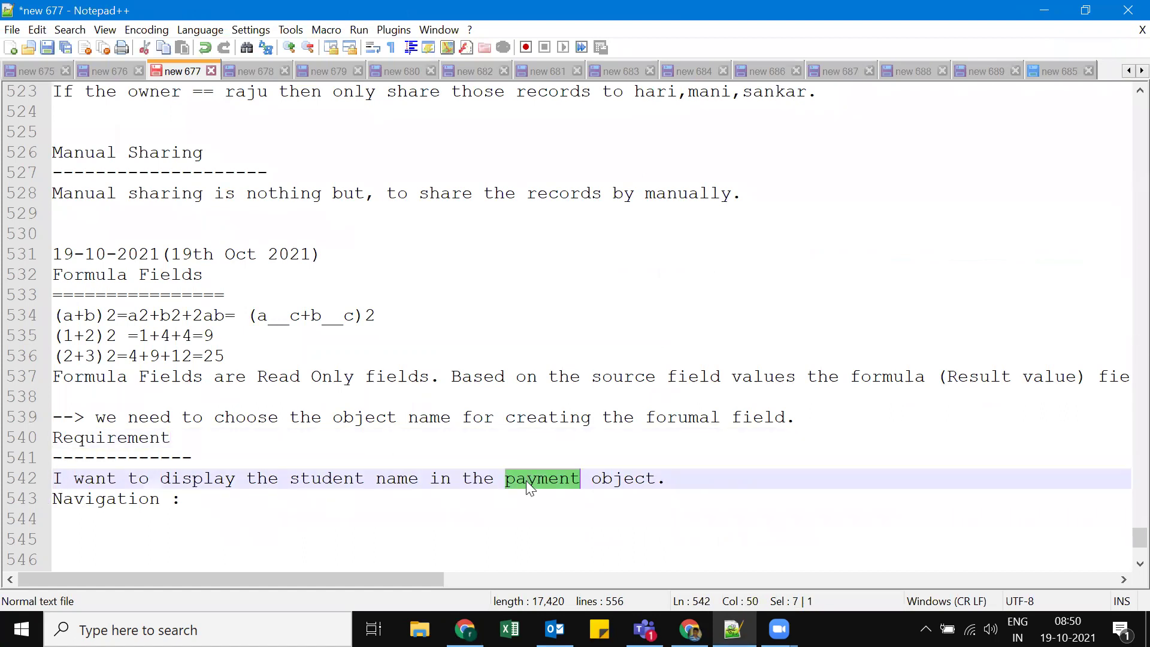
Step: Fill in the Navigation line of the notes with "choose Object --> Custom Fields & Relationships section -->"
{"action": "left_click", "coordinate": [214, 501]}
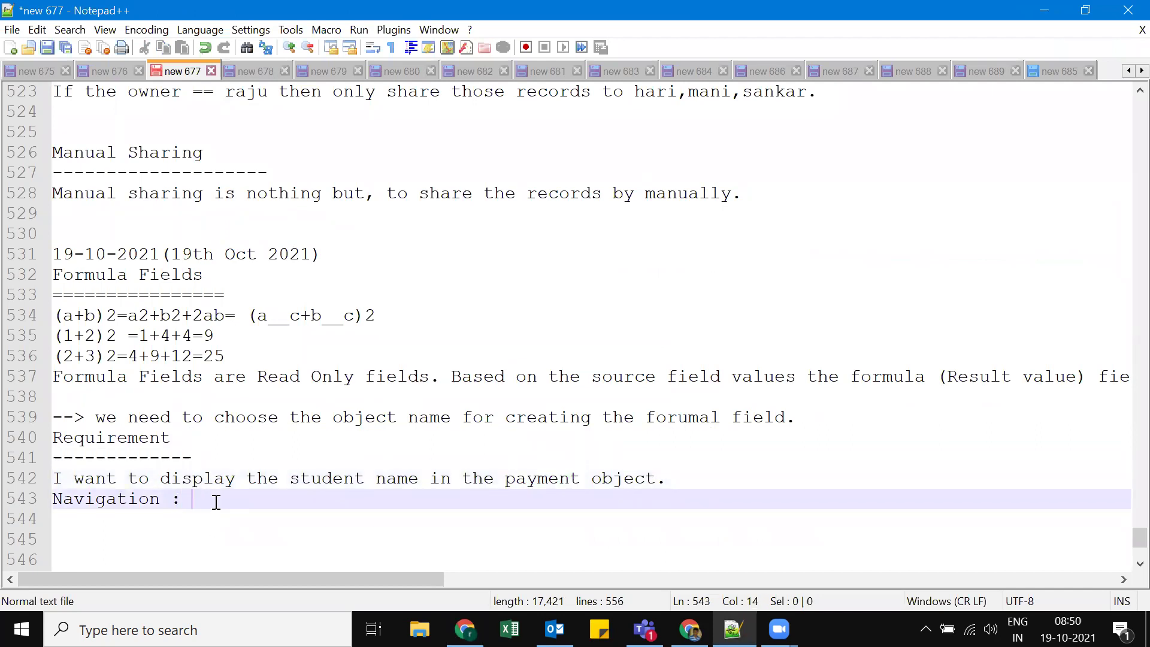
{"action": "type", "text": "c"}
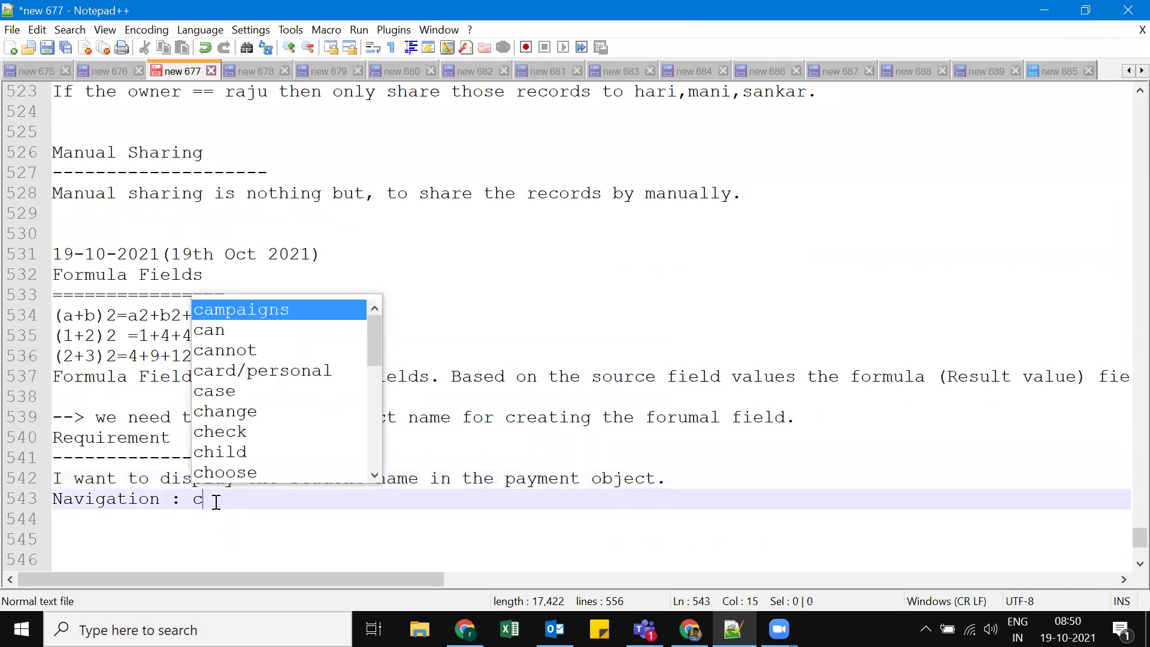
{"action": "type", "text": "hoose O"}
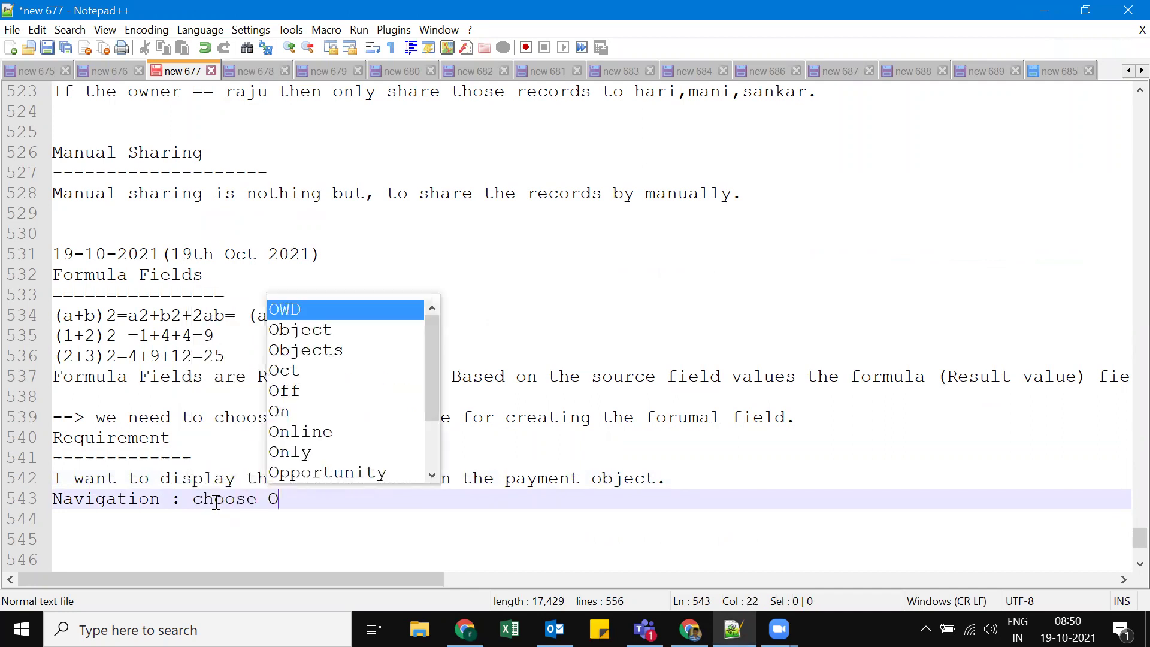
{"action": "type", "text": "bject --> "}
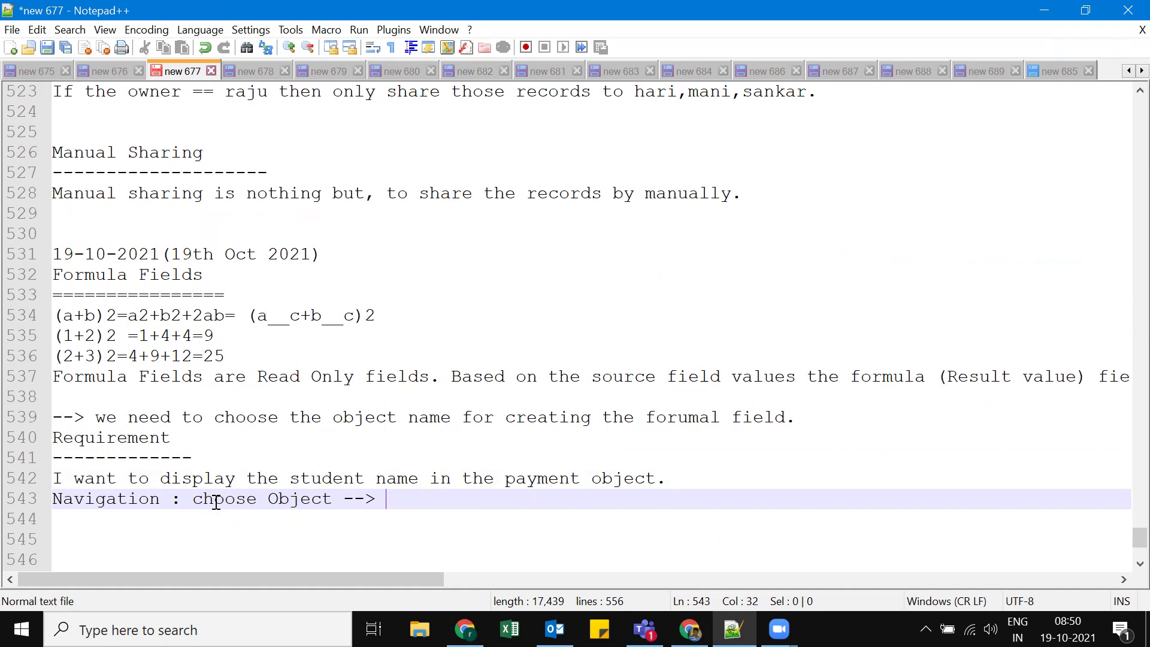
{"action": "type", "text": "Cust"}
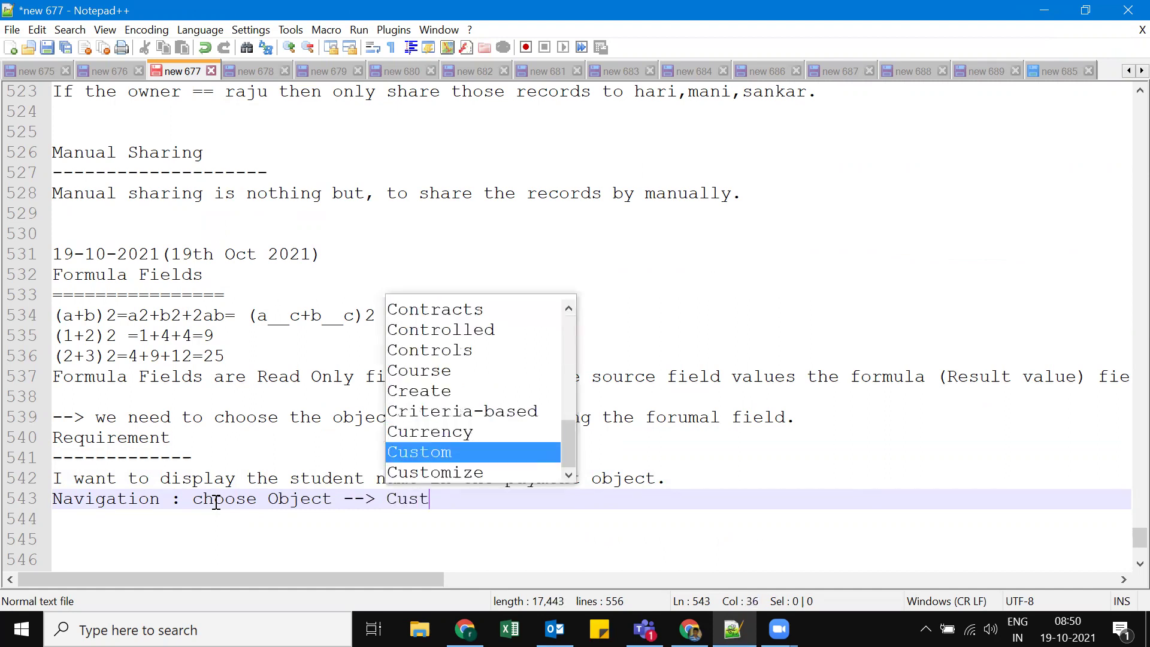
{"action": "type", "text": "om Fiel"}
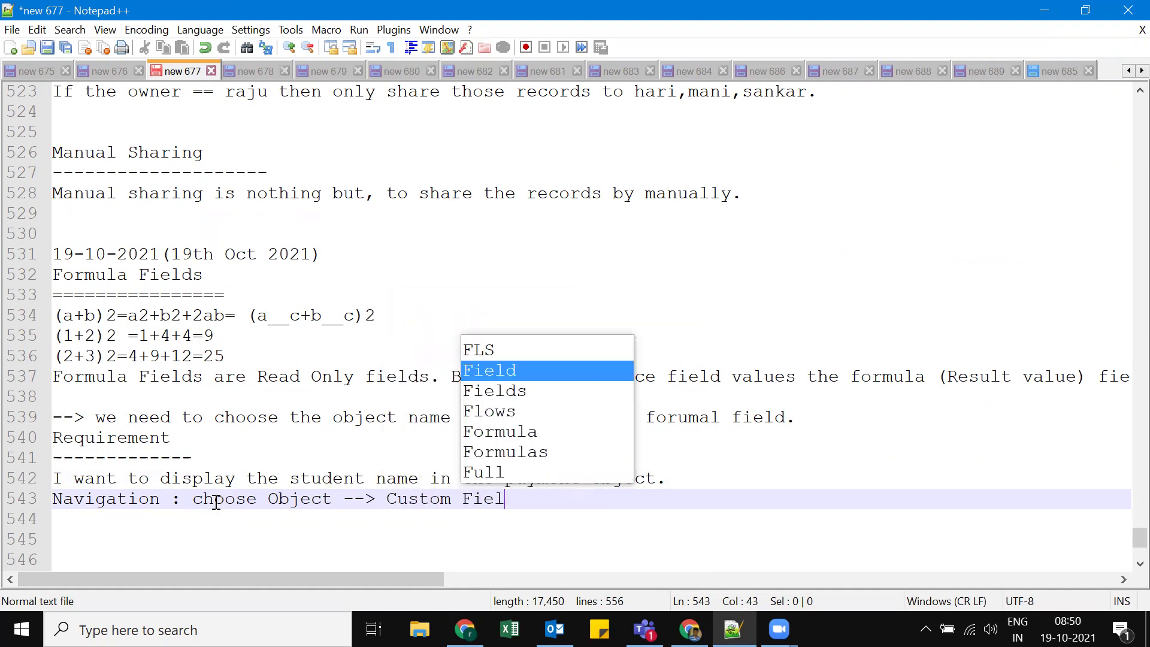
{"action": "type", "text": "ds & "}
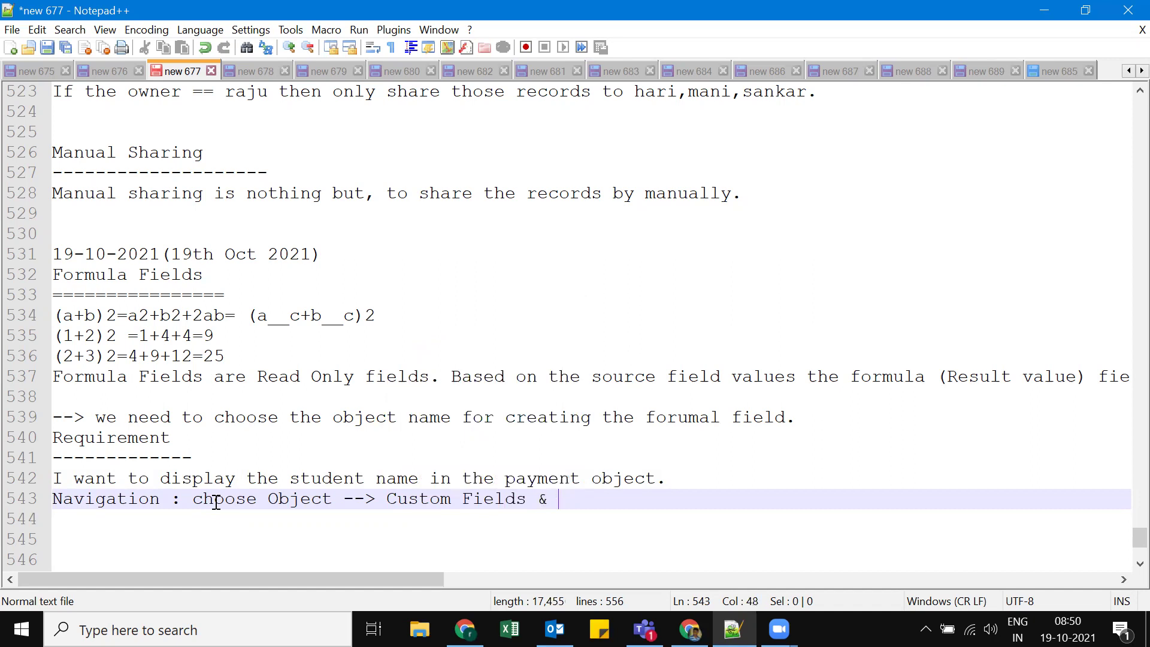
{"action": "type", "text": "Relation"}
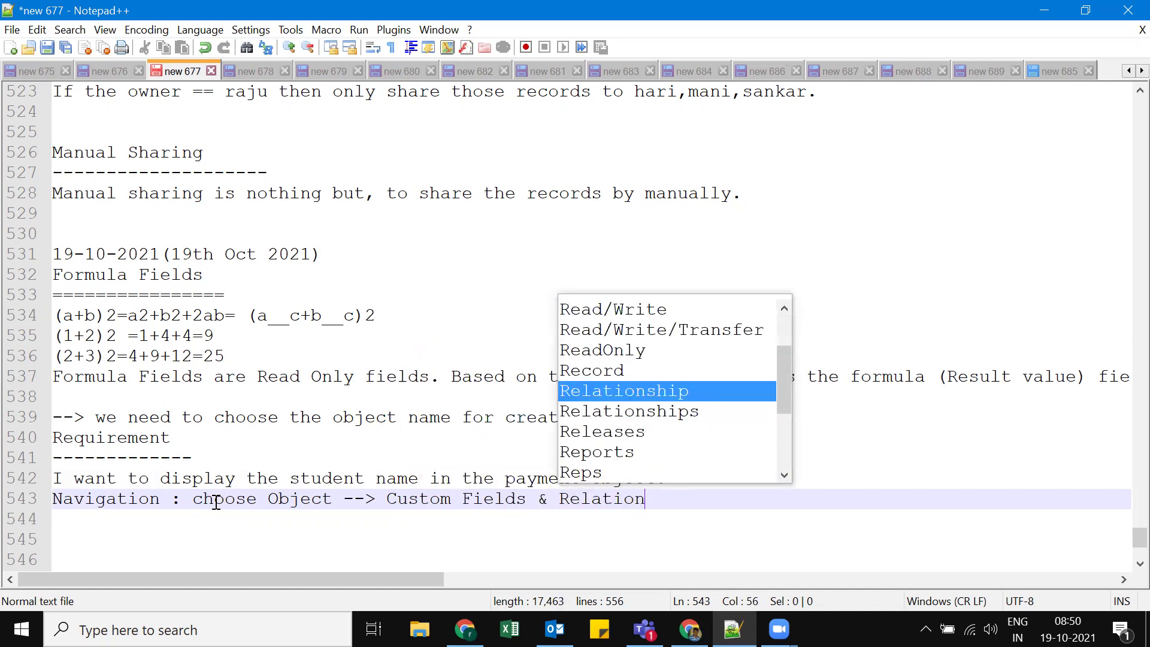
{"action": "type", "text": "ships"}
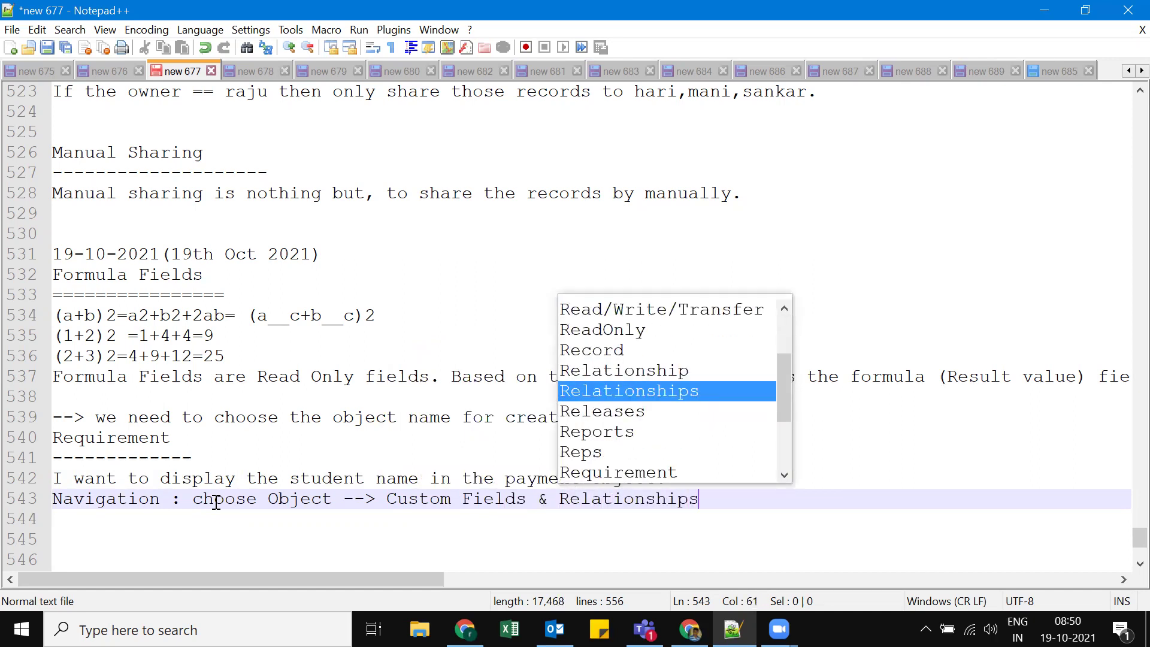
{"action": "type", "text": " sectio"}
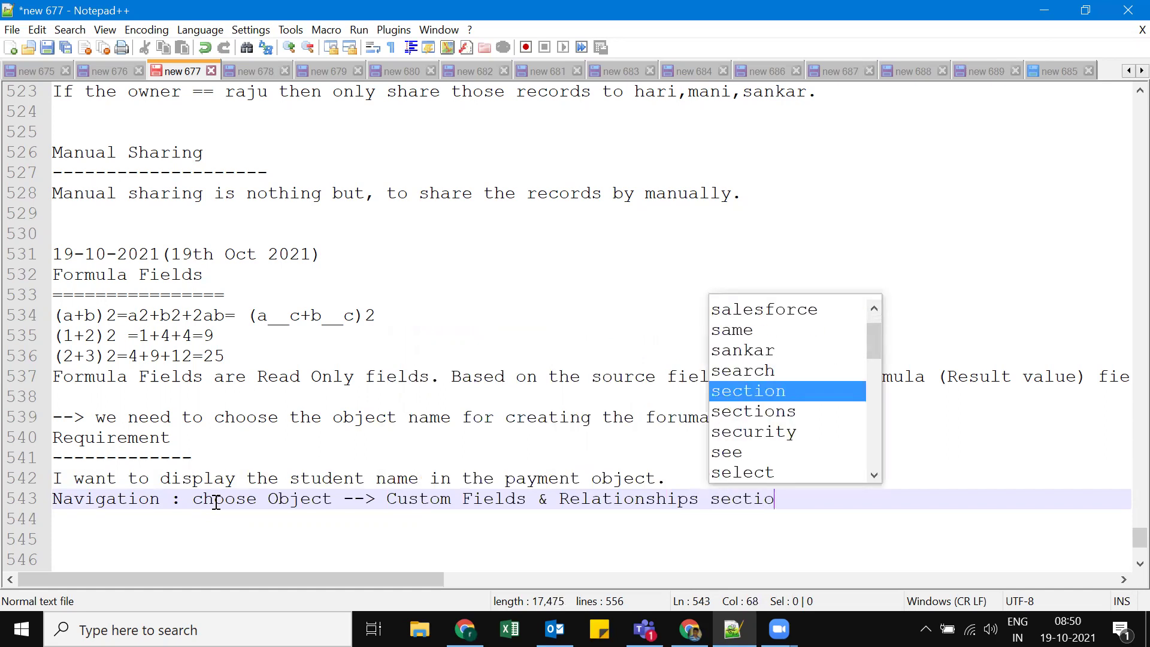
{"action": "type", "text": "n -->"}
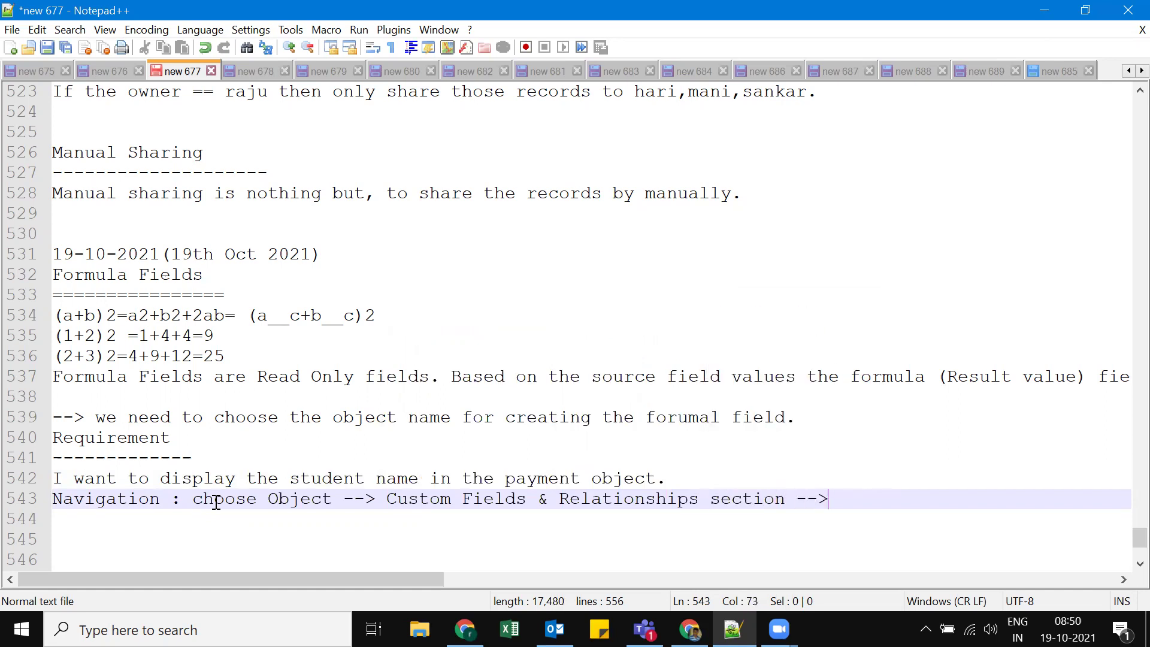
Step: Insert "go to" before "Custom Fields & Relationships section" in the Navigation line
{"action": "left_click", "coordinate": [375, 500]}
{"action": "type", "text": "got"}
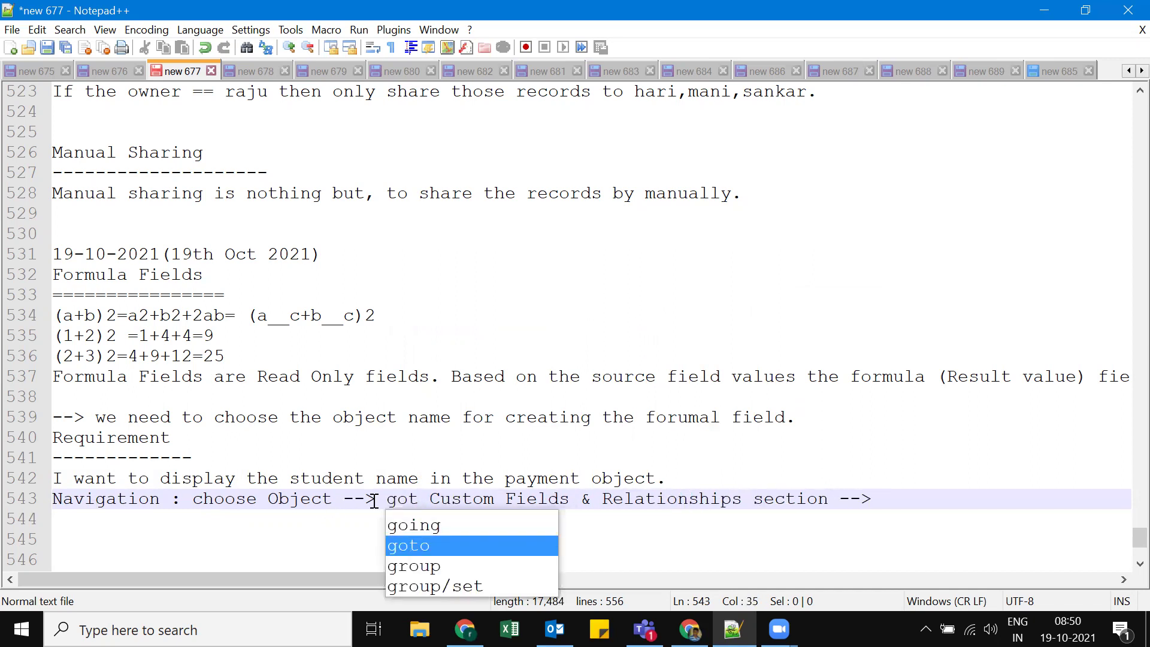
{"action": "type", "text": "o"}
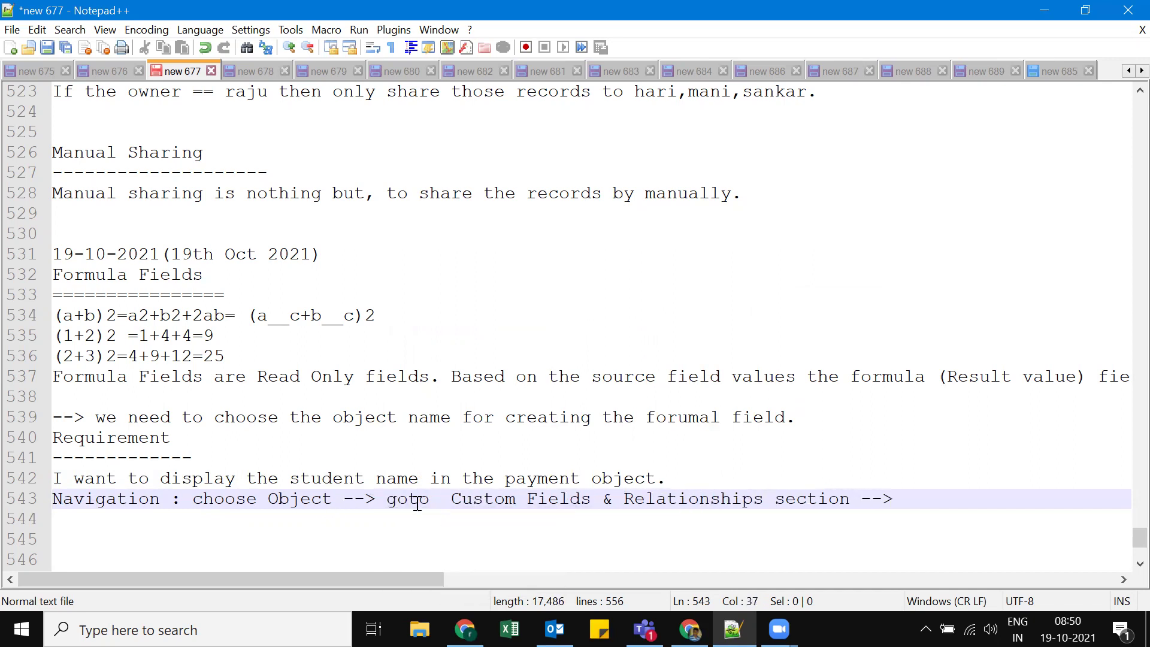
{"action": "left_click", "coordinate": [409, 500]}
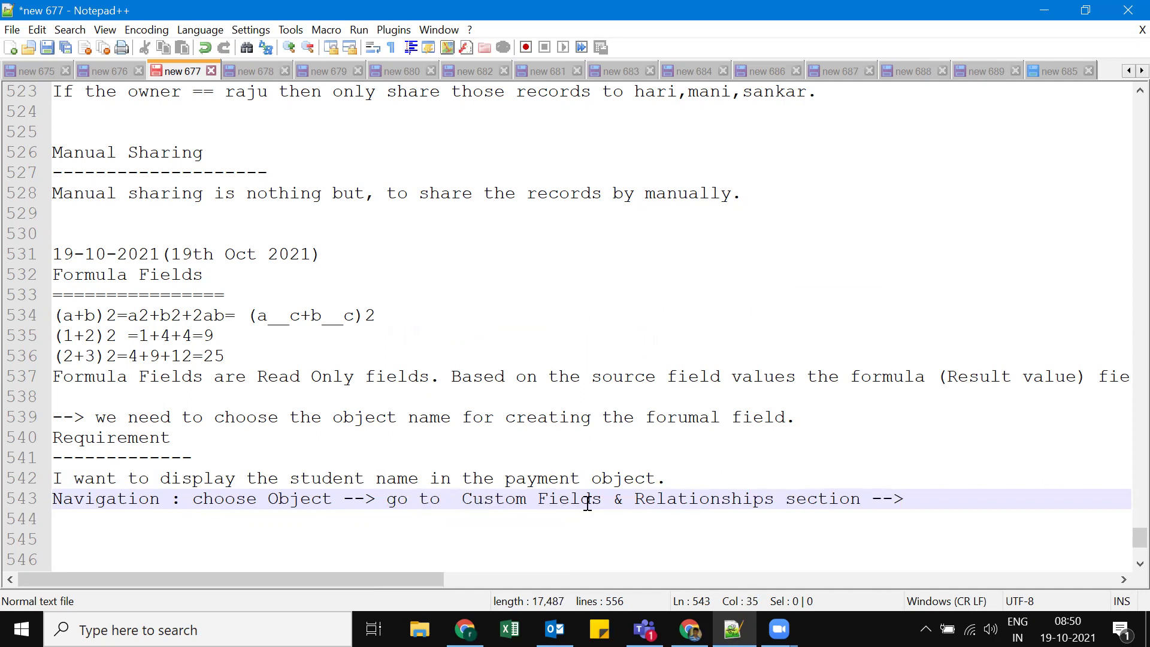
Step: Complete the Navigation line with "click on "New" button --> select data type as "Formula"." and start a new line below it
{"action": "left_click", "coordinate": [901, 498]}
{"action": "type", "text": "click on \"N"}
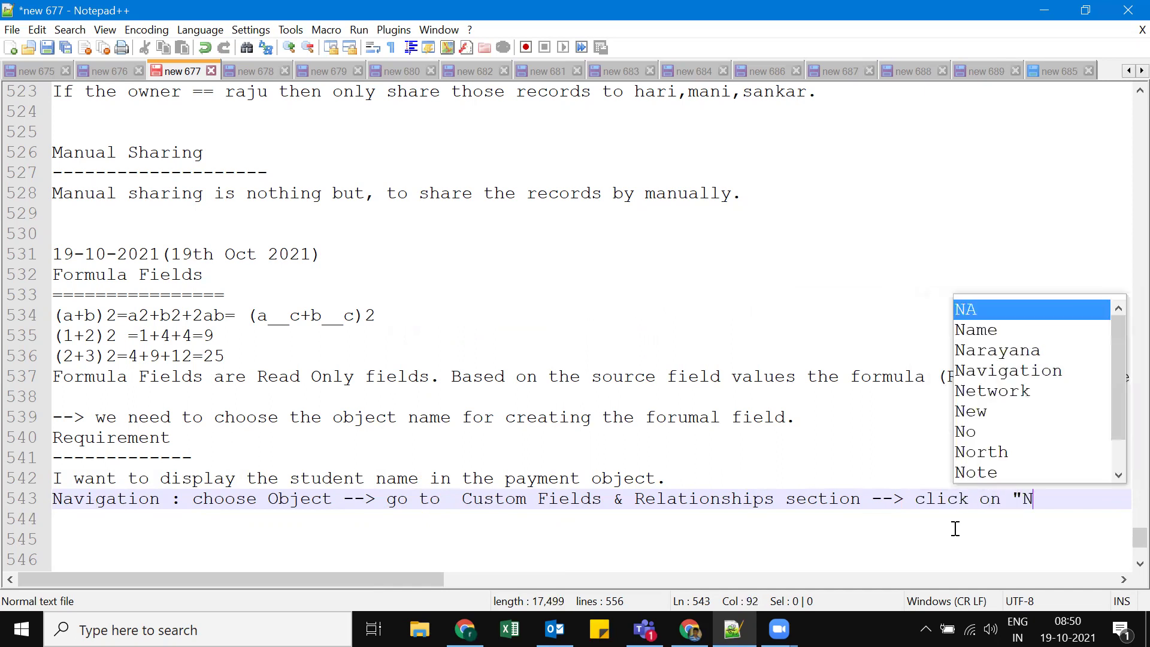
{"action": "type", "text": "ew\" b"}
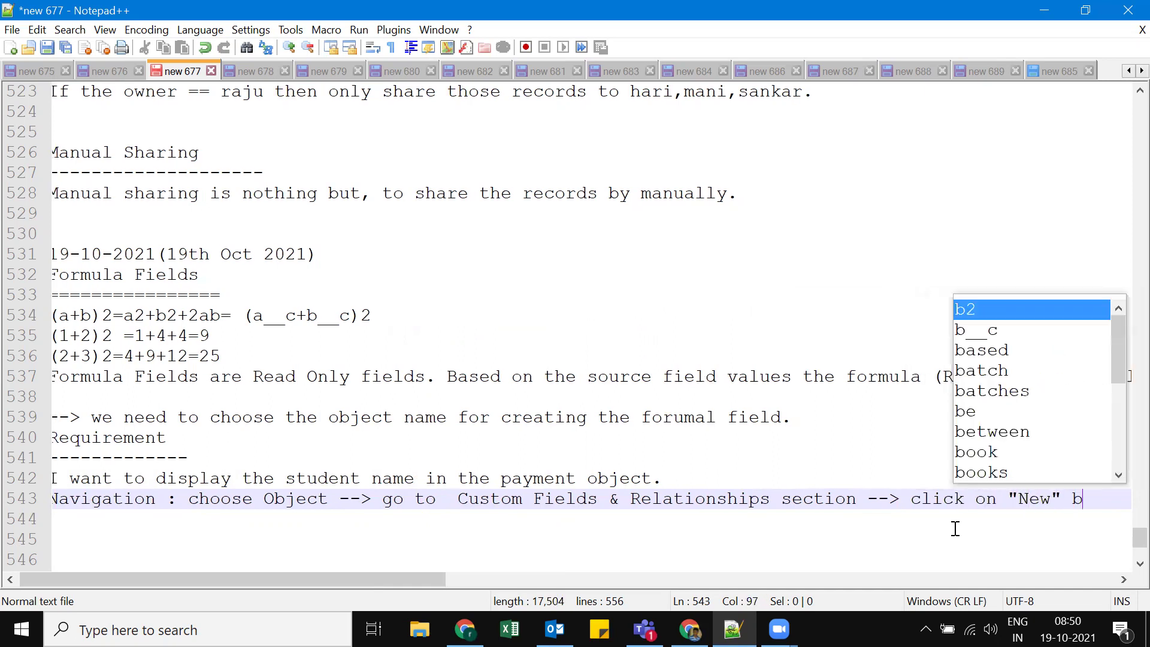
{"action": "type", "text": "utton "}
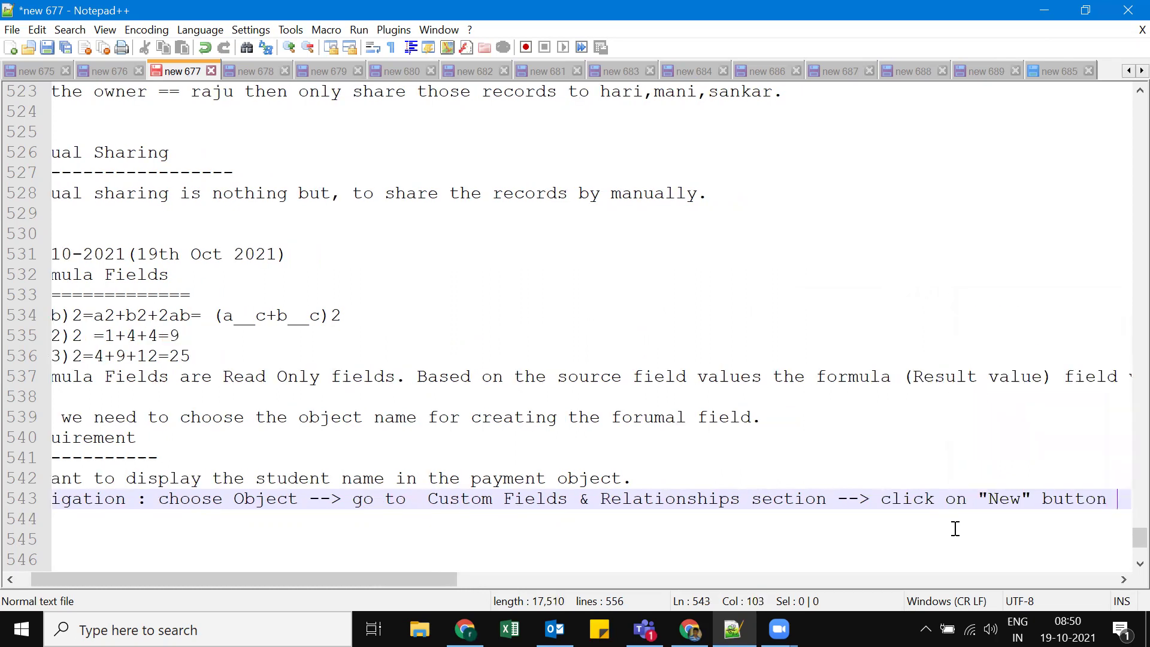
{"action": "type", "text": "--> "}
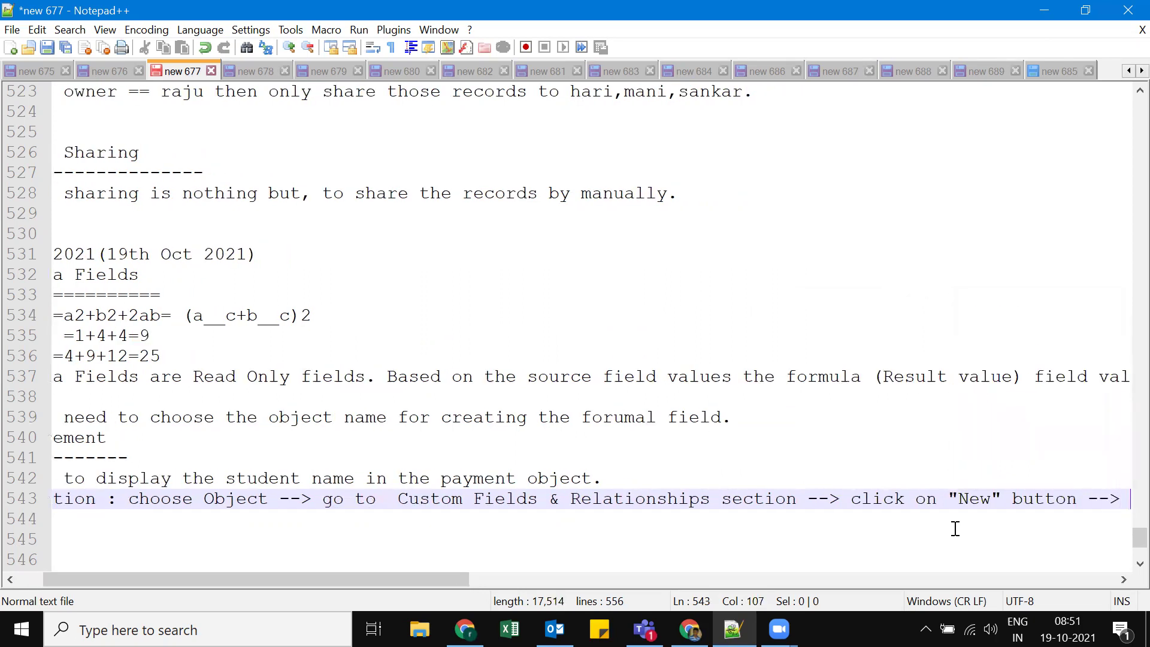
{"action": "type", "text": "selec"}
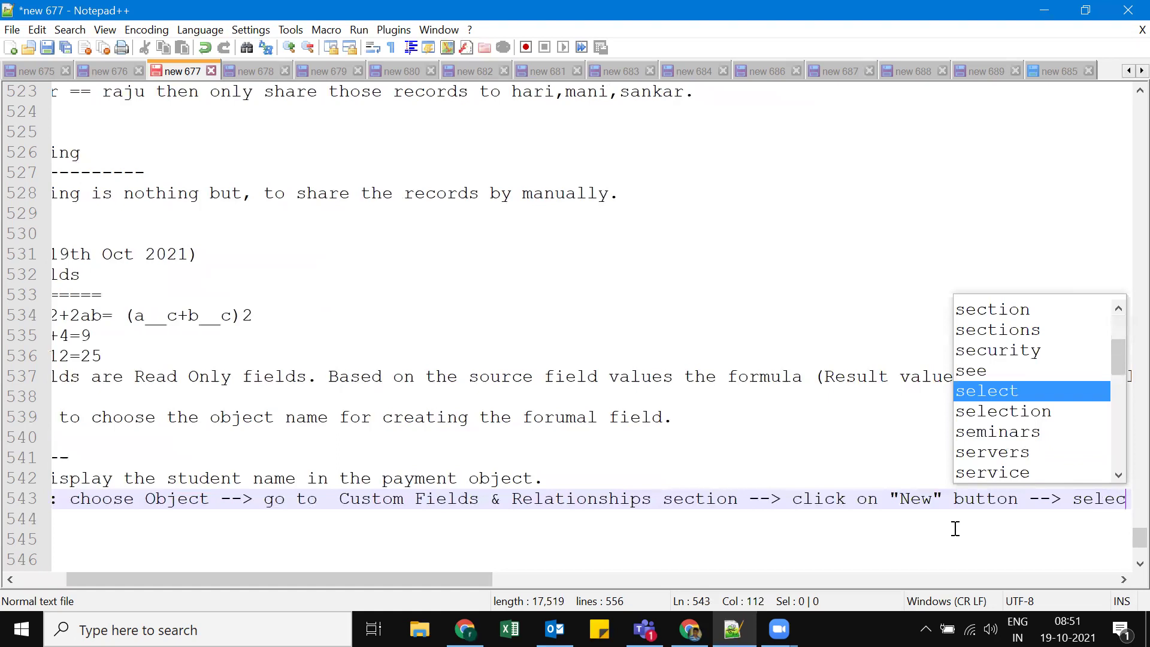
{"action": "type", "text": "t data ty"}
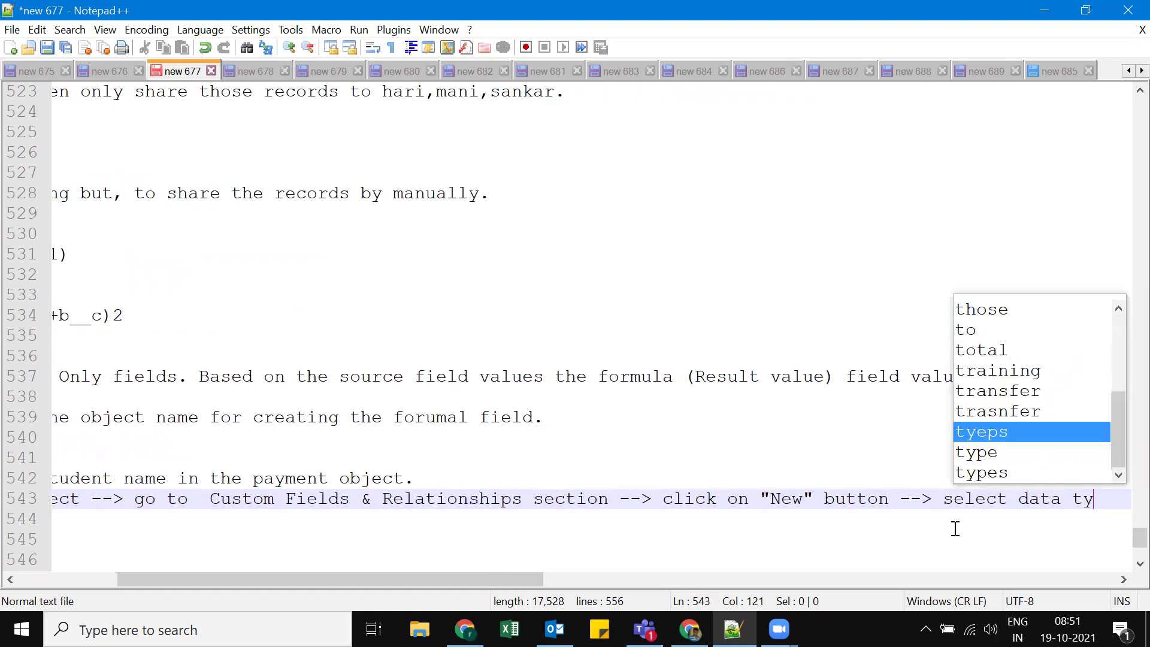
{"action": "type", "text": "pe as \""}
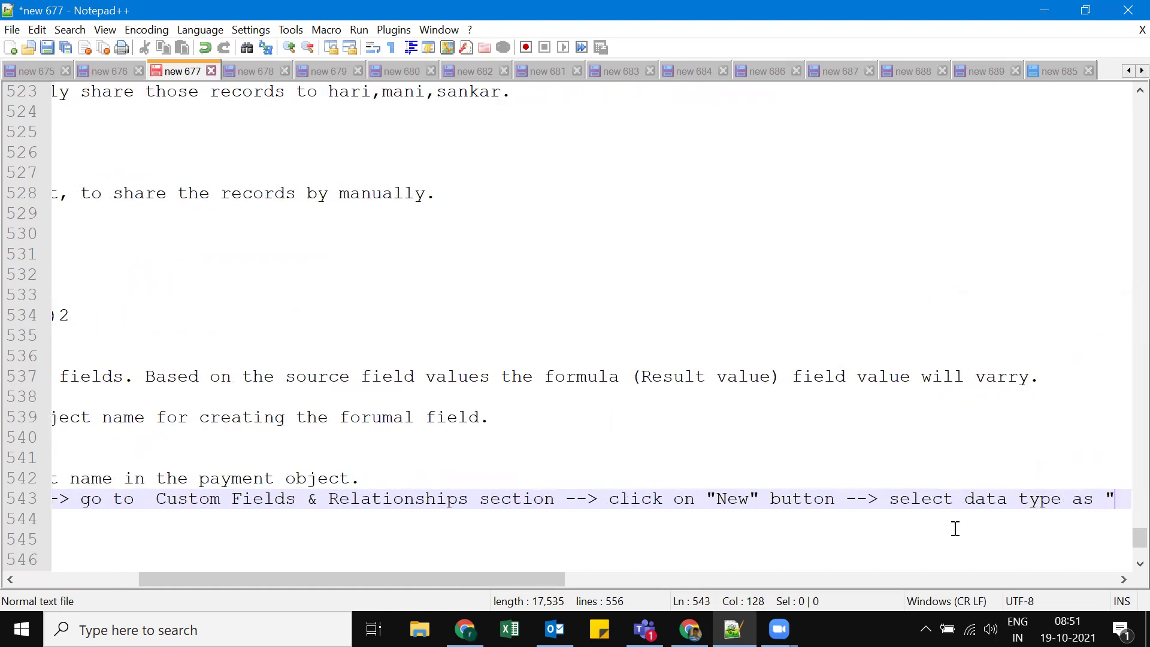
{"action": "type", "text": "Formula"}
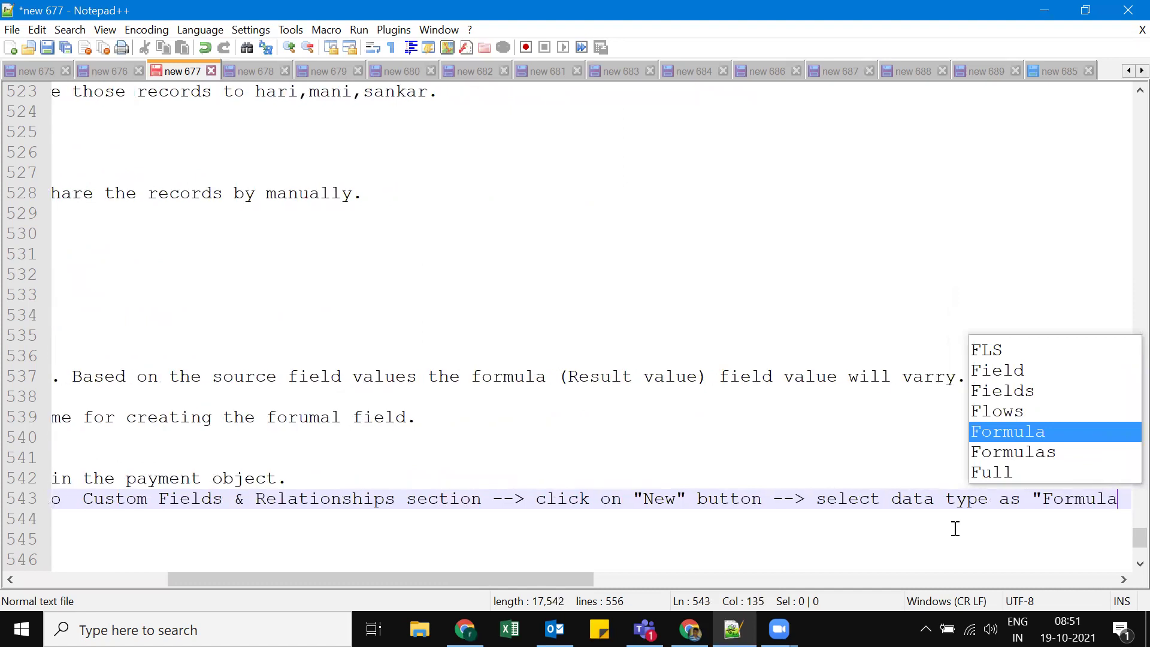
{"action": "type", "text": "\"."}
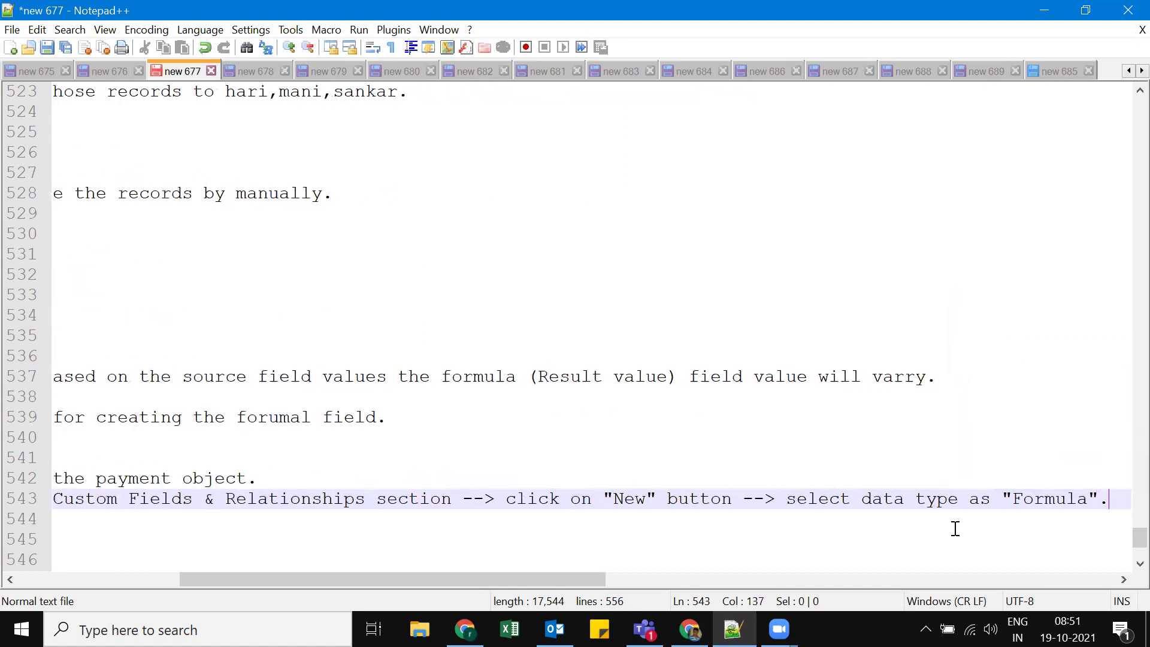
{"action": "key", "text": "Return"}
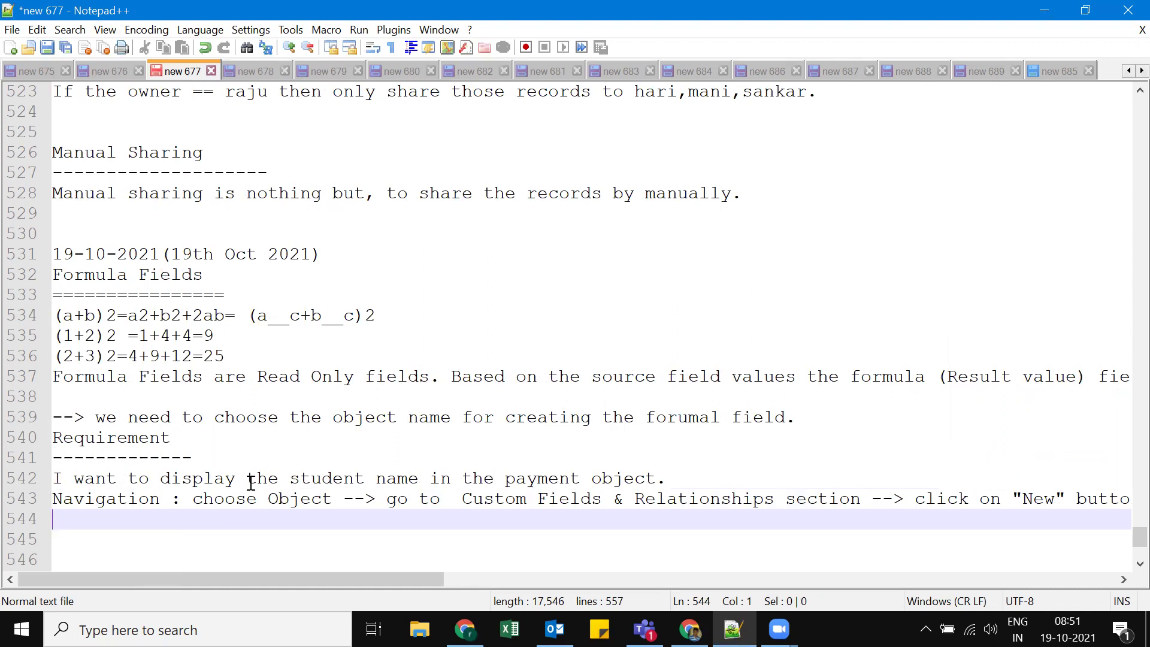
Step: Add the line "We have Return Types in the formula fields" below the Navigation line, leaving one blank line between them
{"action": "left_click_drag", "start_coordinate": [290, 479], "coordinate": [416, 478]}
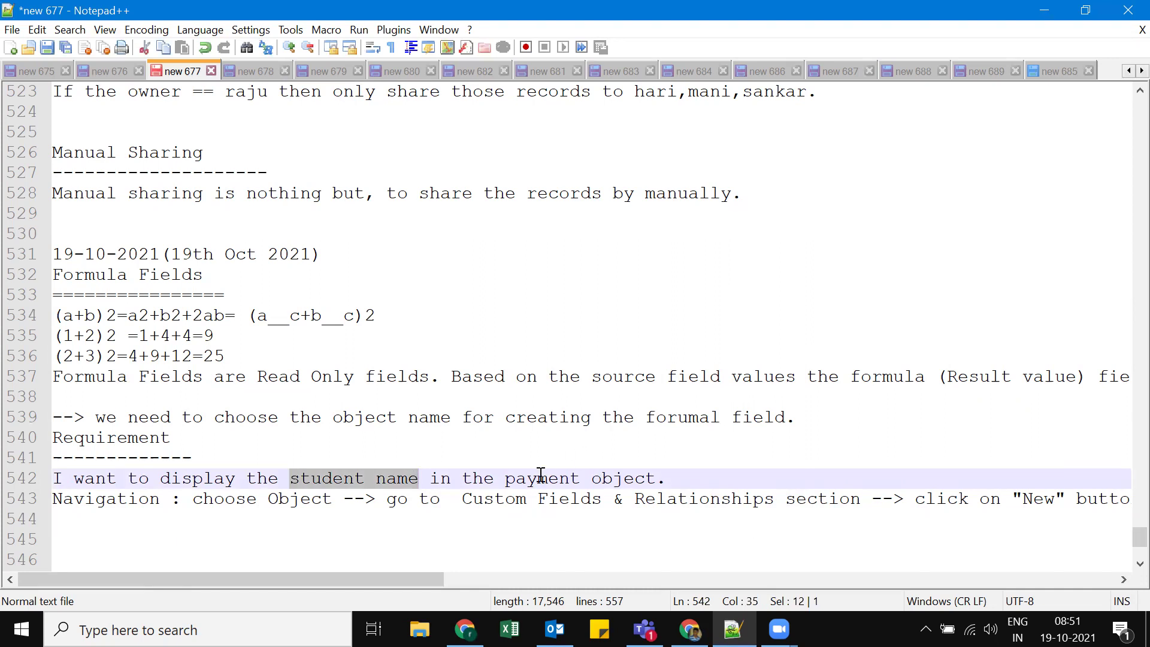
{"action": "left_click", "coordinate": [629, 533]}
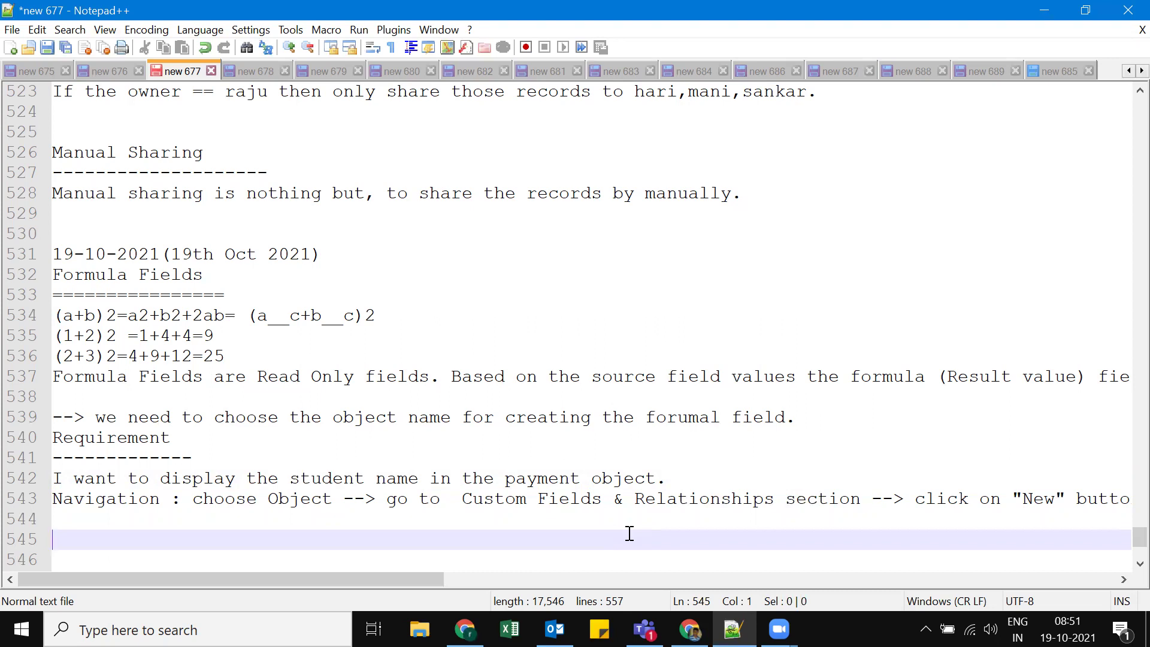
{"action": "type", "text": "We have R"}
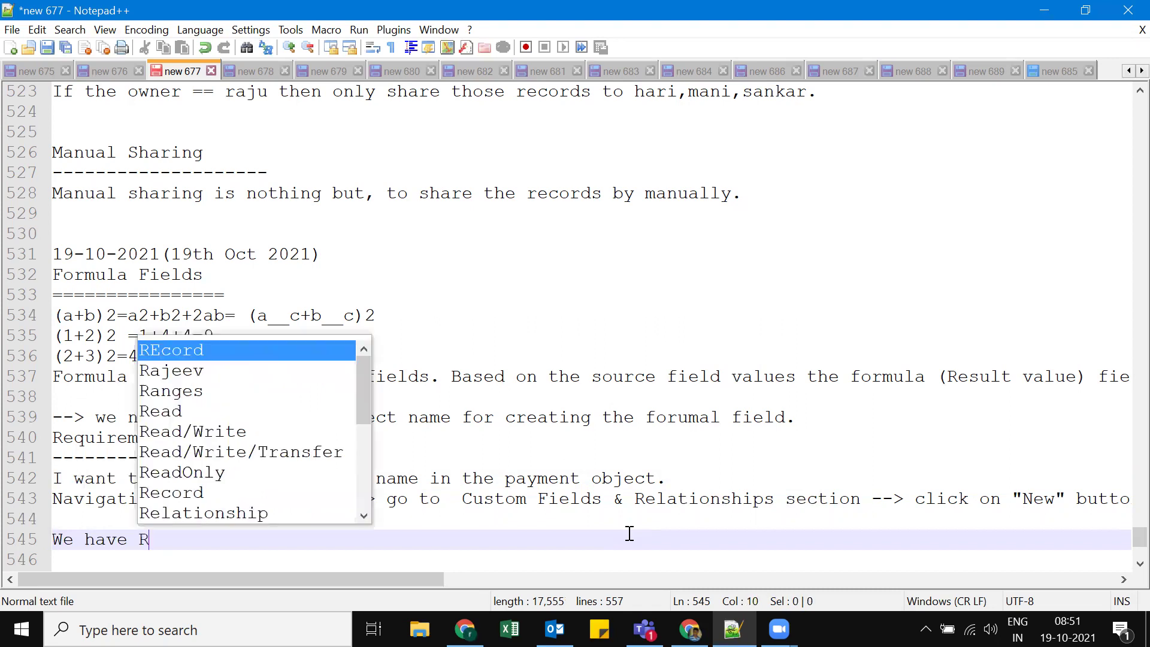
{"action": "type", "text": "eturn Tyoe"}
{"action": "key", "text": "BackSpace"}
{"action": "key", "text": "BackSpace"}
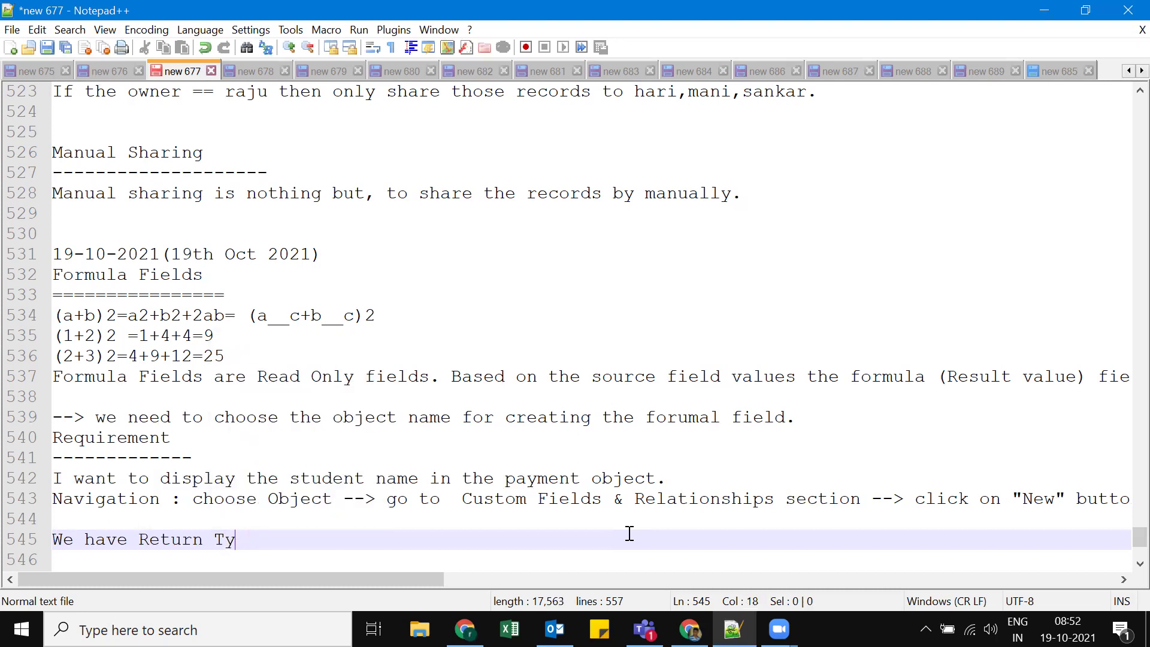
{"action": "type", "text": "pes in"}
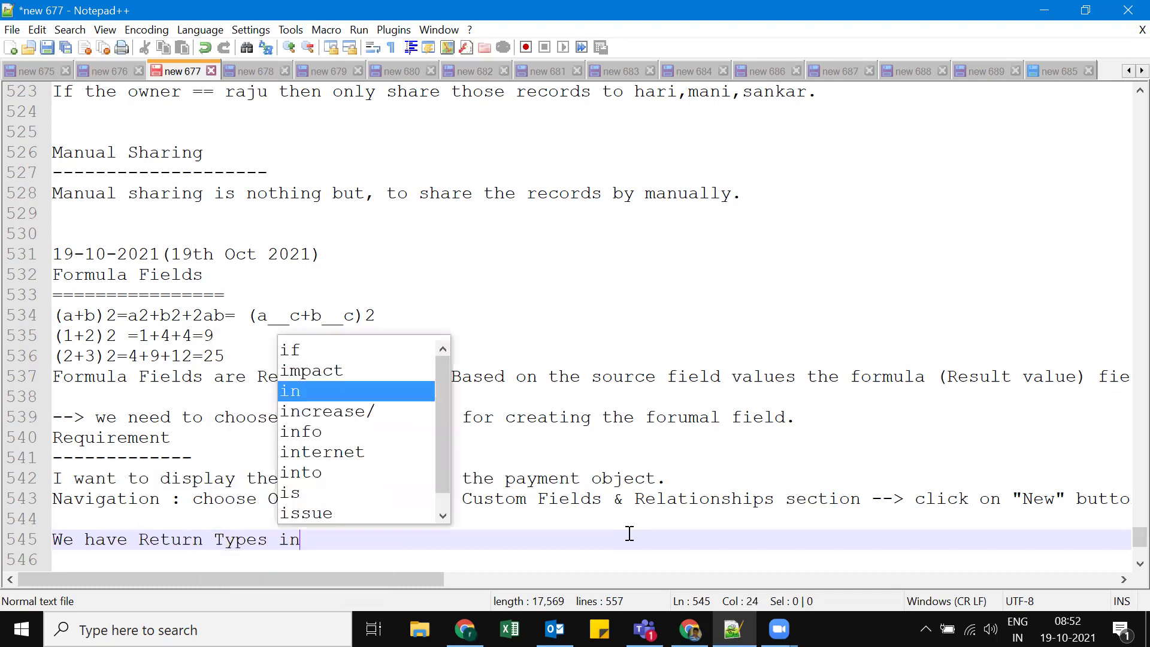
{"action": "type", "text": " the formu"}
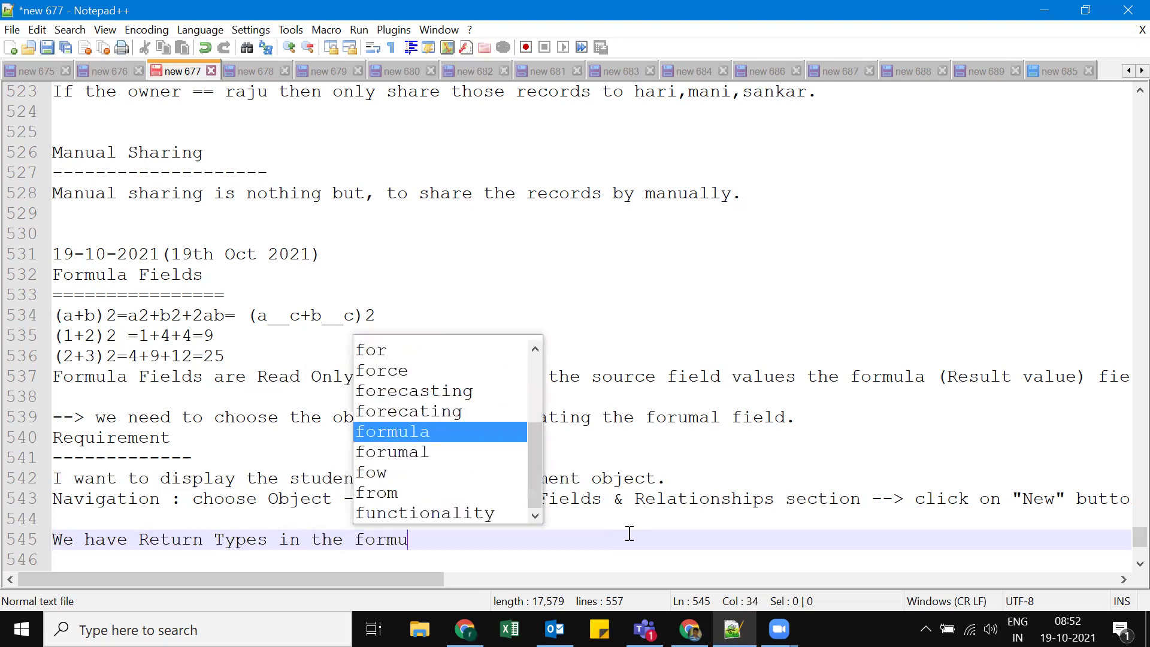
{"action": "type", "text": "la fields"}
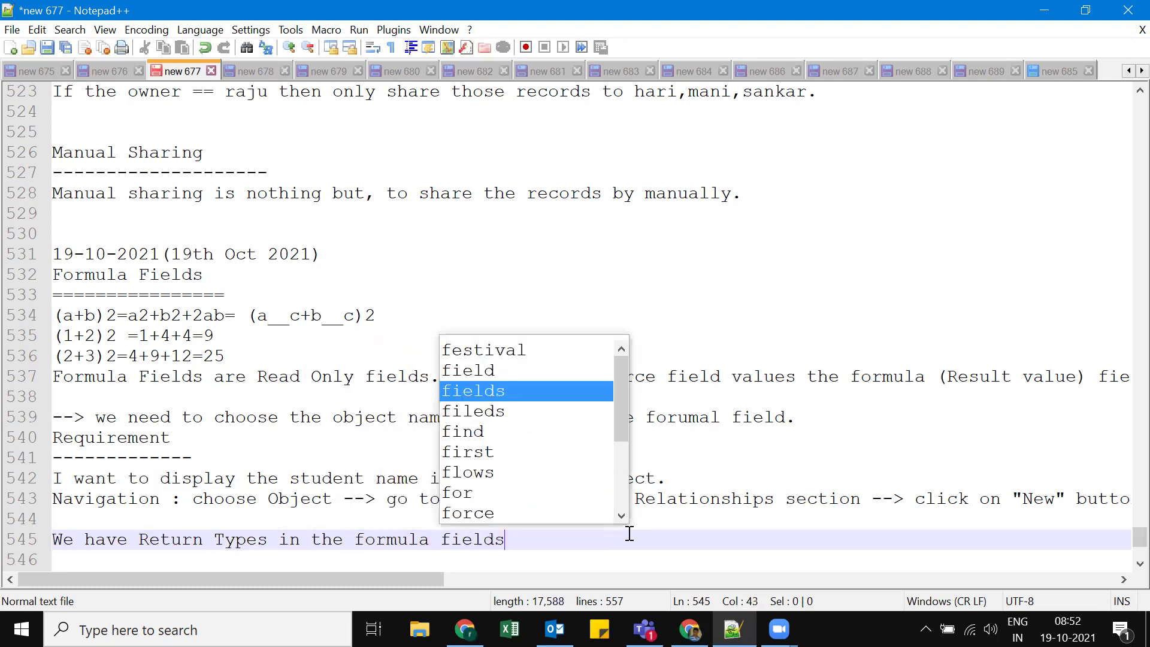
{"action": "key", "text": "Escape"}
{"action": "key", "text": "Return"}
Step: List the return types Text, Number and Checkbox on separate lines, each preceded by "-->"
{"action": "type", "text": "--> Text"}
{"action": "key", "text": "Escape"}
{"action": "key", "text": "Return"}
{"action": "type", "text": "--> Number"}
{"action": "key", "text": "Escape"}
{"action": "key", "text": "Return"}
{"action": "type", "text": "--> Checkbox"}
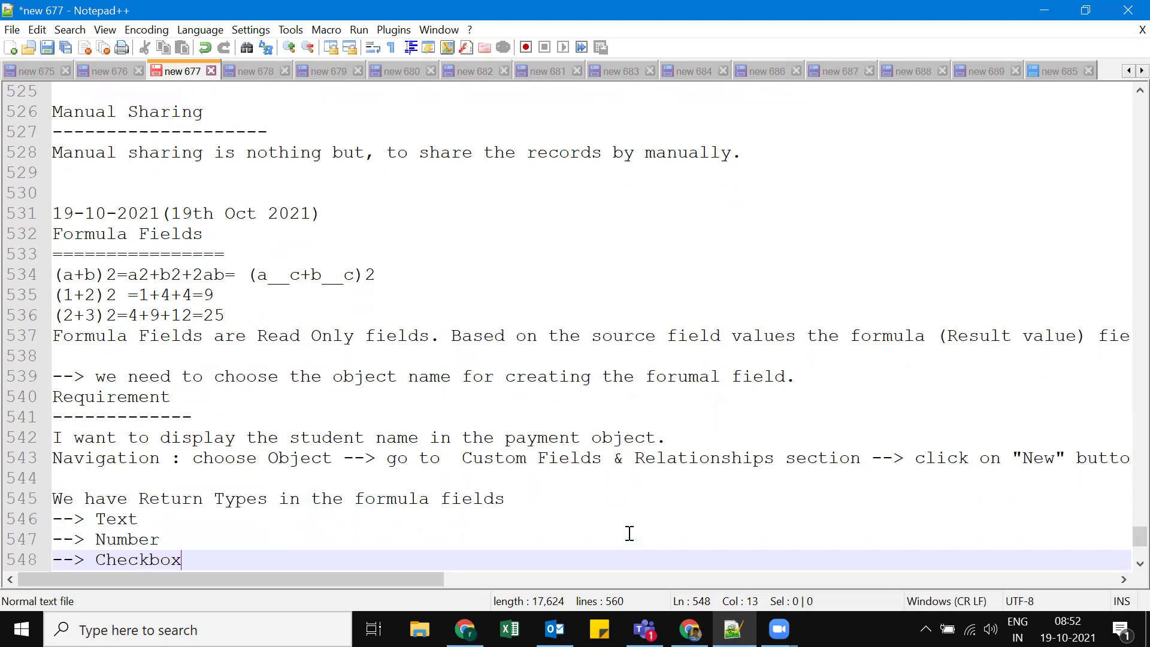
Step: Continue the return types list with Currency, Date and Date/Time on separate lines, each preceded by "-->"
{"action": "key", "text": "Return"}
{"action": "type", "text": "--> Currency"}
{"action": "key", "text": "Return"}
{"action": "key", "text": "Return"}
{"action": "type", "text": "--> "}
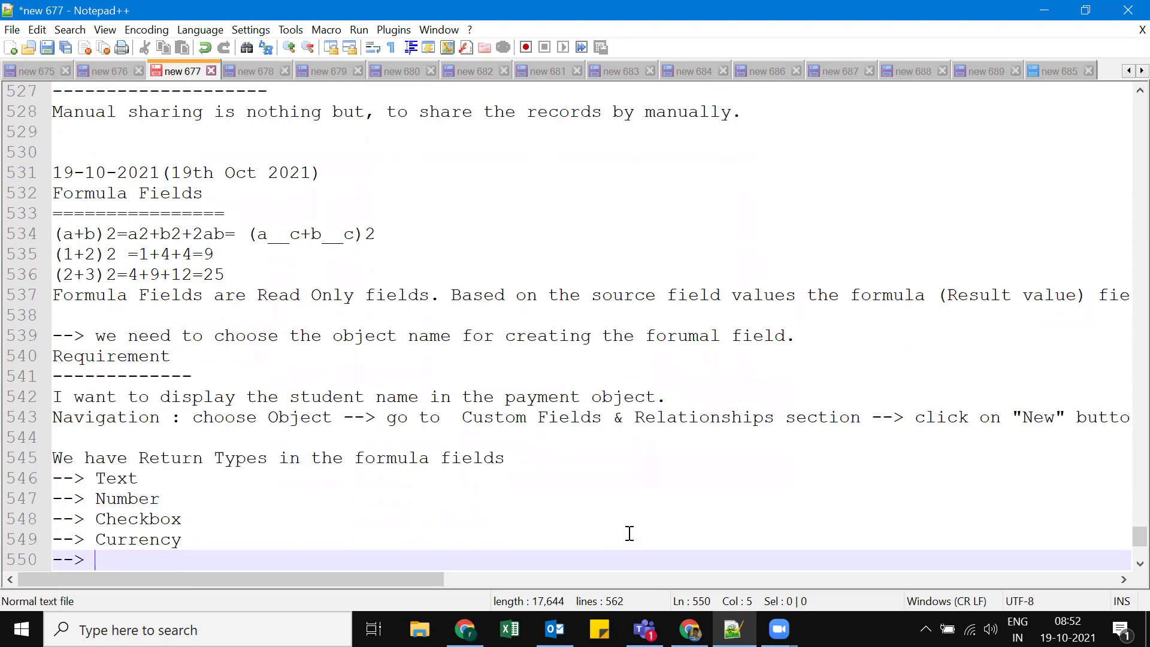
{"action": "type", "text": "Date"}
{"action": "key", "text": "Return"}
{"action": "key", "text": "Return"}
{"action": "type", "text": "--> Dat"}
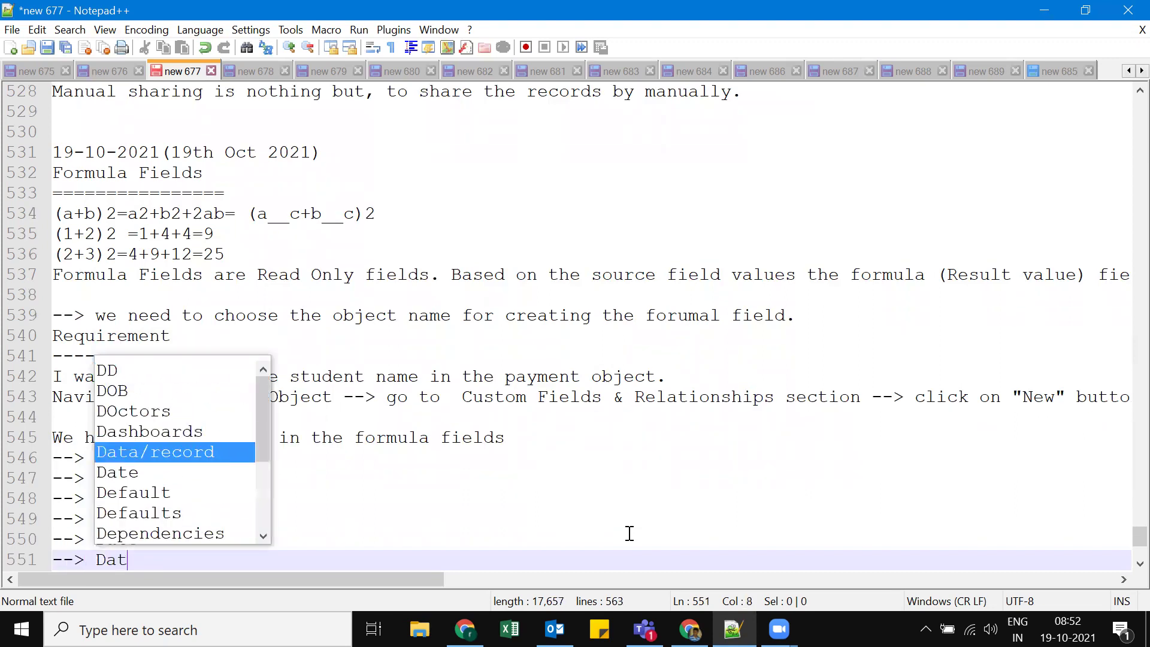
{"action": "type", "text": "e/Time"}
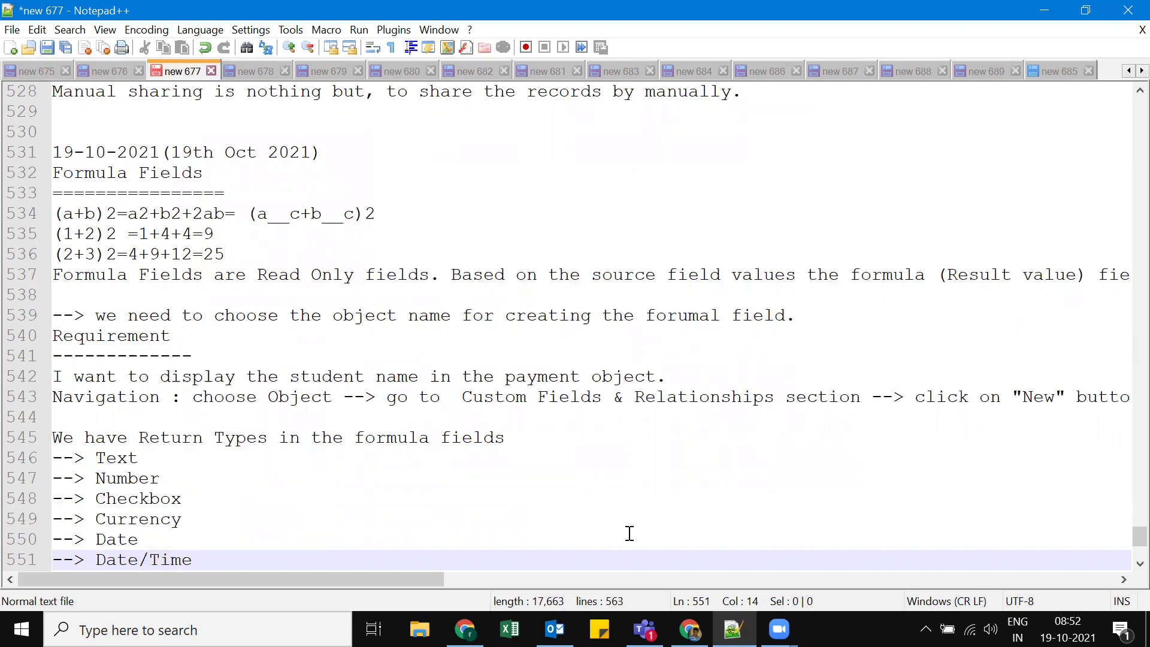
Step: Add the return types Percent and Time on separate lines, each preceded by "-->", and start a new line below
{"action": "key", "text": "Return"}
{"action": "type", "text": "-->"}
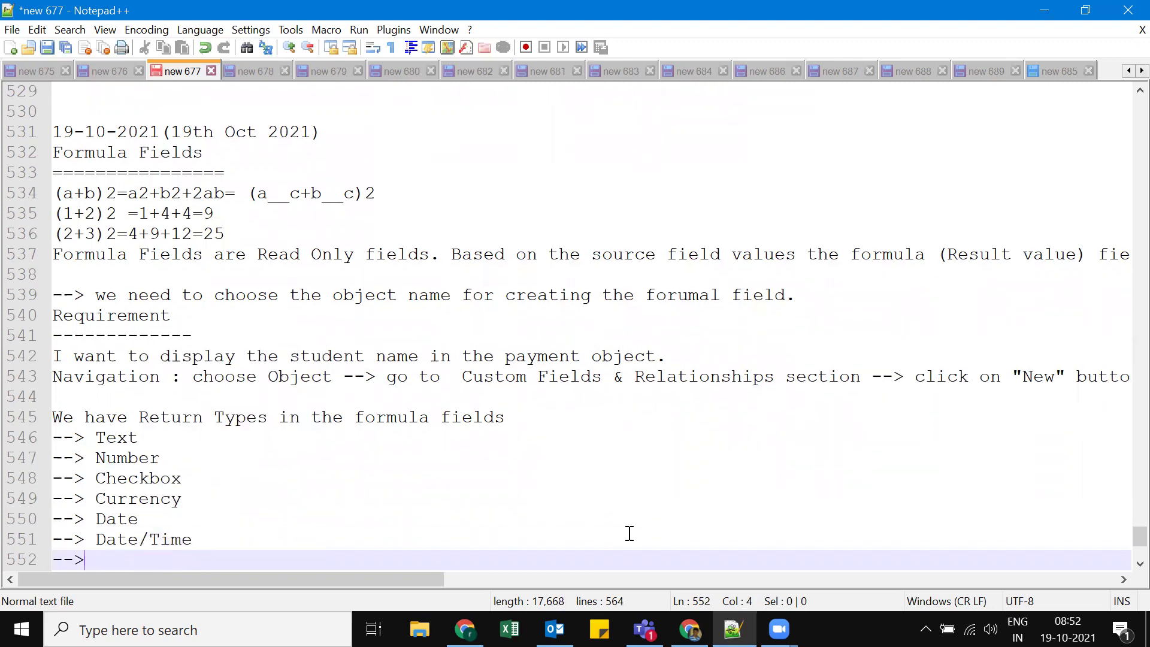
{"action": "type", "text": " Percent"}
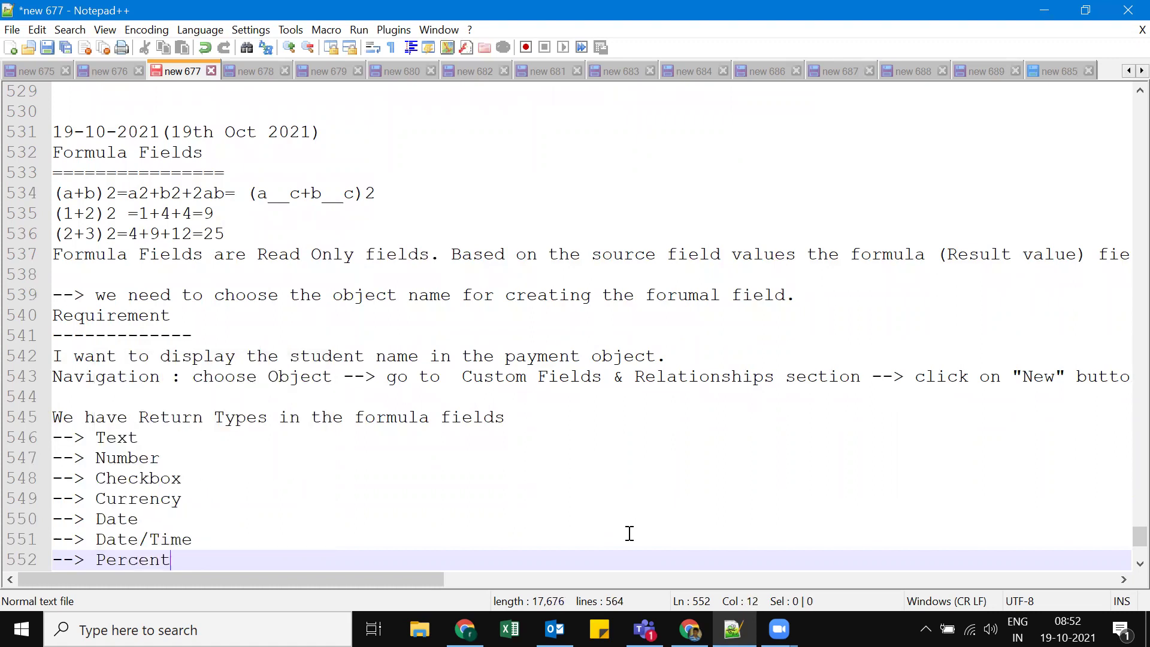
{"action": "key", "text": "Return"}
{"action": "type", "text": "--"}
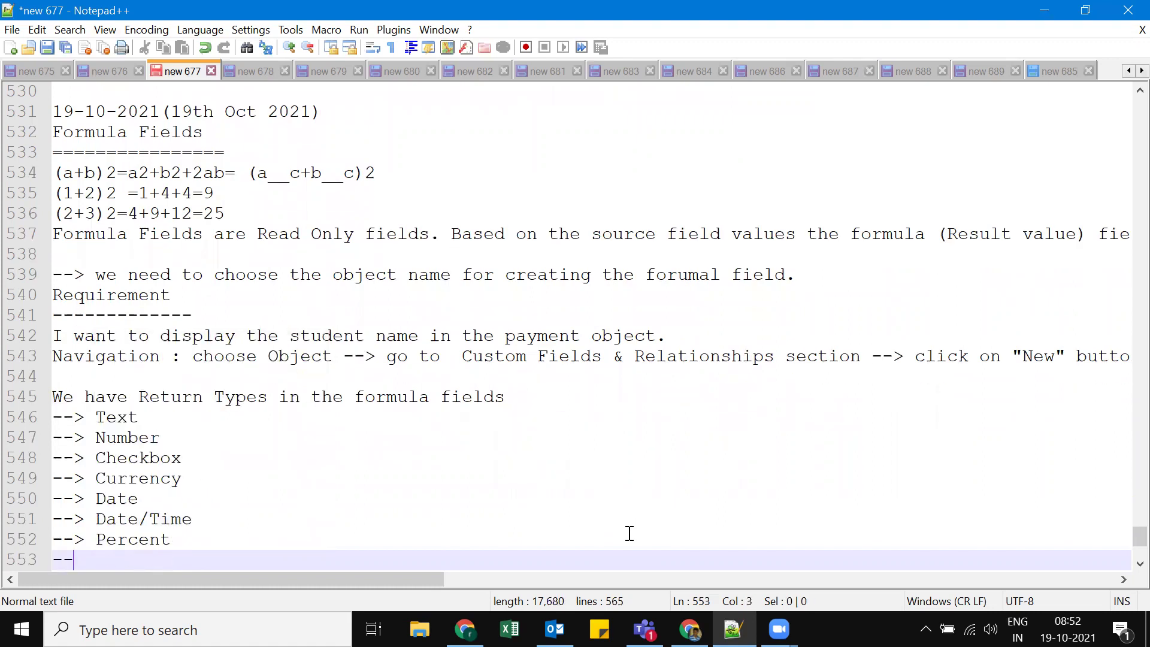
{"action": "type", "text": "> Time"}
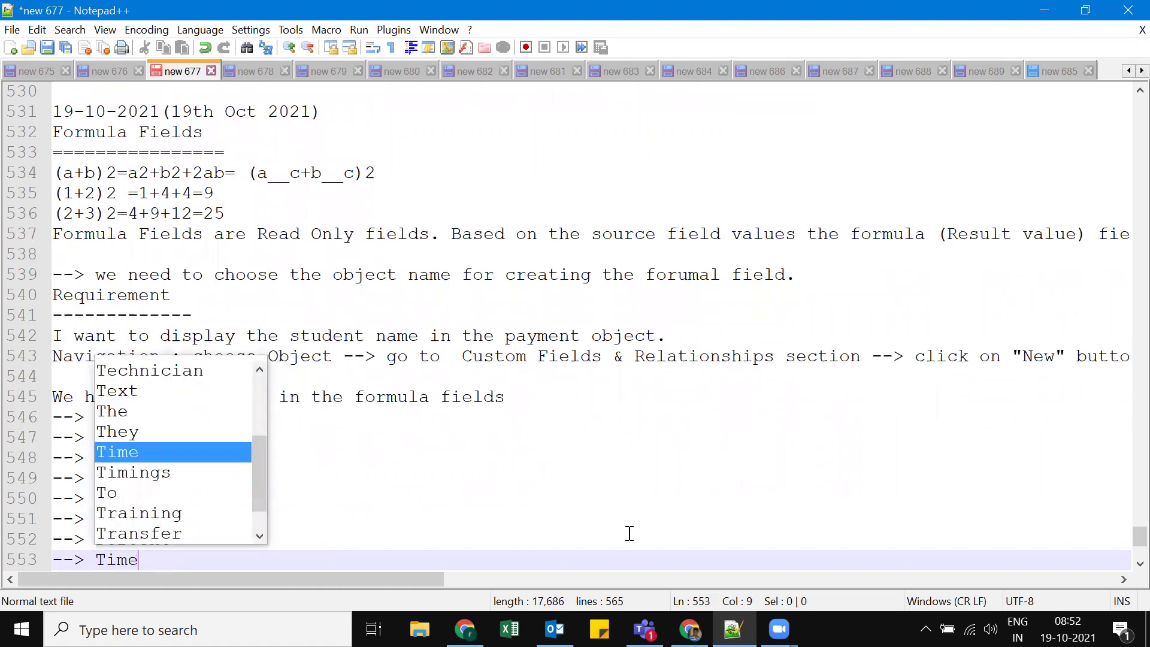
{"action": "key", "text": "Return"}
{"action": "key", "text": "Return"}
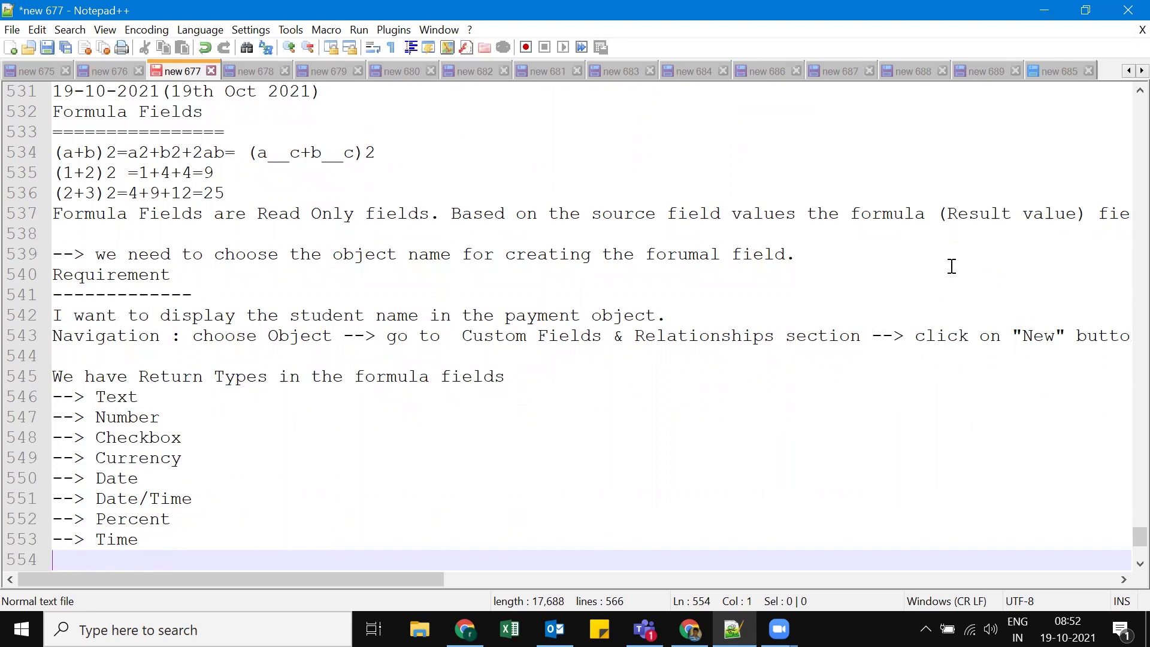
Step: Review the formula field definition and the listed return types from Text to Time in the notes
{"action": "left_click_drag", "start_coordinate": [952, 214], "coordinate": [1078, 215]}
{"action": "double_click", "coordinate": [103, 398]}
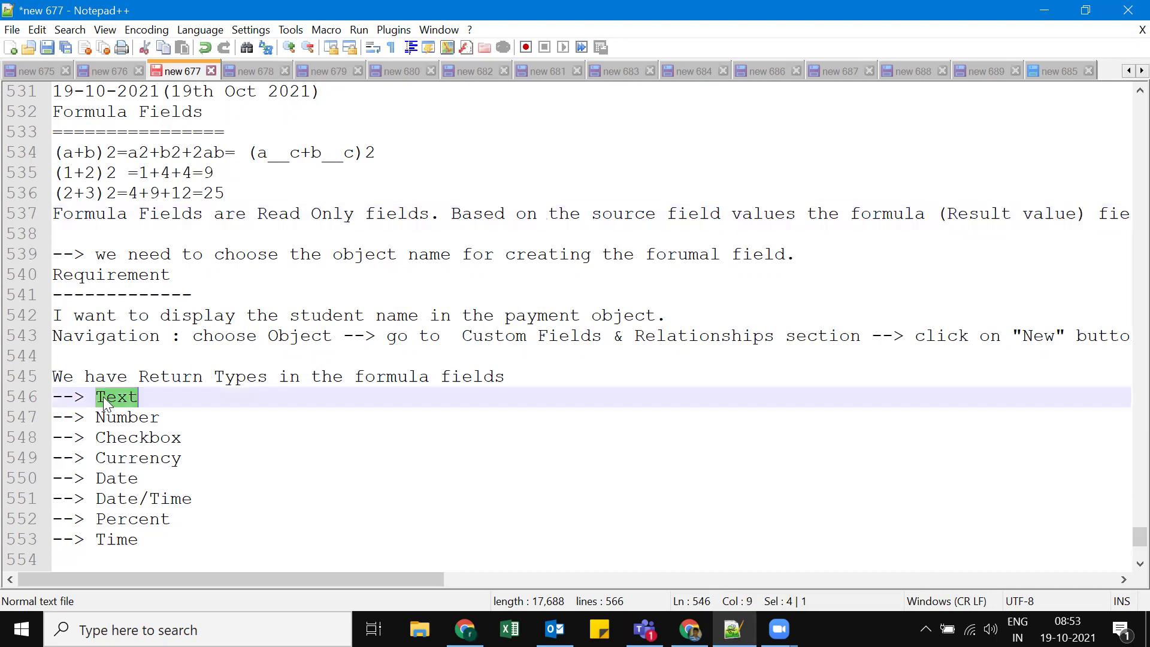
{"action": "double_click", "coordinate": [114, 417]}
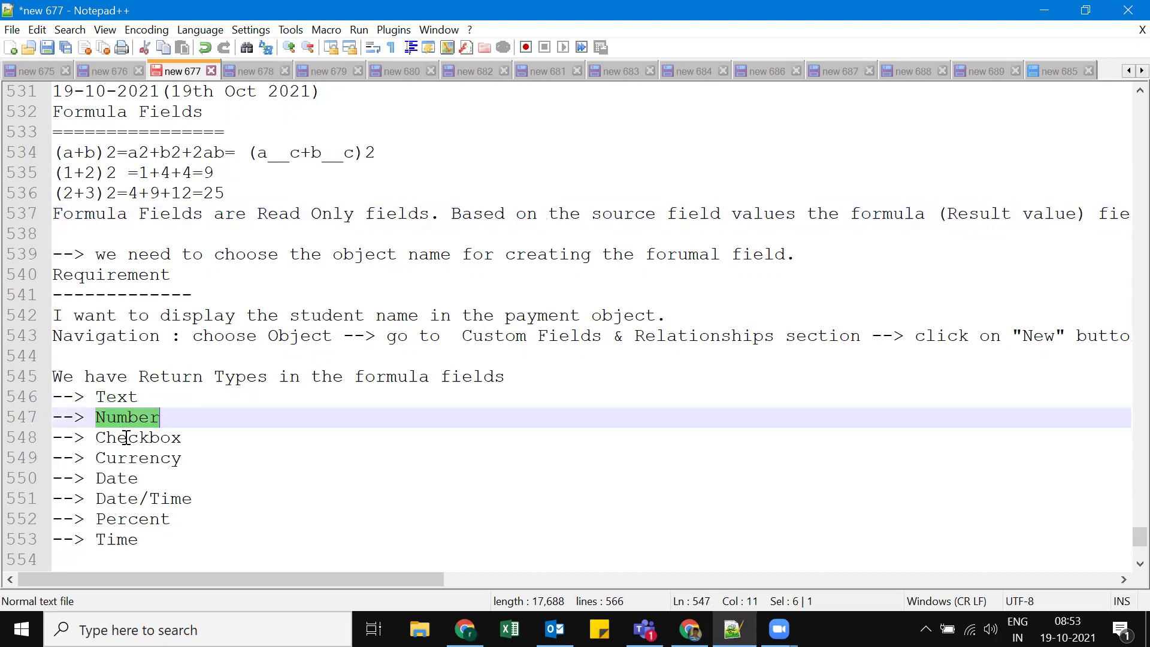
{"action": "double_click", "coordinate": [127, 440]}
{"action": "double_click", "coordinate": [129, 458]}
{"action": "double_click", "coordinate": [120, 478]}
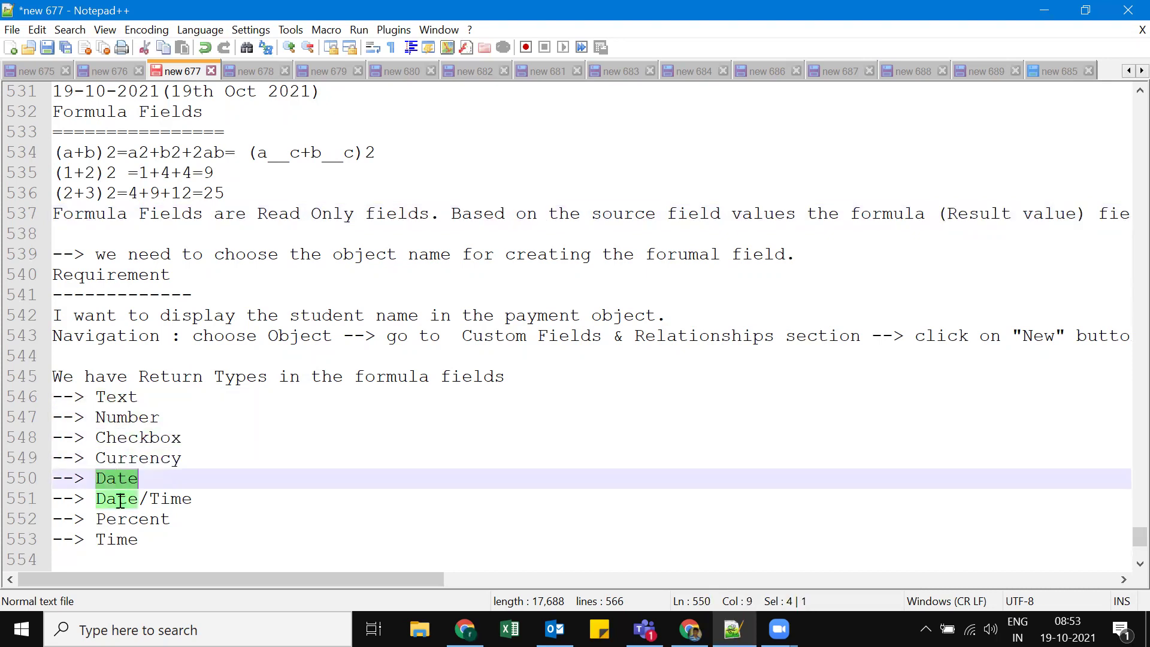
{"action": "double_click", "coordinate": [114, 518]}
{"action": "double_click", "coordinate": [115, 539]}
{"action": "left_click", "coordinate": [252, 522]}
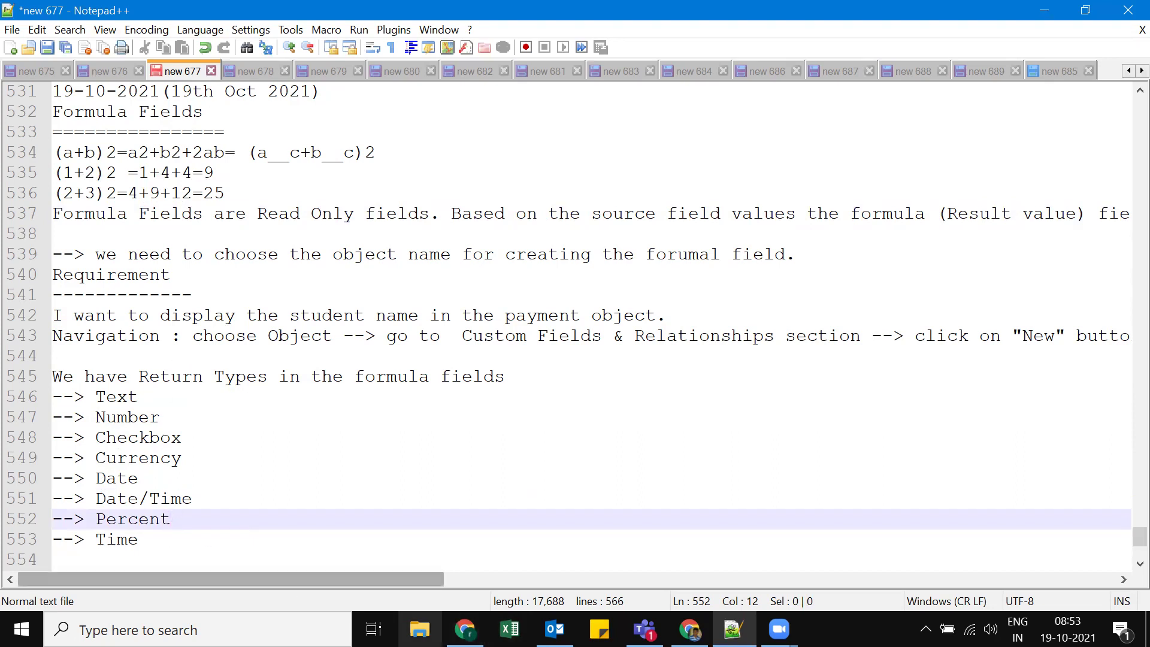
Step: Switch to Chrome and open the Payment custom object's definition page from the payment record
{"action": "left_click", "coordinate": [466, 629]}
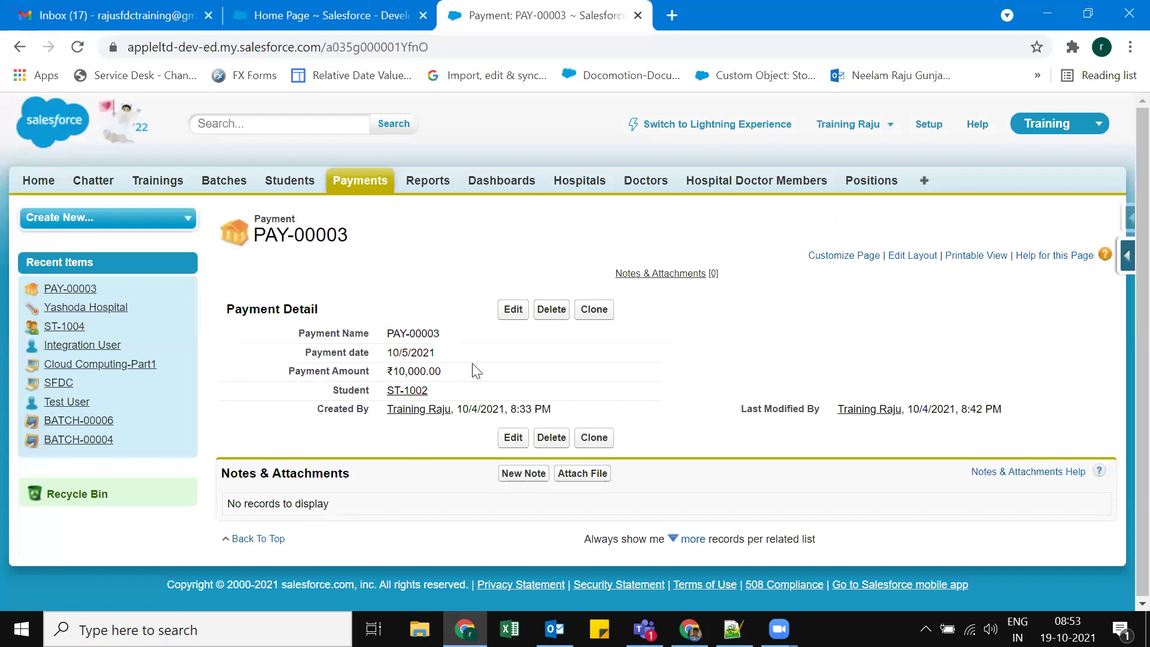
{"action": "left_click", "coordinate": [1127, 256]}
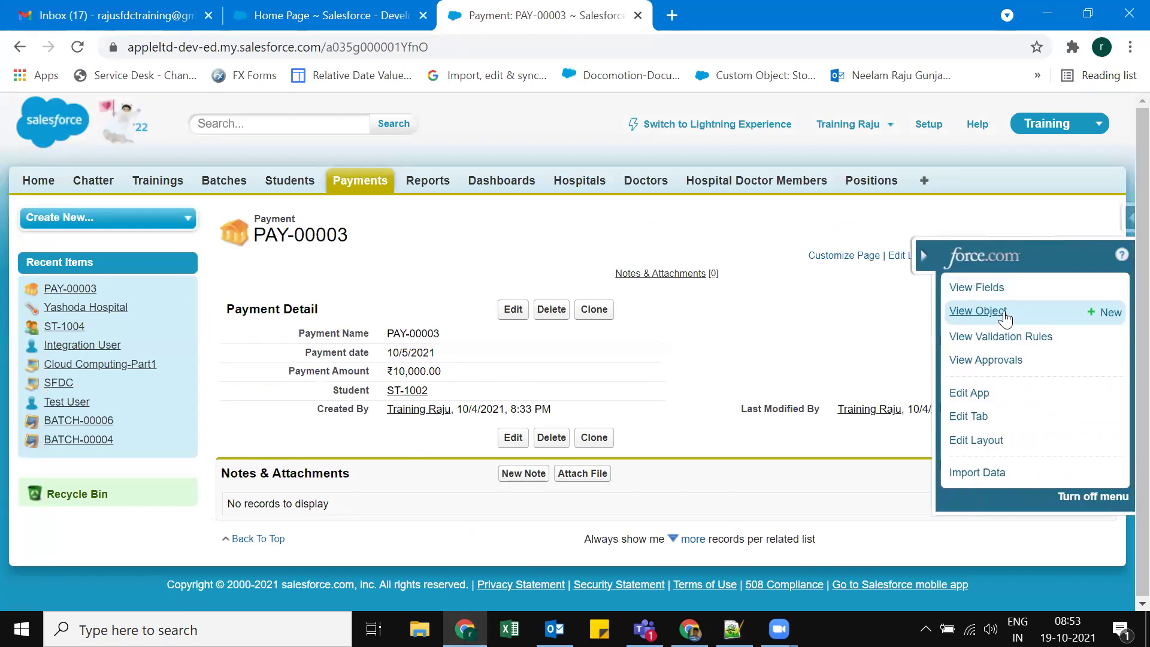
{"action": "left_click", "coordinate": [1004, 313]}
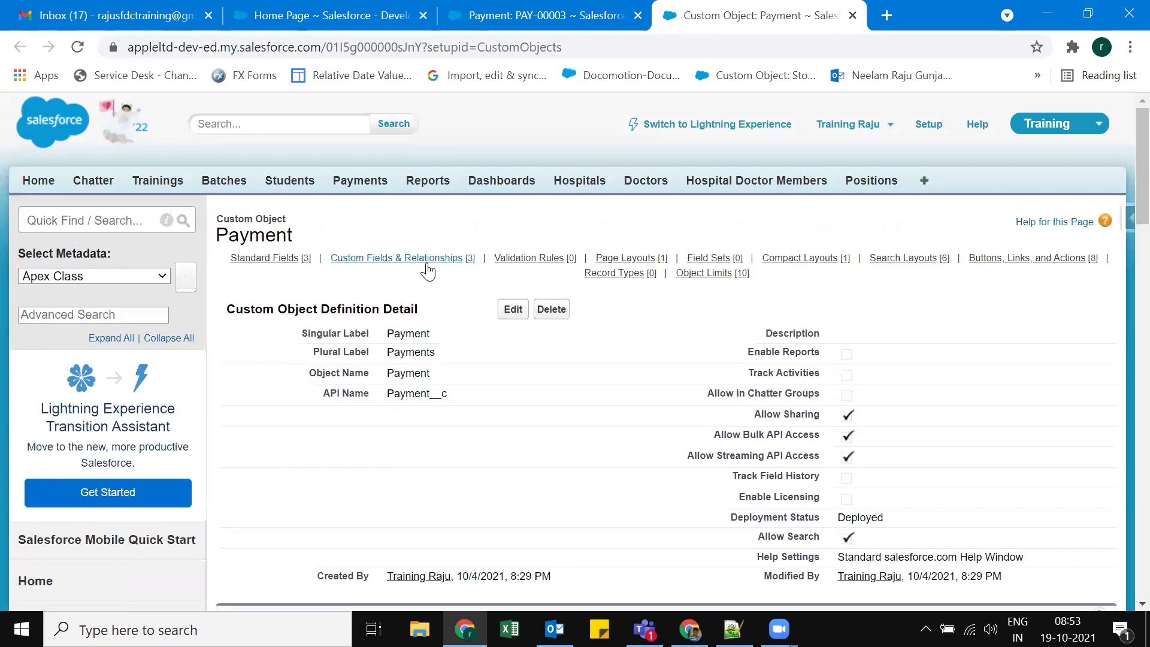
Step: Start a new custom field on the Payment object with the Formula data type and proceed to the output type step
{"action": "mouse_move", "coordinate": [427, 264]}
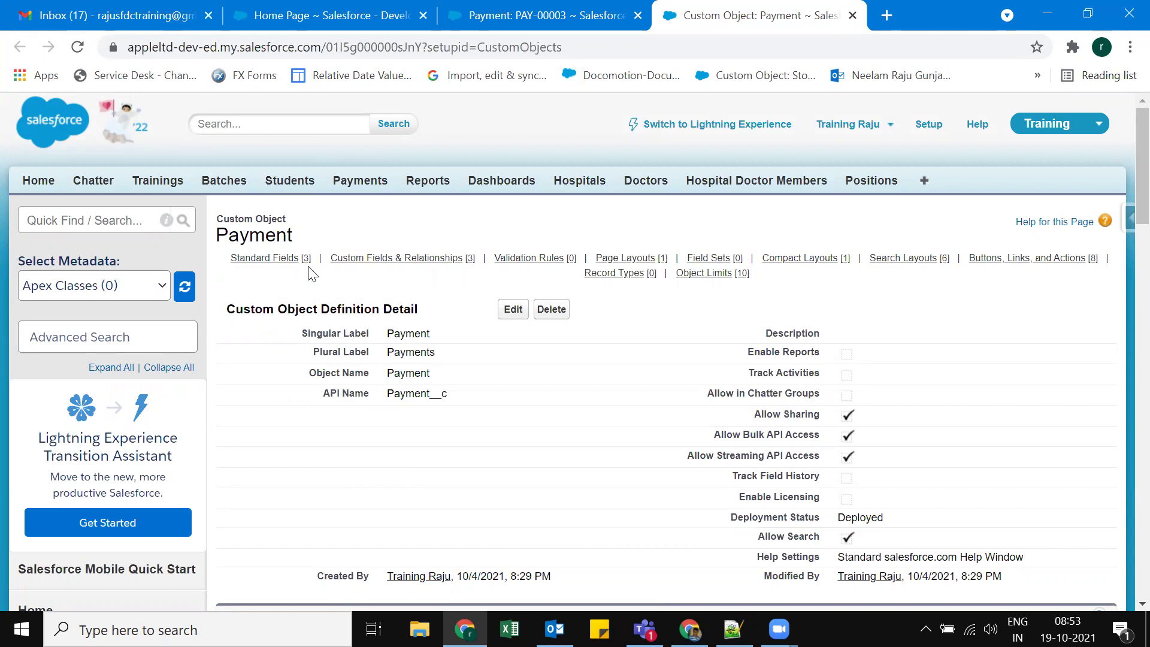
{"action": "scroll", "coordinate": [579, 400], "scroll_direction": "down", "scroll_amount": 6}
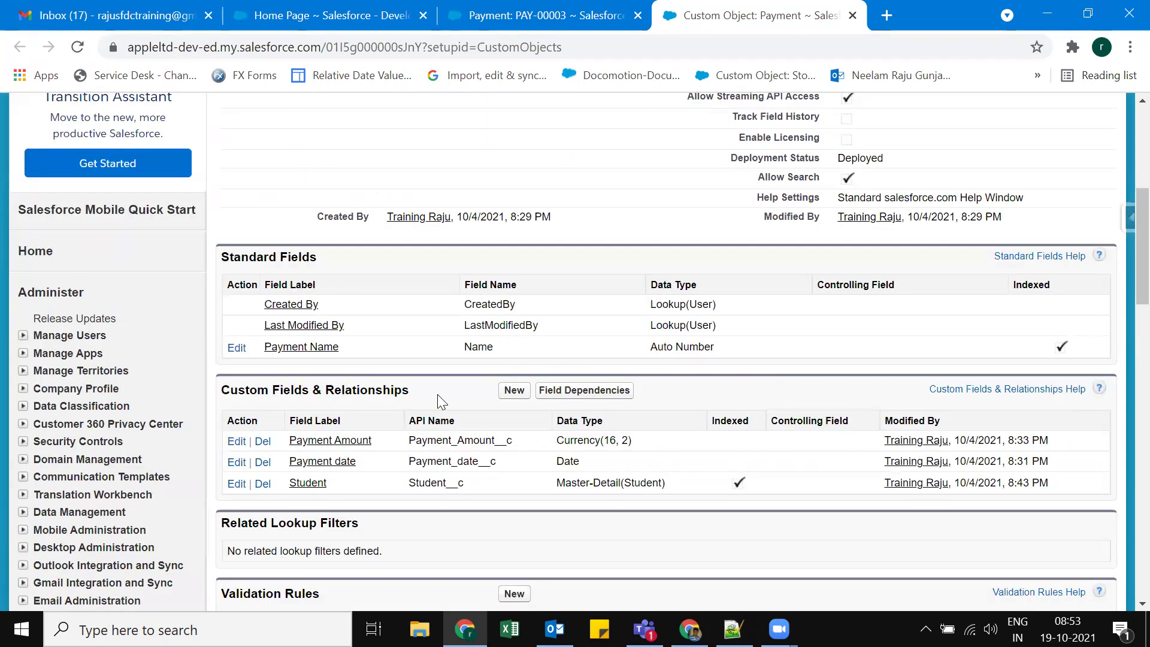
{"action": "left_click", "coordinate": [515, 391]}
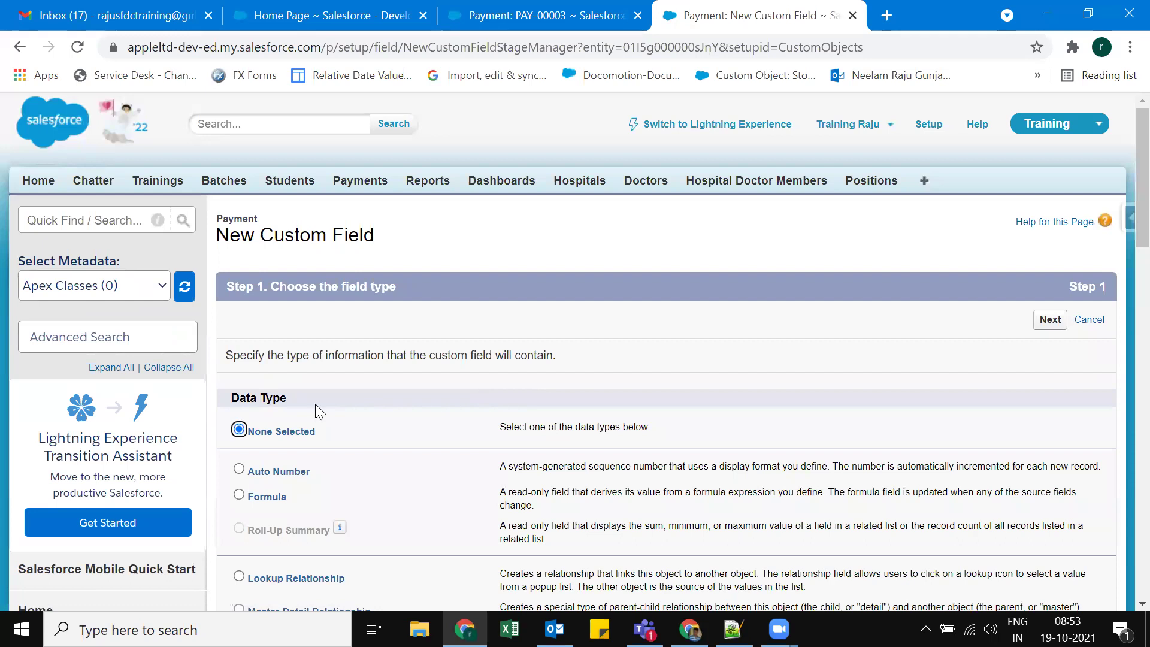
{"action": "scroll", "coordinate": [335, 410], "scroll_direction": "down", "scroll_amount": 1}
{"action": "left_click", "coordinate": [260, 410]}
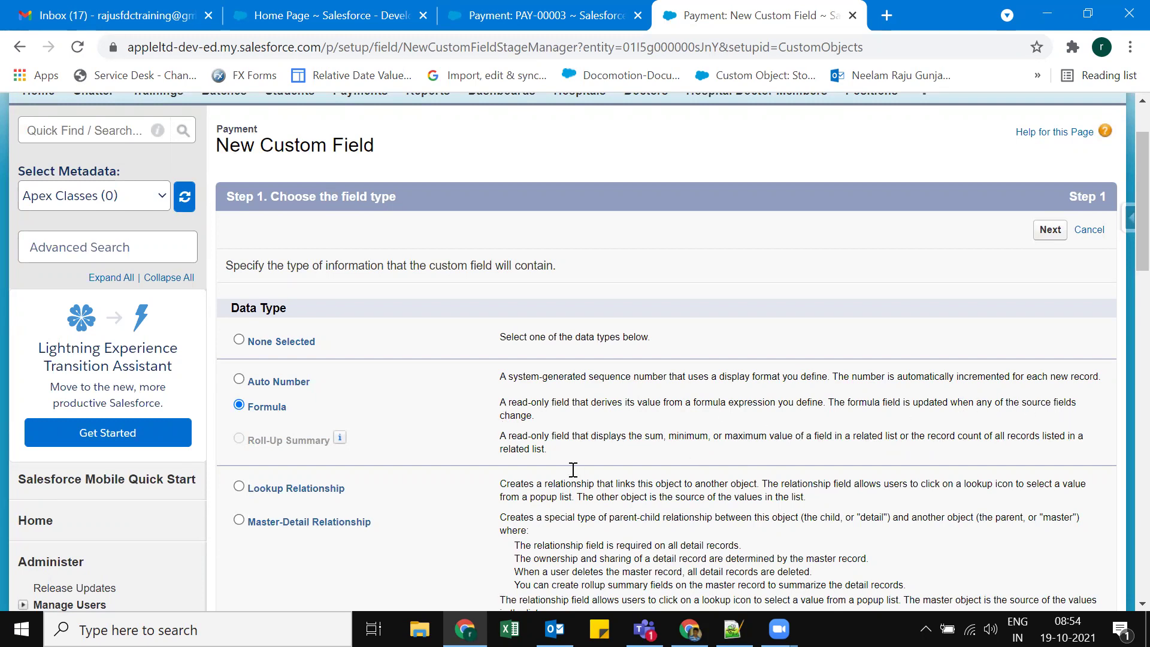
{"action": "key", "text": "alt+Tab"}
{"action": "left_click_drag", "start_coordinate": [450, 218], "coordinate": [783, 218]}
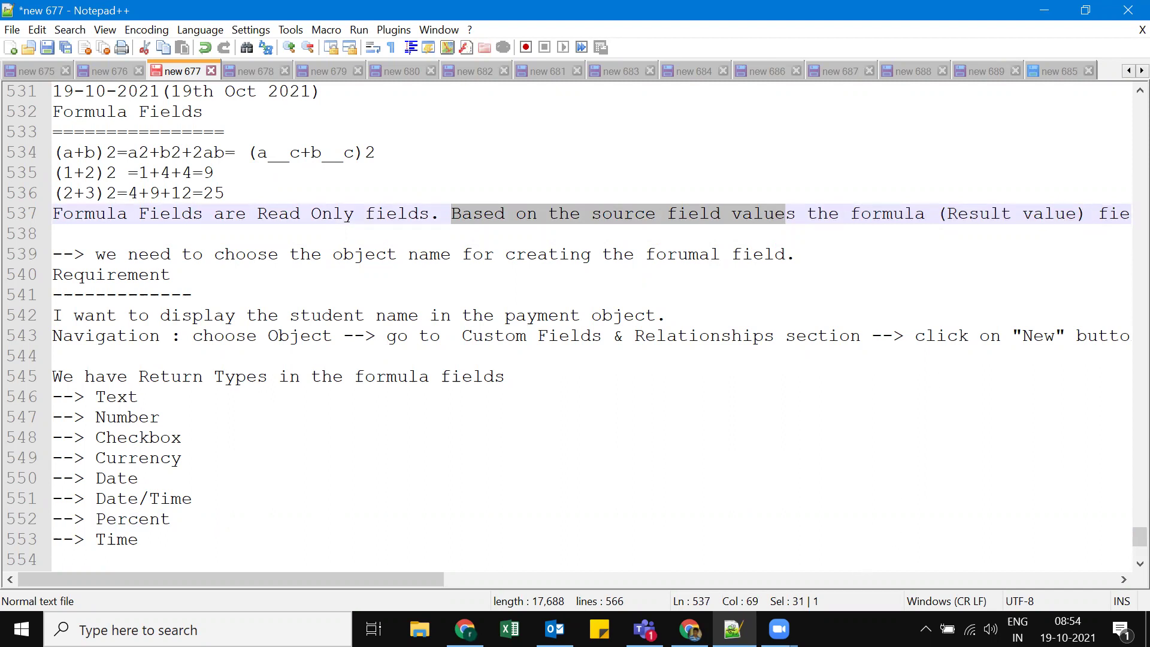
{"action": "key", "text": "alt+Tab"}
{"action": "left_click", "coordinate": [1057, 233]}
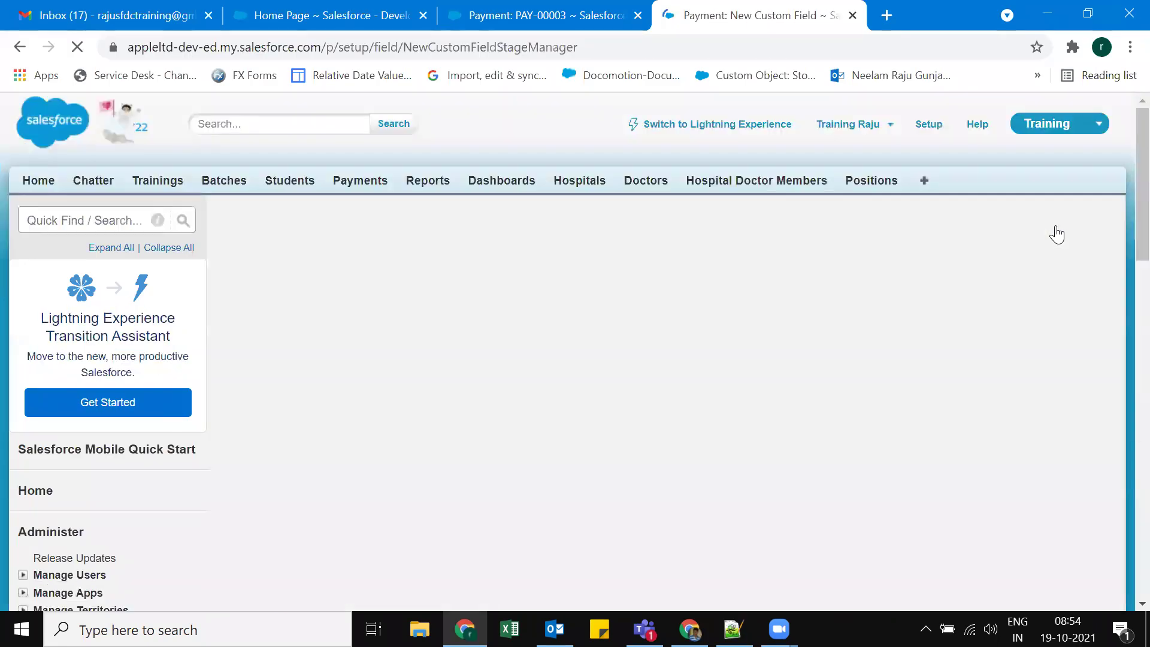
Step: Enter "Student Name" as the field label and have the field name filled in as Student_Name
{"action": "scroll", "coordinate": [713, 323], "scroll_direction": "down", "scroll_amount": 4}
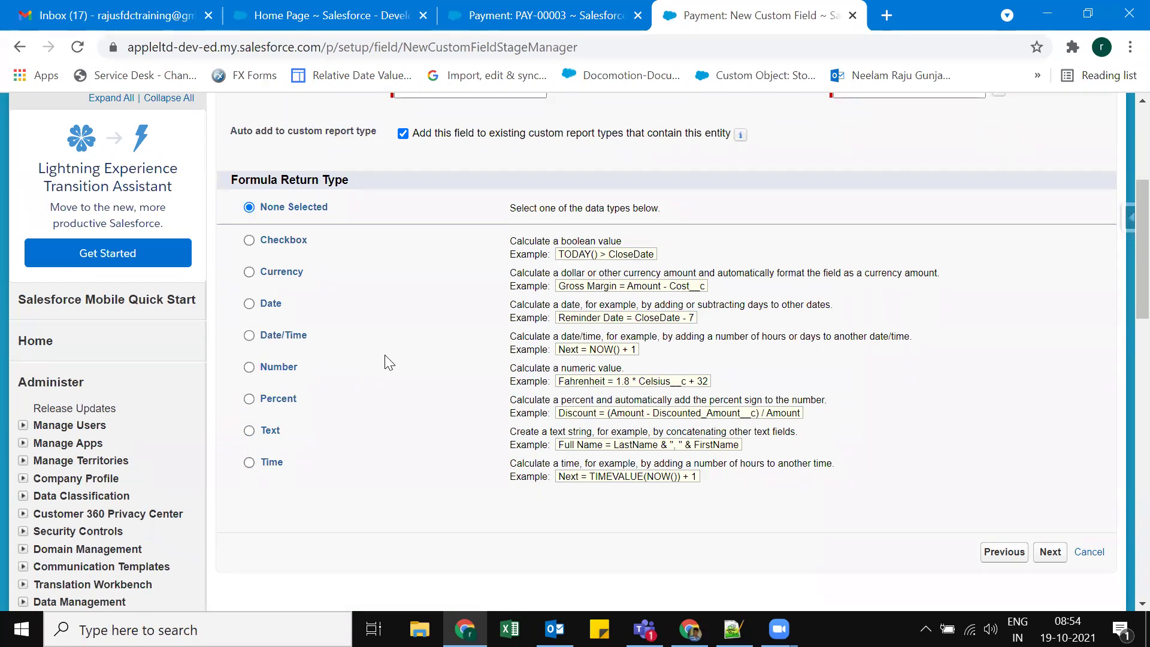
{"action": "scroll", "coordinate": [312, 240], "scroll_direction": "up", "scroll_amount": 2}
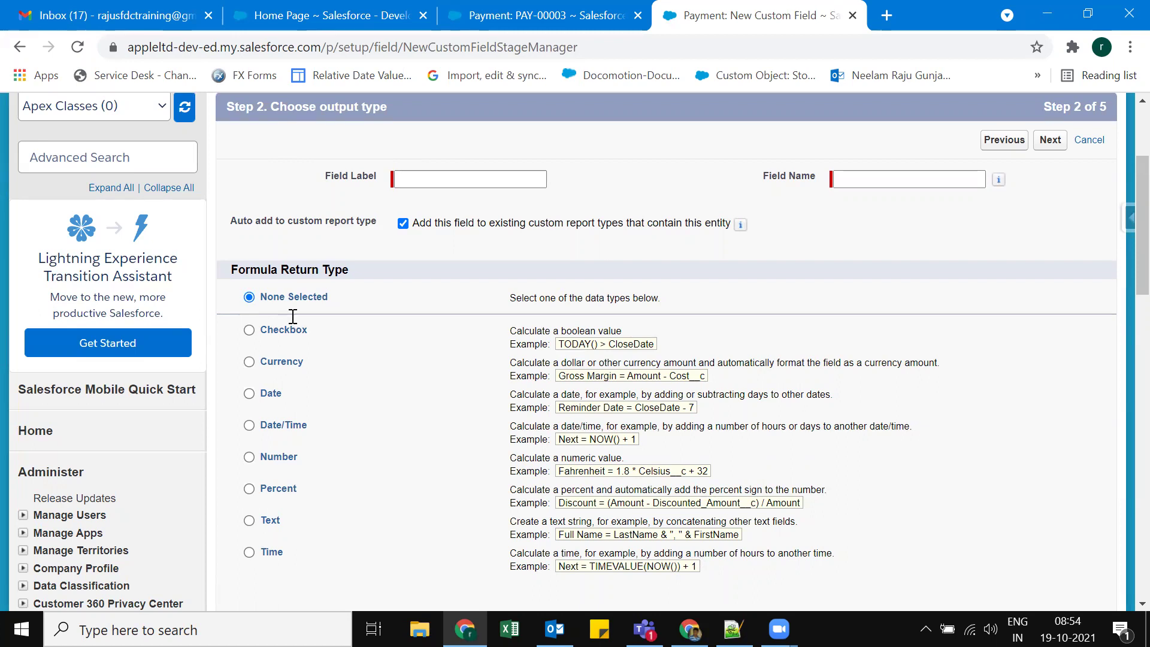
{"action": "key", "text": "alt+Tab"}
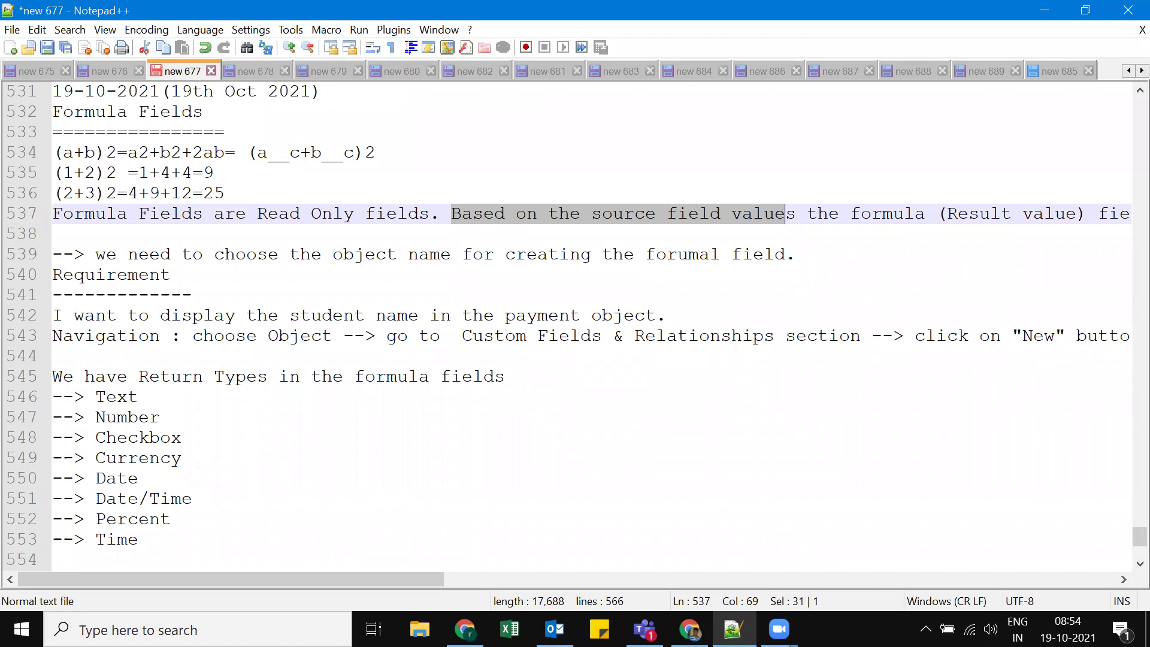
{"action": "key", "text": "alt+Tab"}
{"action": "type", "text": "ent Name"}
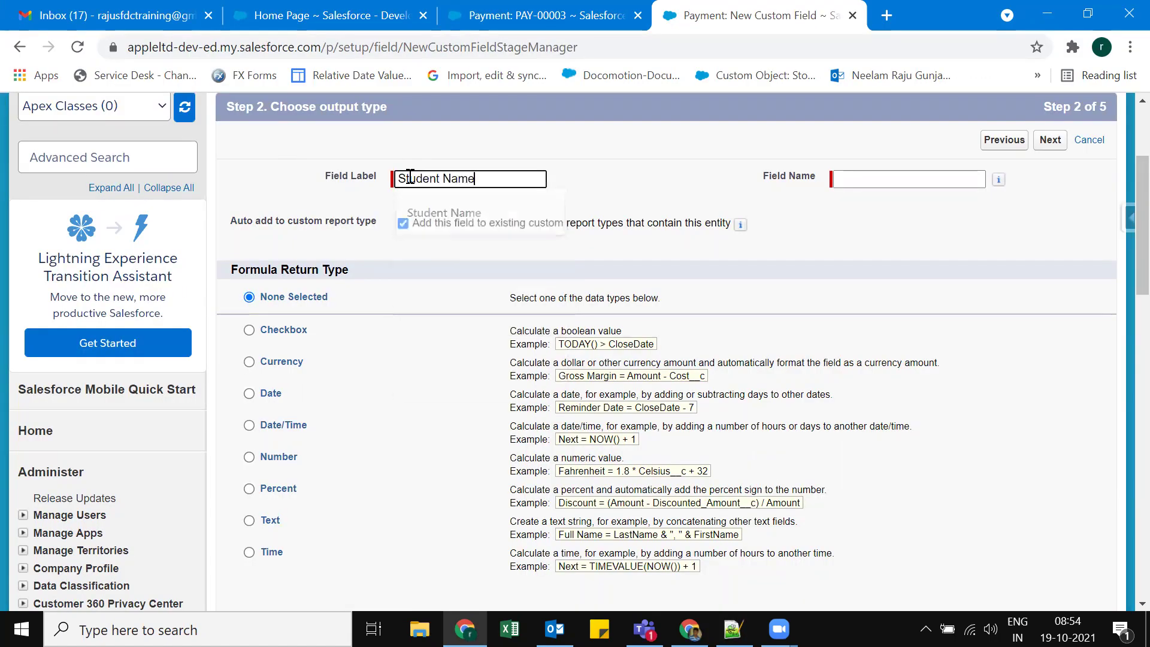
{"action": "key", "text": "Tab"}
Step: Choose Text as the formula return type for the Student Name field and proceed to the formula step
{"action": "left_click", "coordinate": [461, 250]}
{"action": "left_click_drag", "start_coordinate": [232, 270], "coordinate": [349, 273]}
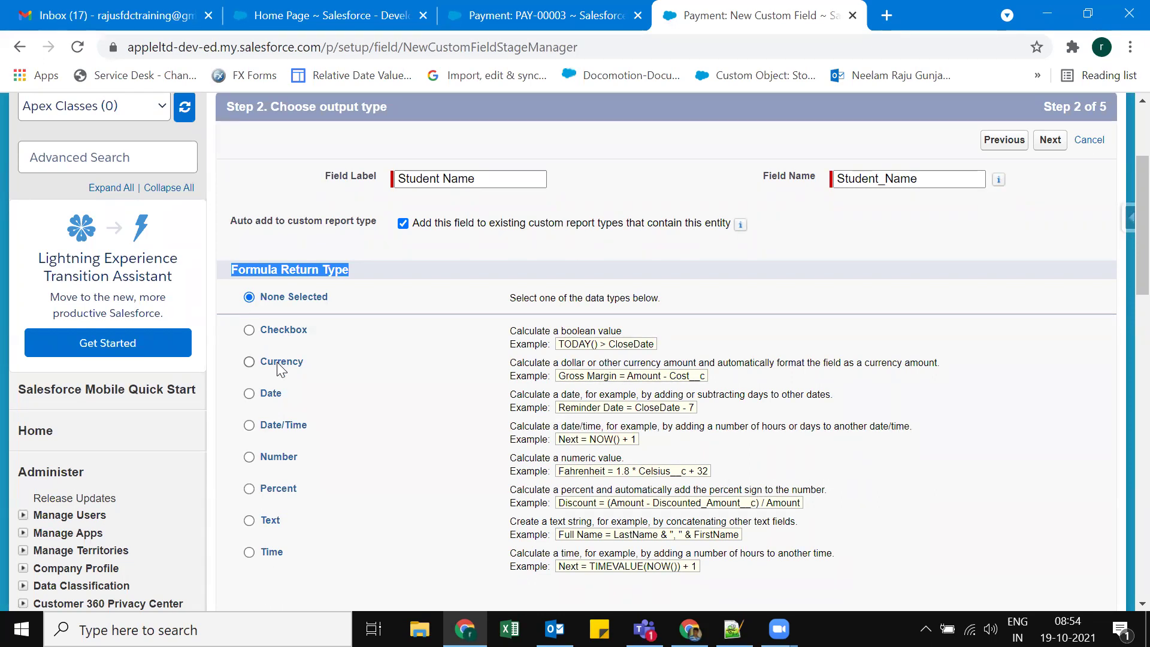
{"action": "left_click", "coordinate": [447, 307]}
{"action": "left_click", "coordinate": [399, 181]}
{"action": "left_click_drag", "start_coordinate": [399, 181], "coordinate": [548, 201]}
{"action": "left_click", "coordinate": [642, 202]}
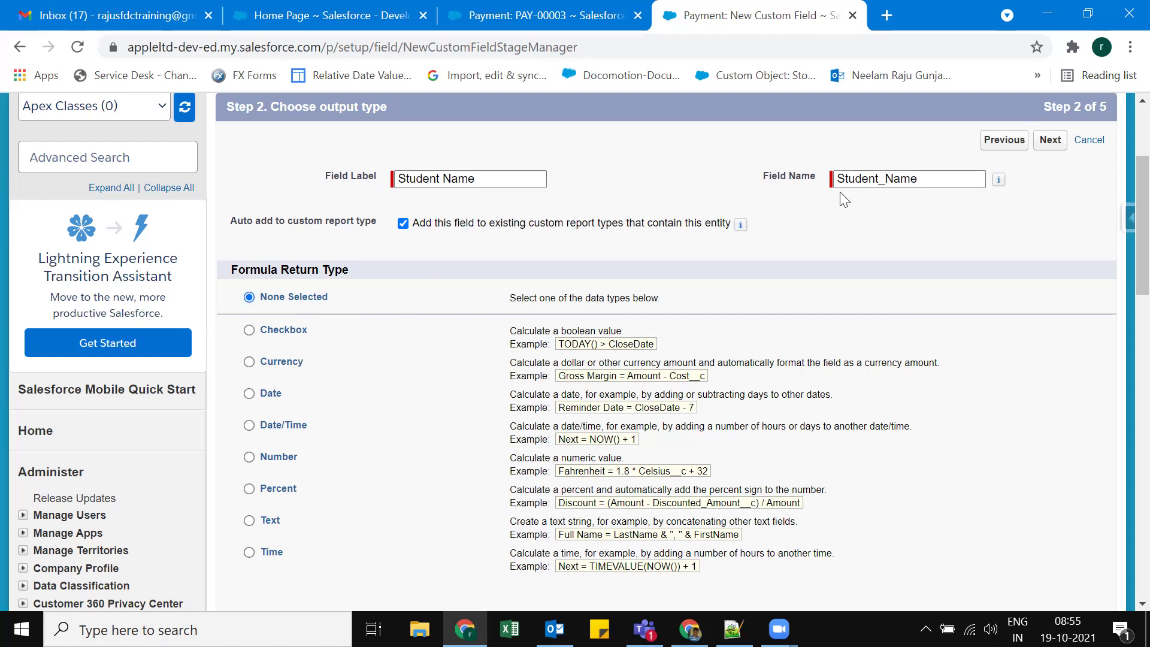
{"action": "left_click", "coordinate": [249, 521]}
{"action": "scroll", "coordinate": [394, 424], "scroll_direction": "down", "scroll_amount": 3}
{"action": "left_click", "coordinate": [1051, 474]}
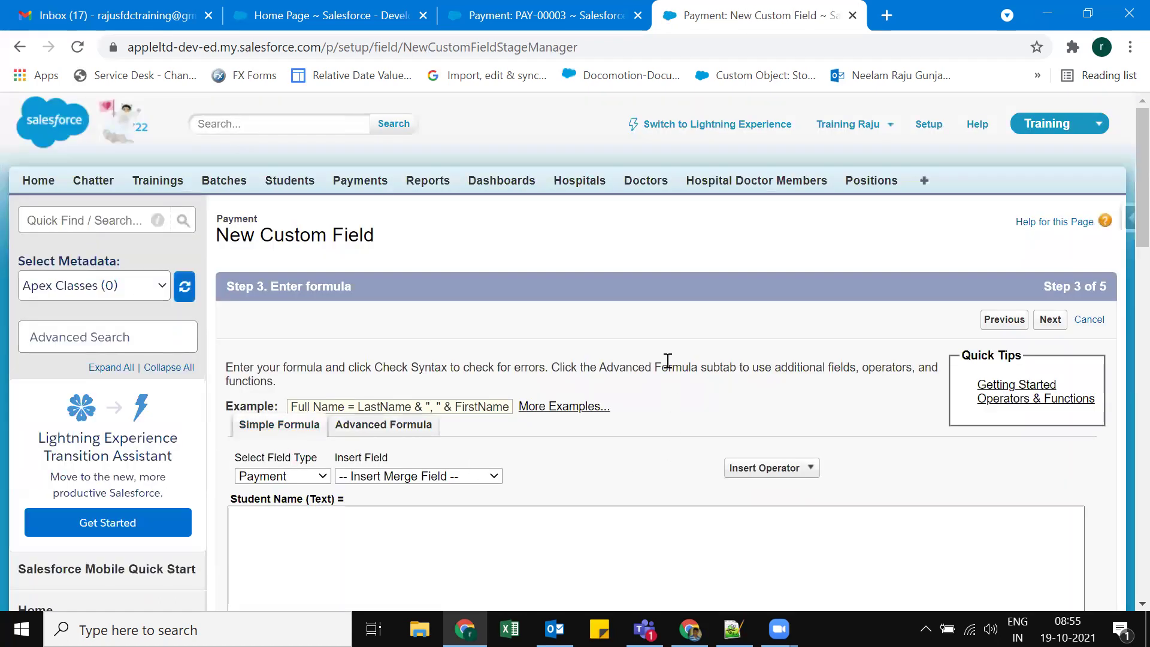
Step: Look over the Simple Formula editor's field type and merge field choices, and switch to the Advanced Formula editor
{"action": "scroll", "coordinate": [623, 413], "scroll_direction": "down", "scroll_amount": 2}
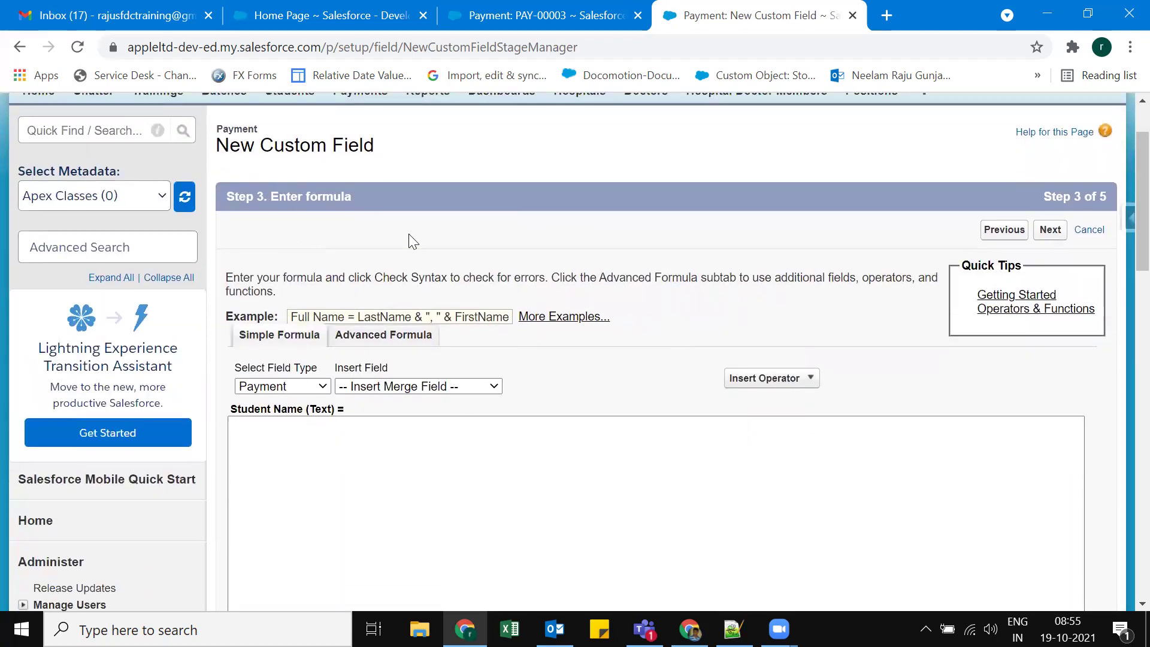
{"action": "scroll", "coordinate": [357, 378], "scroll_direction": "down", "scroll_amount": 4}
{"action": "left_click", "coordinate": [292, 222]}
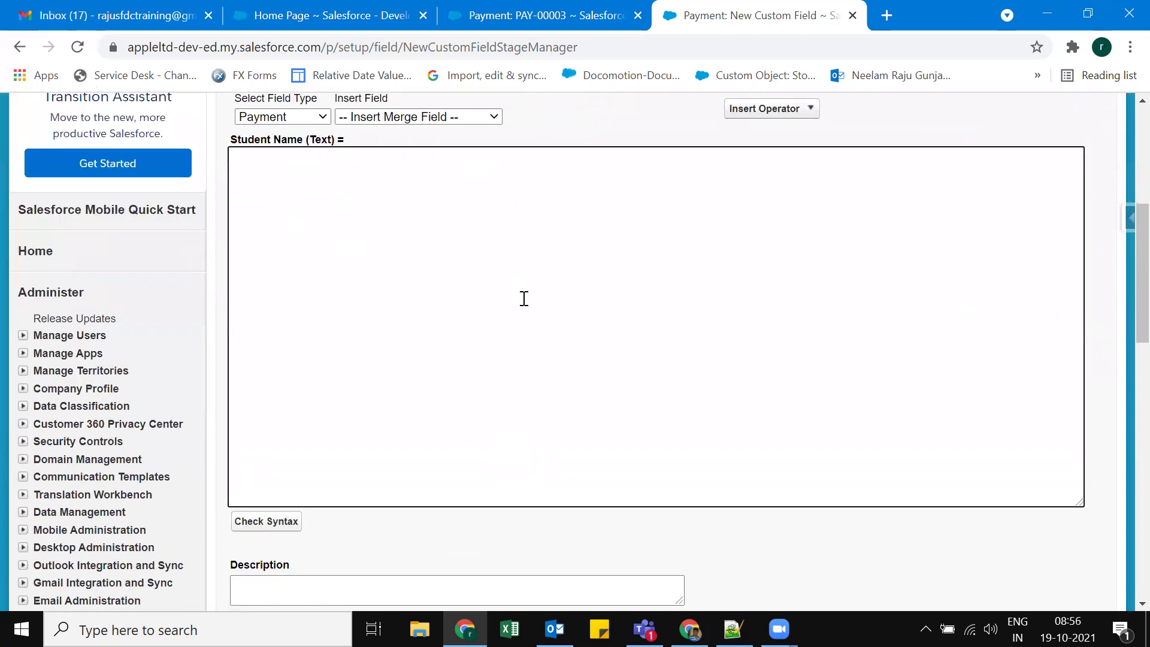
{"action": "scroll", "coordinate": [524, 308], "scroll_direction": "up", "scroll_amount": 3}
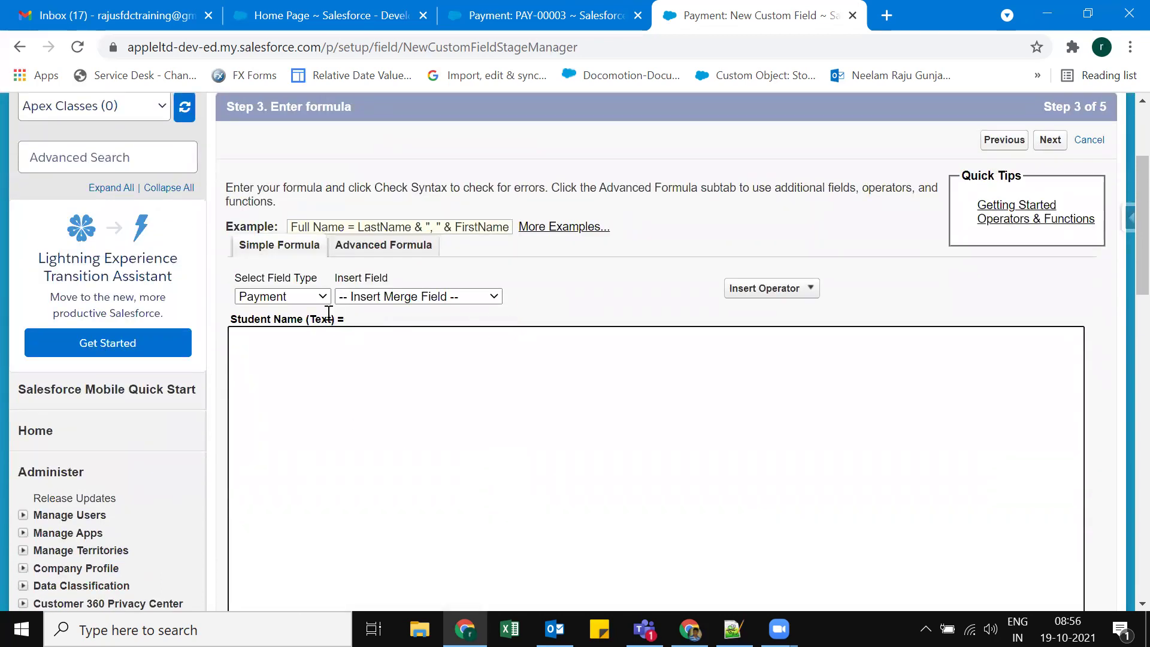
{"action": "left_click", "coordinate": [415, 300]}
{"action": "left_click", "coordinate": [298, 297]}
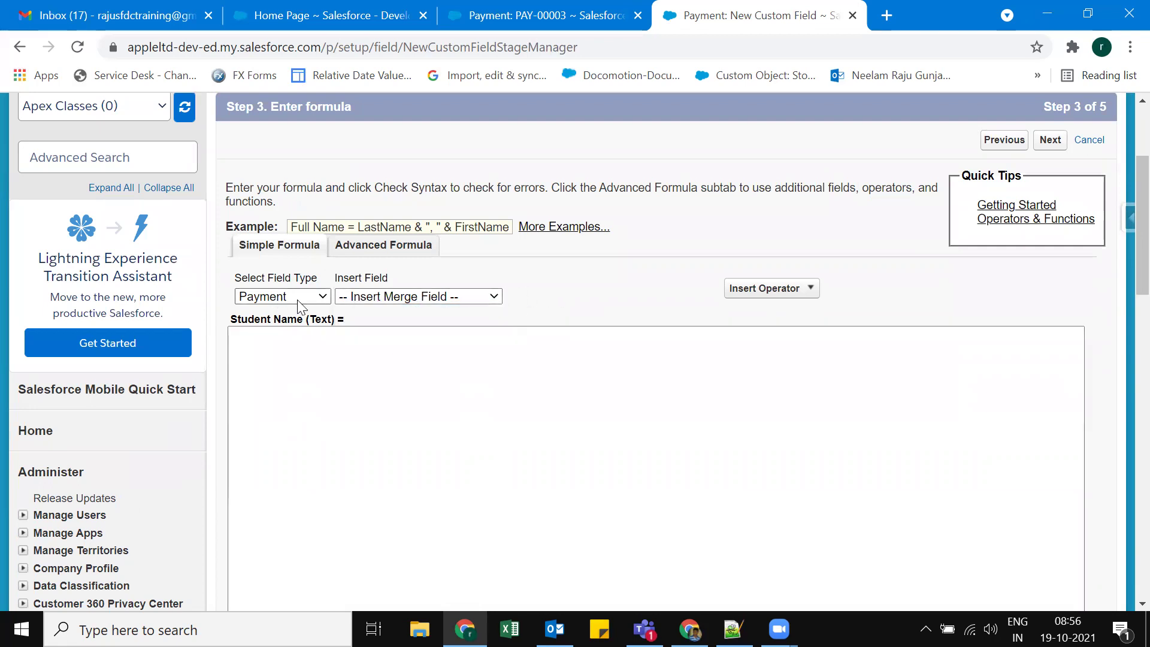
{"action": "left_click", "coordinate": [301, 305]}
{"action": "left_click", "coordinate": [551, 313]}
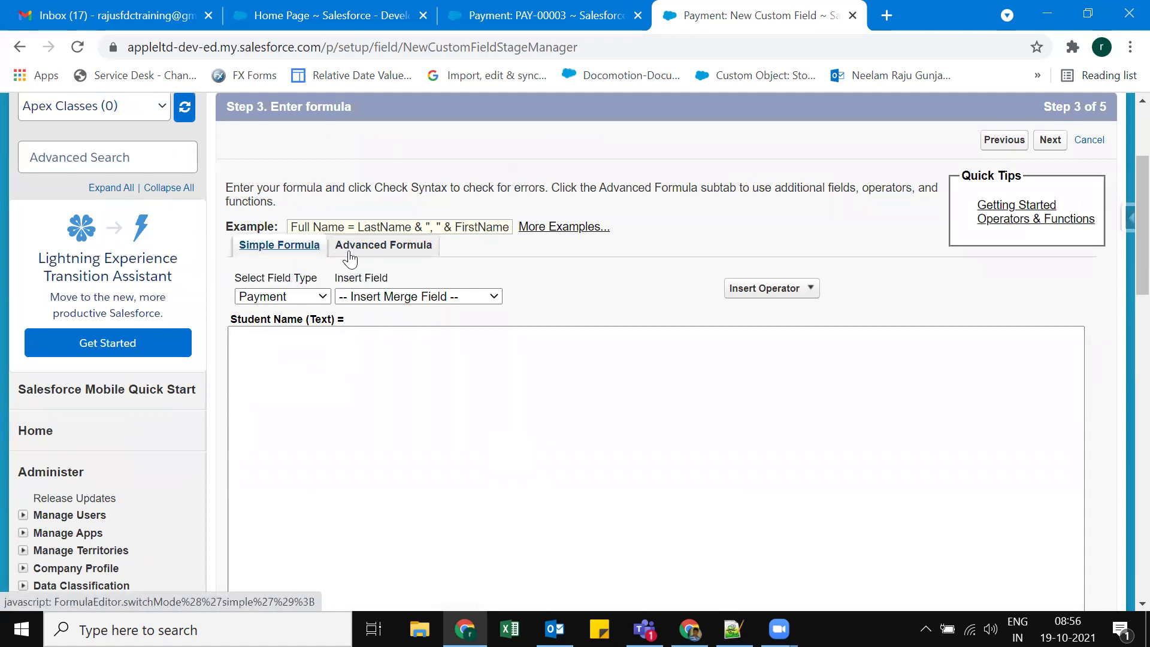
{"action": "left_click", "coordinate": [279, 297]}
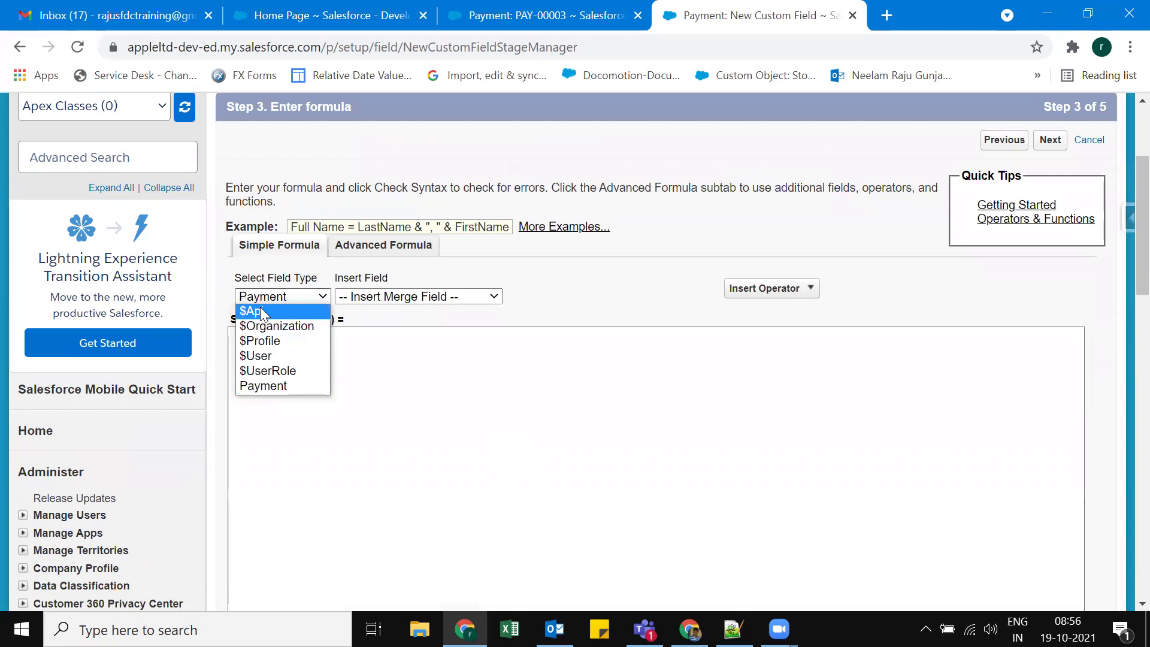
{"action": "left_click", "coordinate": [362, 250]}
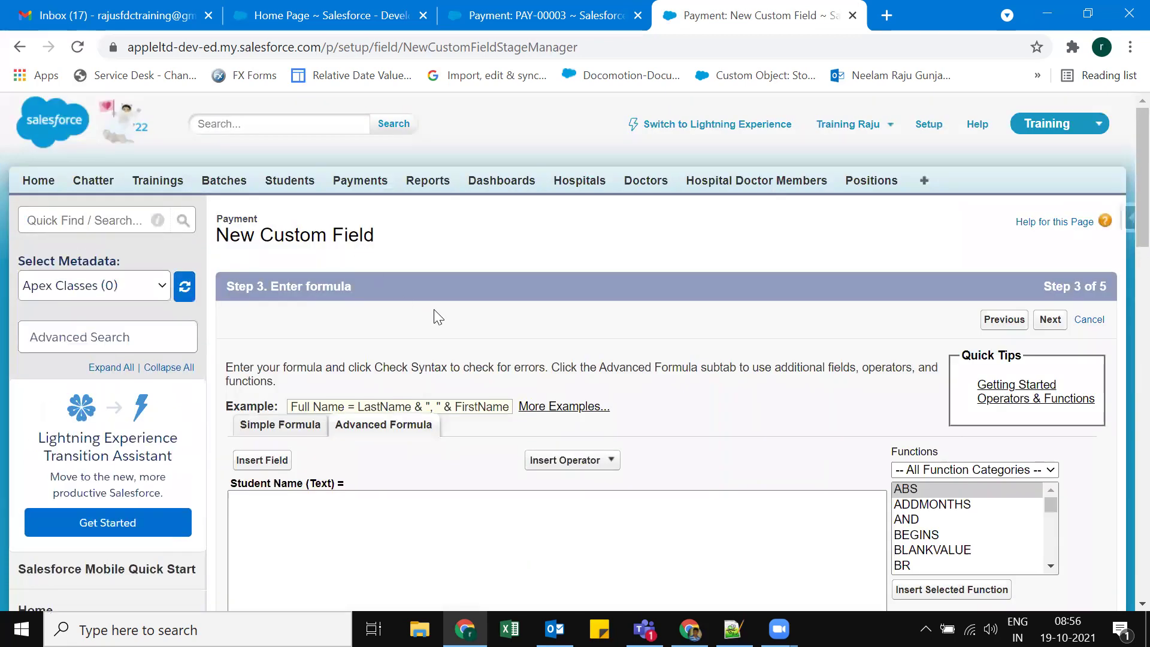
Step: Check which student the open payment record links to by previewing its Student lookup, and return to the formula editor
{"action": "scroll", "coordinate": [475, 337], "scroll_direction": "down", "scroll_amount": 2}
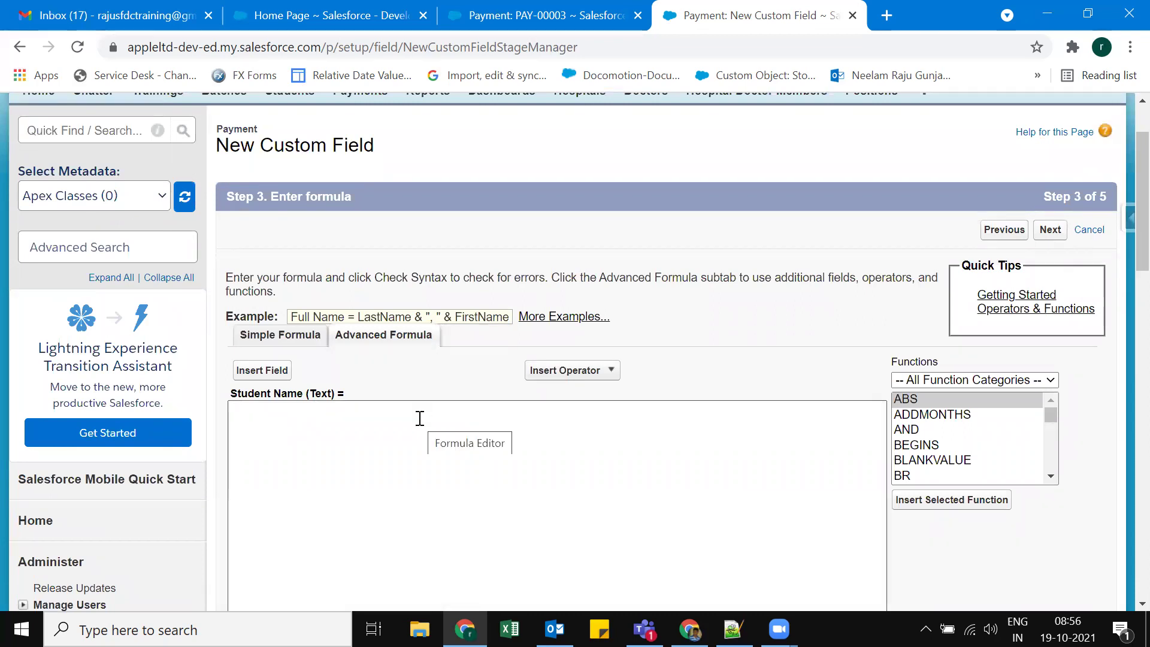
{"action": "left_click", "coordinate": [524, 24]}
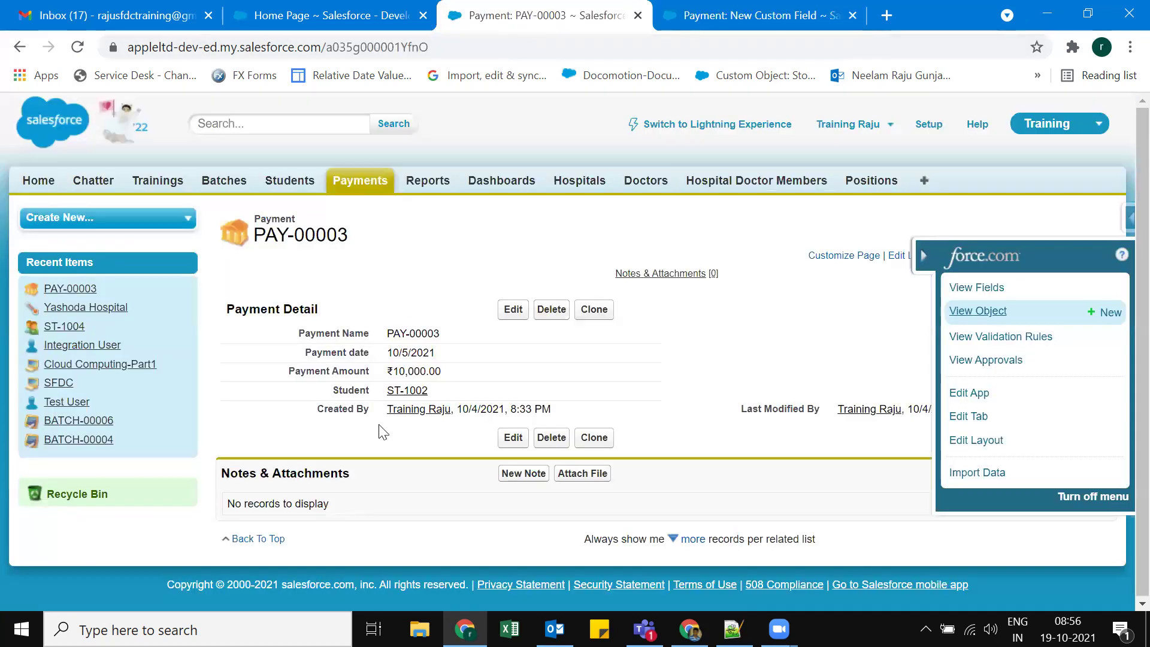
{"action": "mouse_move", "coordinate": [410, 399]}
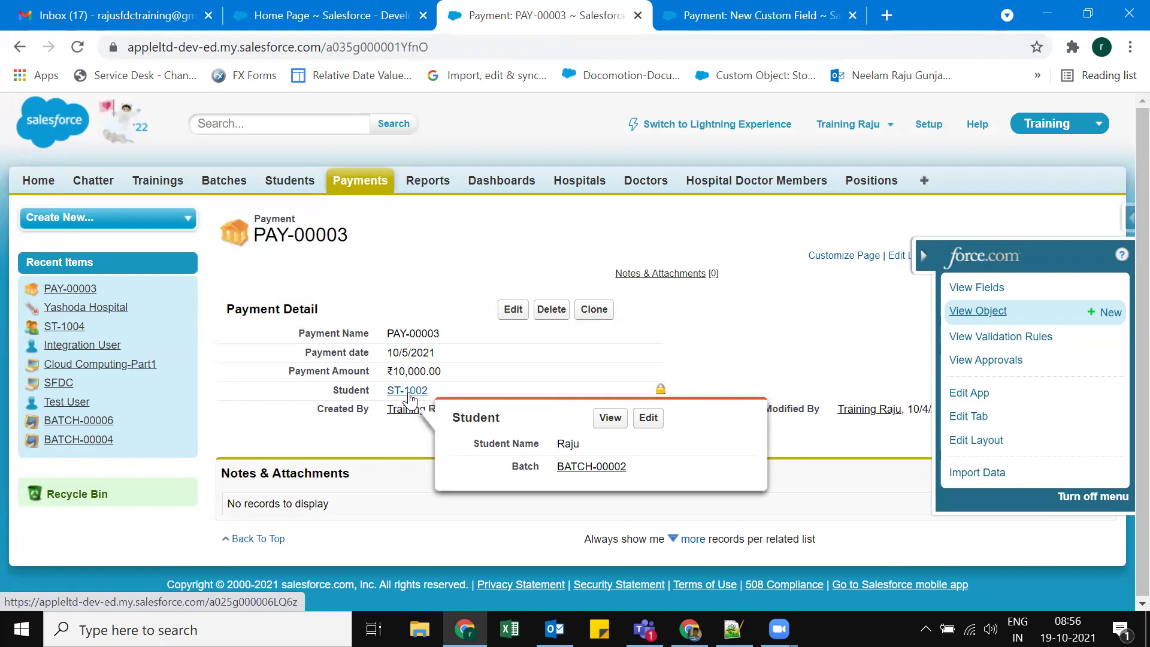
{"action": "left_click", "coordinate": [732, 18]}
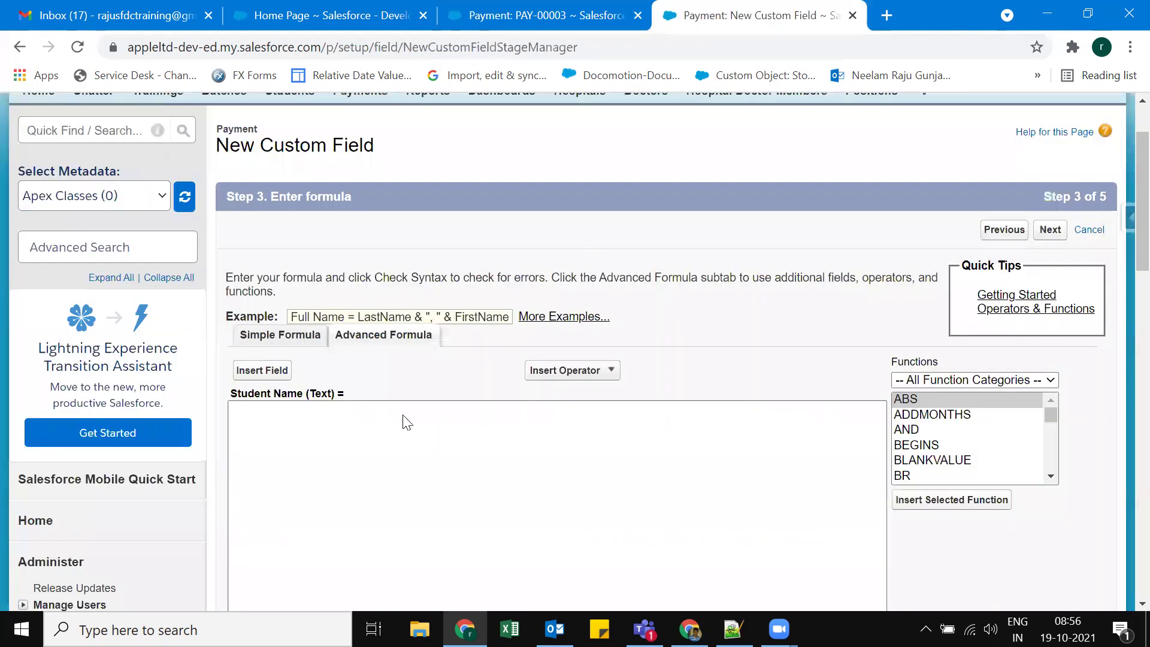
Step: Insert the related student's Student Name field, Student__r.Student_Name__c, into the Student Name formula
{"action": "left_click", "coordinate": [275, 375]}
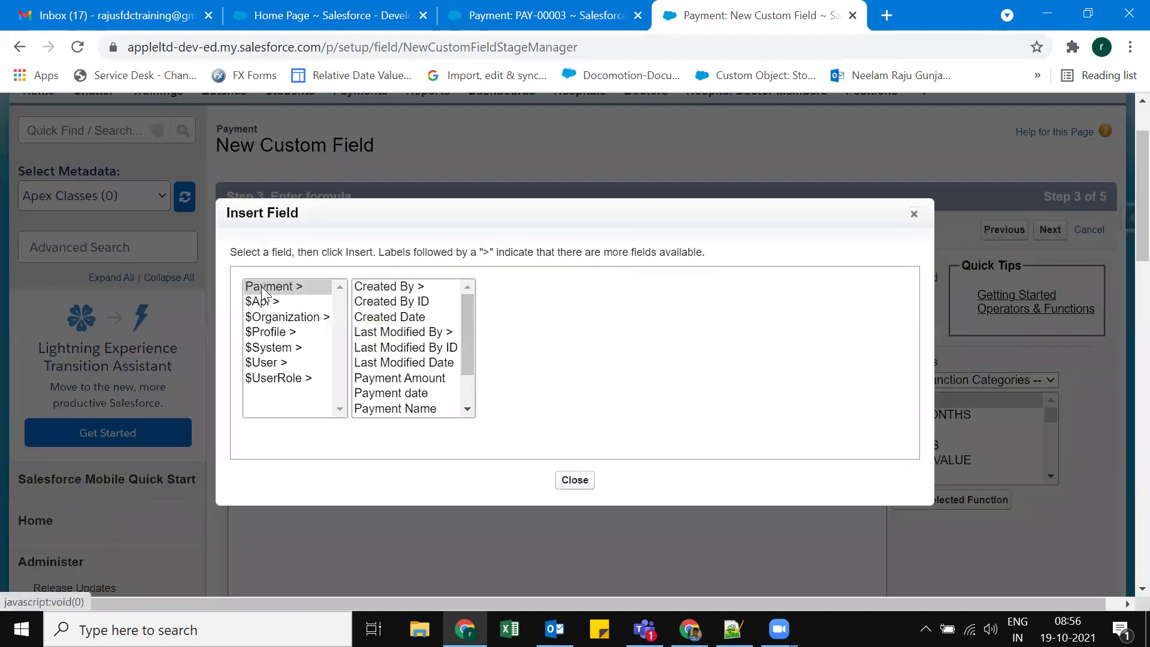
{"action": "left_click_drag", "start_coordinate": [469, 339], "coordinate": [466, 389]}
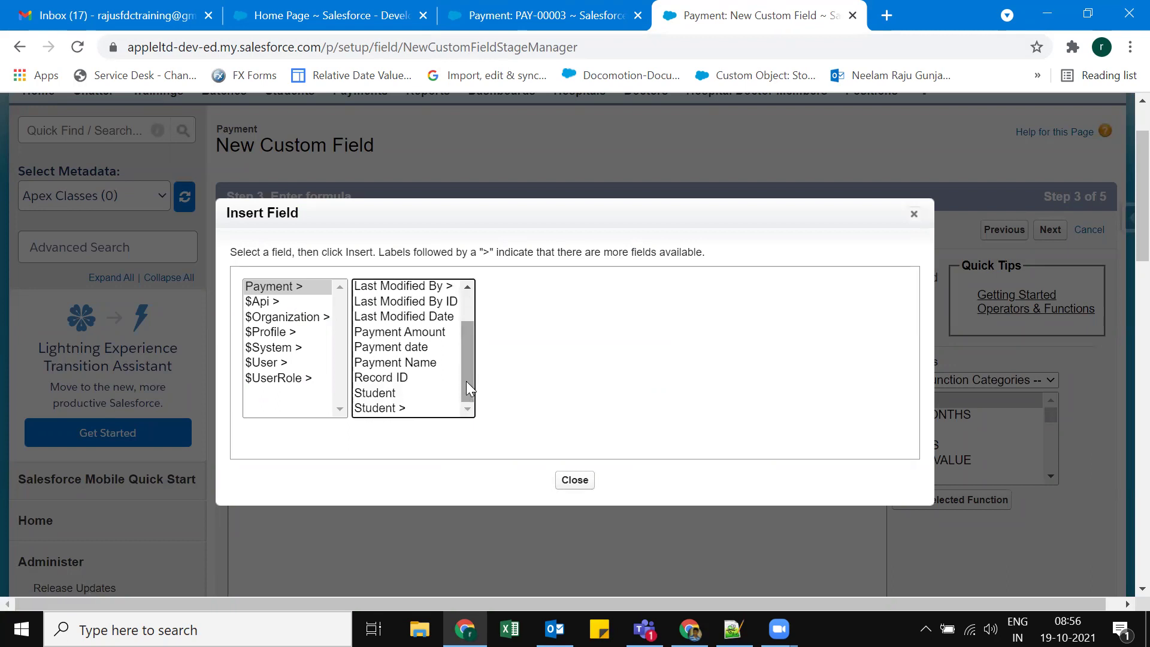
{"action": "left_click", "coordinate": [386, 409]}
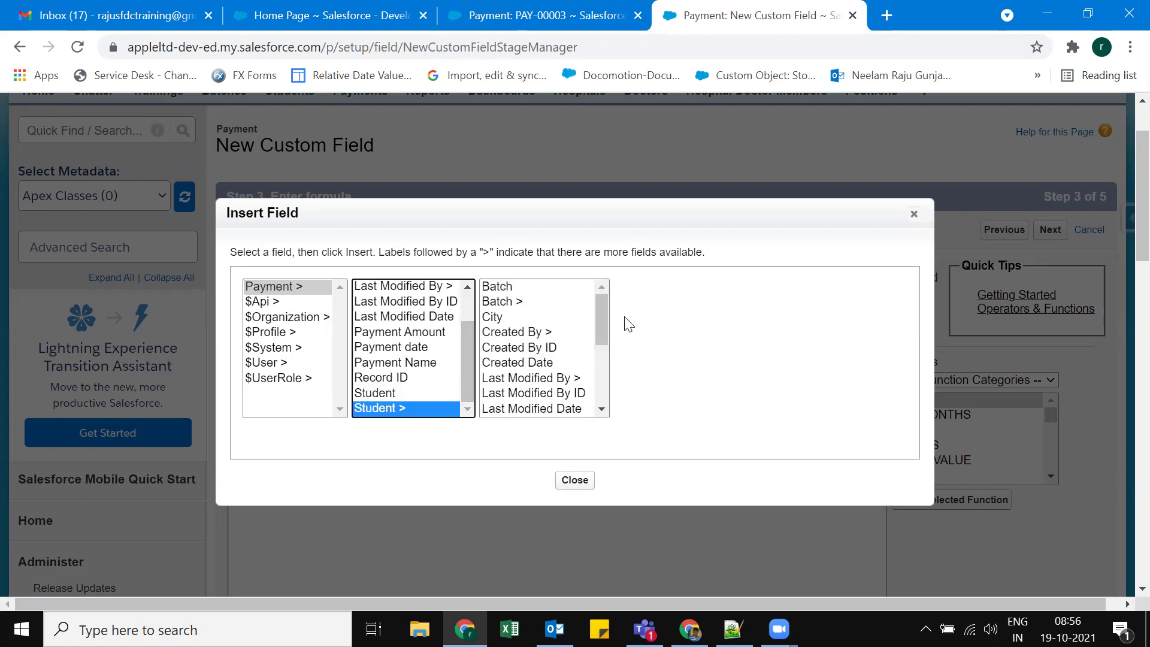
{"action": "left_click_drag", "start_coordinate": [599, 313], "coordinate": [594, 376]}
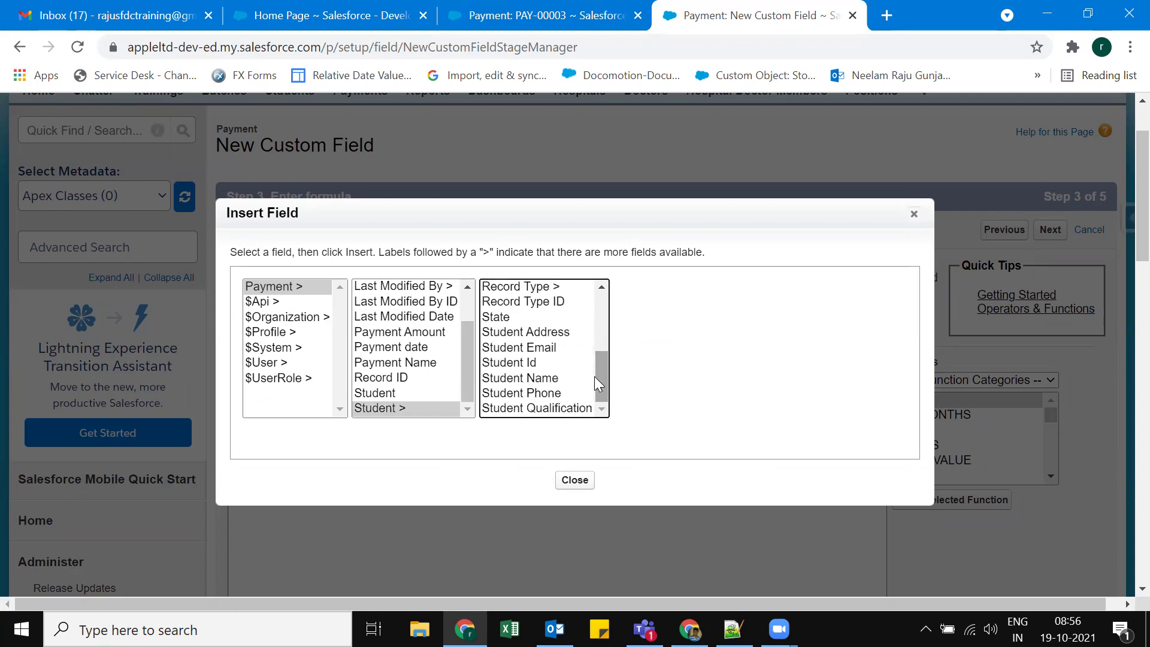
{"action": "left_click", "coordinate": [546, 378]}
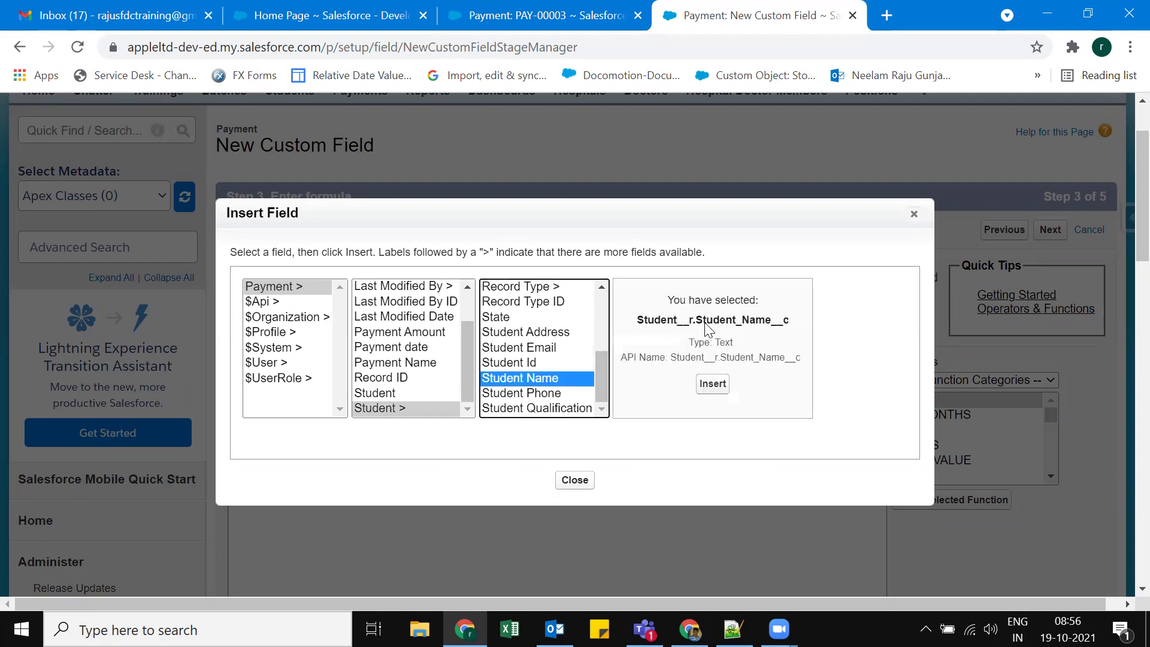
{"action": "left_click", "coordinate": [713, 383]}
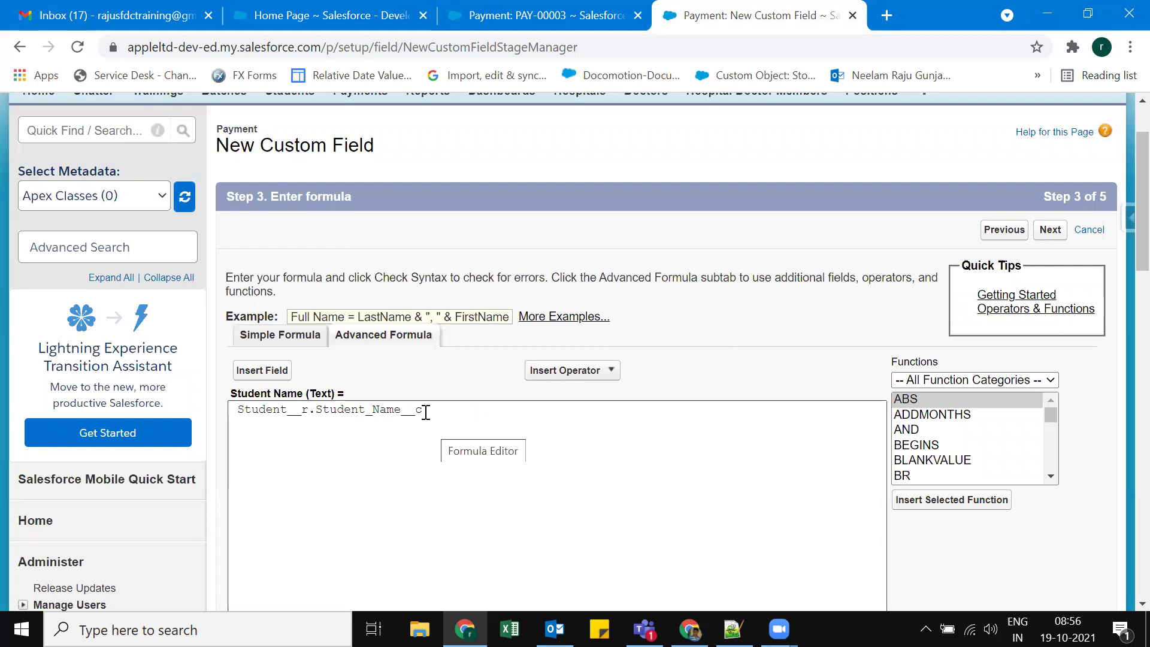
Step: Clear the inserted Student__r.Student_Name__c reference from the formula
{"action": "double_click", "coordinate": [242, 413]}
{"action": "left_click_drag", "start_coordinate": [241, 413], "coordinate": [475, 408]}
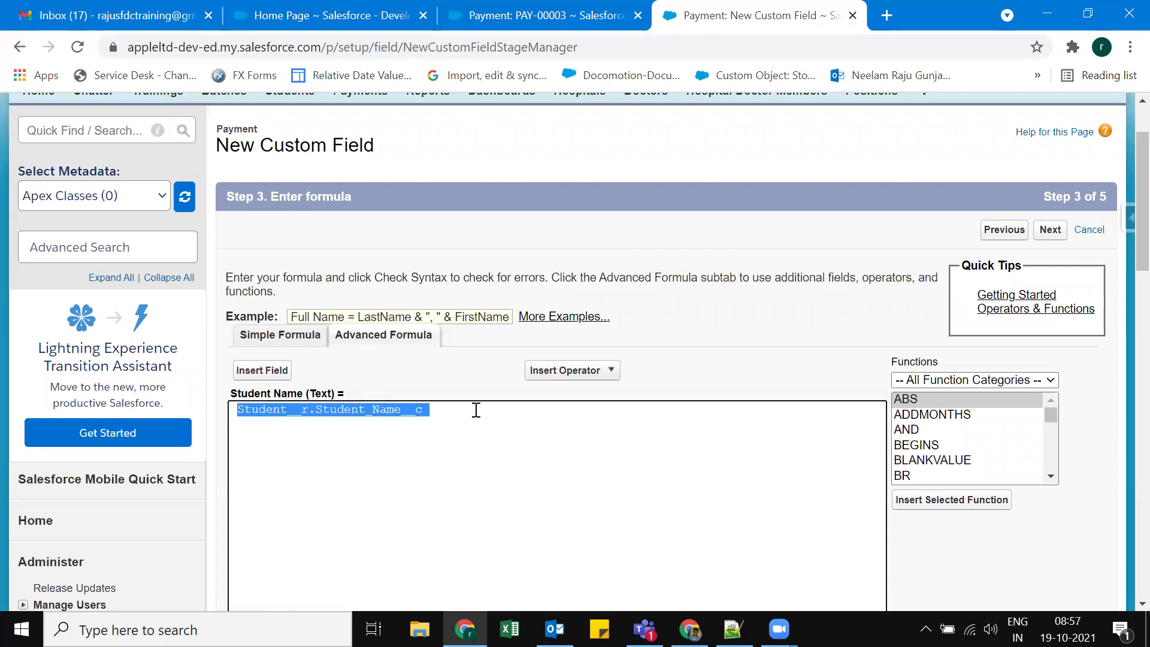
{"action": "key", "text": "BackSpace"}
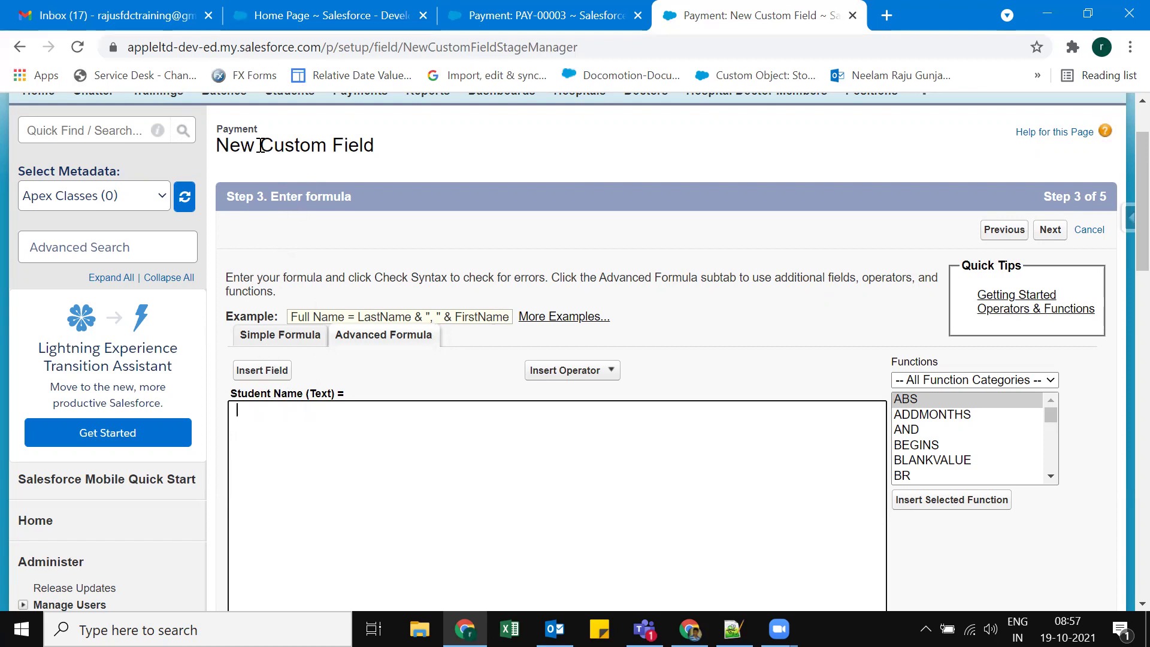
Step: Review the Student field label and the linked student's preview on the payment record, and go back to the custom field setup
{"action": "double_click", "coordinate": [243, 141]}
{"action": "left_click", "coordinate": [523, 24]}
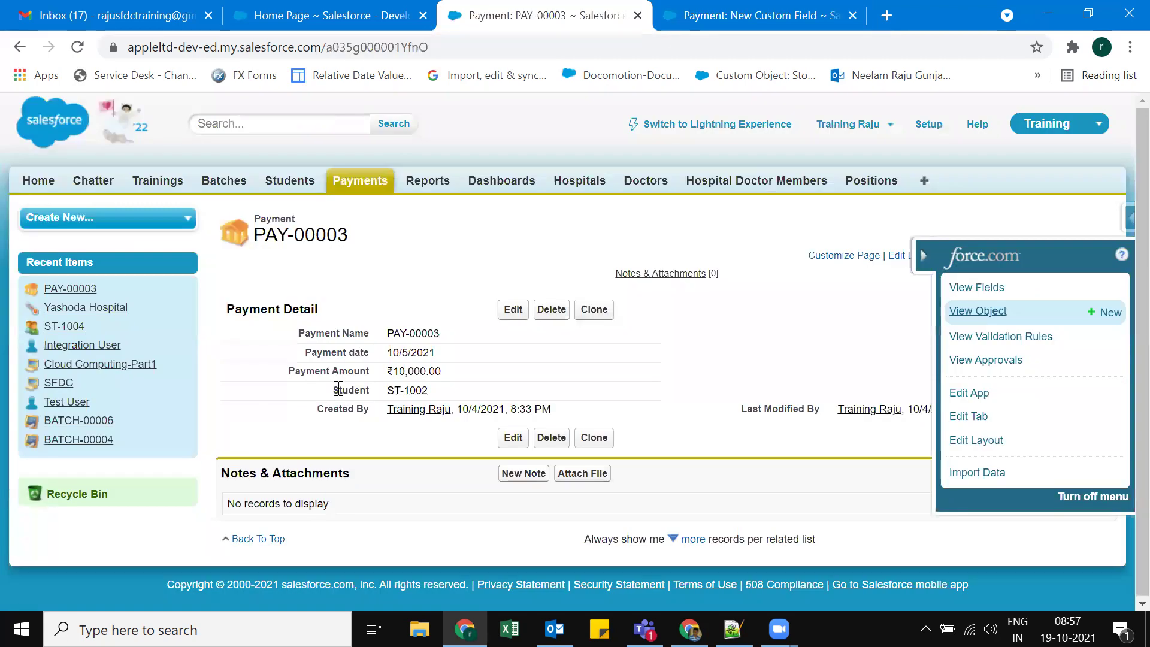
{"action": "left_click_drag", "start_coordinate": [334, 391], "coordinate": [374, 391]}
{"action": "mouse_move", "coordinate": [393, 396]}
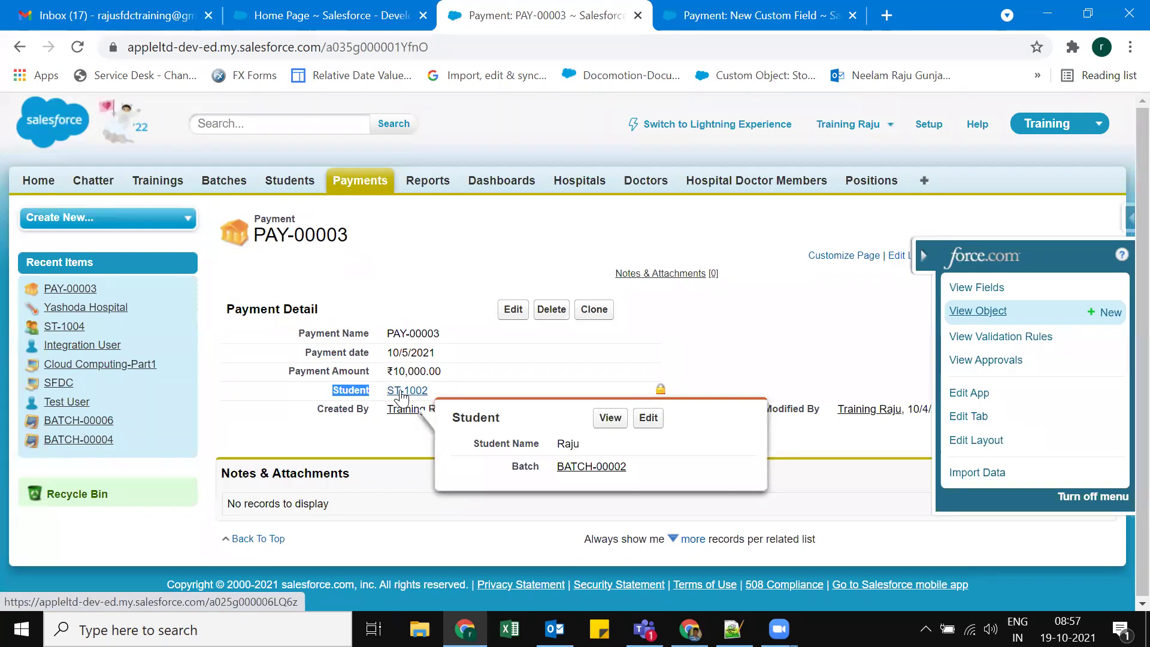
{"action": "left_click", "coordinate": [726, 16]}
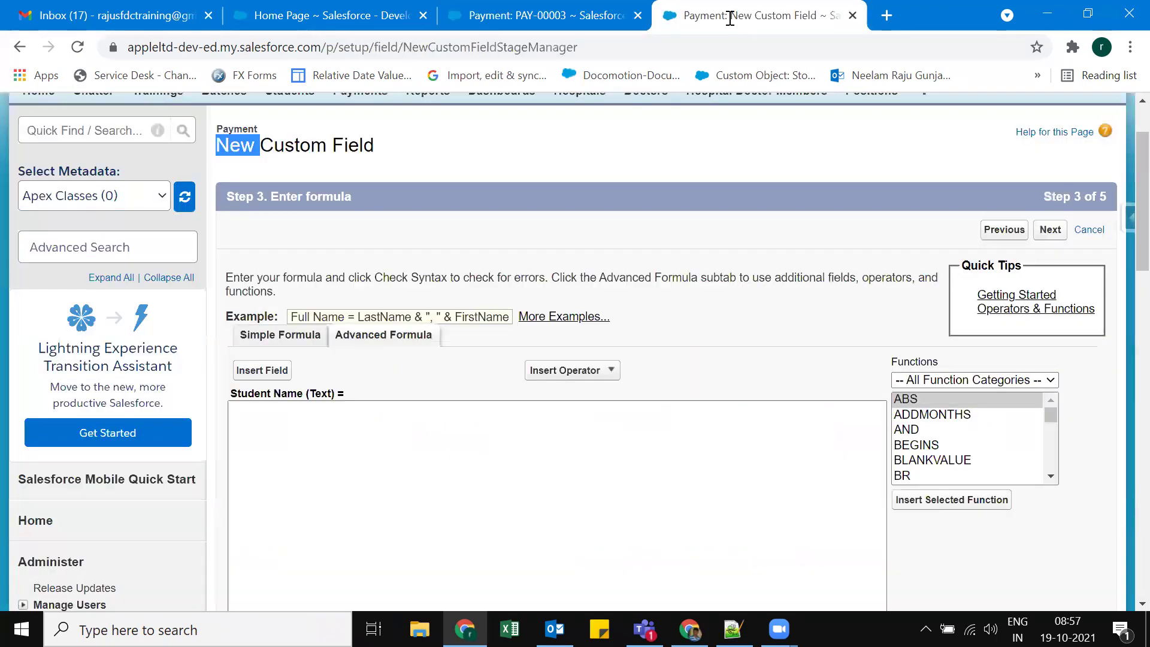
Step: Examine the Advanced Formula editor's field picker, operator choices and function list
{"action": "left_click", "coordinate": [254, 372]}
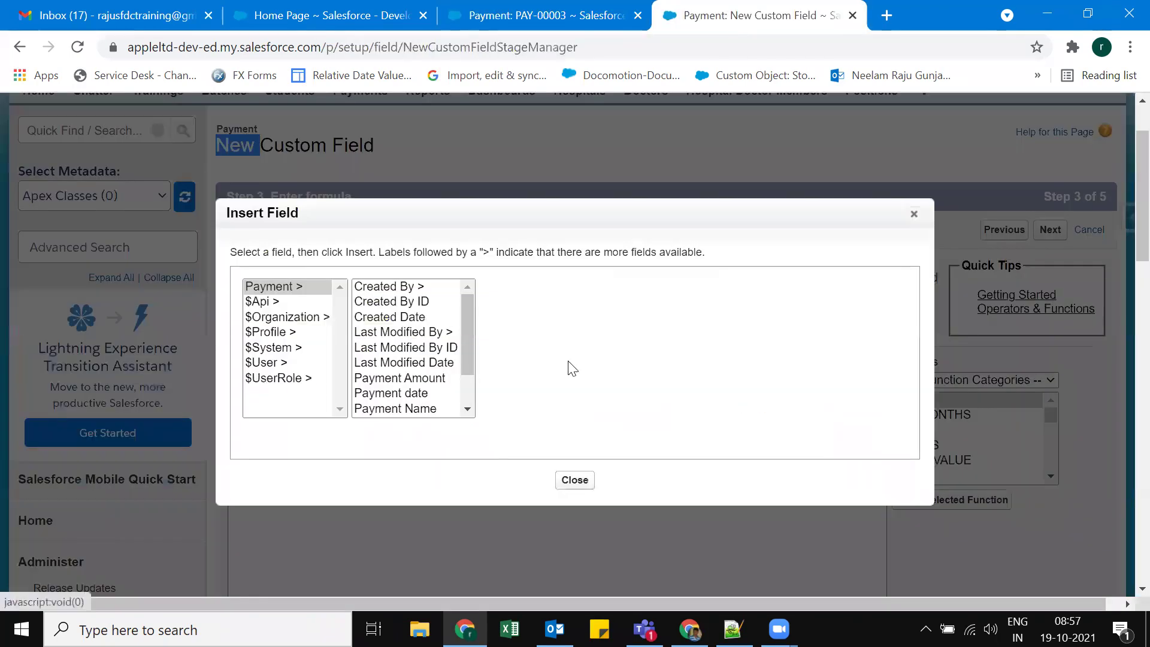
{"action": "left_click", "coordinate": [913, 215]}
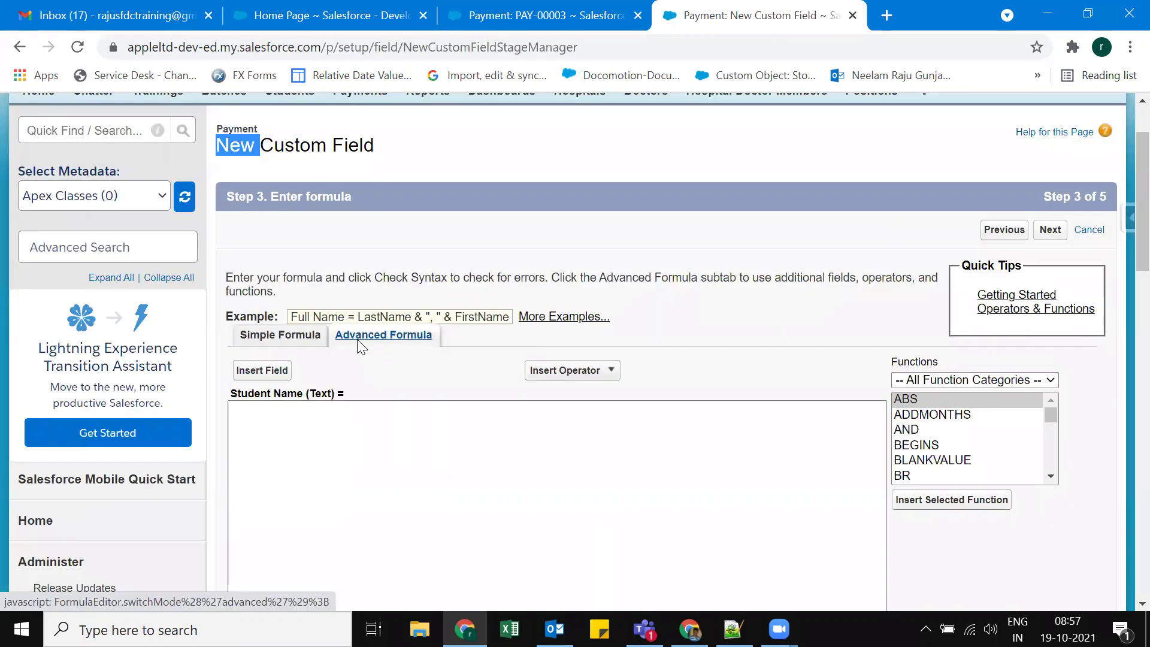
{"action": "left_click", "coordinate": [390, 343]}
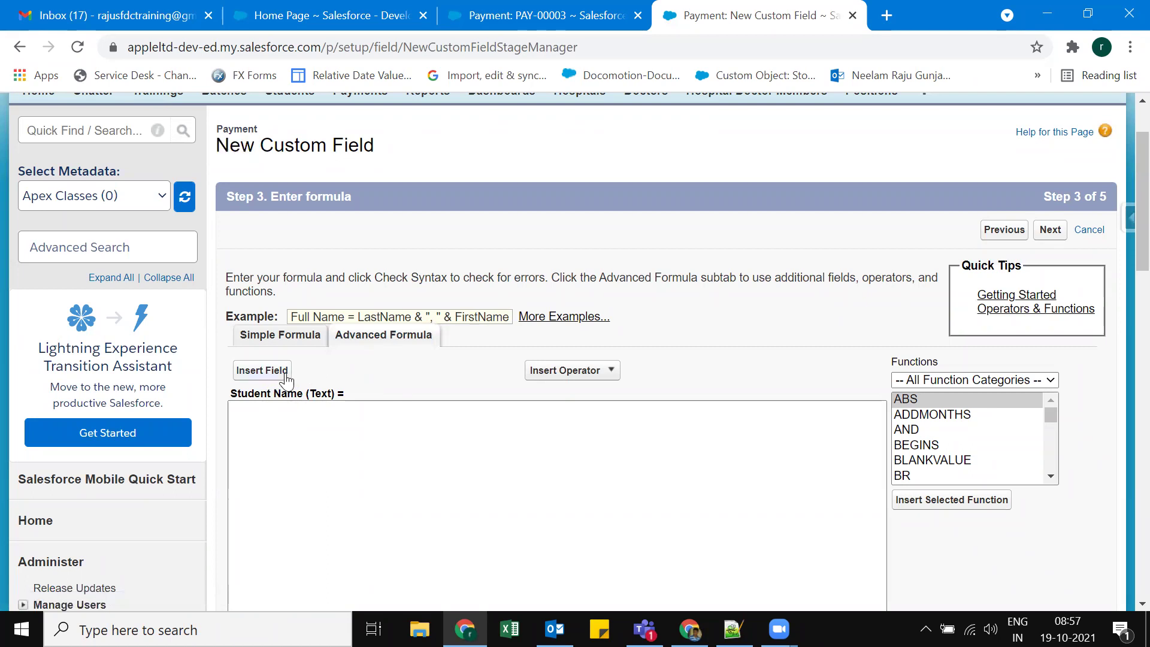
{"action": "left_click", "coordinate": [548, 374]}
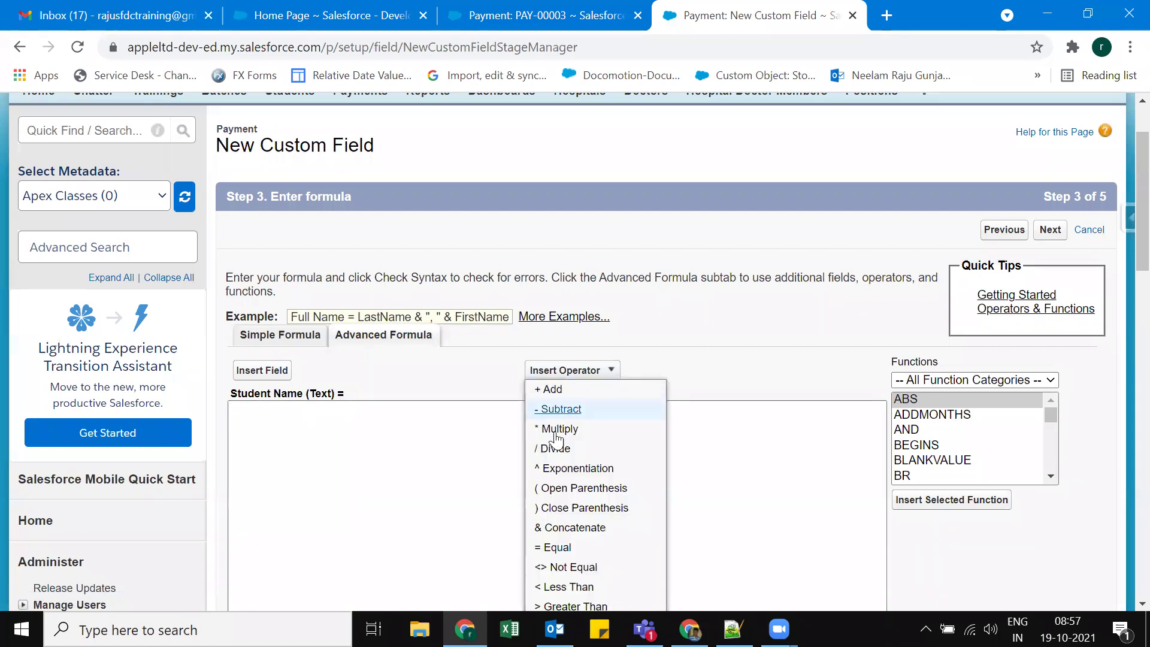
{"action": "left_click", "coordinate": [731, 358]}
{"action": "scroll", "coordinate": [732, 356], "scroll_direction": "down", "scroll_amount": 1}
{"action": "left_click_drag", "start_coordinate": [1049, 326], "coordinate": [1054, 300]}
{"action": "left_click", "coordinate": [934, 310]}
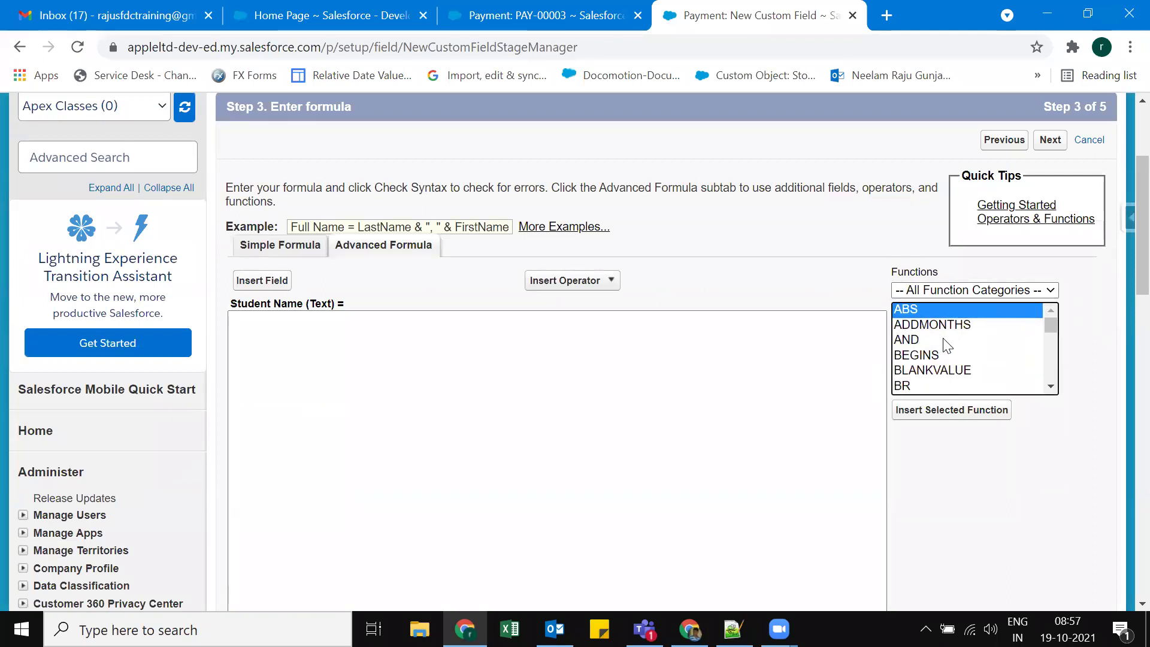
{"action": "left_click", "coordinate": [1051, 387]}
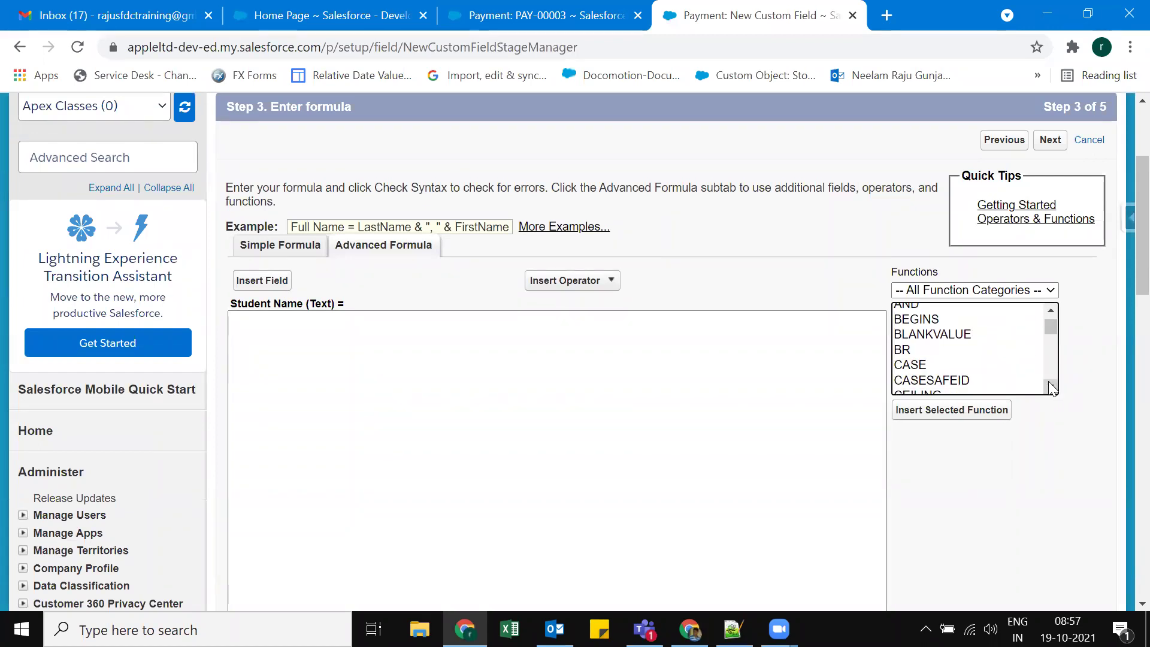
{"action": "left_click", "coordinate": [1050, 311]}
{"action": "left_click_drag", "start_coordinate": [1048, 325], "coordinate": [847, 303]}
{"action": "left_click", "coordinate": [804, 281]}
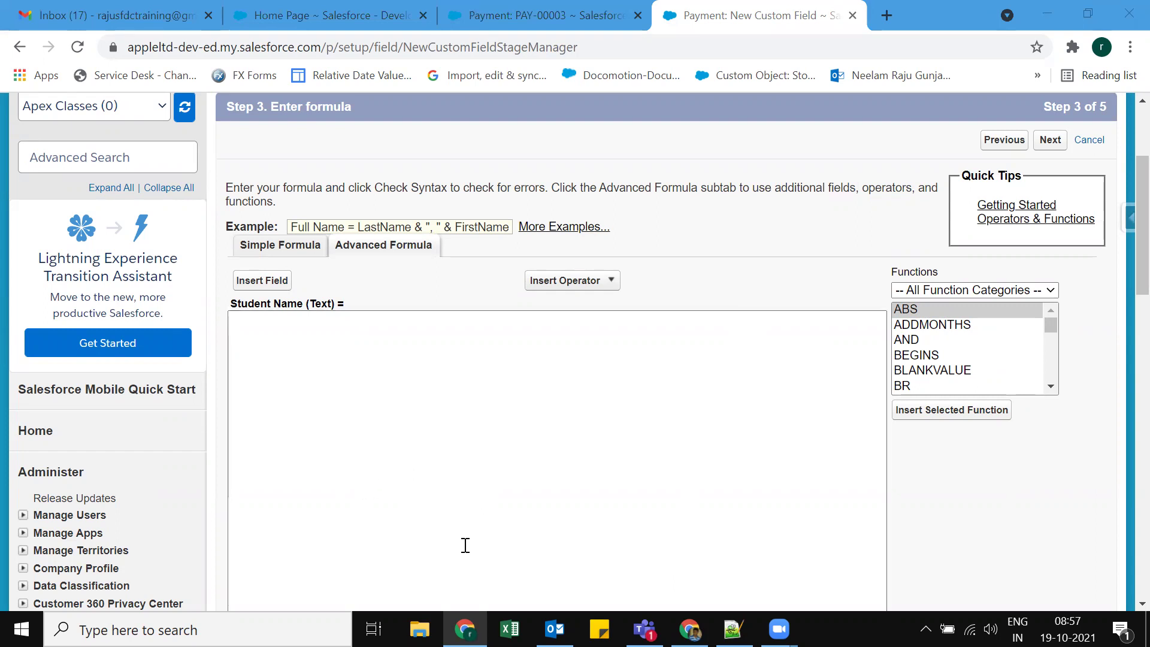
Step: Browse the fields available for insertion under Payment, $Api, $Organization, $Profile and $System
{"action": "left_click", "coordinate": [397, 404]}
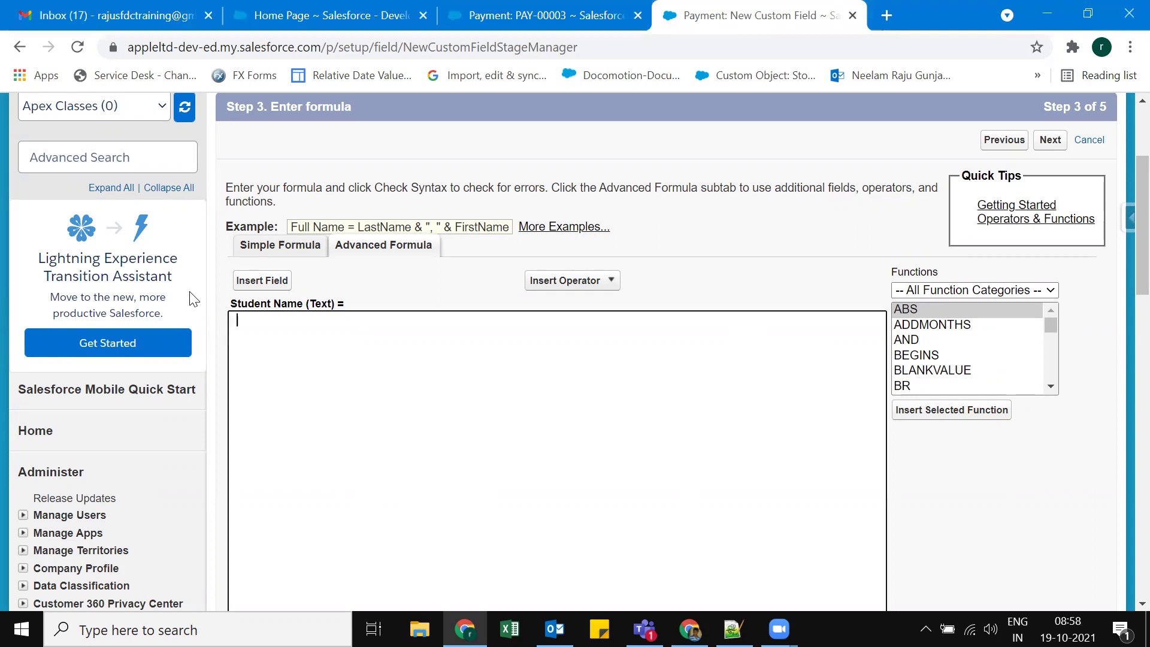
{"action": "left_click", "coordinate": [261, 282]}
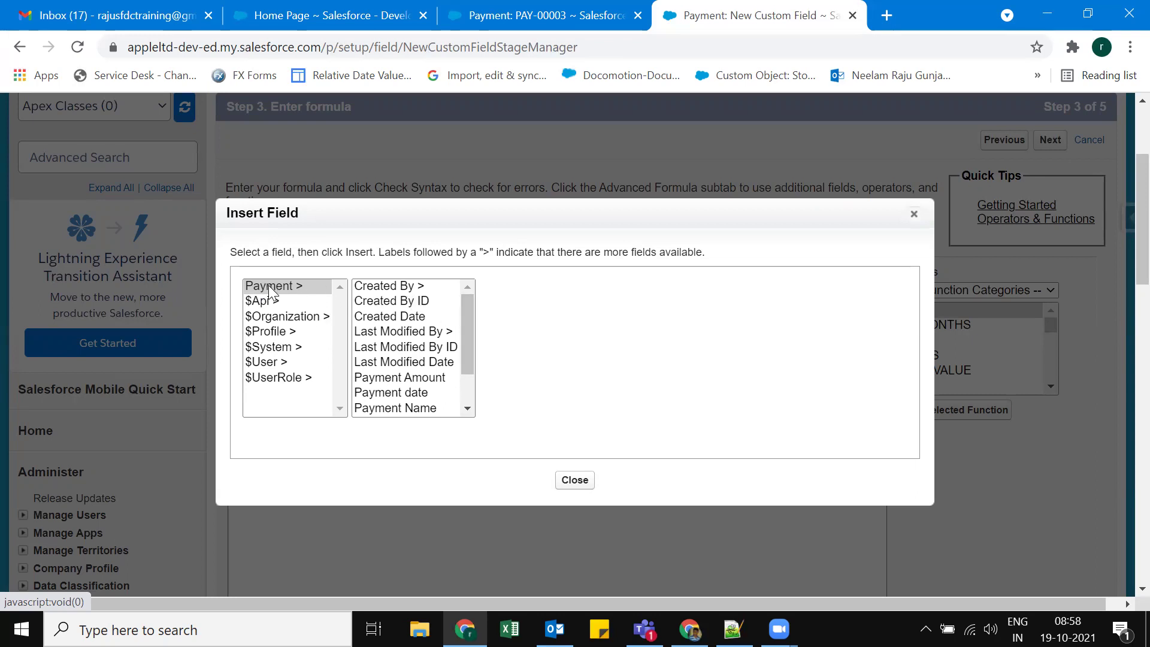
{"action": "left_click_drag", "start_coordinate": [468, 335], "coordinate": [493, 368]}
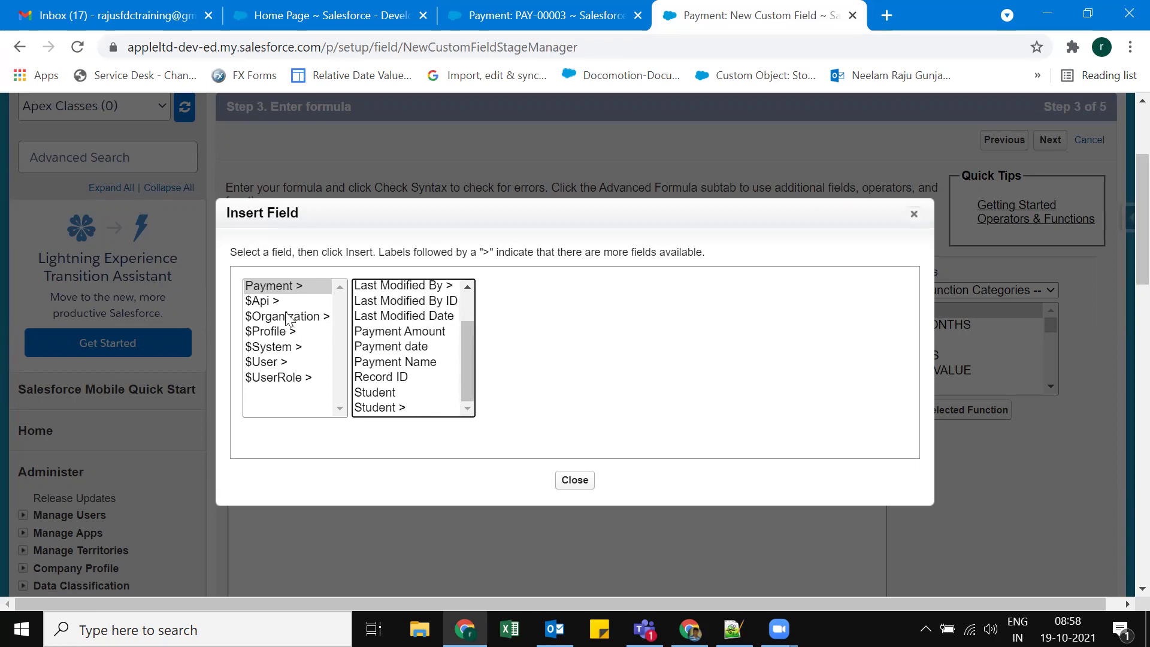
{"action": "left_click", "coordinate": [268, 301]}
{"action": "left_click_drag", "start_coordinate": [536, 296], "coordinate": [532, 391]}
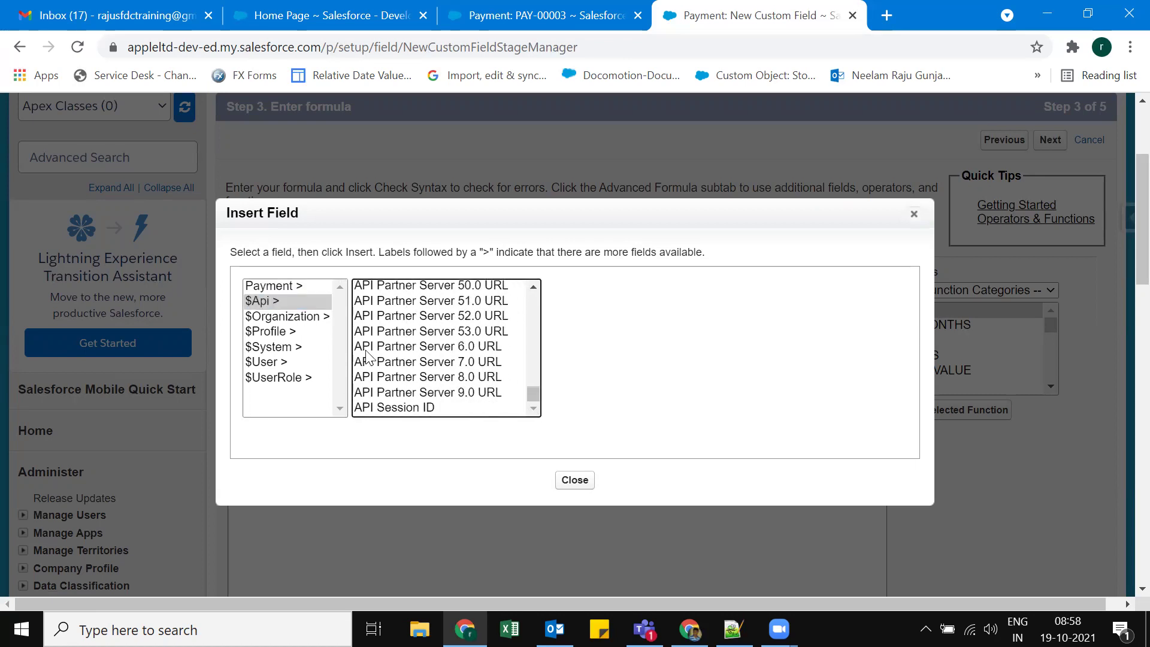
{"action": "left_click", "coordinate": [264, 318]}
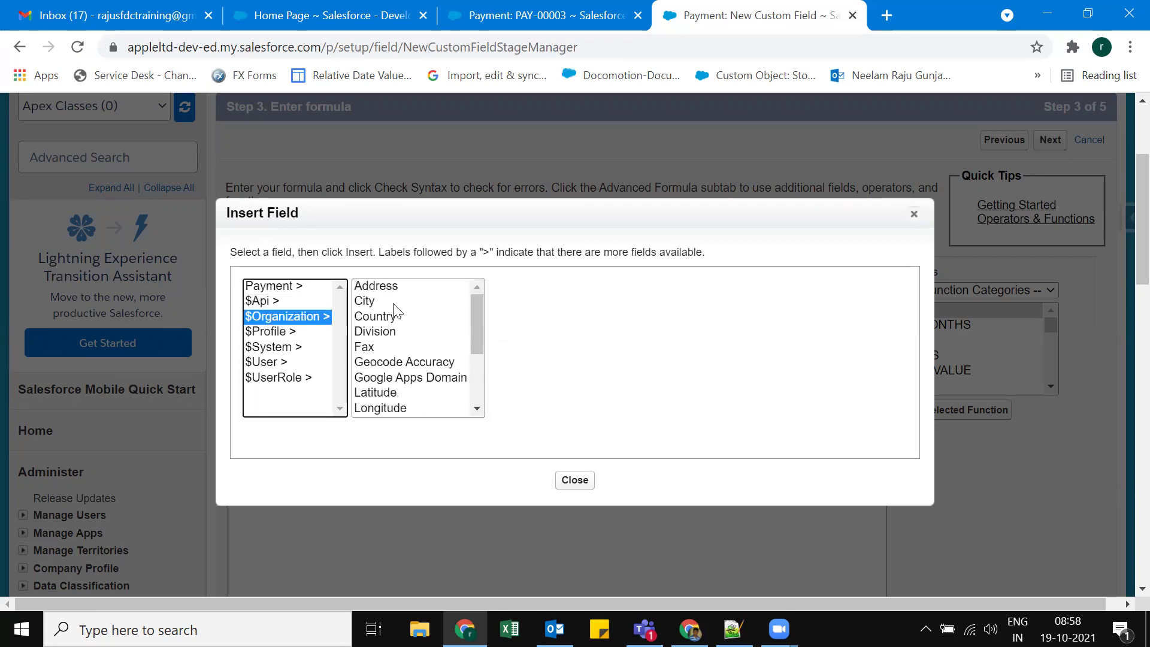
{"action": "left_click_drag", "start_coordinate": [479, 324], "coordinate": [465, 305]}
{"action": "left_click", "coordinate": [286, 331]}
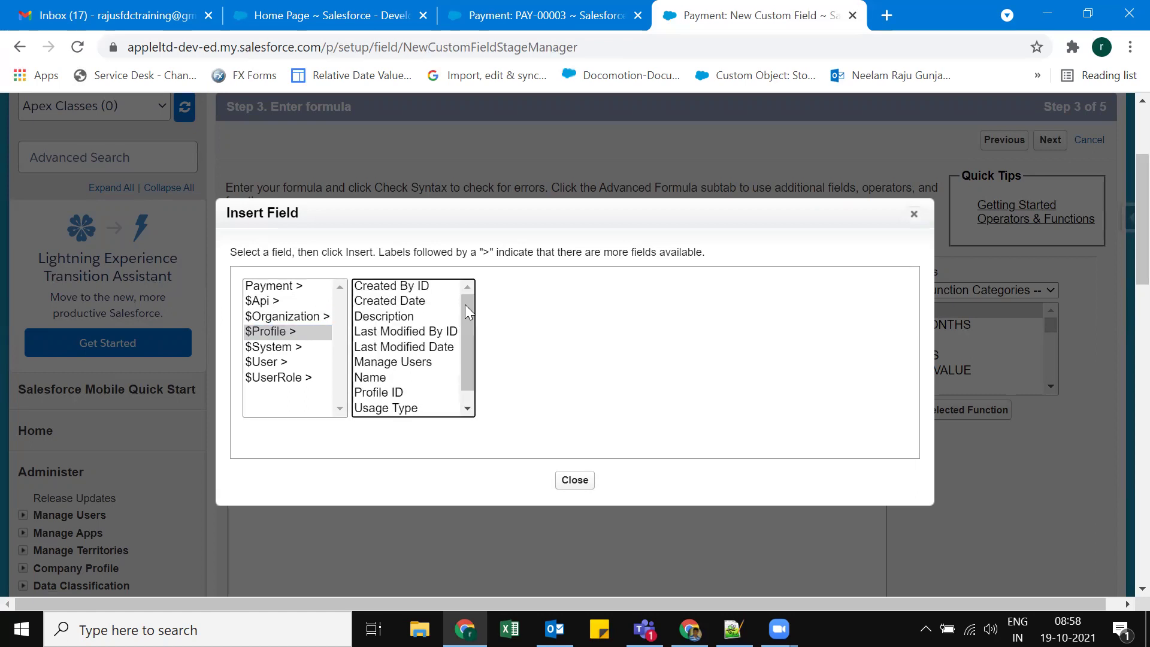
{"action": "left_click", "coordinate": [271, 345]}
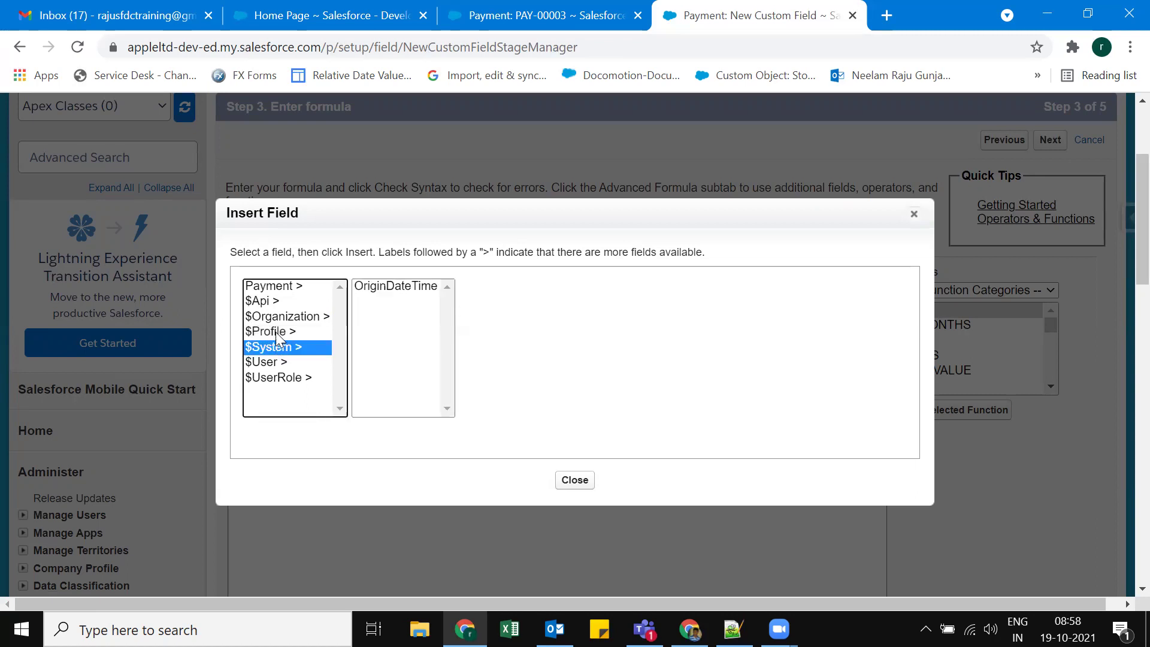
Step: Select Payment's Student field in the field picker to examine its type, and compare it with the Student field on the payment record
{"action": "left_click", "coordinate": [276, 287]}
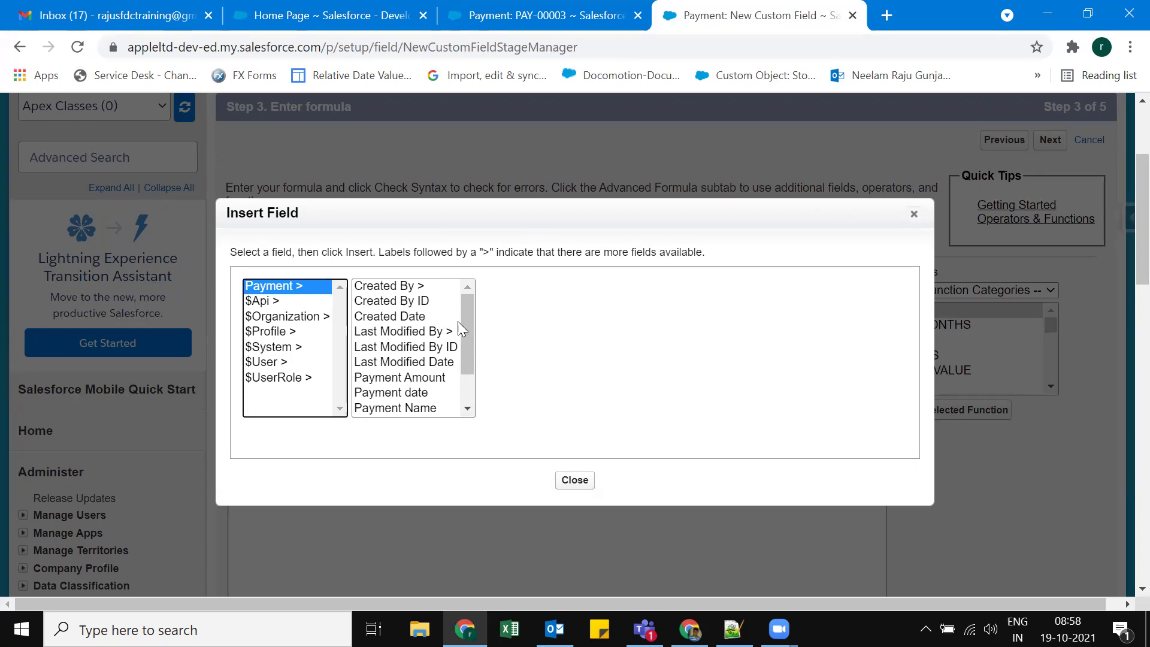
{"action": "left_click_drag", "start_coordinate": [471, 323], "coordinate": [469, 365]}
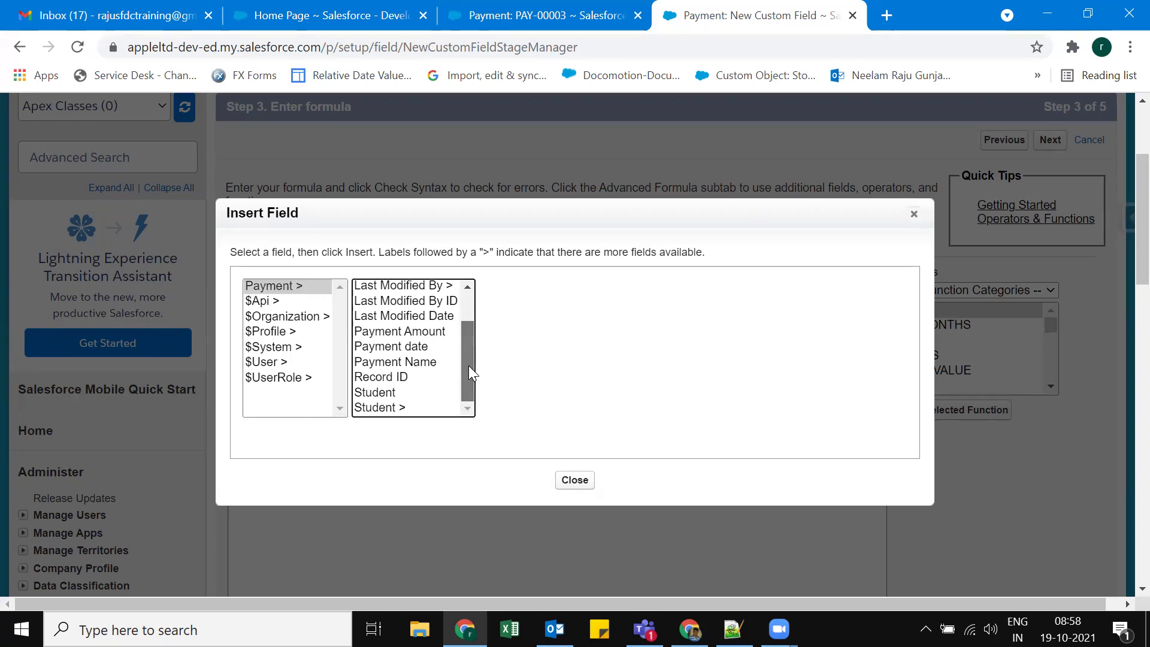
{"action": "left_click", "coordinate": [386, 392]}
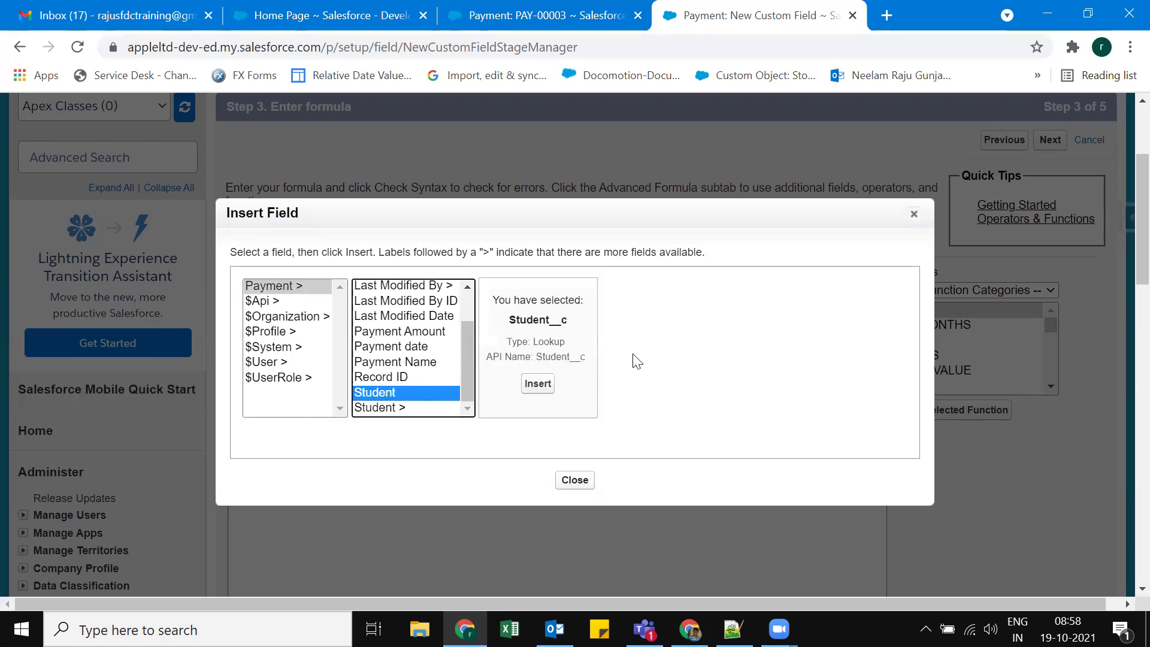
{"action": "left_click_drag", "start_coordinate": [508, 342], "coordinate": [581, 346]}
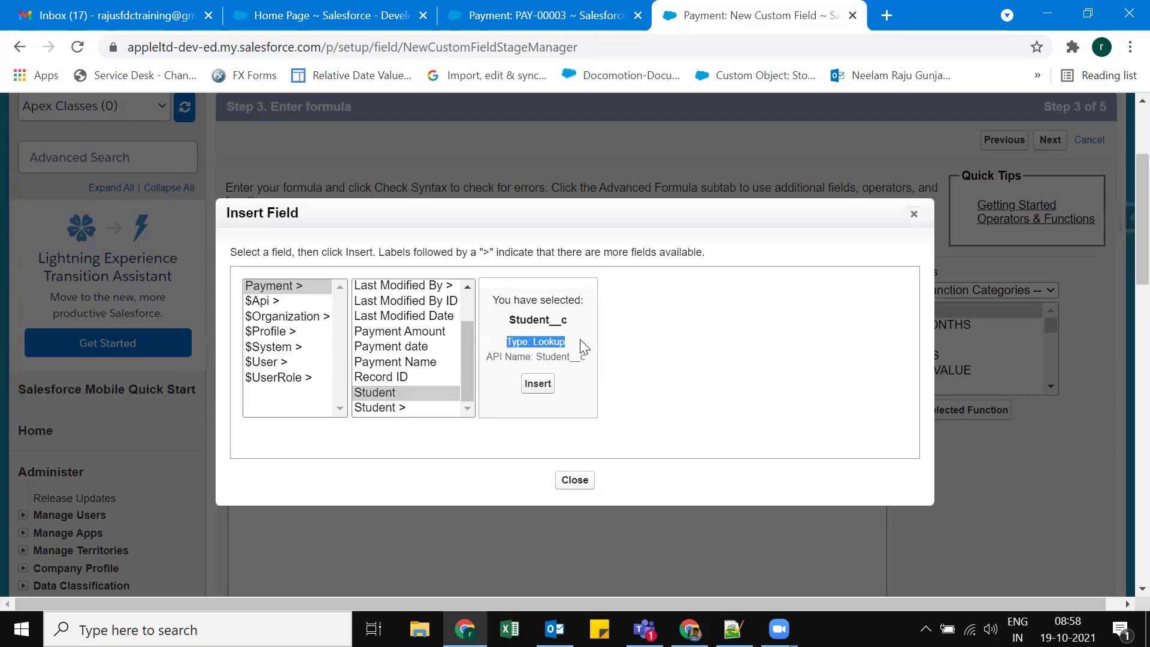
{"action": "left_click", "coordinate": [590, 351]}
{"action": "left_click", "coordinate": [470, 14]}
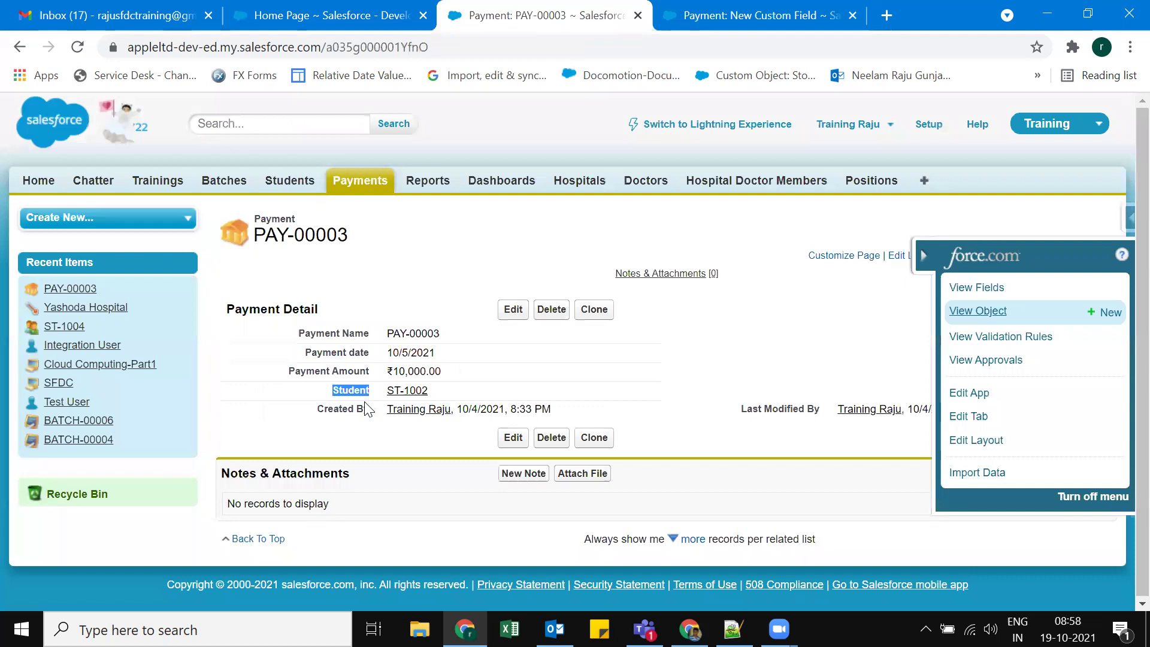
{"action": "left_click", "coordinate": [674, 22]}
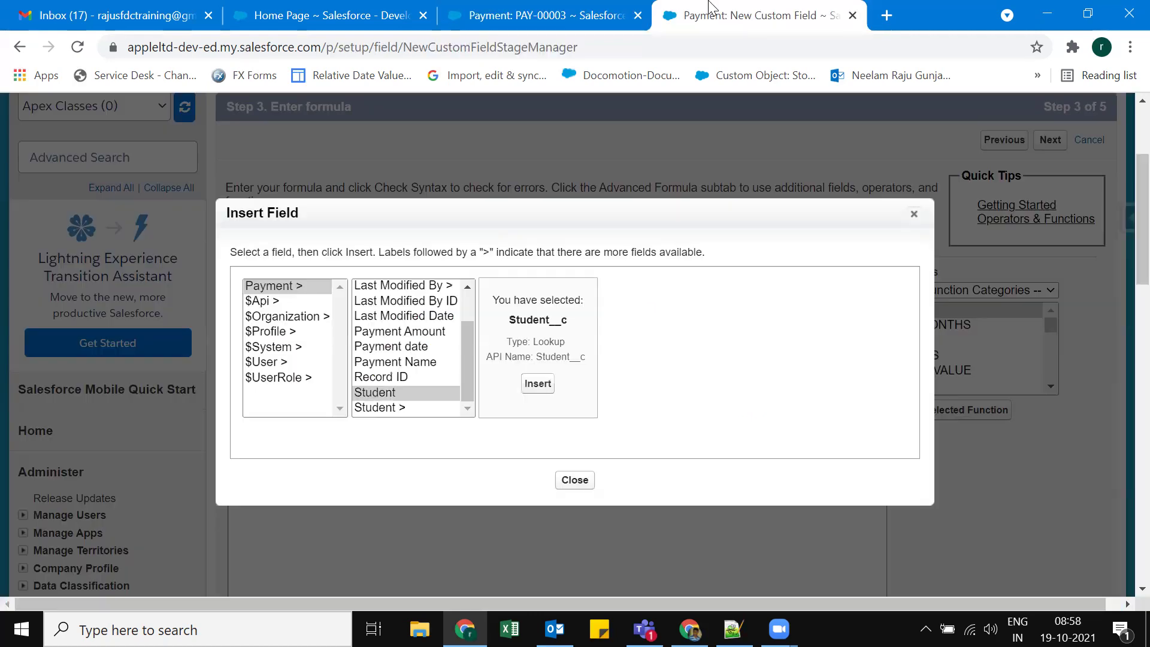
Step: Insert the related Student's Student Name field, Student__r.Student_Name__c, into the formula and remove the spaces before it
{"action": "left_click", "coordinate": [390, 410]}
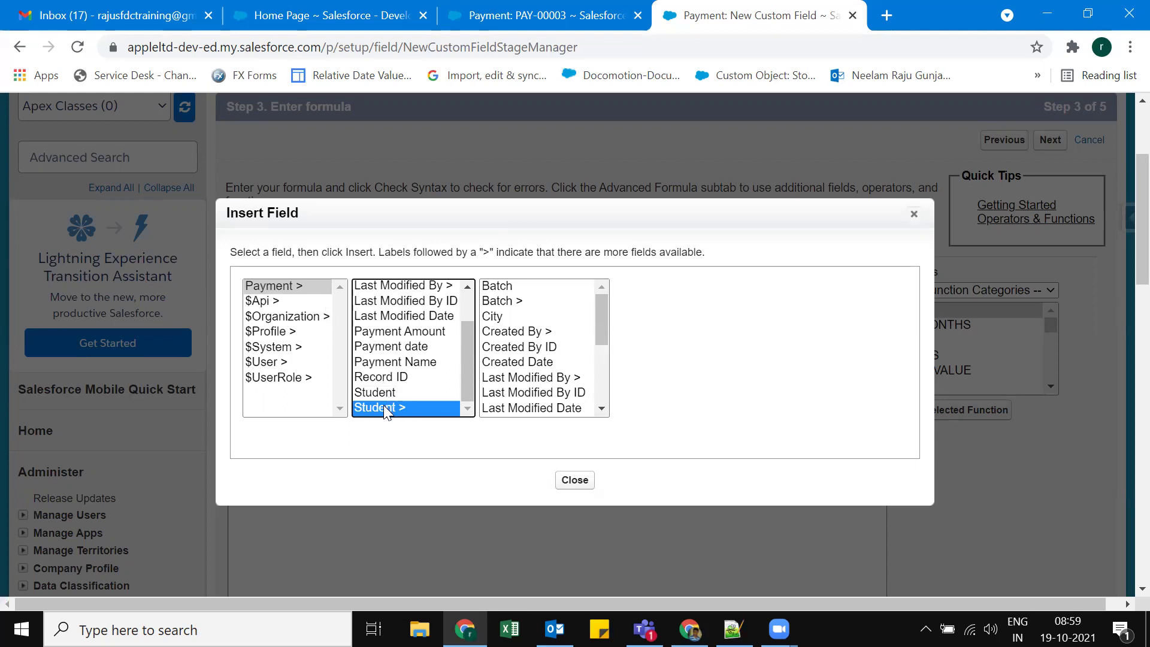
{"action": "left_click_drag", "start_coordinate": [601, 332], "coordinate": [604, 391]}
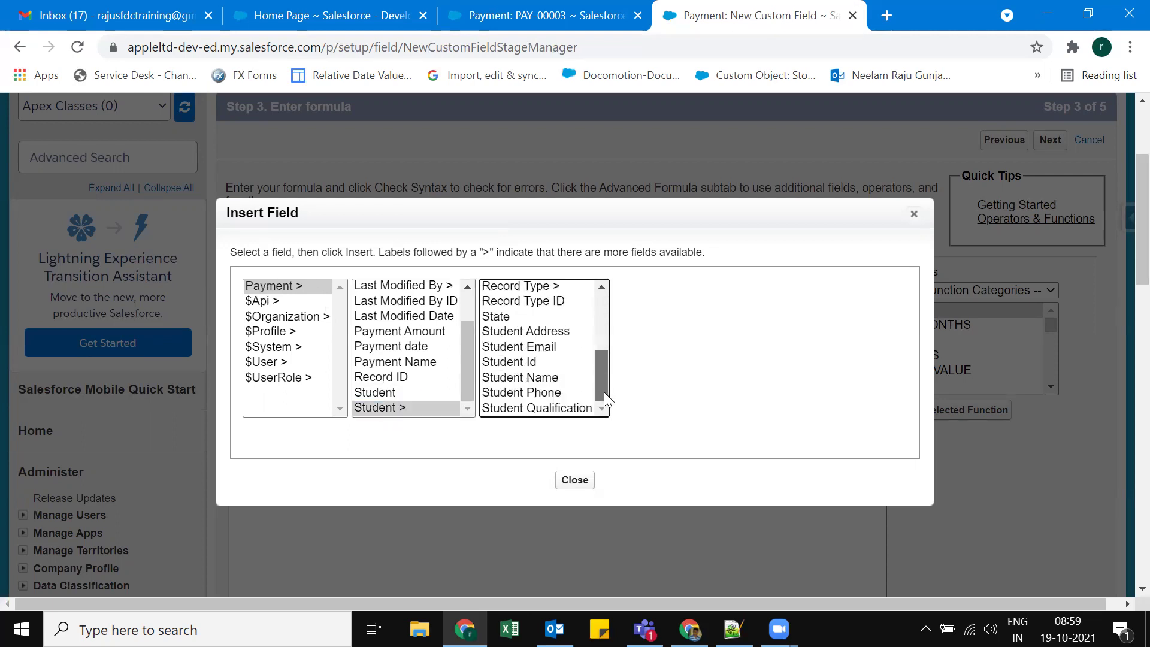
{"action": "left_click", "coordinate": [525, 376]}
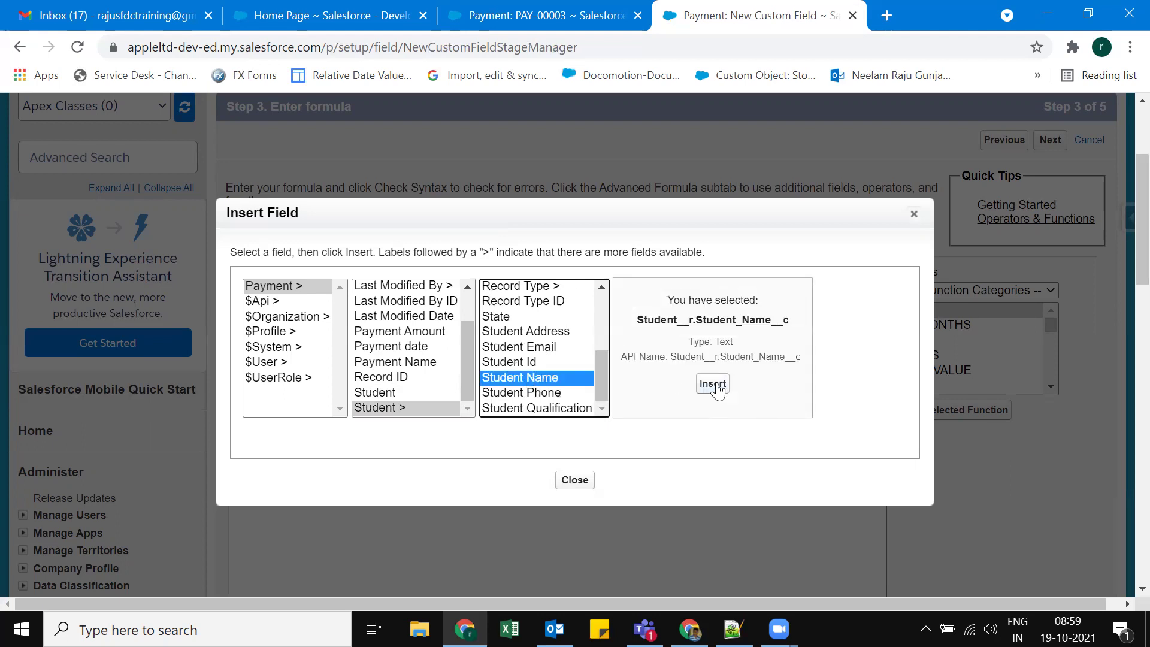
{"action": "left_click", "coordinate": [712, 384]}
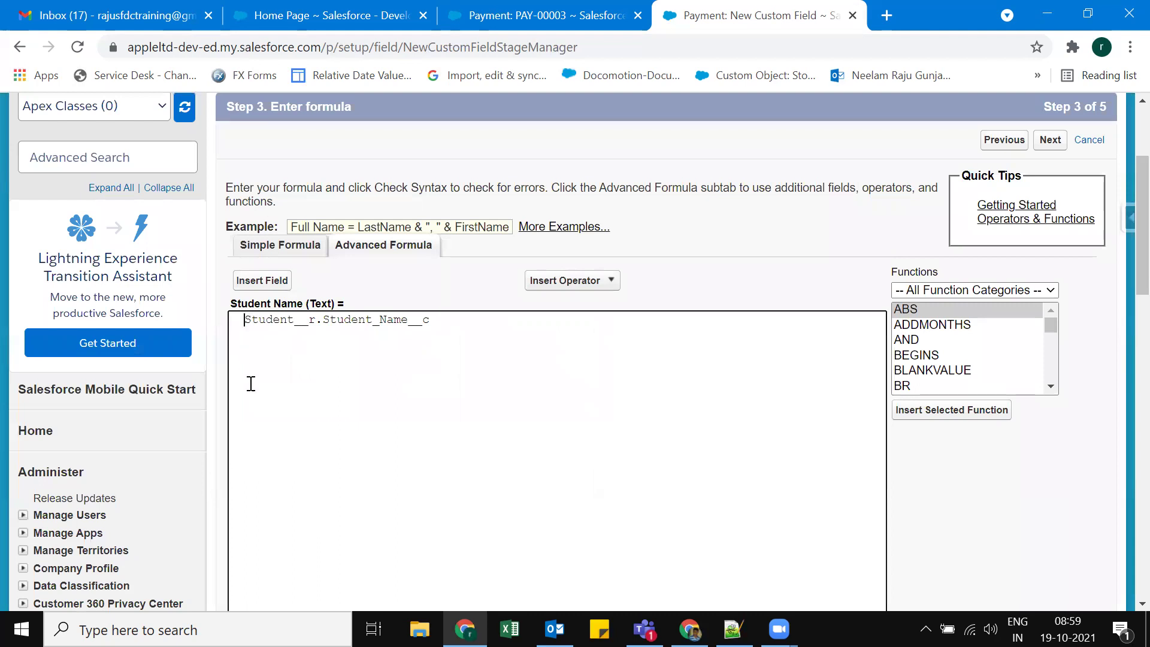
{"action": "key", "text": "Home"}
{"action": "key", "text": "Delete"}
{"action": "key", "text": "Delete"}
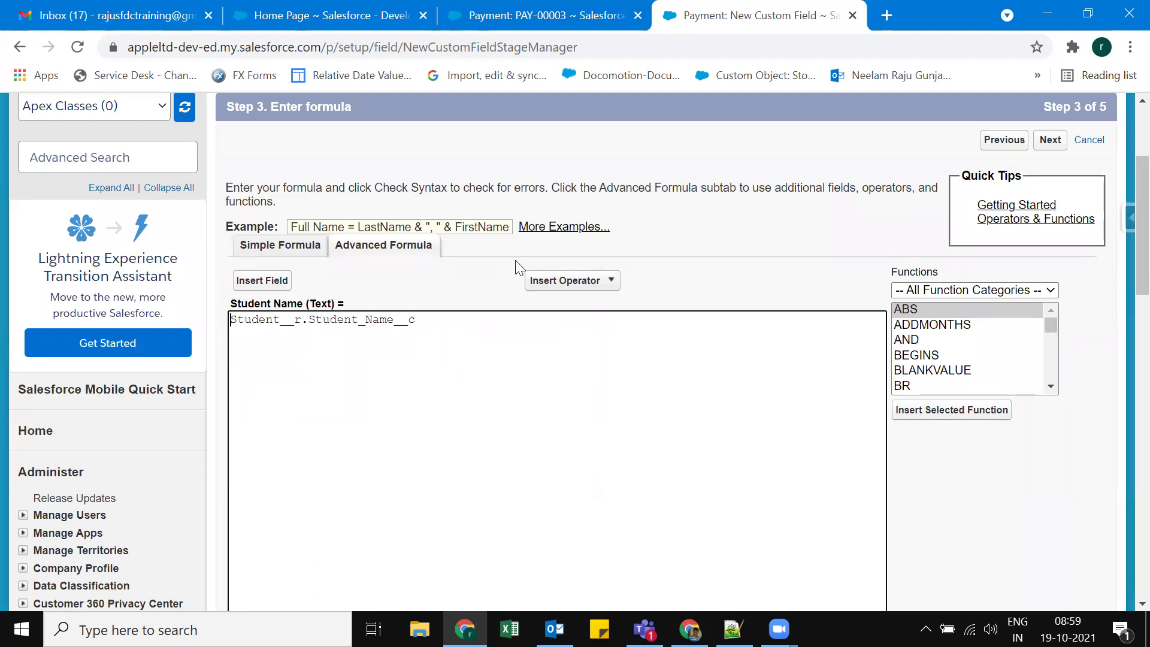
Step: Check the formula's syntax, keep blank fields treated as zeroes, and continue to field-level security
{"action": "scroll", "coordinate": [516, 261], "scroll_direction": "down", "scroll_amount": 3}
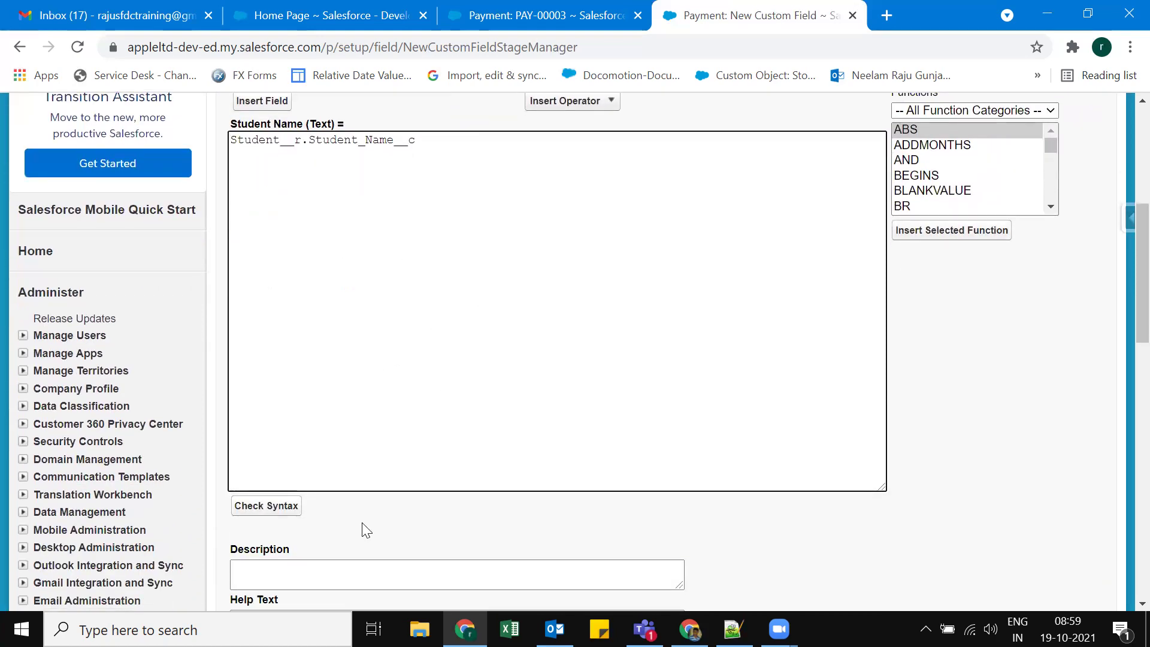
{"action": "left_click", "coordinate": [262, 511]}
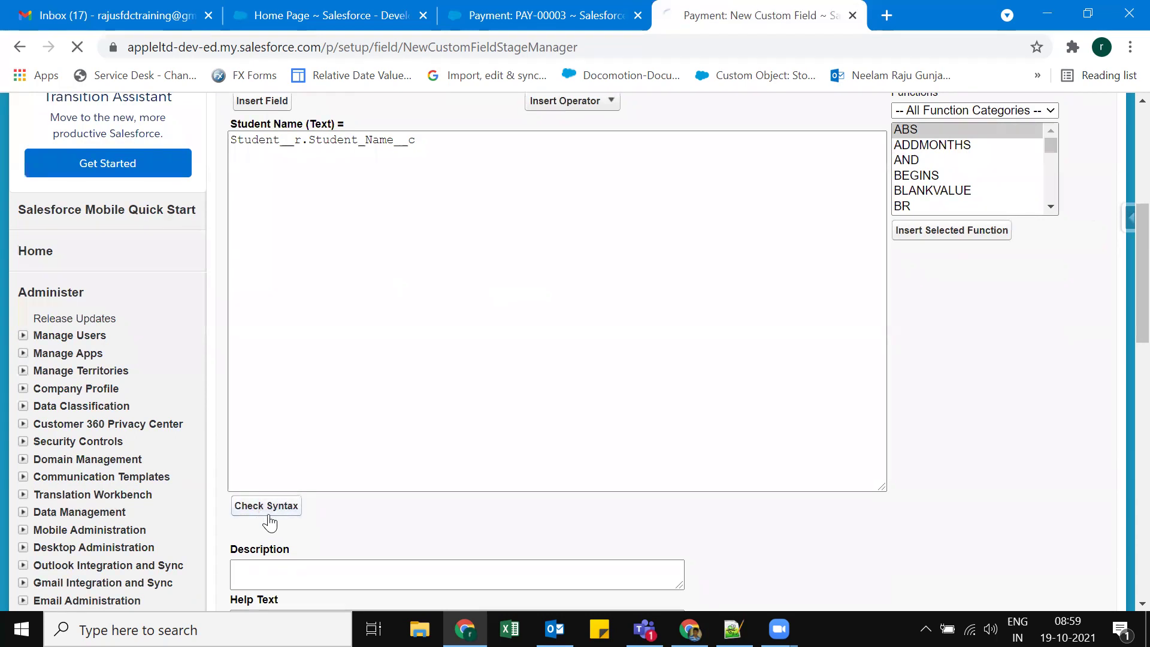
{"action": "scroll", "coordinate": [519, 425], "scroll_direction": "down", "scroll_amount": 1}
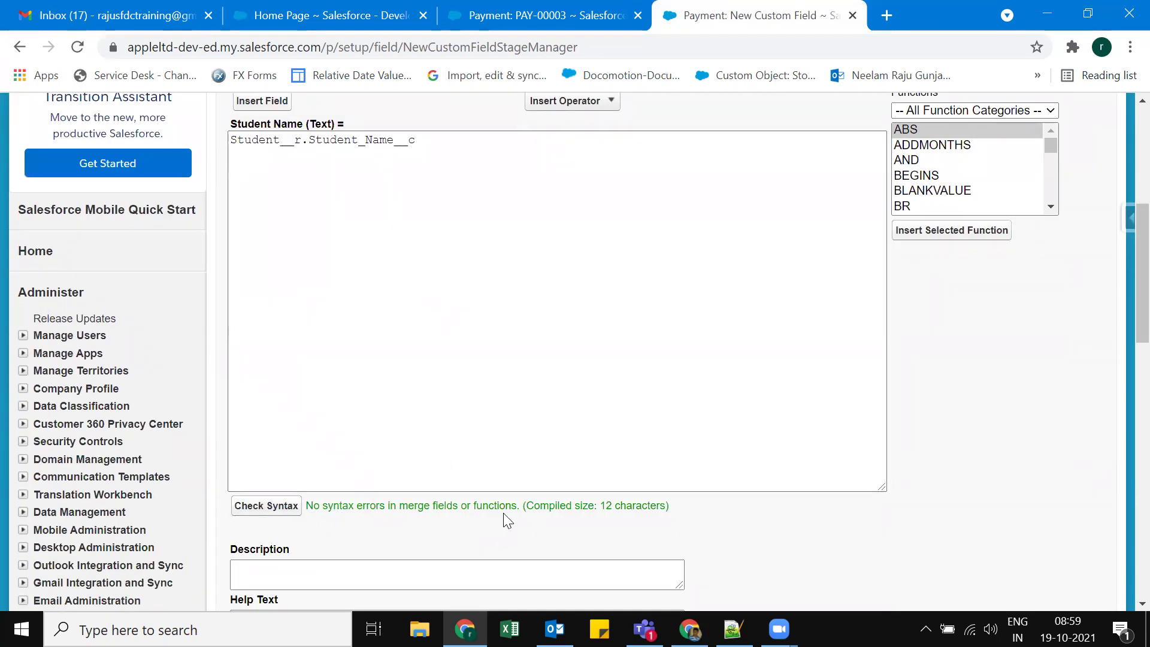
{"action": "scroll", "coordinate": [730, 378], "scroll_direction": "down", "scroll_amount": 5}
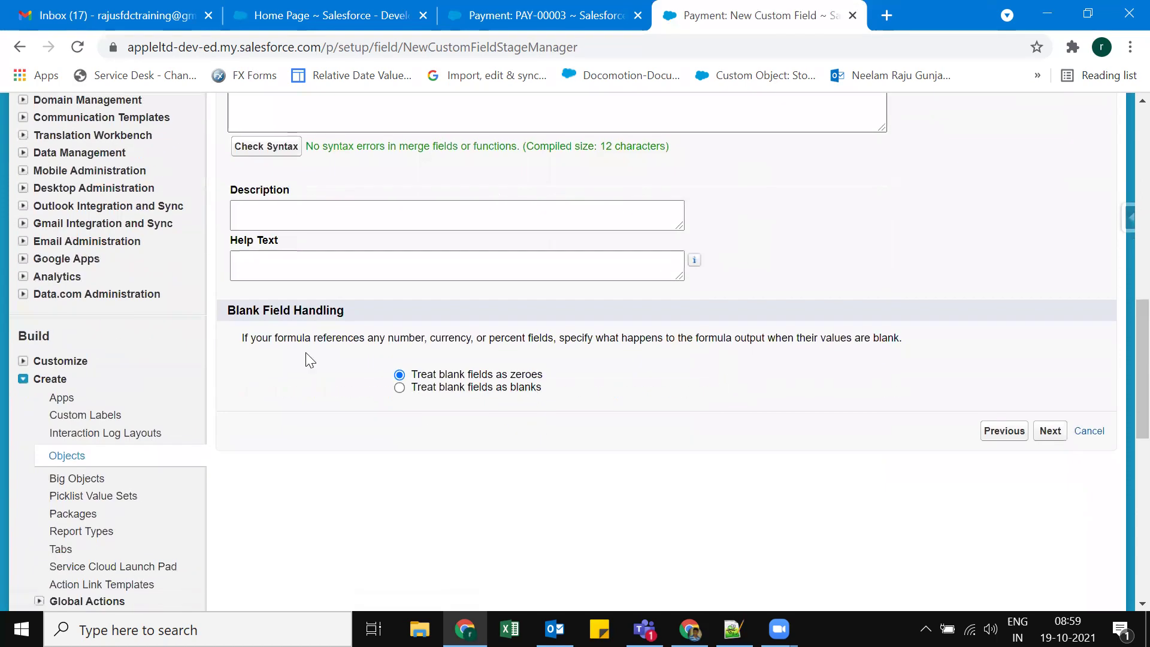
{"action": "left_click", "coordinate": [1050, 431]}
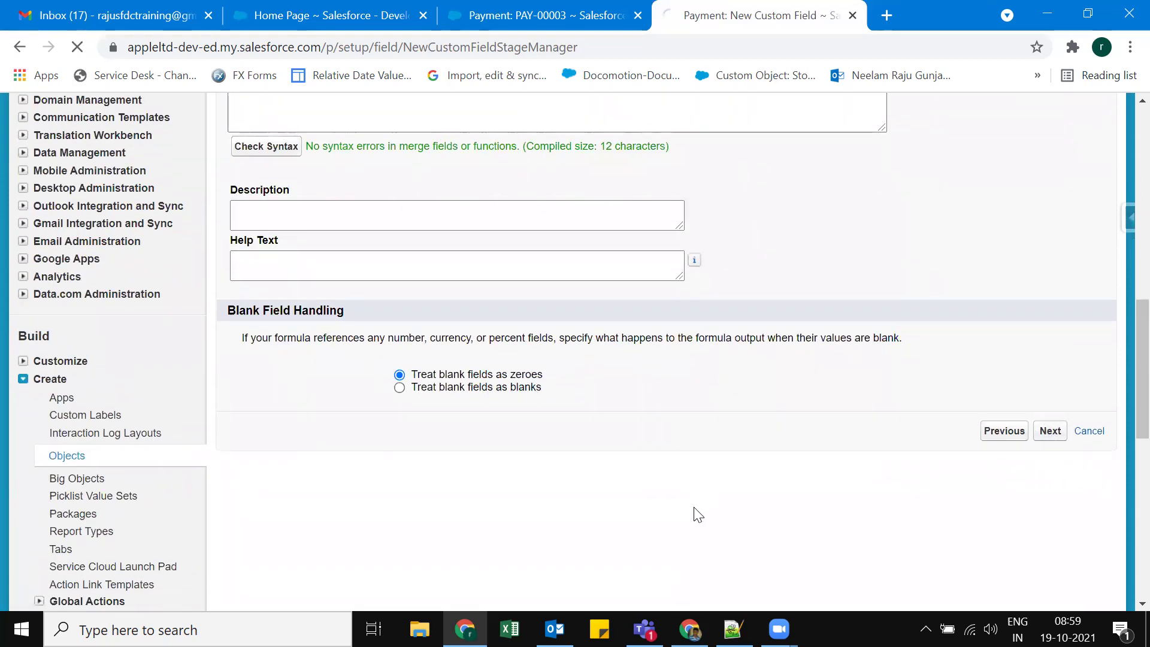
Step: Make the field visible only to the System Administrator and Training User profiles, and continue to the page layouts
{"action": "scroll", "coordinate": [693, 515], "scroll_direction": "up", "scroll_amount": 6}
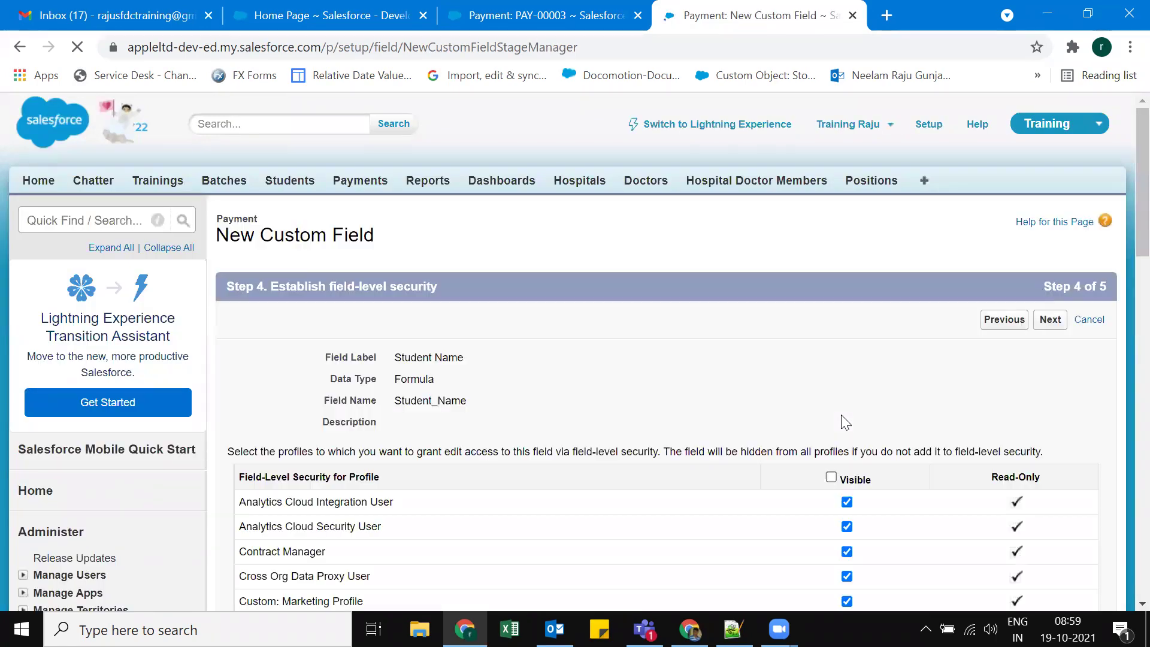
{"action": "scroll", "coordinate": [827, 336], "scroll_direction": "down", "scroll_amount": 1}
{"action": "scroll", "coordinate": [838, 292], "scroll_direction": "down", "scroll_amount": 1}
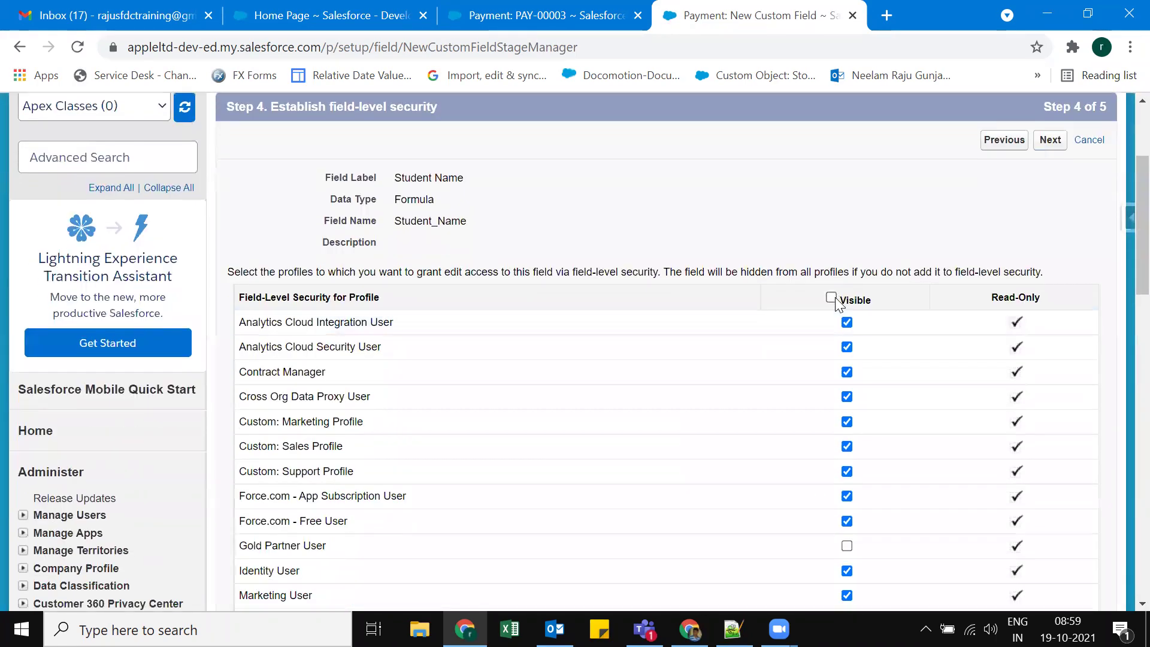
{"action": "left_click", "coordinate": [832, 298]}
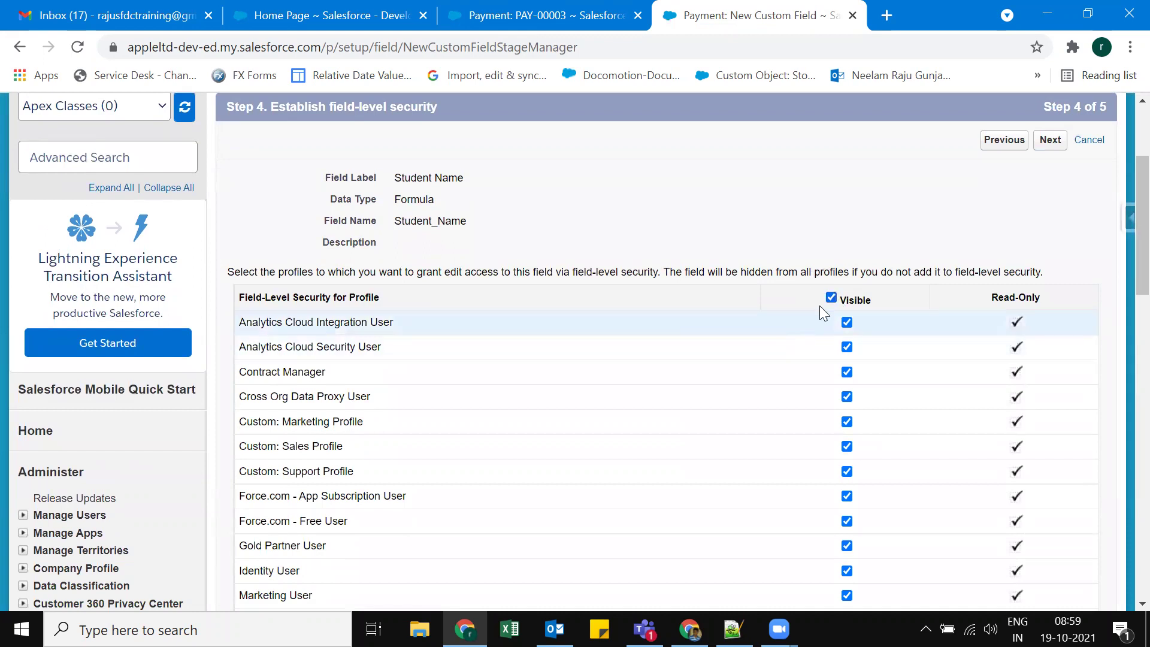
{"action": "left_click", "coordinate": [832, 298]}
{"action": "scroll", "coordinate": [420, 364], "scroll_direction": "up", "scroll_amount": 1}
{"action": "scroll", "coordinate": [420, 365], "scroll_direction": "up", "scroll_amount": 1}
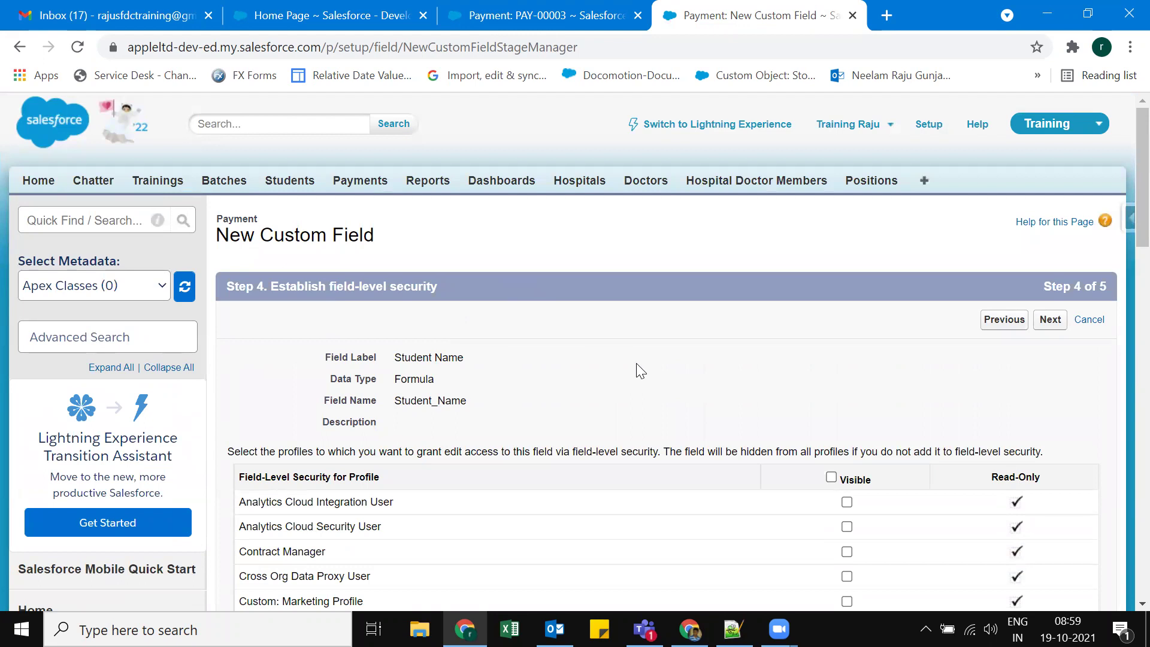
{"action": "scroll", "coordinate": [639, 371], "scroll_direction": "down", "scroll_amount": 1}
{"action": "scroll", "coordinate": [643, 378], "scroll_direction": "down", "scroll_amount": 7}
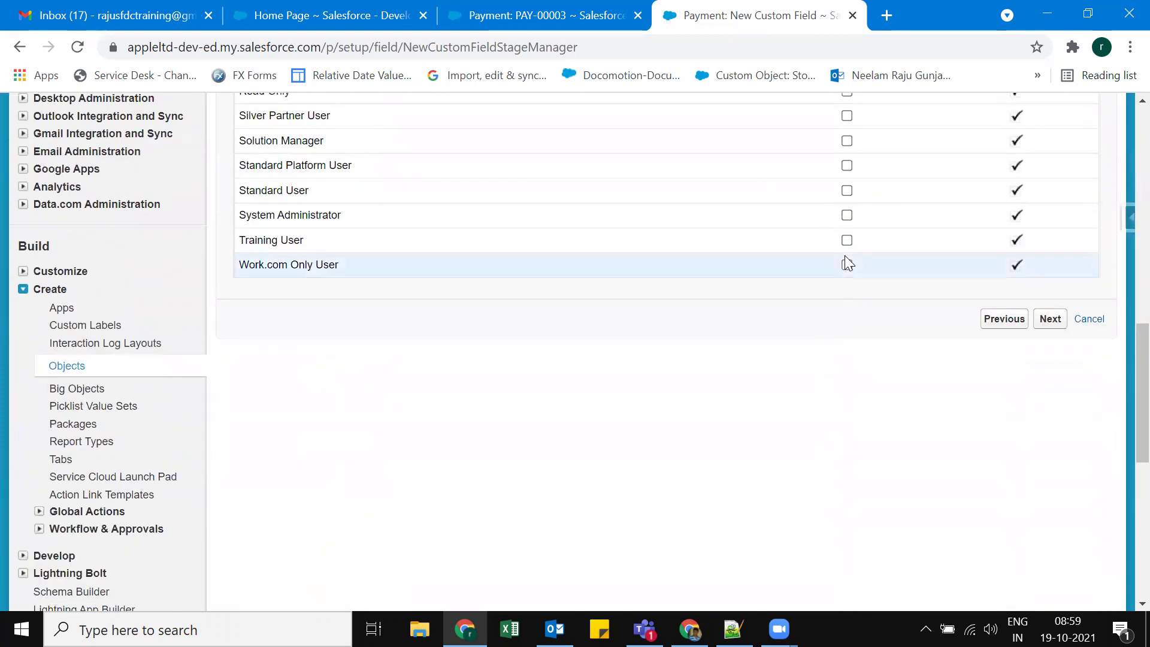
{"action": "left_click", "coordinate": [847, 241]}
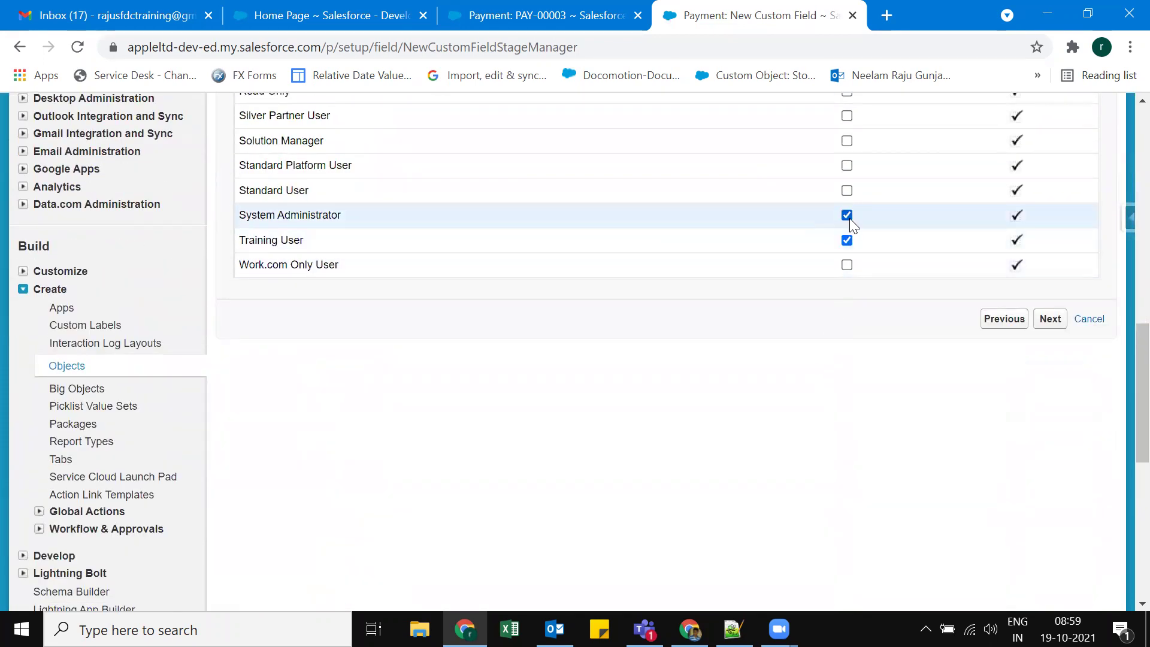
{"action": "scroll", "coordinate": [822, 418], "scroll_direction": "up", "scroll_amount": 9}
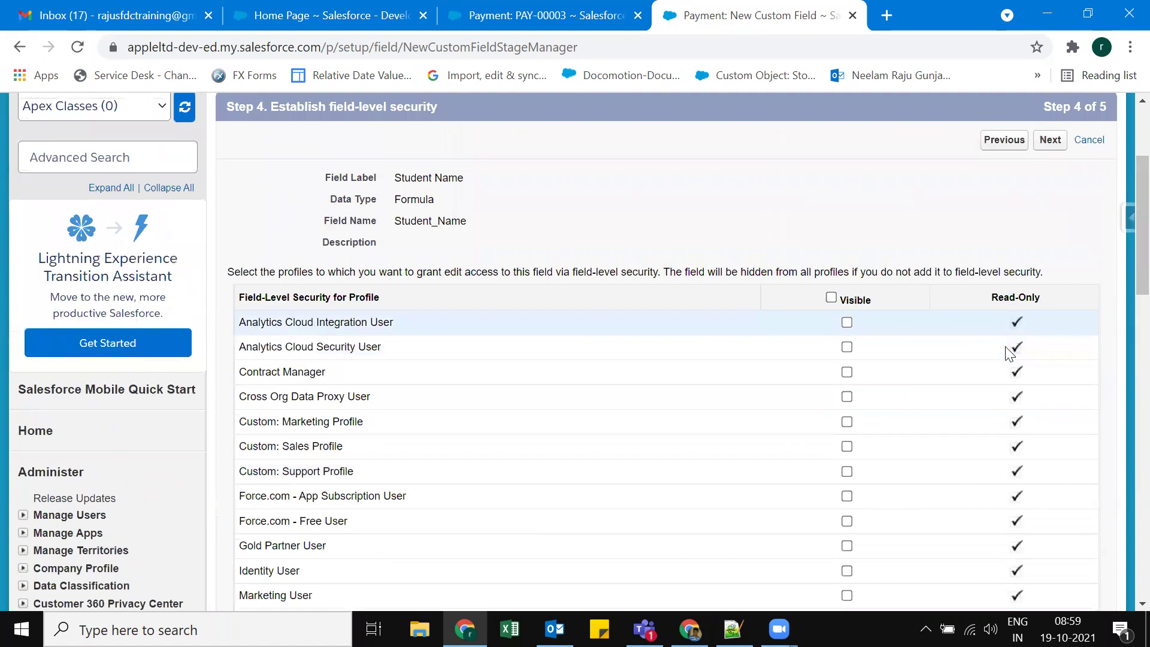
{"action": "left_click", "coordinate": [1049, 140]}
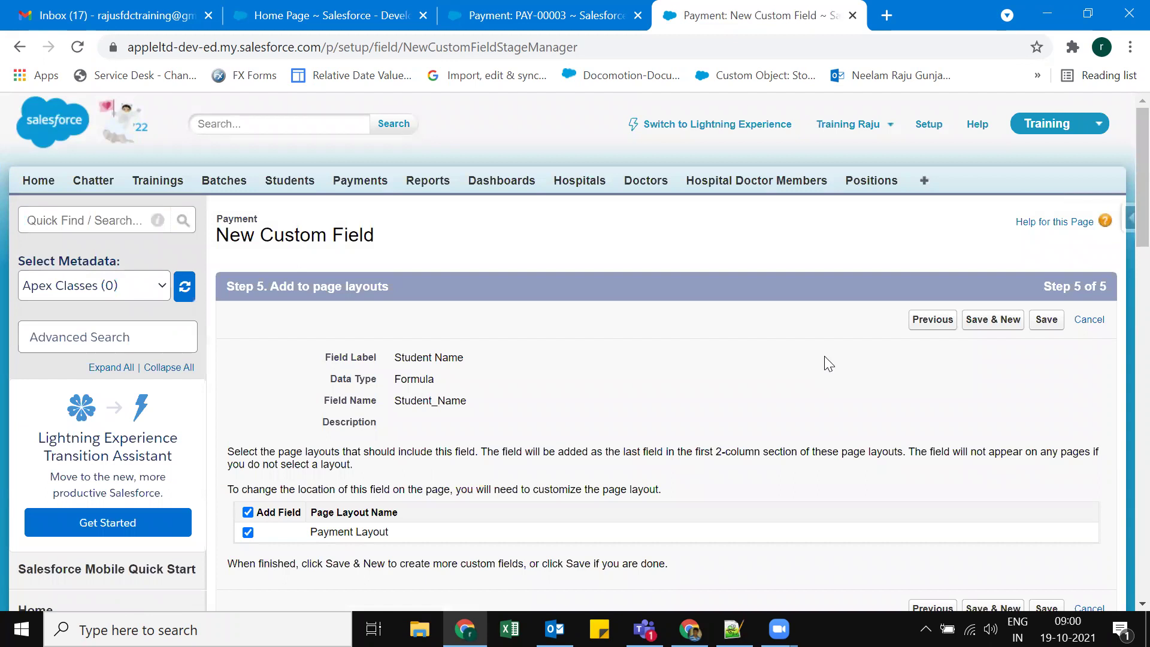
Step: Save the Student Name field with Payment Layout included, and reload the payment record
{"action": "left_click", "coordinate": [1053, 322]}
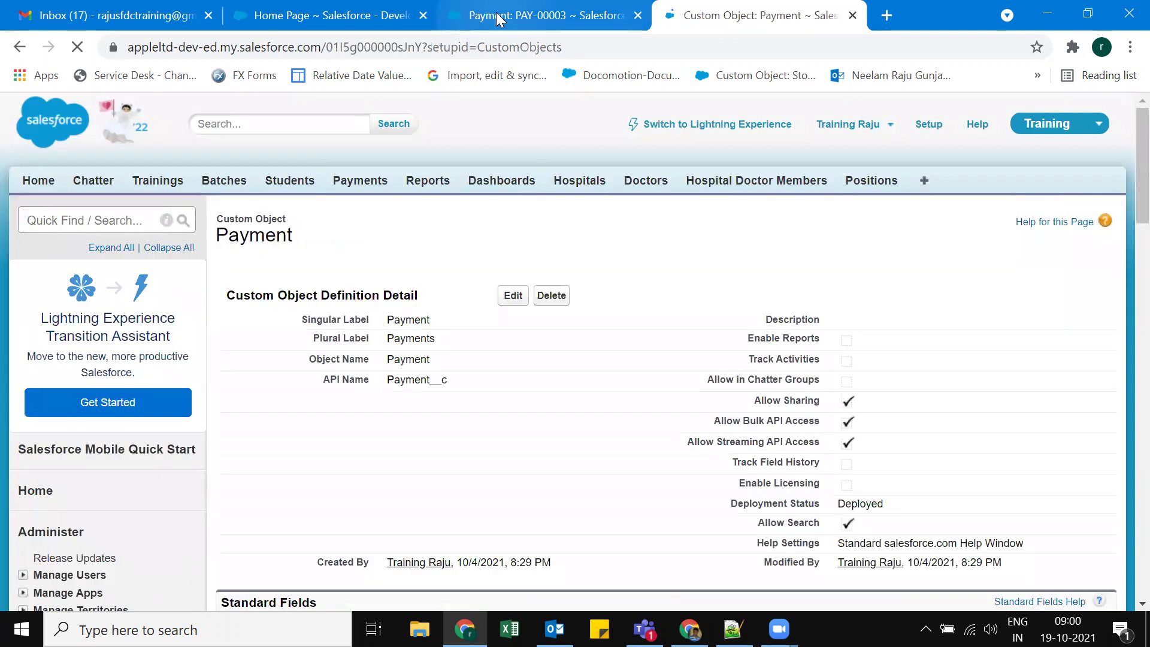
{"action": "left_click", "coordinate": [477, 16]}
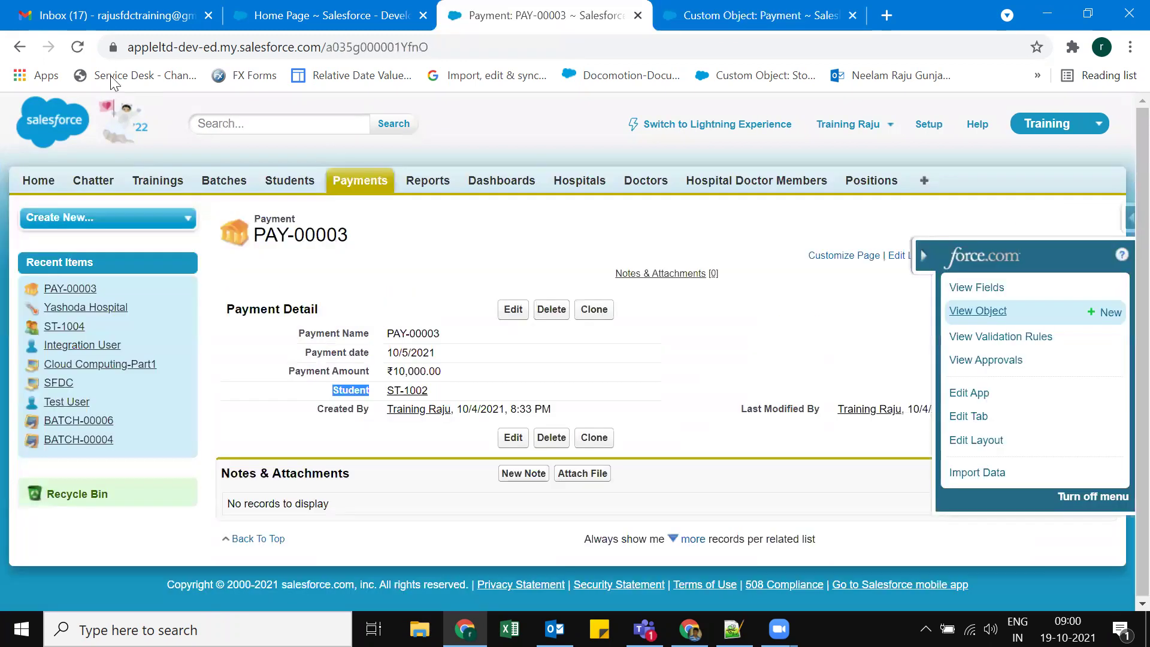
{"action": "left_click", "coordinate": [77, 47]}
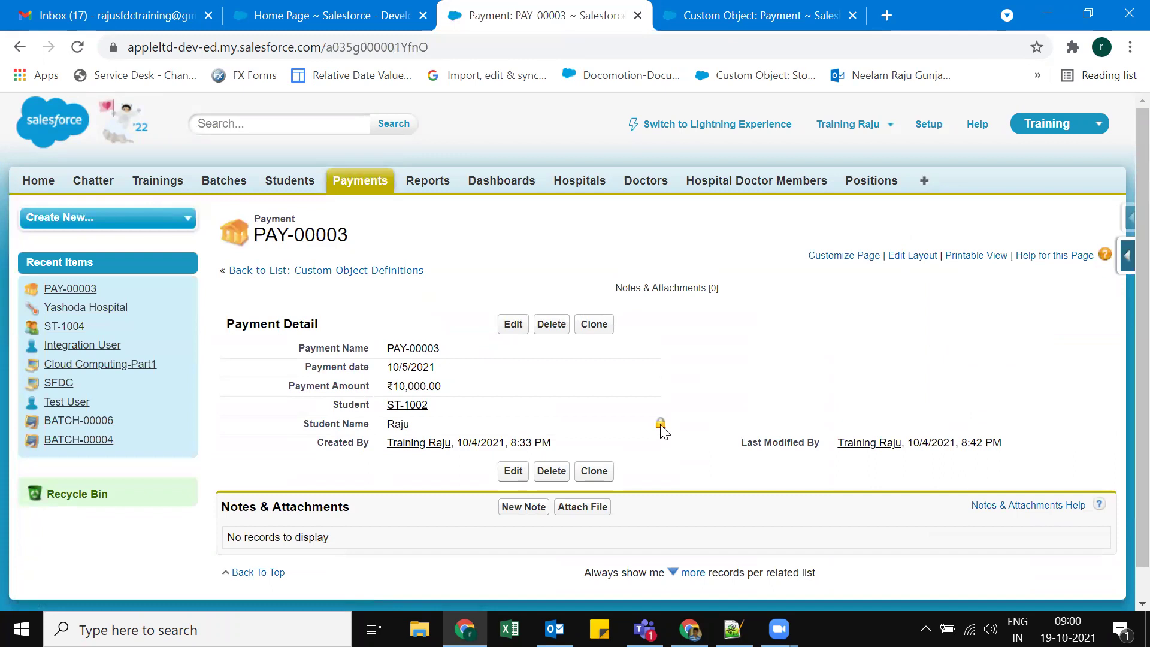
Step: Try to edit Student Name on the payment record, and open the linked student record in a new tab
{"action": "double_click", "coordinate": [661, 428]}
{"action": "left_click", "coordinate": [698, 405]}
{"action": "right_click", "coordinate": [402, 406]}
{"action": "left_click", "coordinate": [468, 422]}
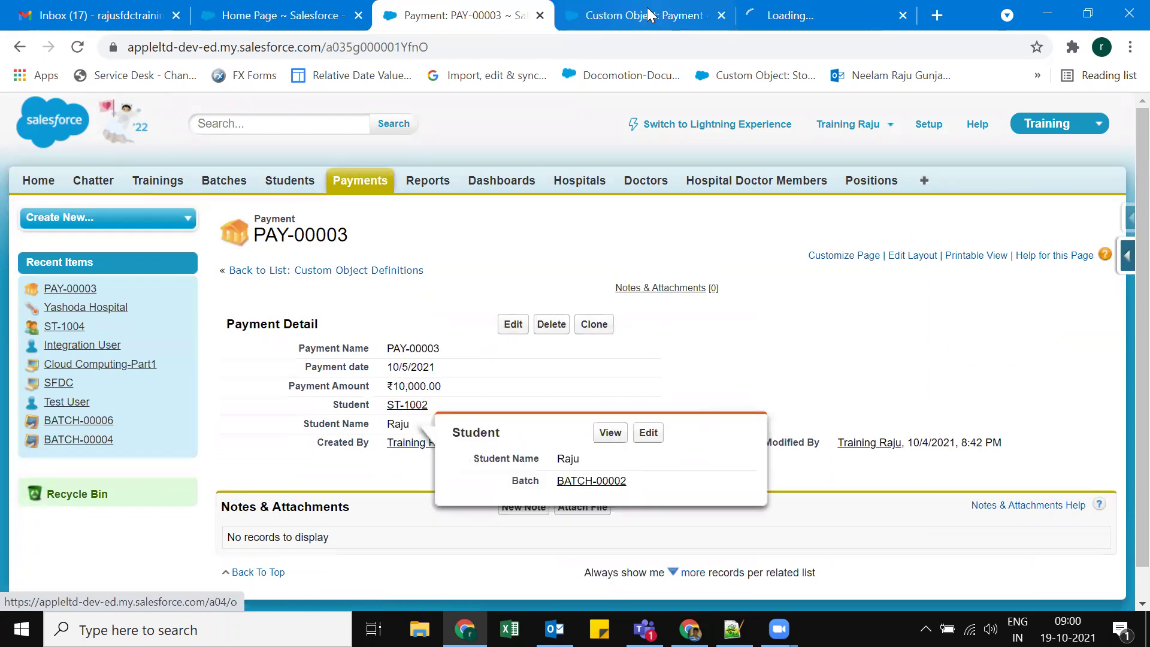
{"action": "key", "text": "ctrl+9"}
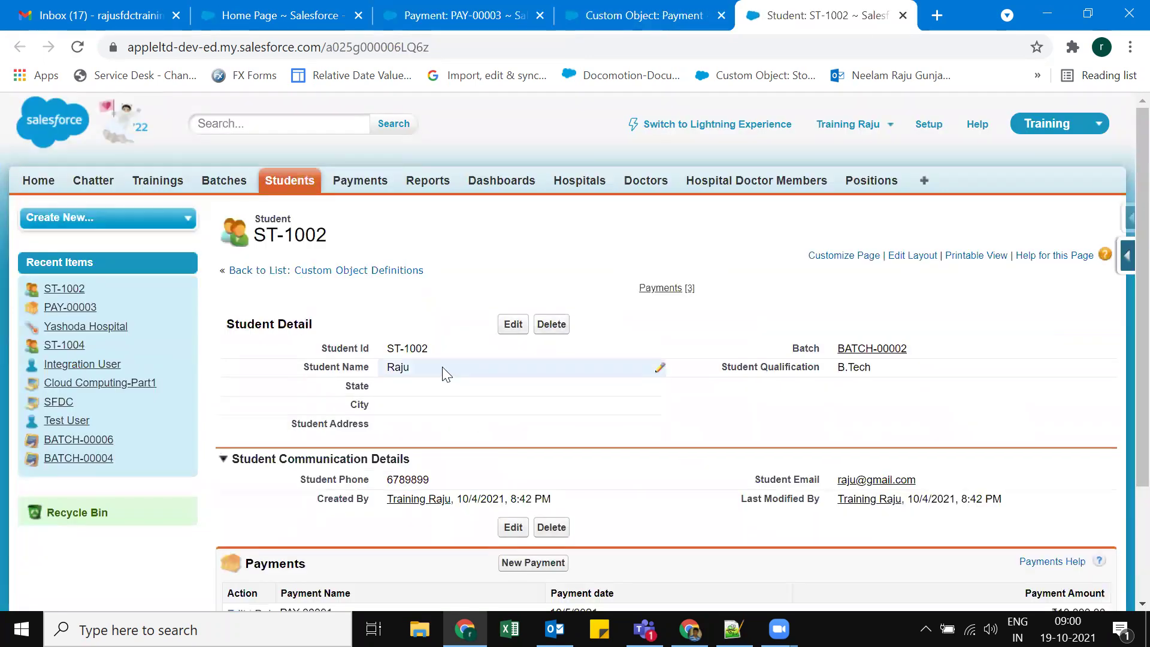
Step: Add the surname to the Student Name on the student record and save the change
{"action": "double_click", "coordinate": [444, 368]}
{"action": "left_click", "coordinate": [471, 378]}
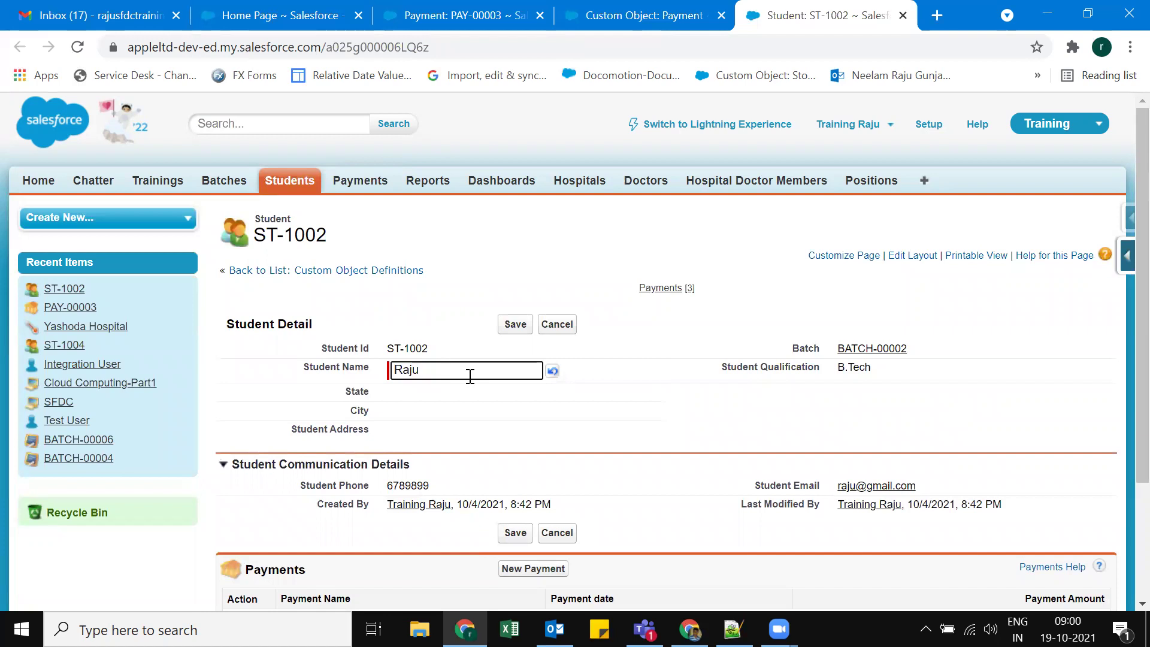
{"action": "type", "text": "Neelam"}
{"action": "left_click", "coordinate": [518, 327]}
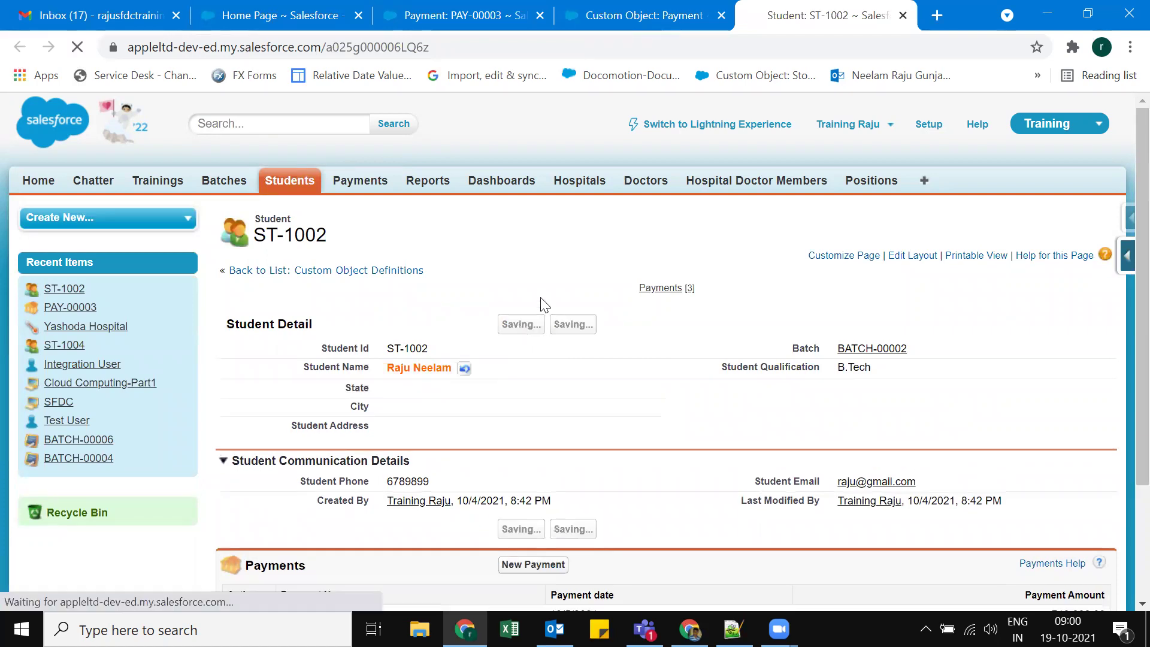
Step: Reload the payment record and examine its Student Name value against the edited student record
{"action": "left_click", "coordinate": [456, 15]}
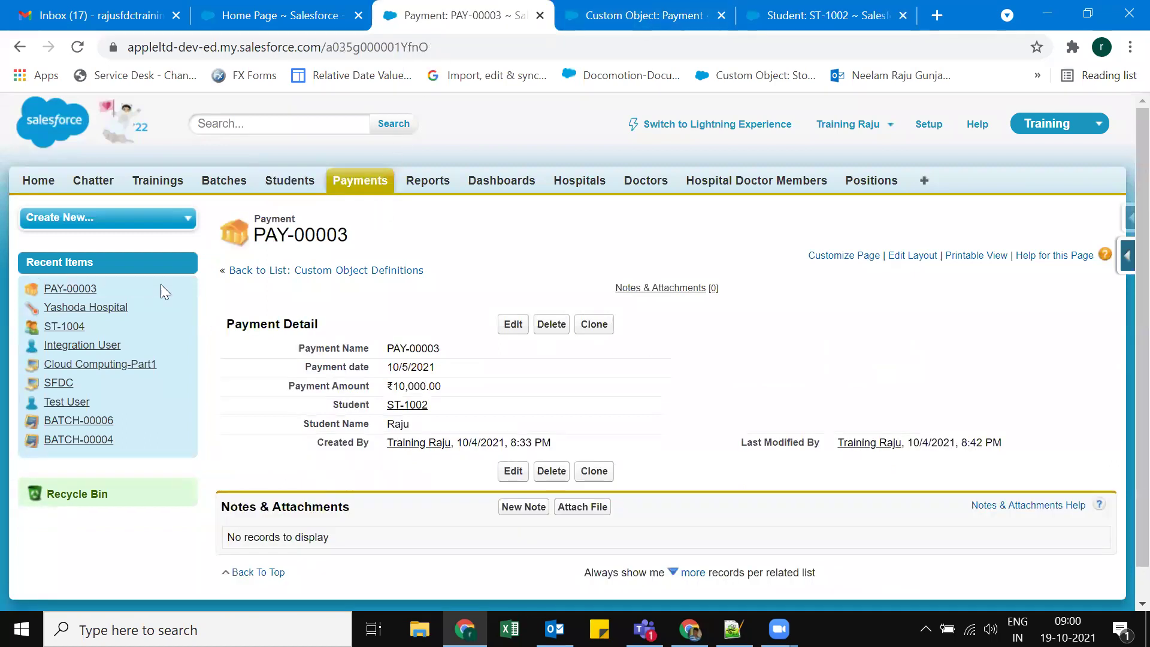
{"action": "left_click", "coordinate": [77, 47]}
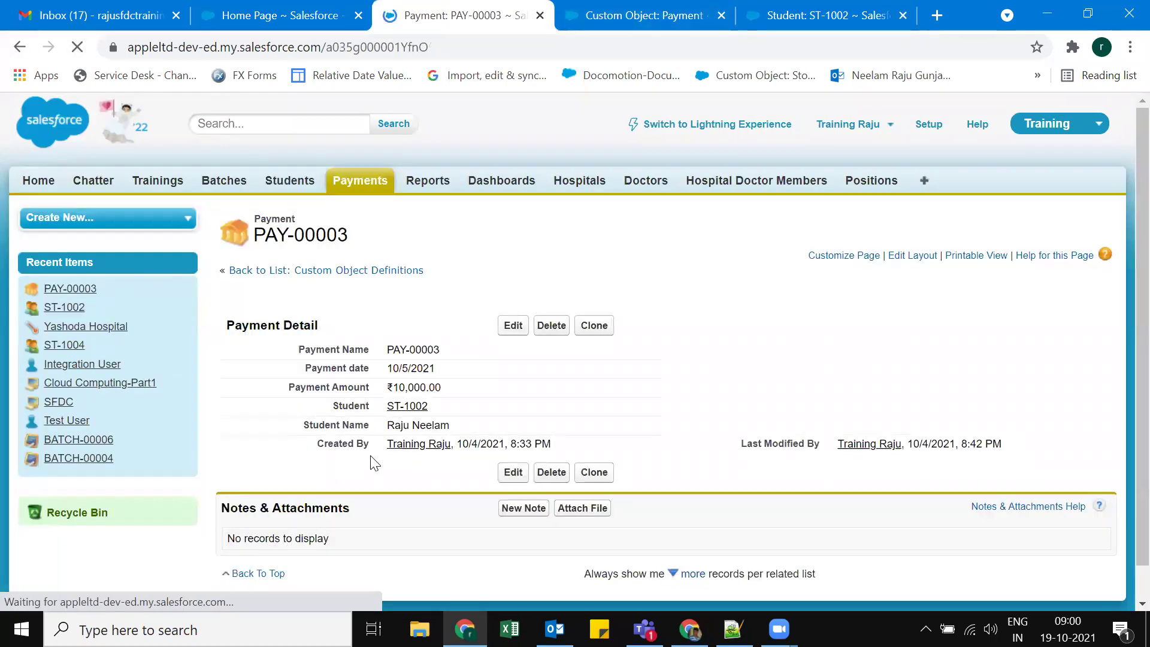
{"action": "left_click", "coordinate": [779, 18]}
{"action": "left_click", "coordinate": [481, 21]}
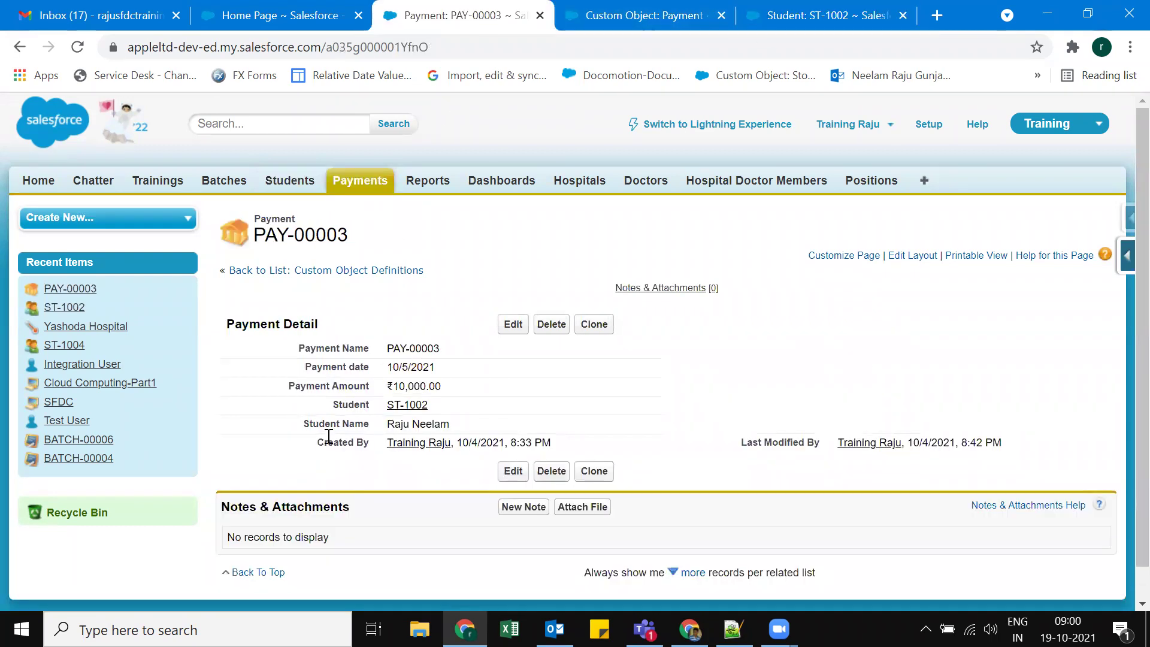
{"action": "left_click_drag", "start_coordinate": [387, 426], "coordinate": [456, 427]}
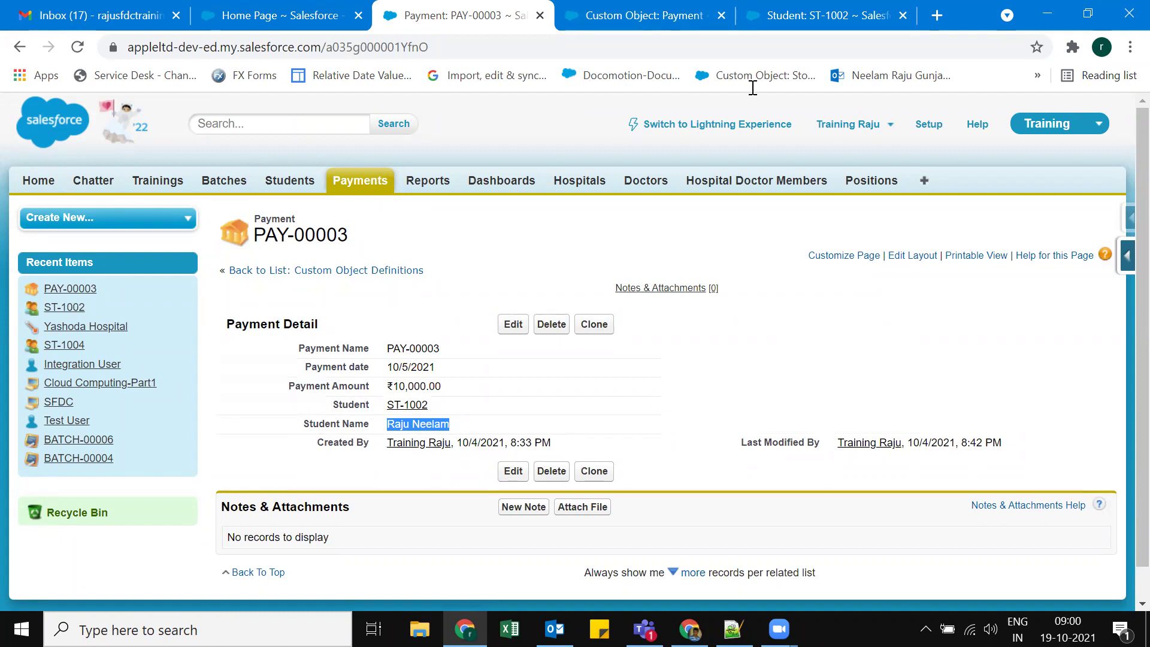
Step: Compare the Student Name shown on the student record with the formula field on the payment record
{"action": "left_click", "coordinate": [853, 16]}
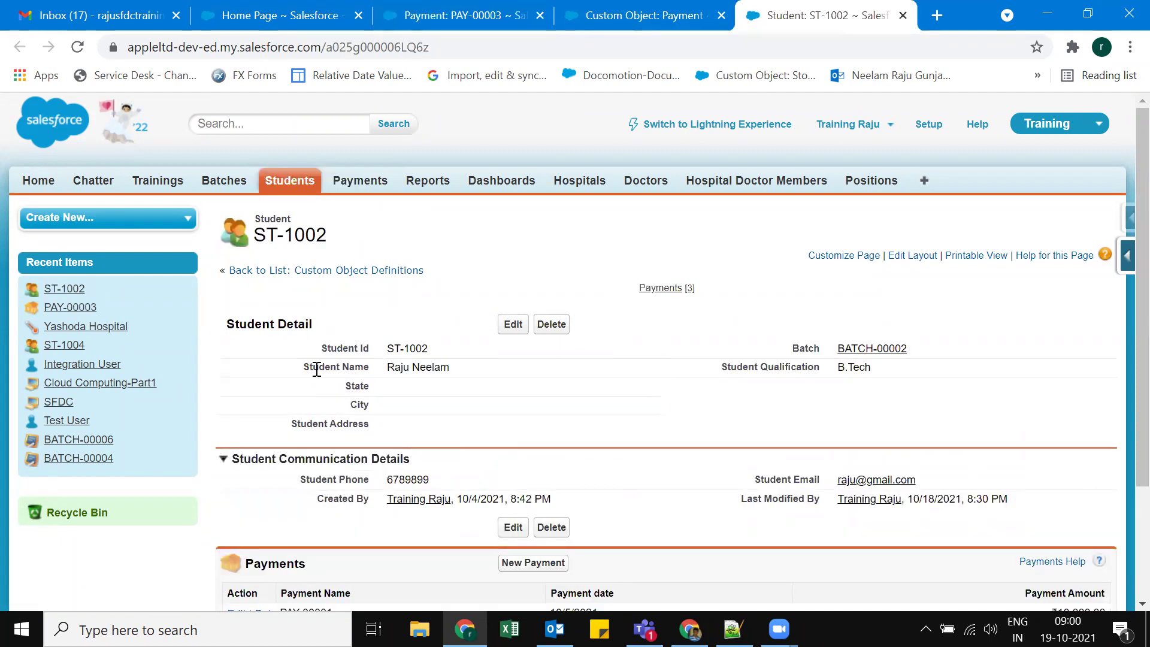
{"action": "left_click", "coordinate": [455, 15]}
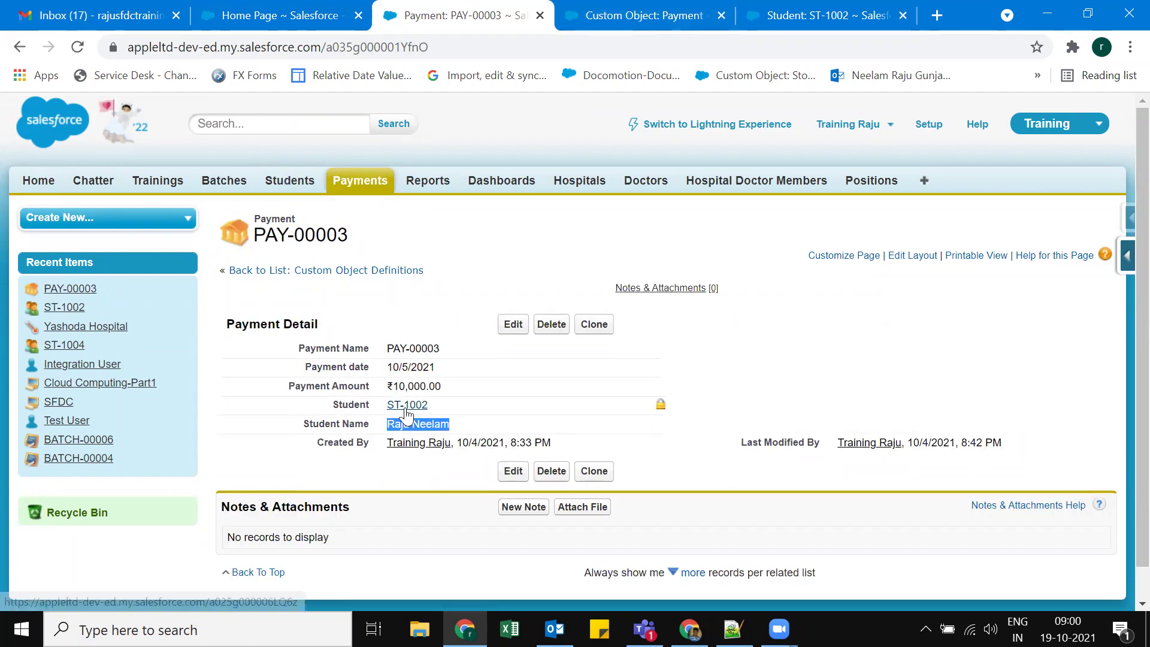
{"action": "left_click", "coordinate": [827, 15]}
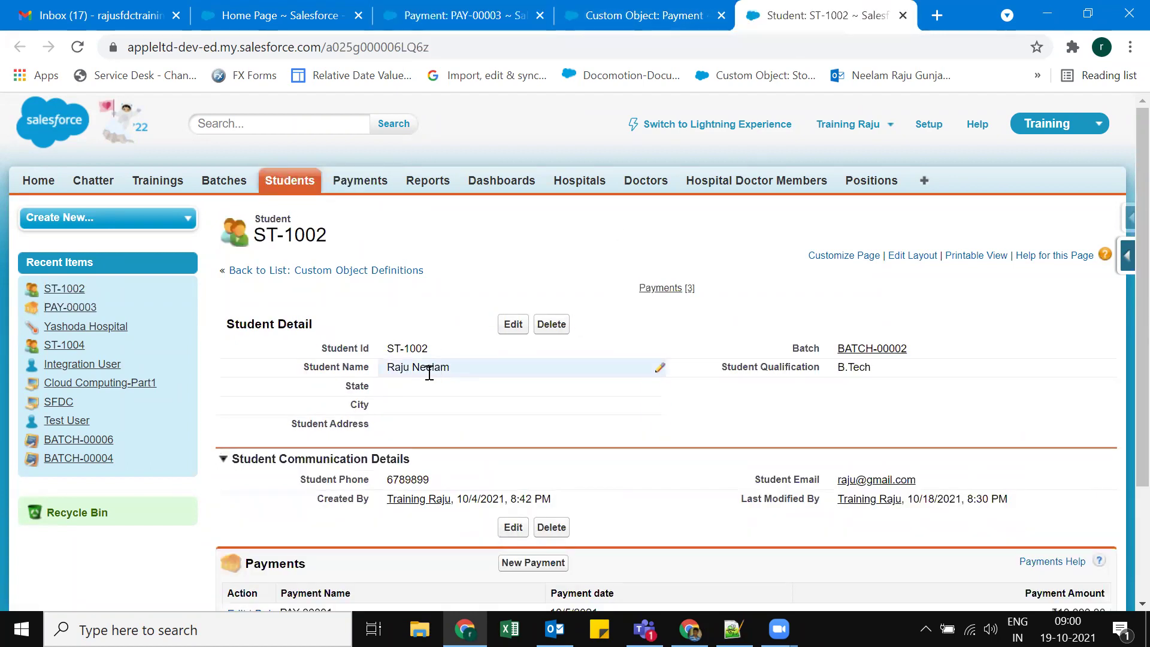
{"action": "left_click", "coordinate": [456, 17]}
{"action": "left_click_drag", "start_coordinate": [297, 426], "coordinate": [497, 429]}
{"action": "left_click", "coordinate": [737, 398]}
Step: Open the Student Name formula field's definition from the Payment object's custom fields
{"action": "left_click", "coordinate": [644, 15]}
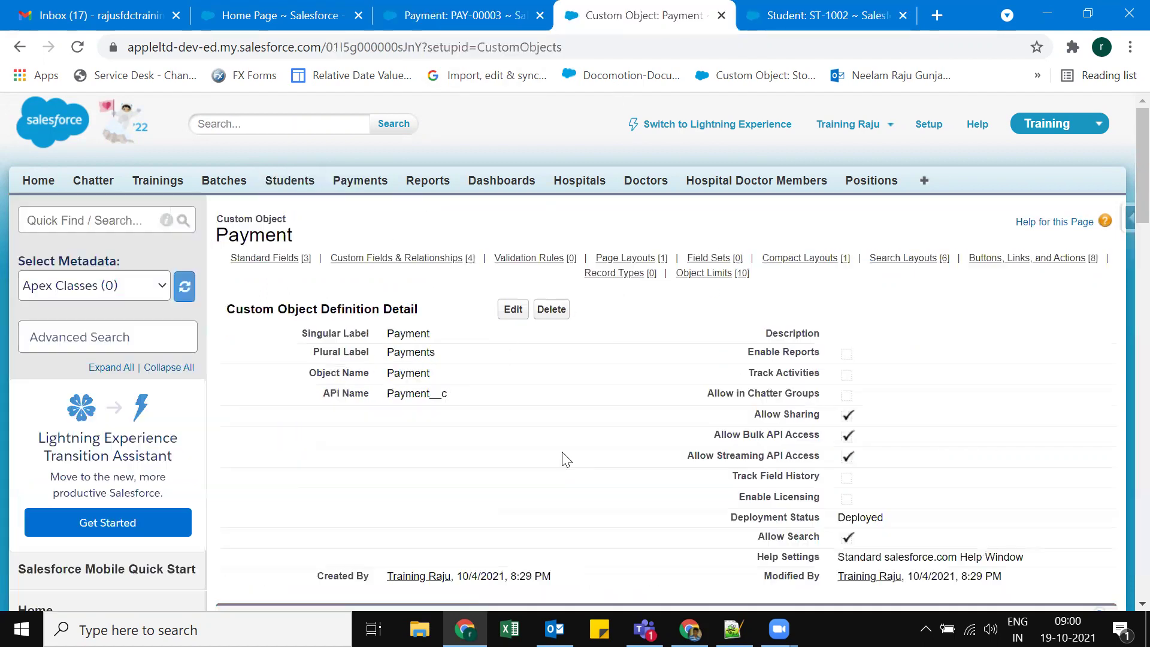
{"action": "scroll", "coordinate": [592, 489], "scroll_direction": "down", "scroll_amount": 2}
{"action": "scroll", "coordinate": [592, 489], "scroll_direction": "down", "scroll_amount": 8}
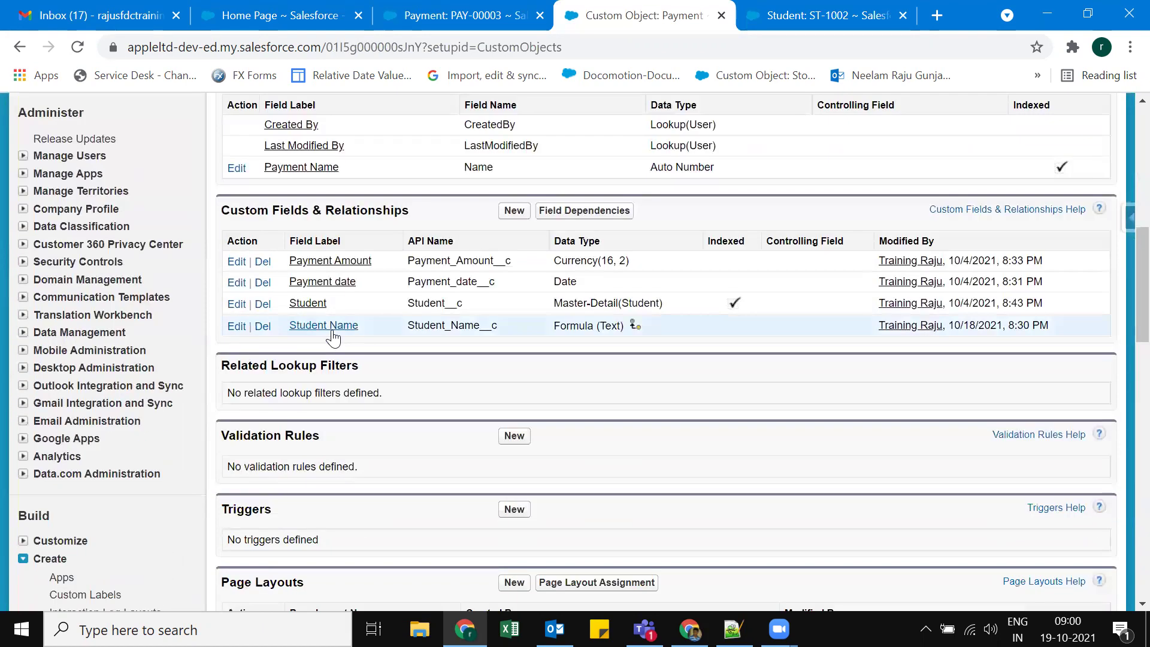
{"action": "left_click", "coordinate": [329, 332]}
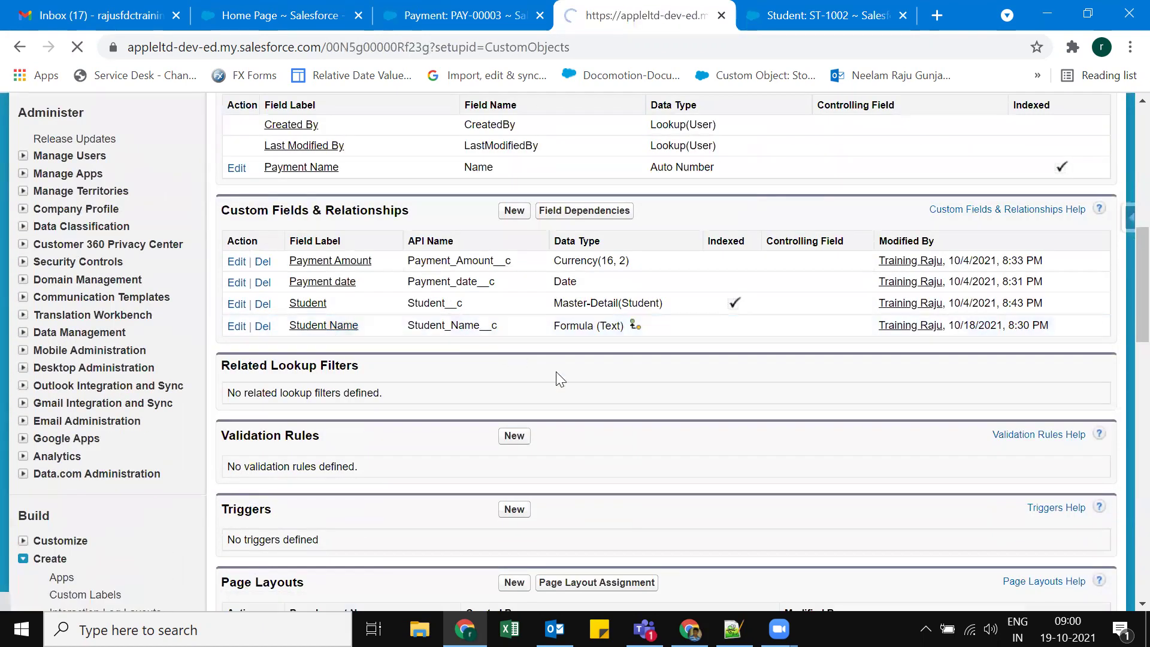
Step: Examine the formula expression and field details in the Student Name field's definition
{"action": "scroll", "coordinate": [216, 272], "scroll_direction": "down", "scroll_amount": 6}
{"action": "left_click_drag", "start_coordinate": [219, 243], "coordinate": [351, 256]}
{"action": "left_click", "coordinate": [426, 326]}
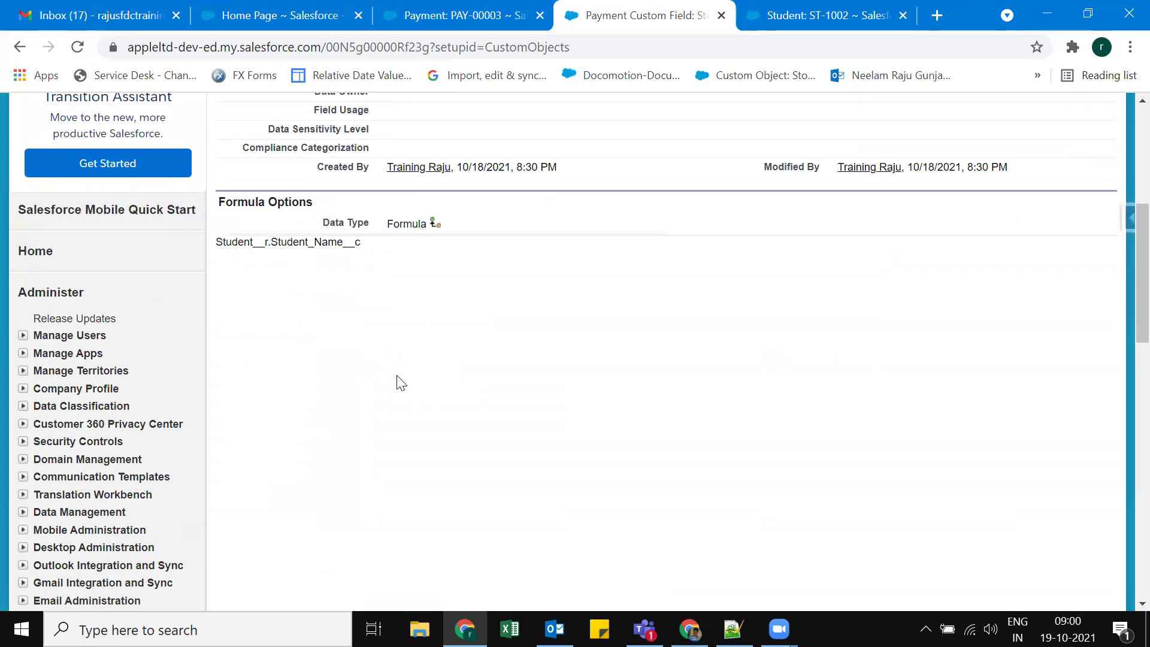
{"action": "scroll", "coordinate": [698, 361], "scroll_direction": "up", "scroll_amount": 1}
{"action": "scroll", "coordinate": [701, 366], "scroll_direction": "up", "scroll_amount": 5}
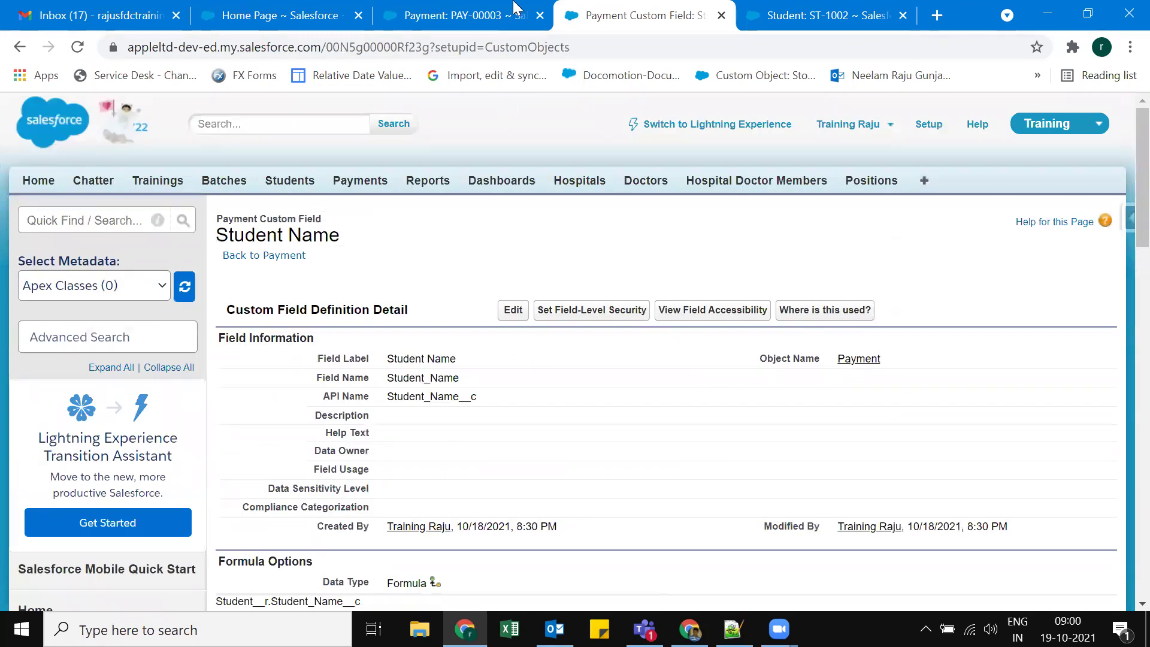
Step: Return to the Payment object's definition and look over its details and custom fields
{"action": "left_click", "coordinate": [286, 257]}
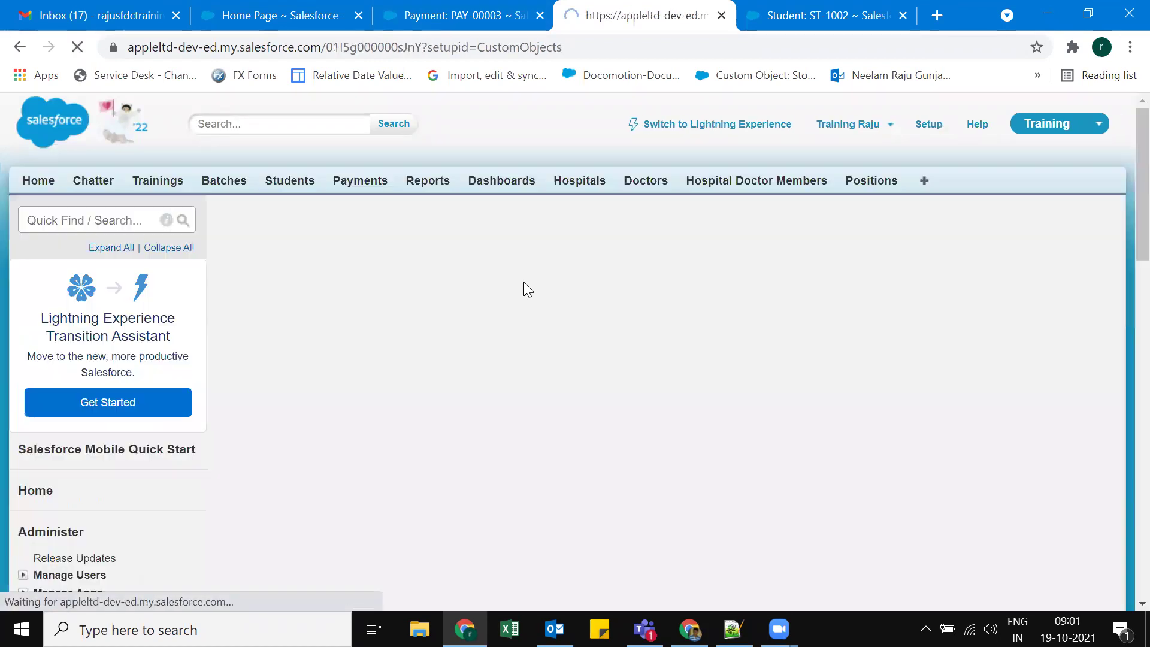
{"action": "scroll", "coordinate": [641, 366], "scroll_direction": "down", "scroll_amount": 5}
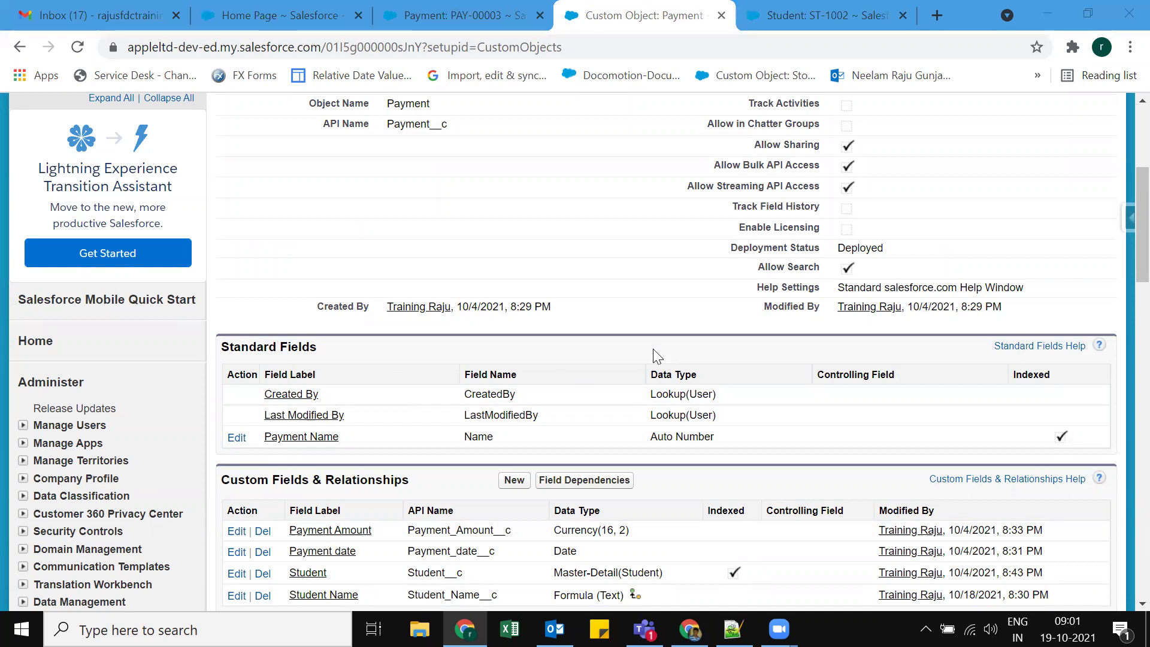
{"action": "scroll", "coordinate": [659, 355], "scroll_direction": "up", "scroll_amount": 4}
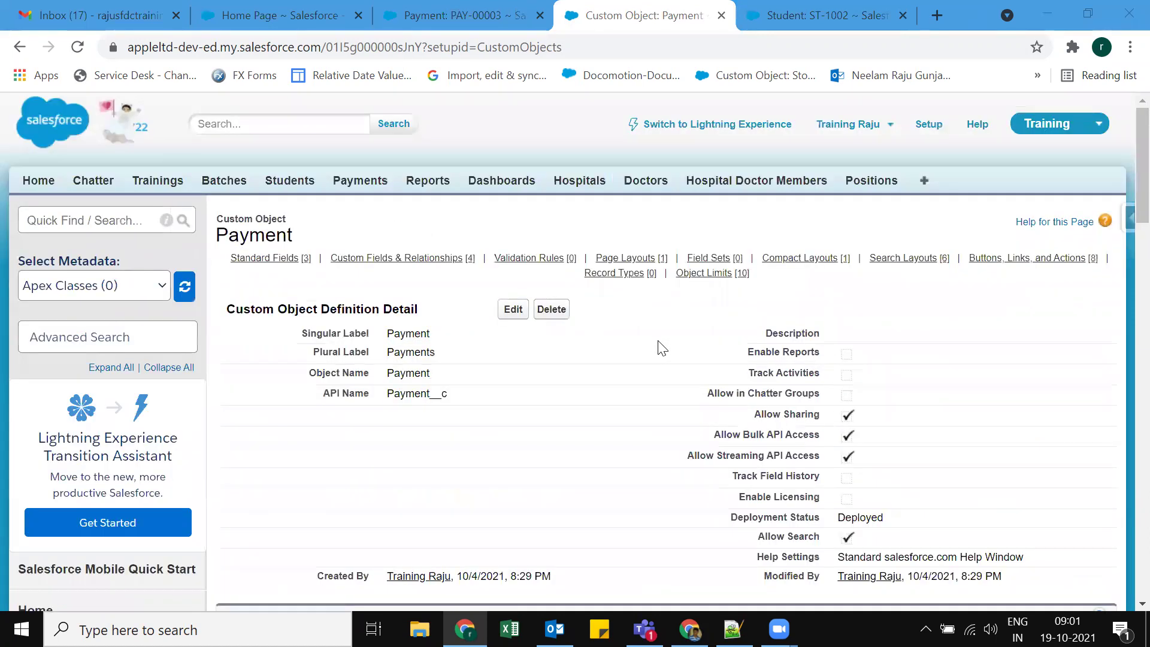
{"action": "scroll", "coordinate": [665, 358], "scroll_direction": "down", "scroll_amount": 2}
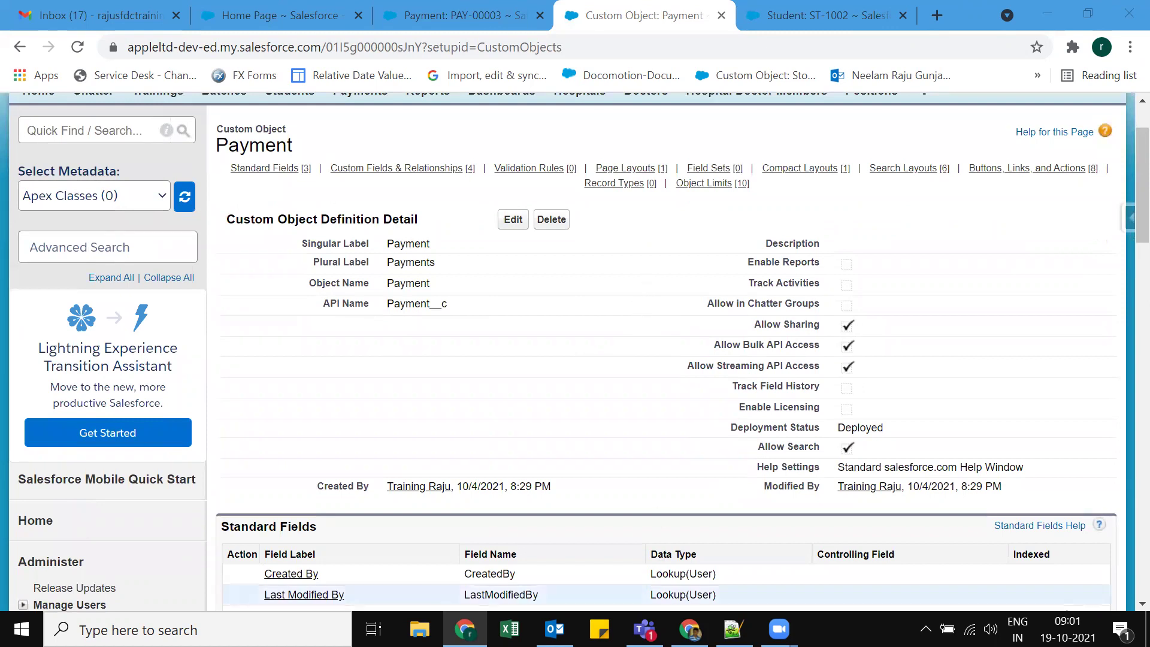
Step: Switch to Notepad++ and review the listed formula field return types, from Text through Time
{"action": "key", "text": "alt+Tab"}
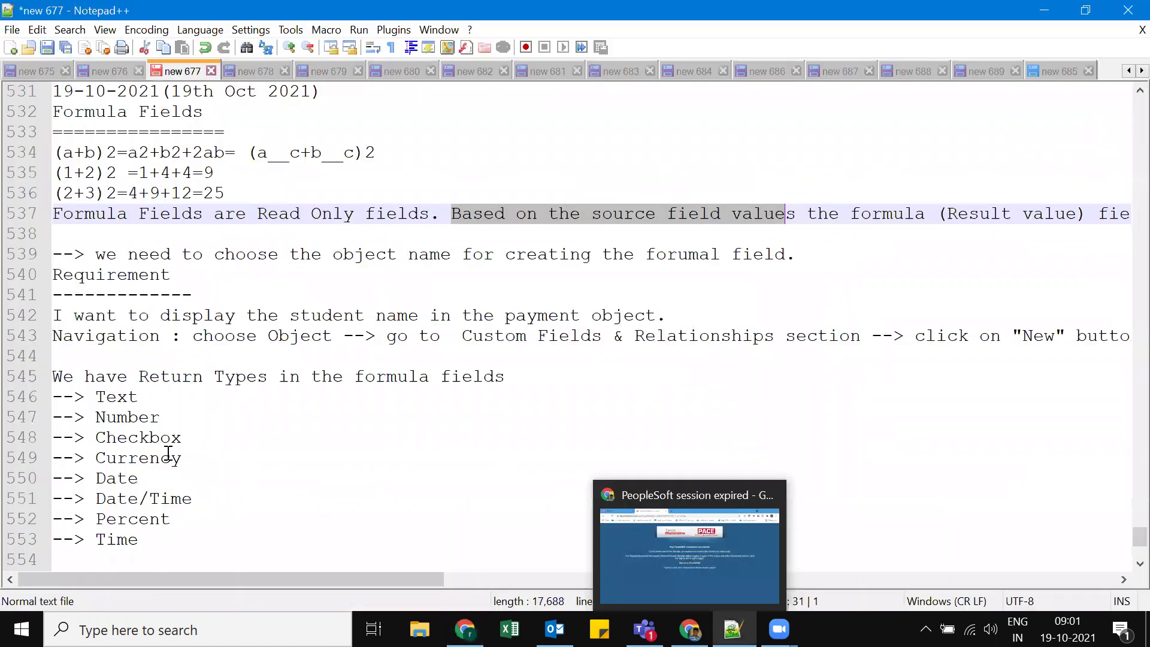
{"action": "double_click", "coordinate": [125, 397]}
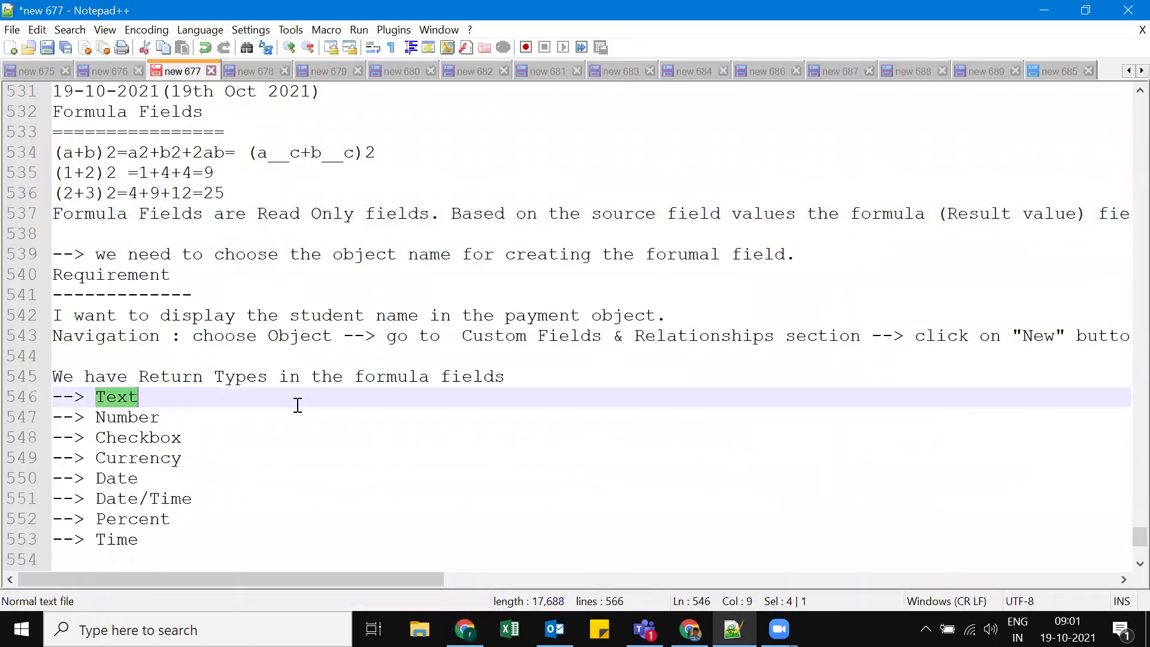
{"action": "double_click", "coordinate": [133, 418]}
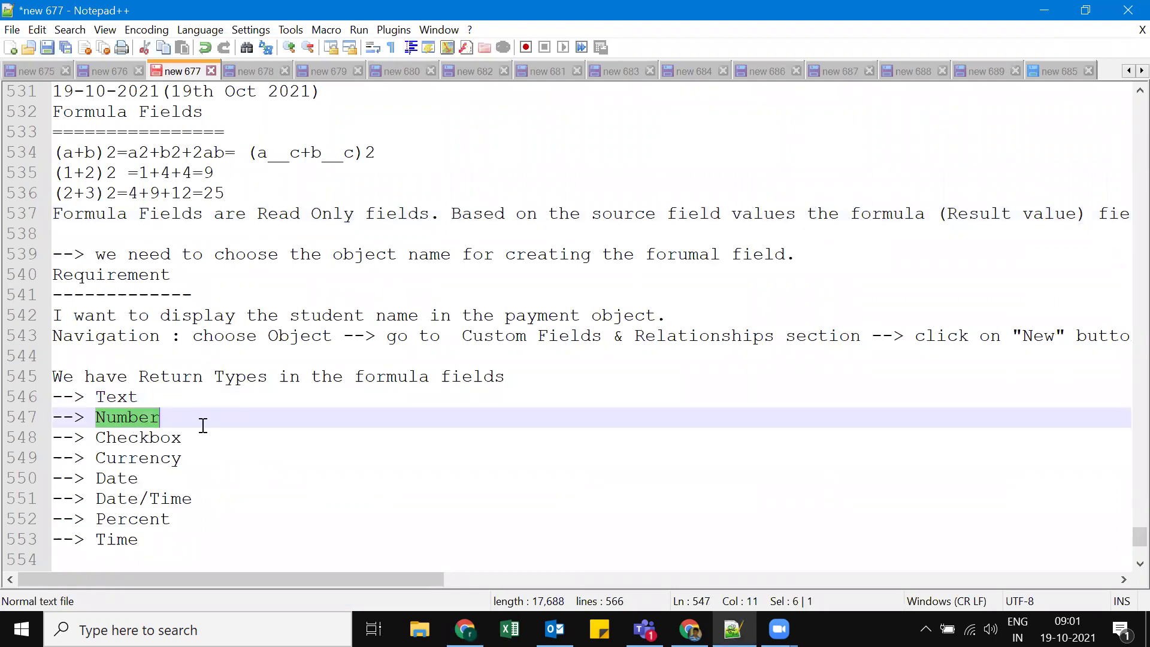
{"action": "double_click", "coordinate": [164, 442]}
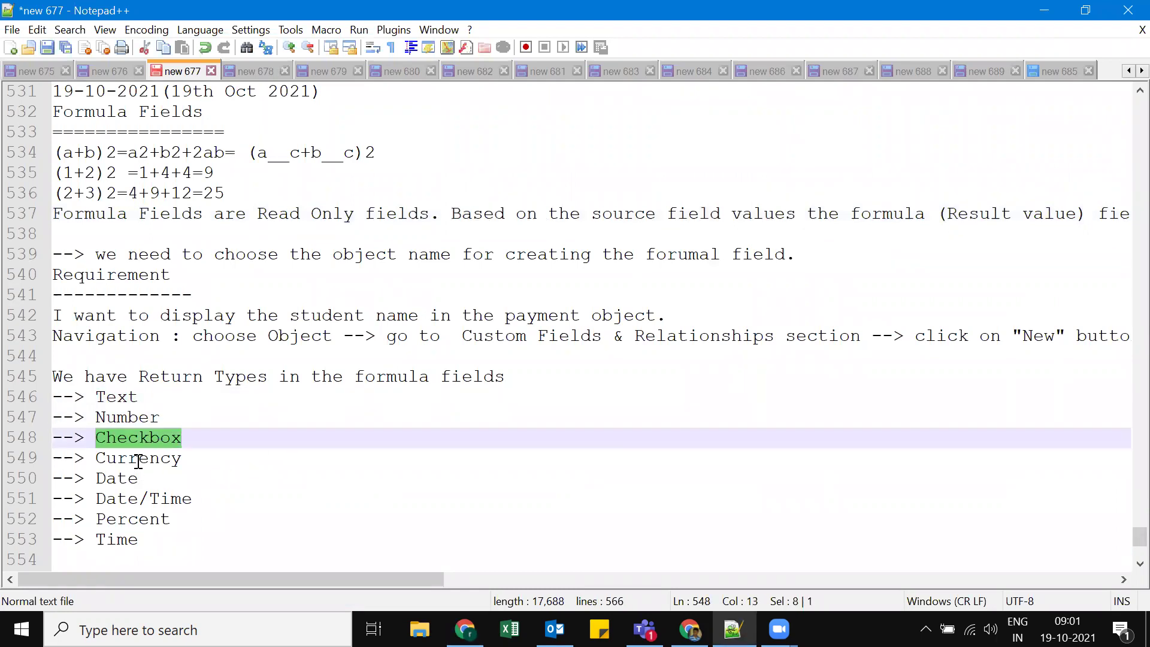
{"action": "left_click", "coordinate": [284, 461]}
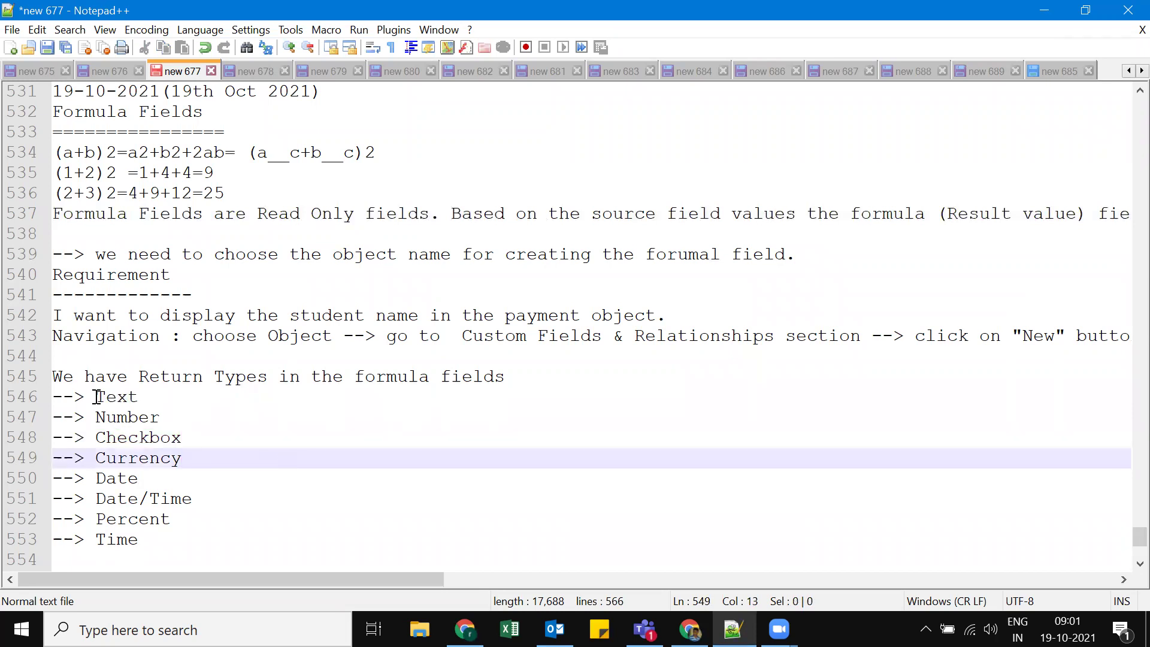
{"action": "left_click_drag", "start_coordinate": [96, 397], "coordinate": [141, 542]}
{"action": "left_click", "coordinate": [326, 506]}
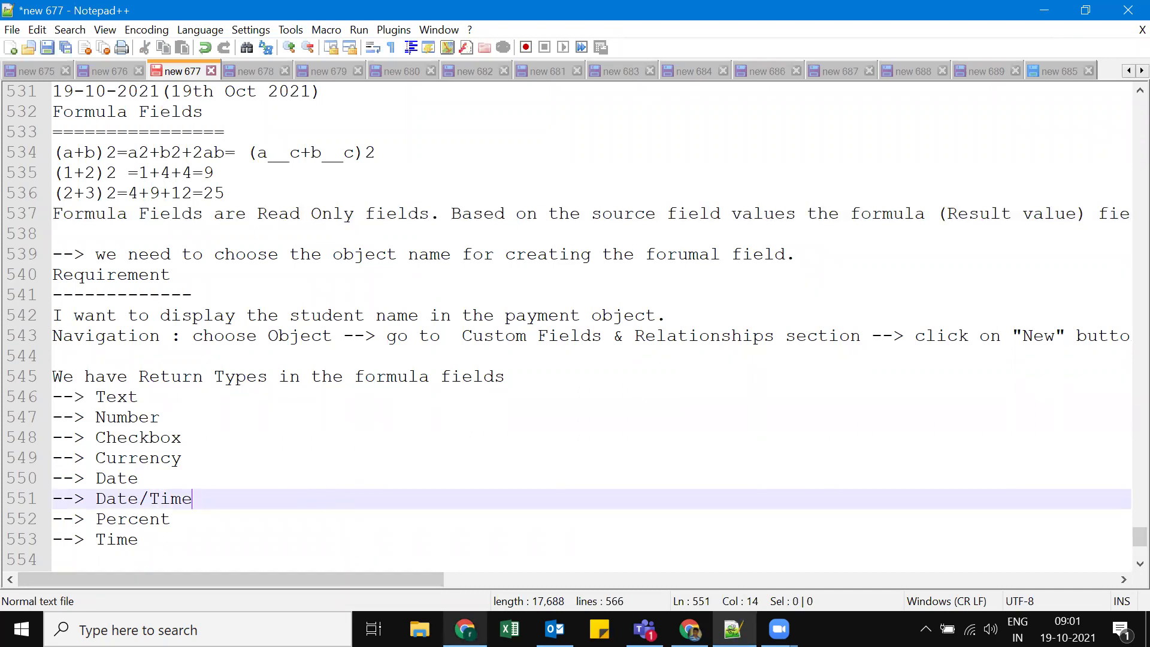
Step: Add a "Requirement" heading underlined with dashes below the list of return types in the notes
{"action": "scroll", "coordinate": [100, 511], "scroll_direction": "down", "scroll_amount": 2}
{"action": "left_click", "coordinate": [108, 463]}
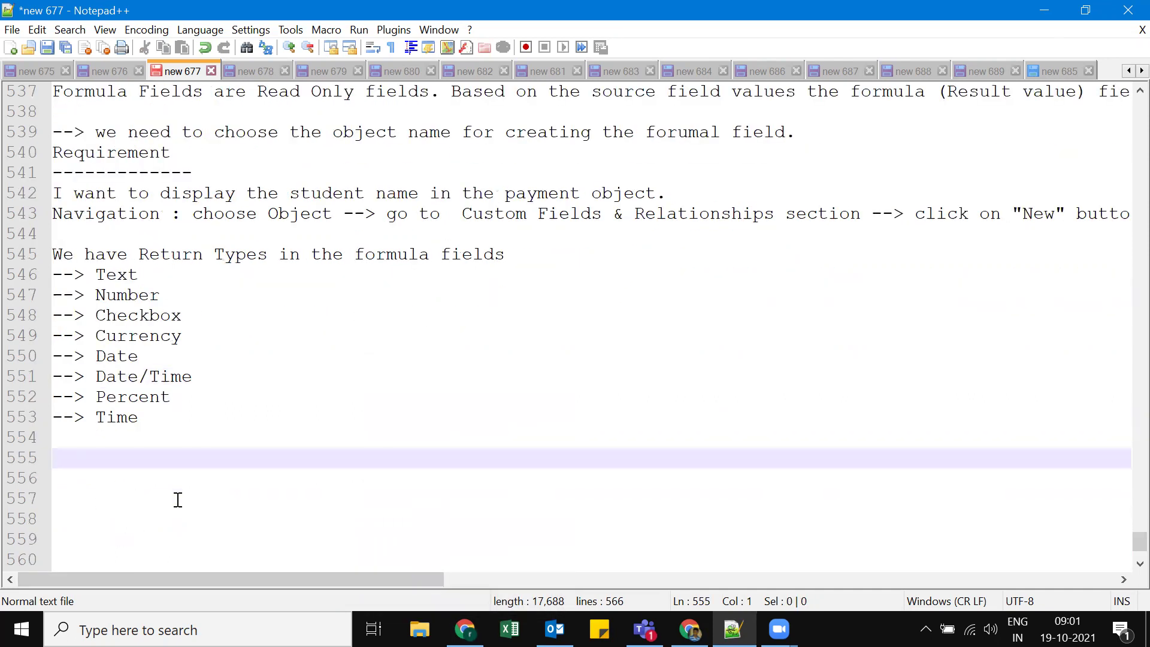
{"action": "type", "text": "Requirement"}
{"action": "key", "text": "Return"}
{"action": "key", "text": "Return"}
{"action": "type", "text": "------------"}
{"action": "key", "text": "Return"}
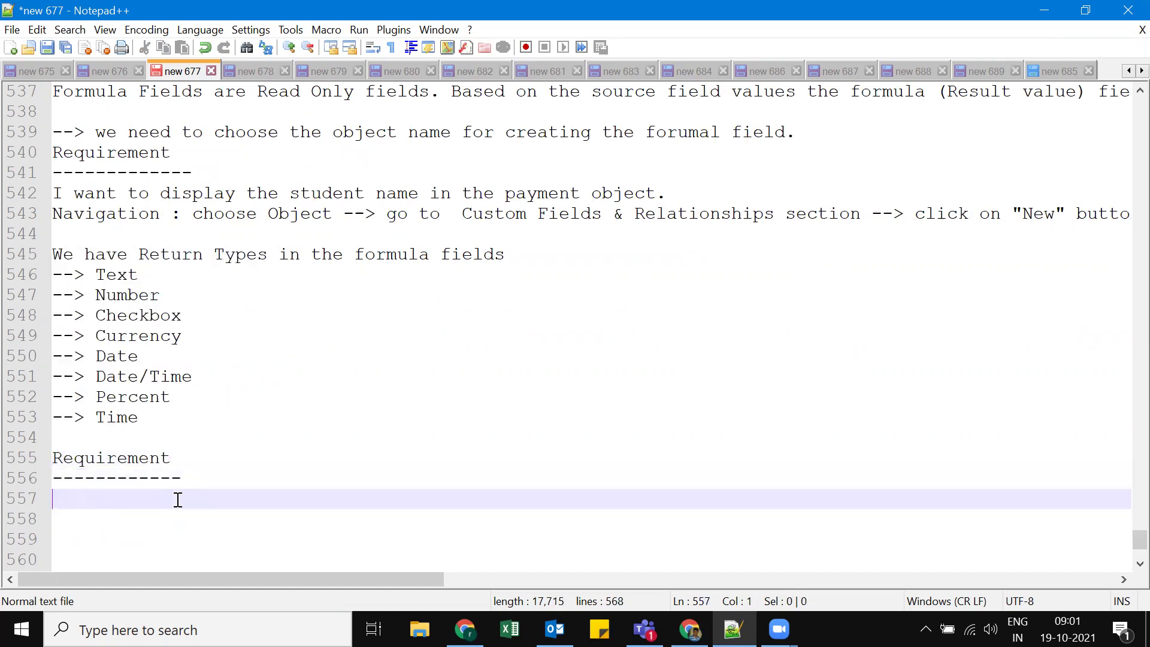
Step: Write "I have amount value in Payment object" under the new Requirement heading
{"action": "type", "text": "I have amount "}
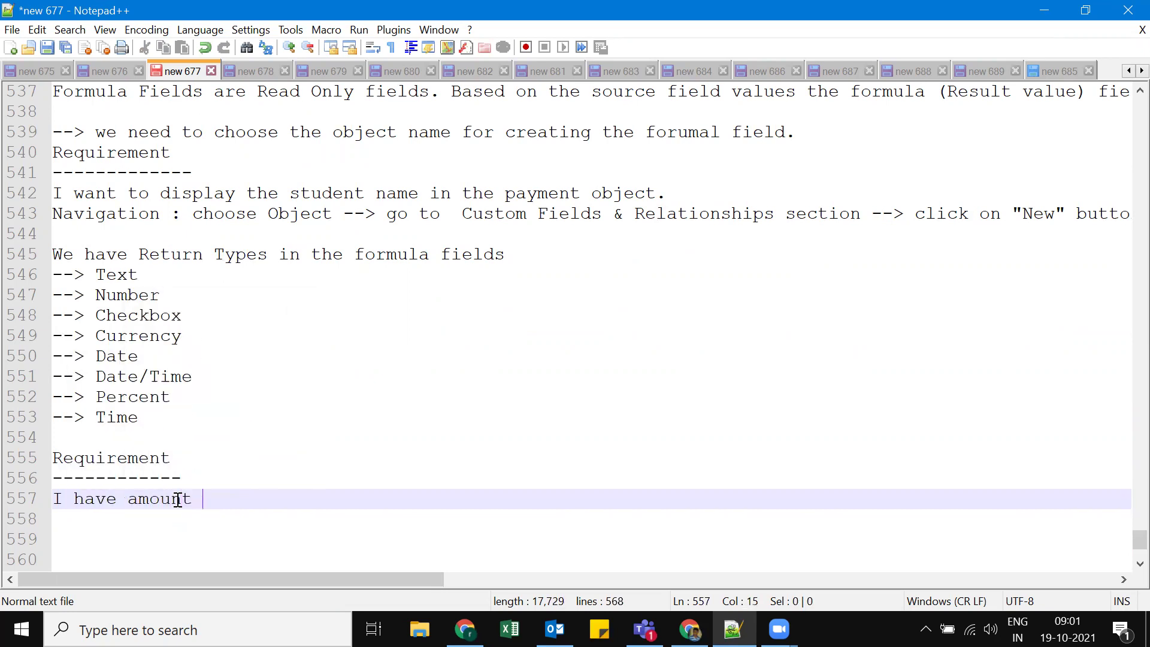
{"action": "type", "text": "value i"}
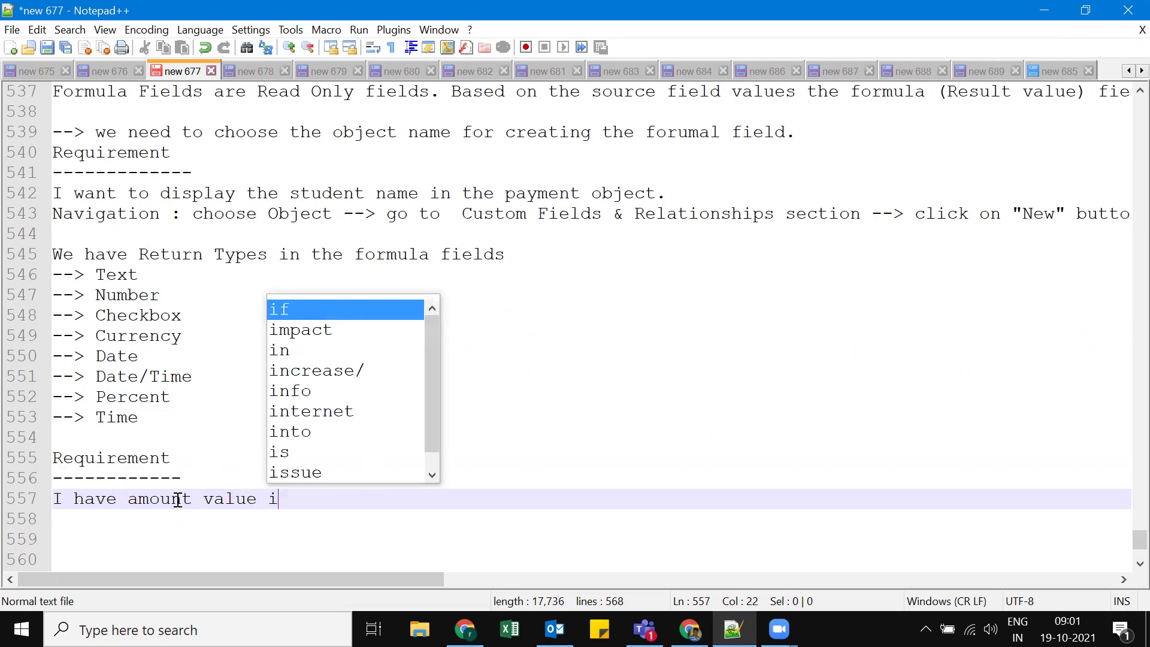
{"action": "type", "text": "n Payment"}
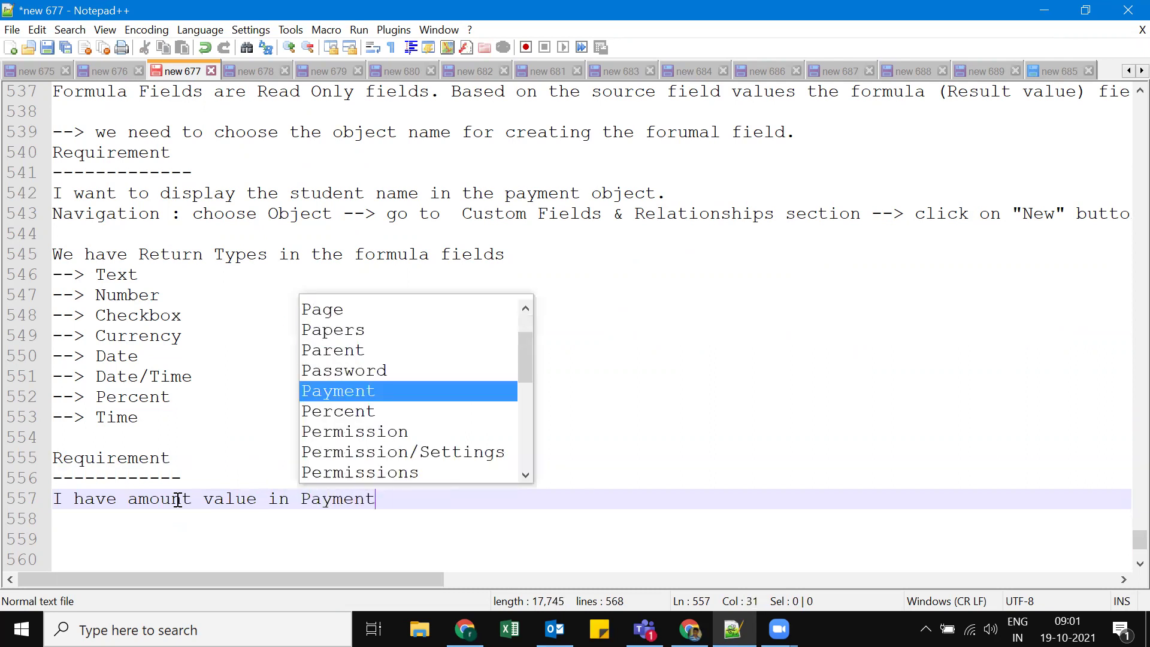
{"action": "type", "text": " object"}
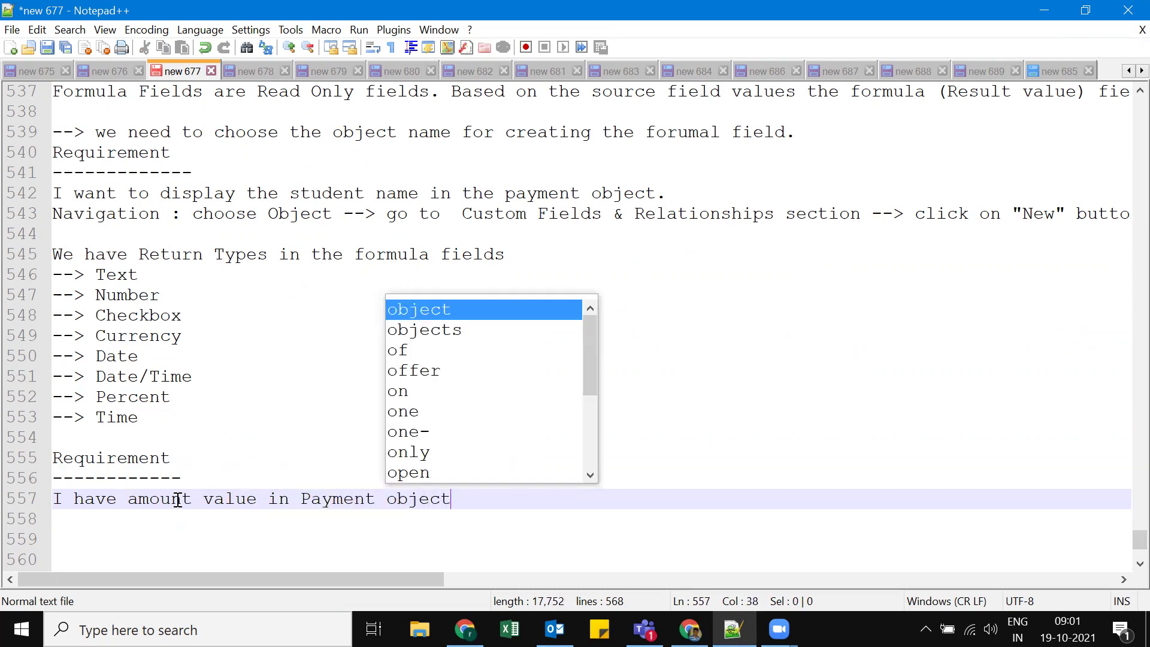
Step: End the first sentence and continue the requirement with the condition "If the amount is greater than 5000 then"
{"action": "type", "text": ". If t"}
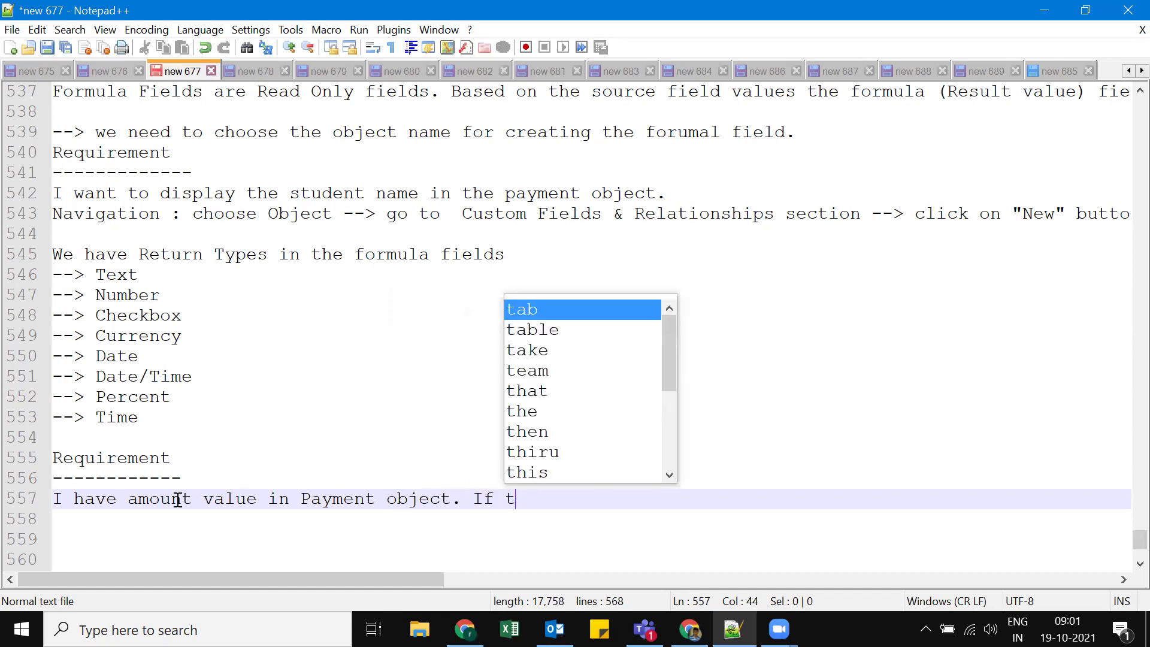
{"action": "type", "text": "he amoun"}
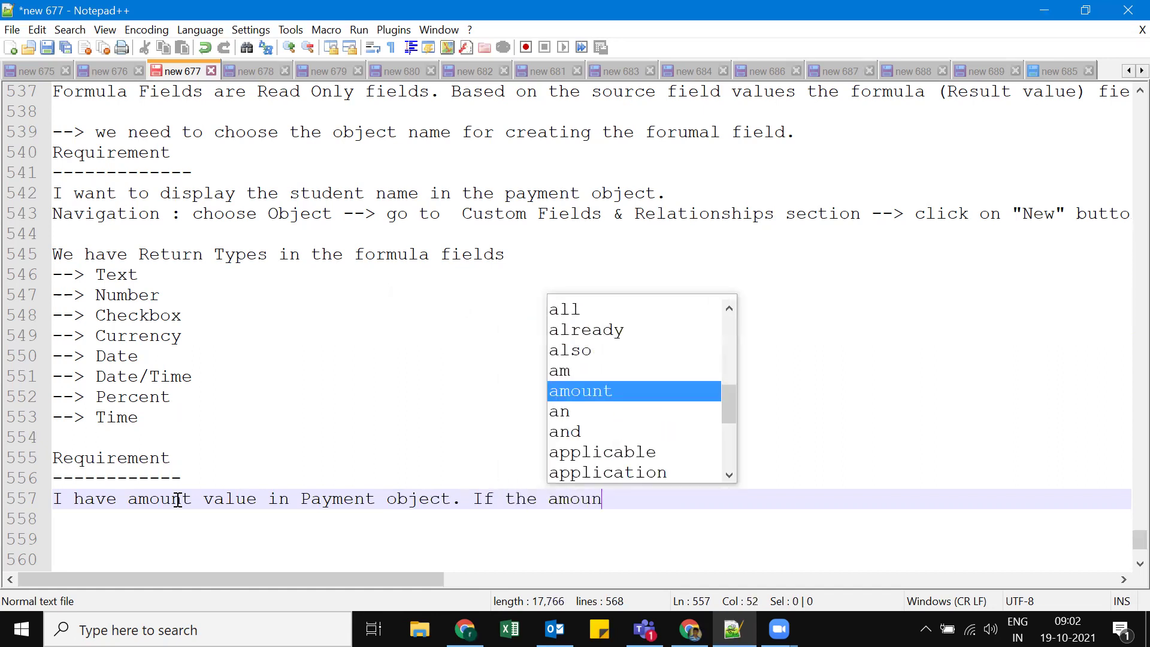
{"action": "type", "text": "t is gr"}
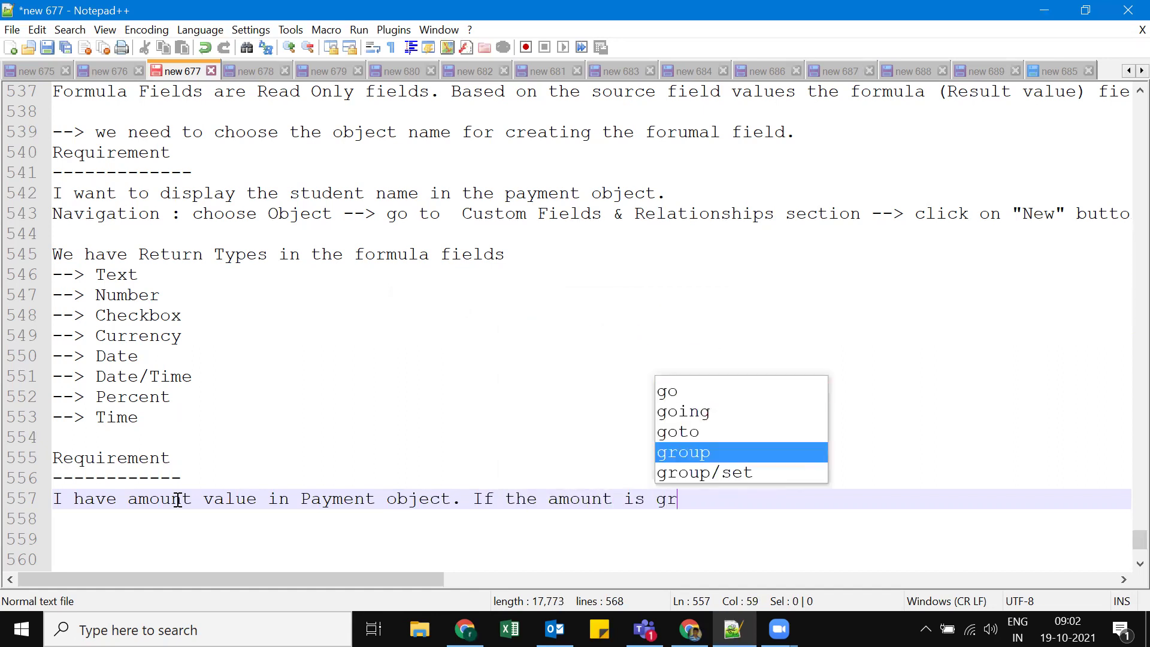
{"action": "type", "text": "eate"}
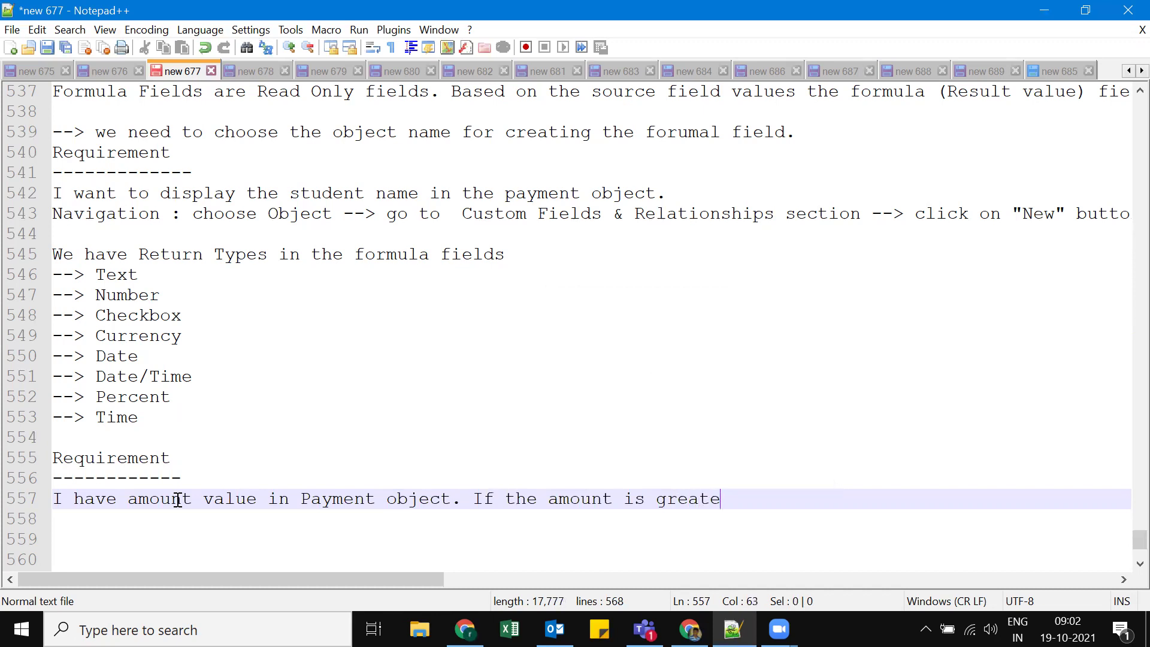
{"action": "type", "text": "r than 5000 th"}
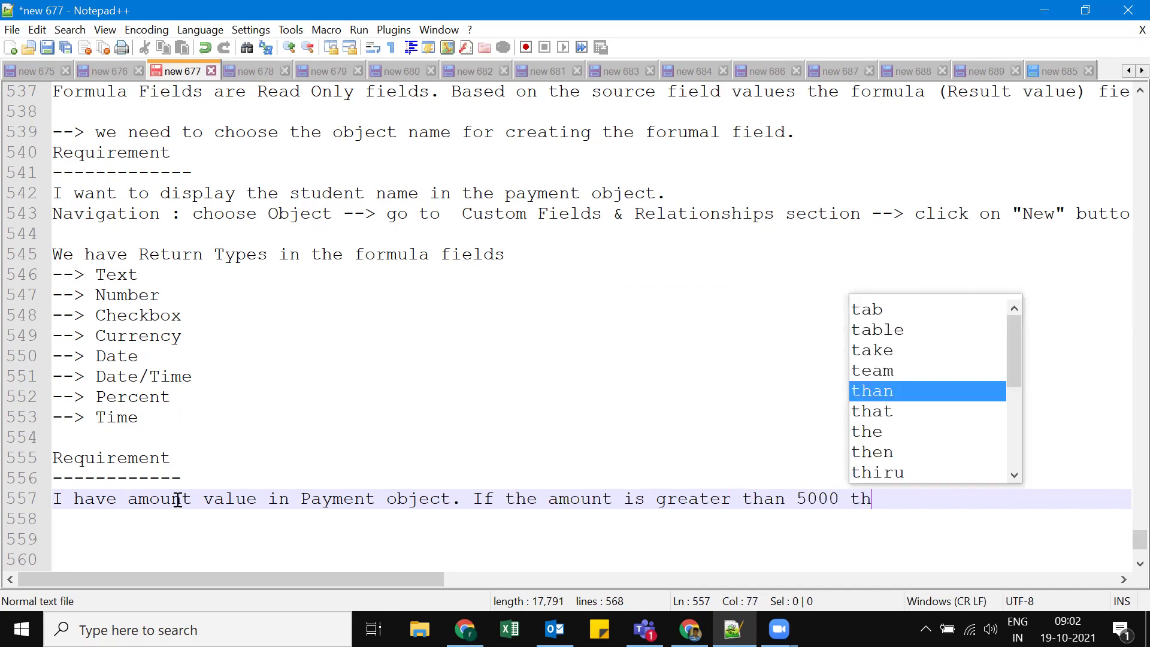
{"action": "type", "text": "en u"}
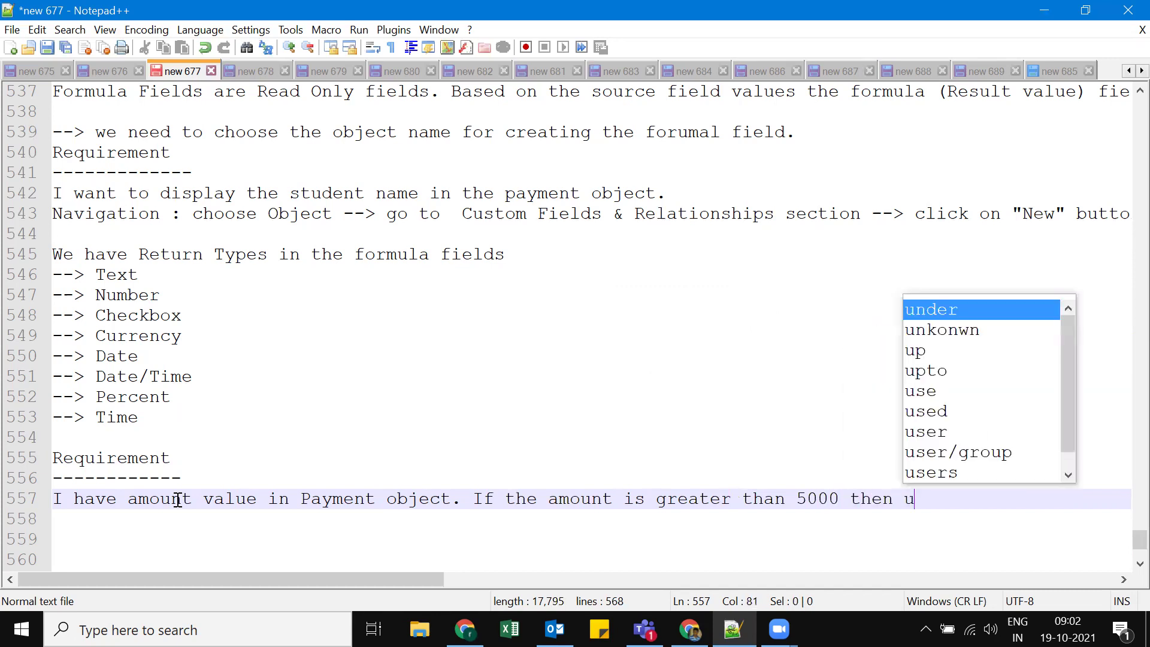
Step: Complete the requirement sentence with "update with "true" value in field."
{"action": "type", "text": "pdtae"}
{"action": "key", "text": "BackSpace"}
{"action": "key", "text": "BackSpace"}
{"action": "key", "text": "BackSpace"}
{"action": "type", "text": "ate "}
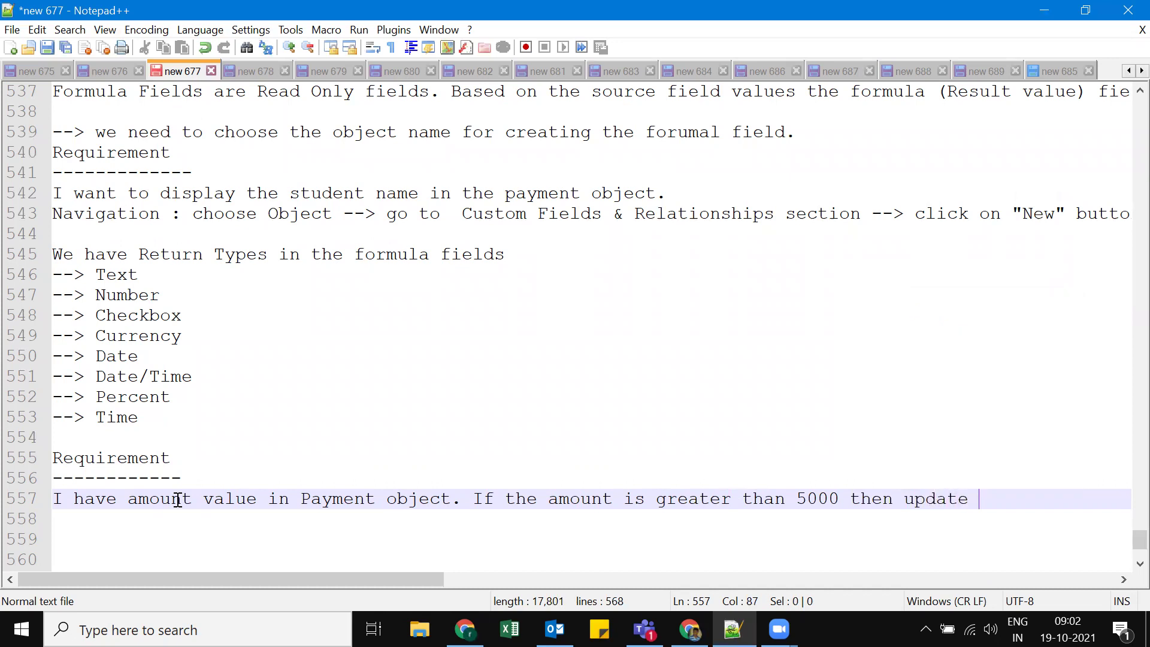
{"action": "type", "text": "with \"true\""}
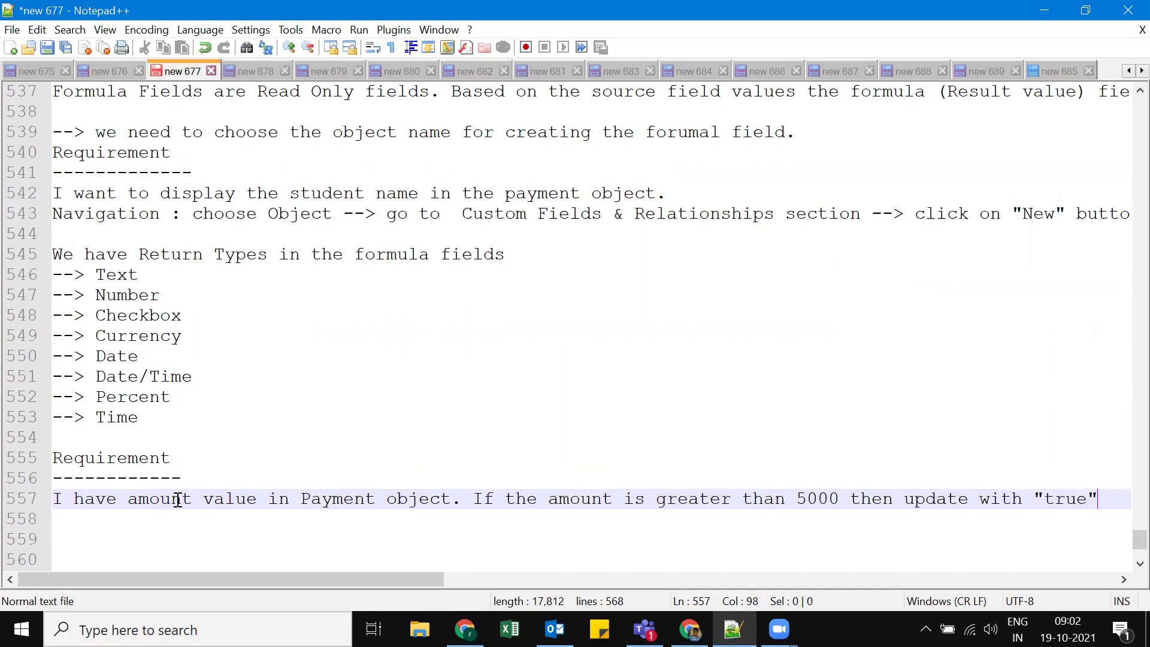
{"action": "type", "text": " value "}
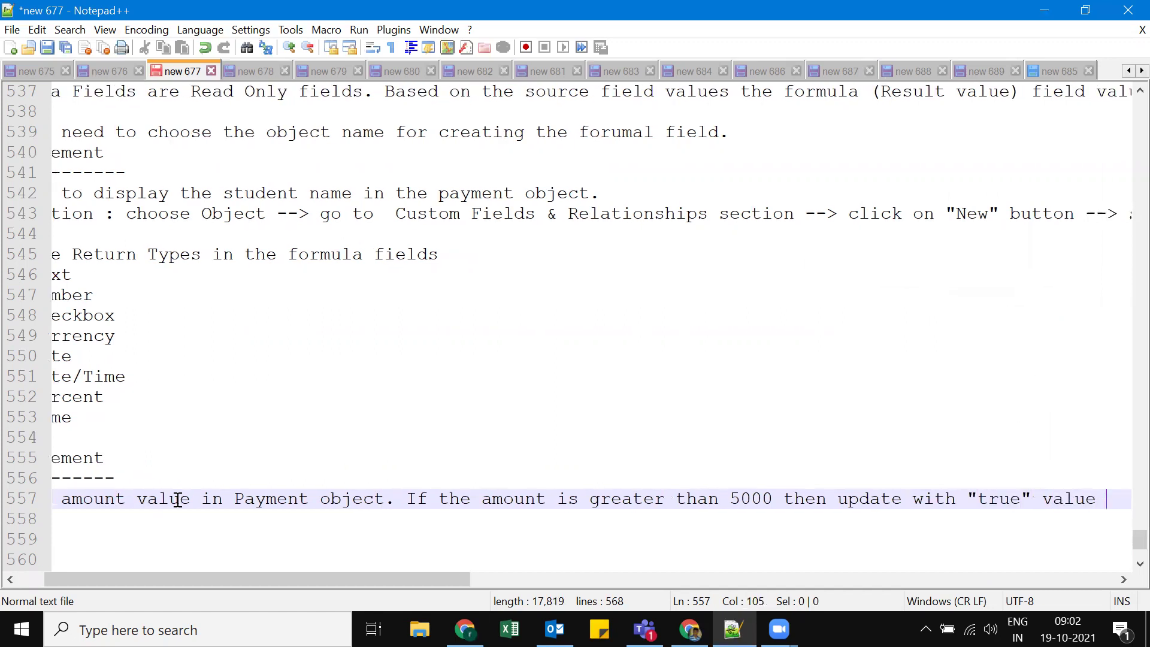
{"action": "type", "text": "in "}
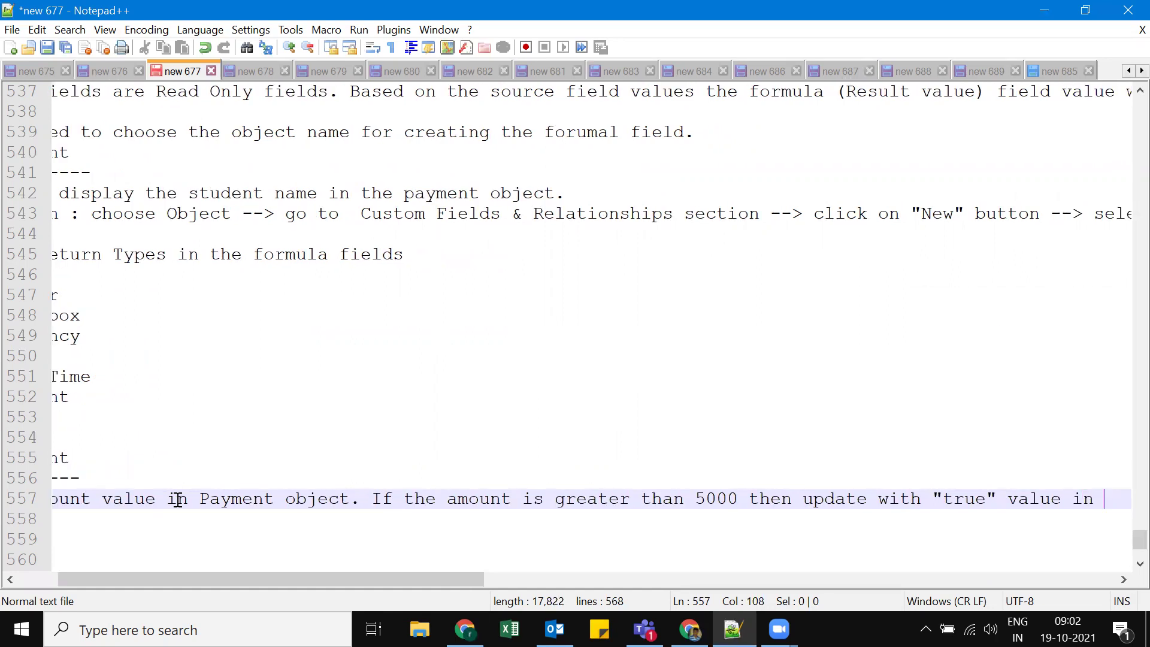
{"action": "type", "text": "f"}
{"action": "key", "text": "BackSpace"}
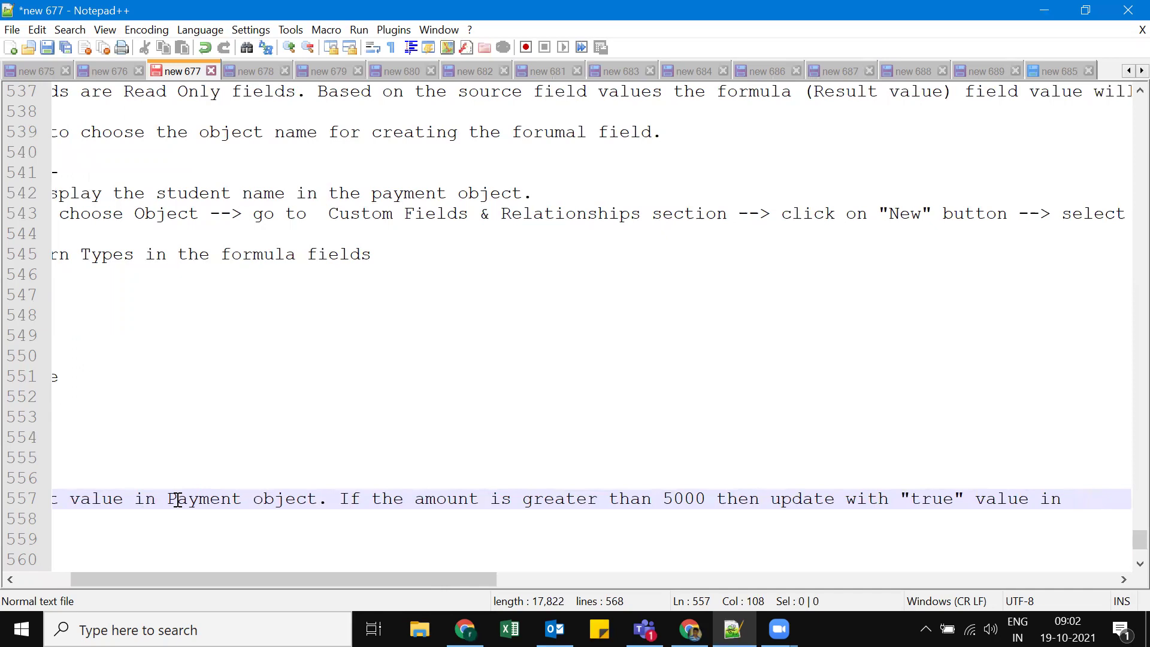
{"action": "type", "text": "field"}
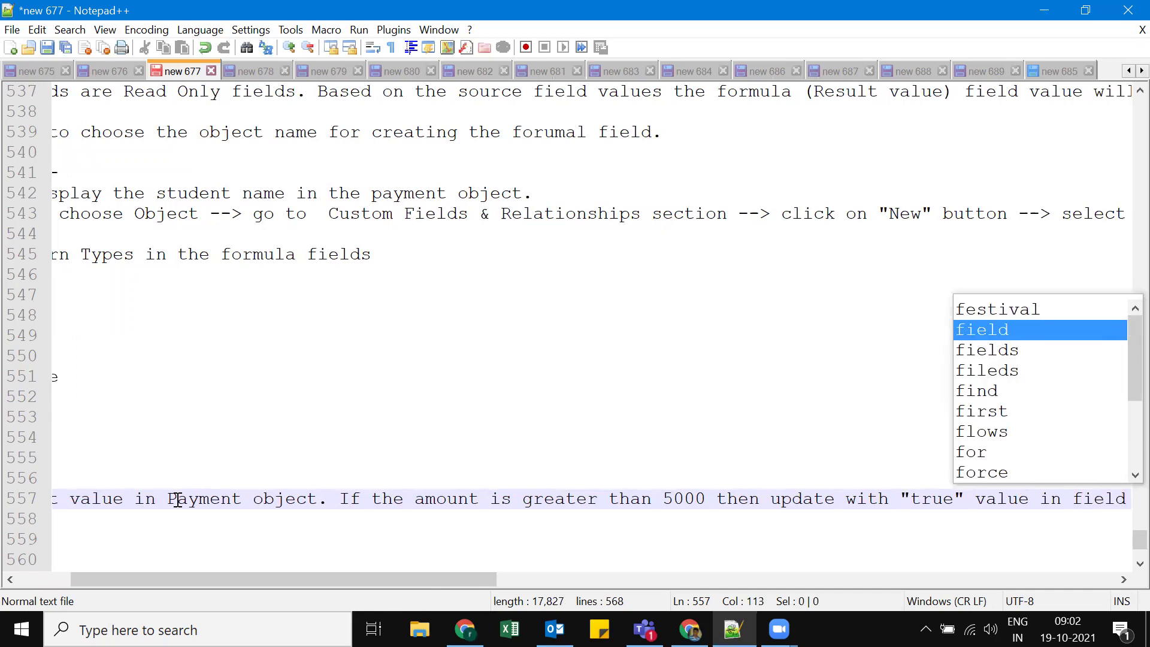
{"action": "type", "text": "."}
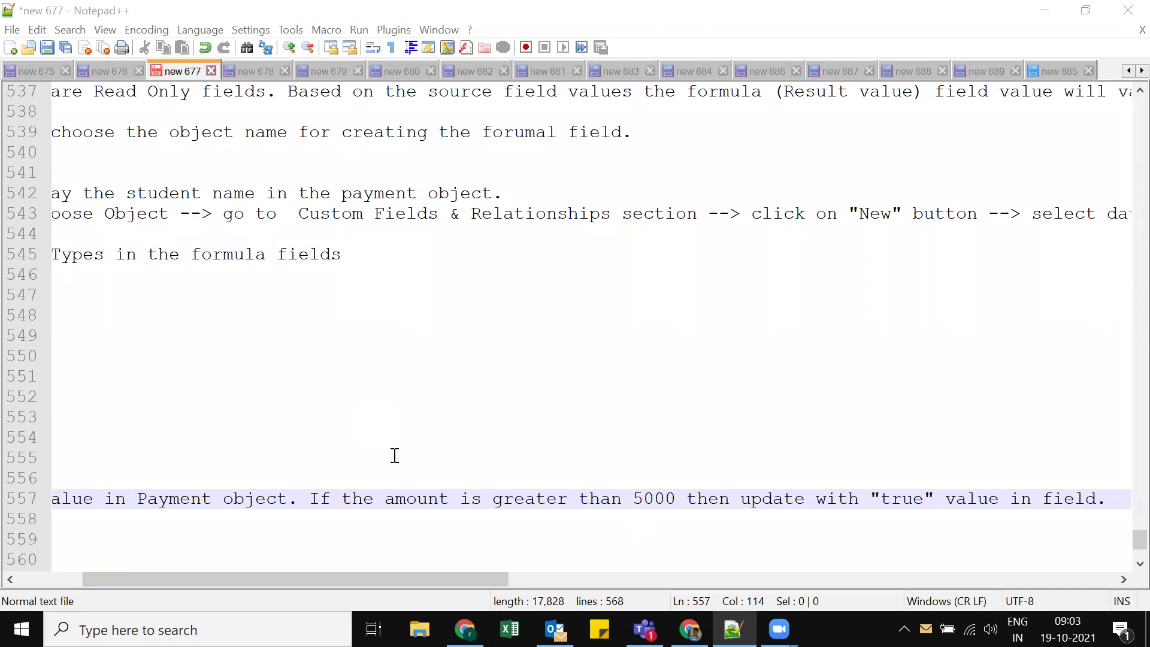
Step: Switch back to Salesforce in Chrome and examine the Payment Amount on the open payment record
{"action": "left_click_drag", "start_coordinate": [146, 575], "coordinate": [81, 576]}
{"action": "scroll", "coordinate": [160, 380], "scroll_direction": "down", "scroll_amount": 3}
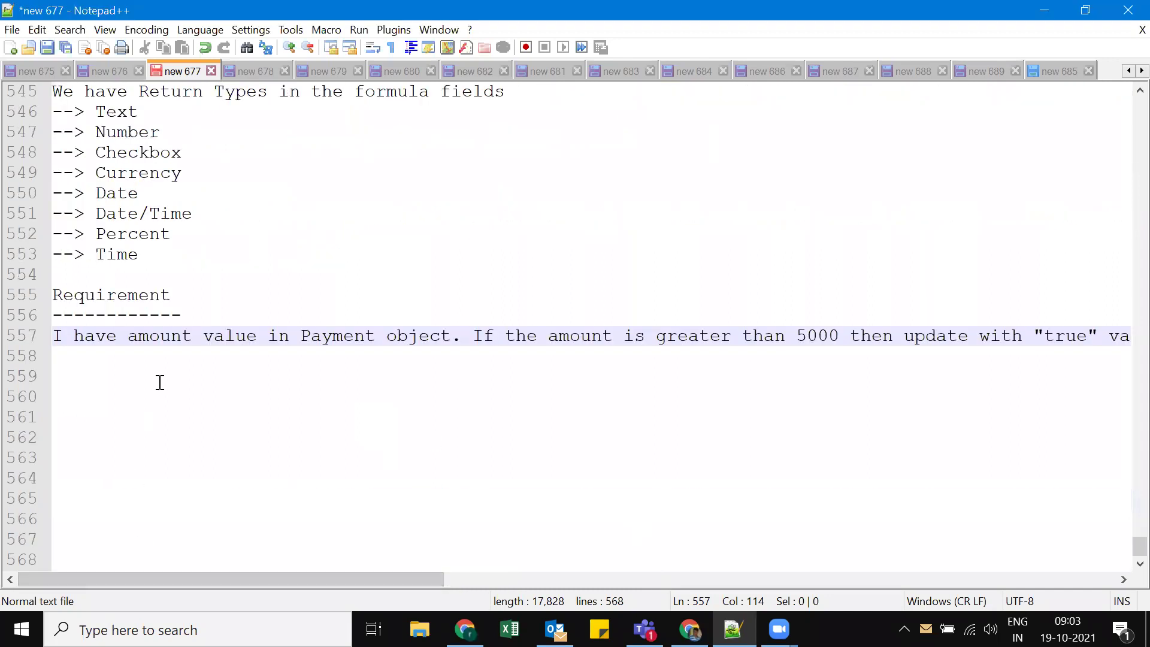
{"action": "key", "text": "alt+Tab"}
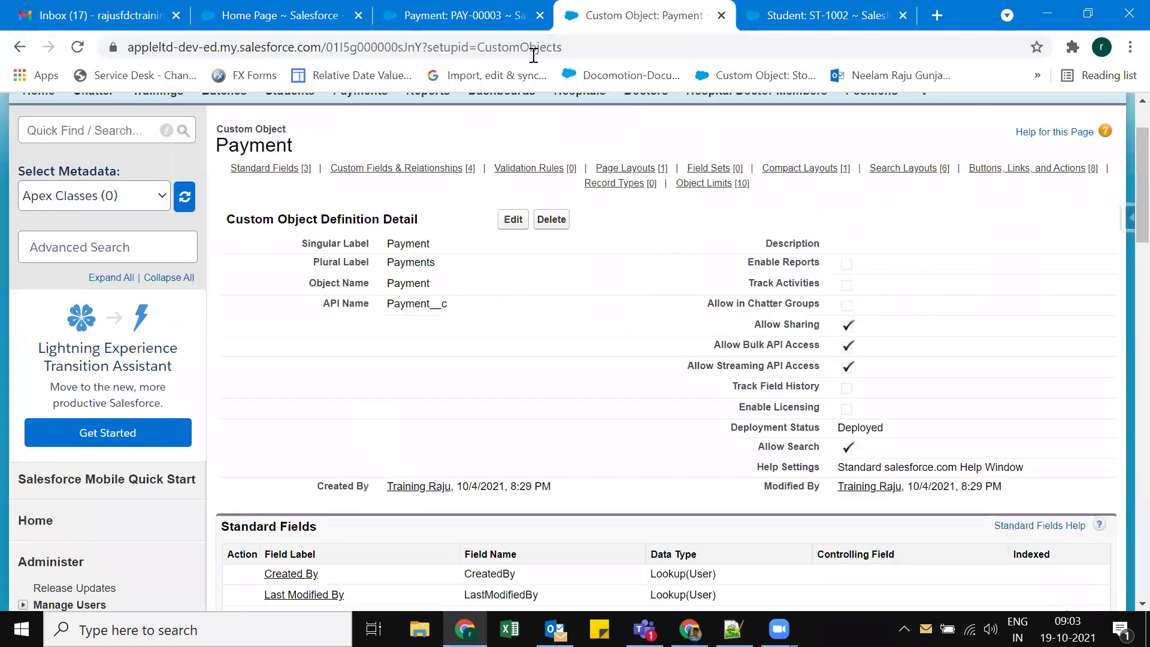
{"action": "key", "text": "ctrl+shift+Tab"}
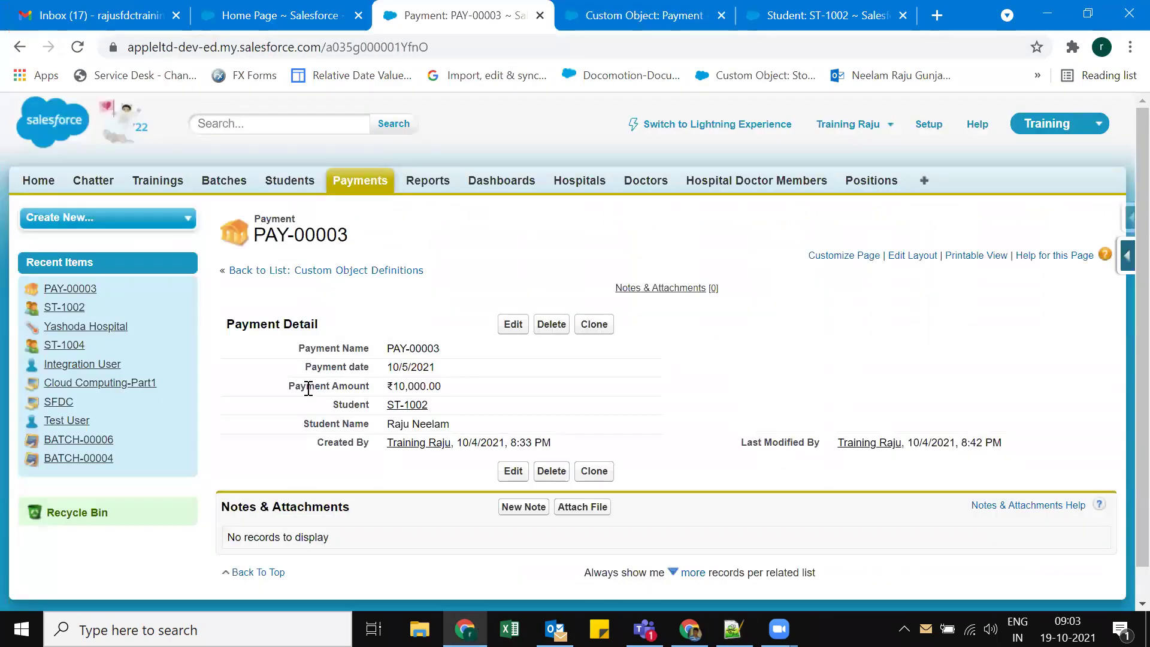
{"action": "triple_click", "coordinate": [360, 384]}
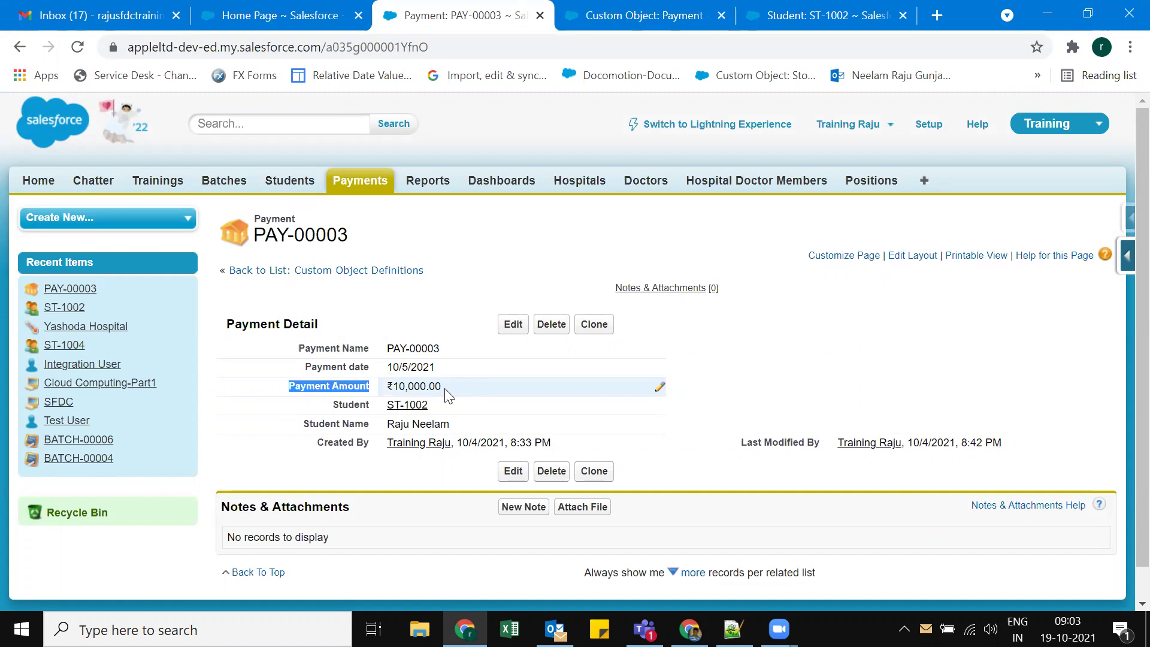
Step: Switch to Notepad++ and review the formula return types and the payment amount requirement in the notes
{"action": "left_click", "coordinate": [530, 261]}
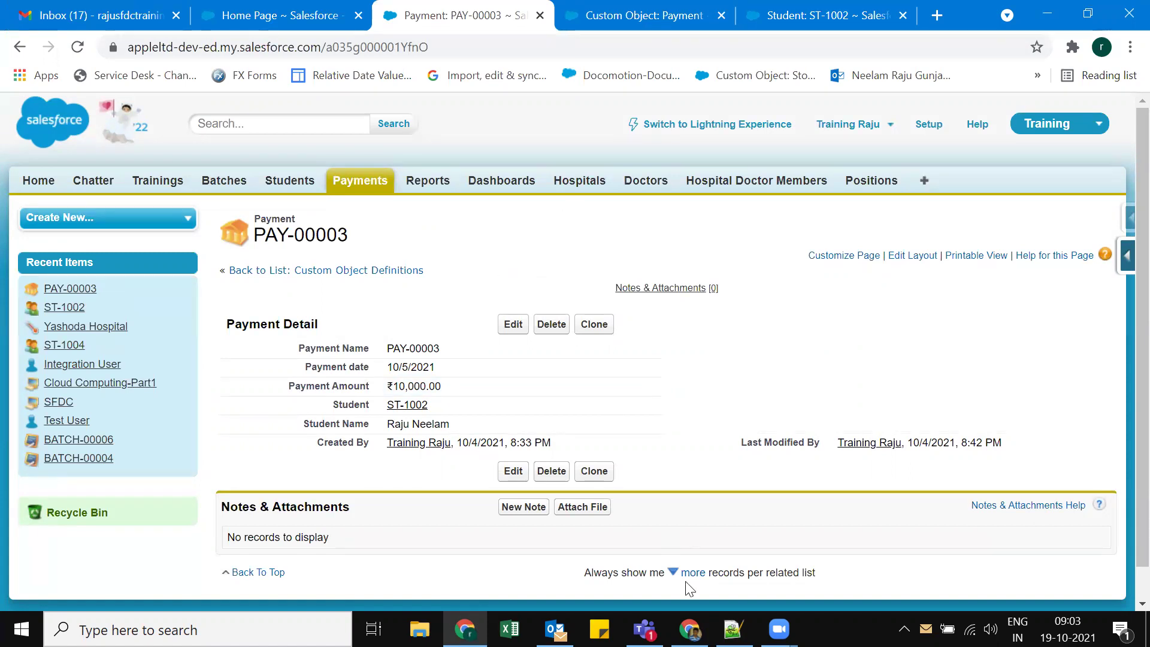
{"action": "key", "text": "alt+Tab"}
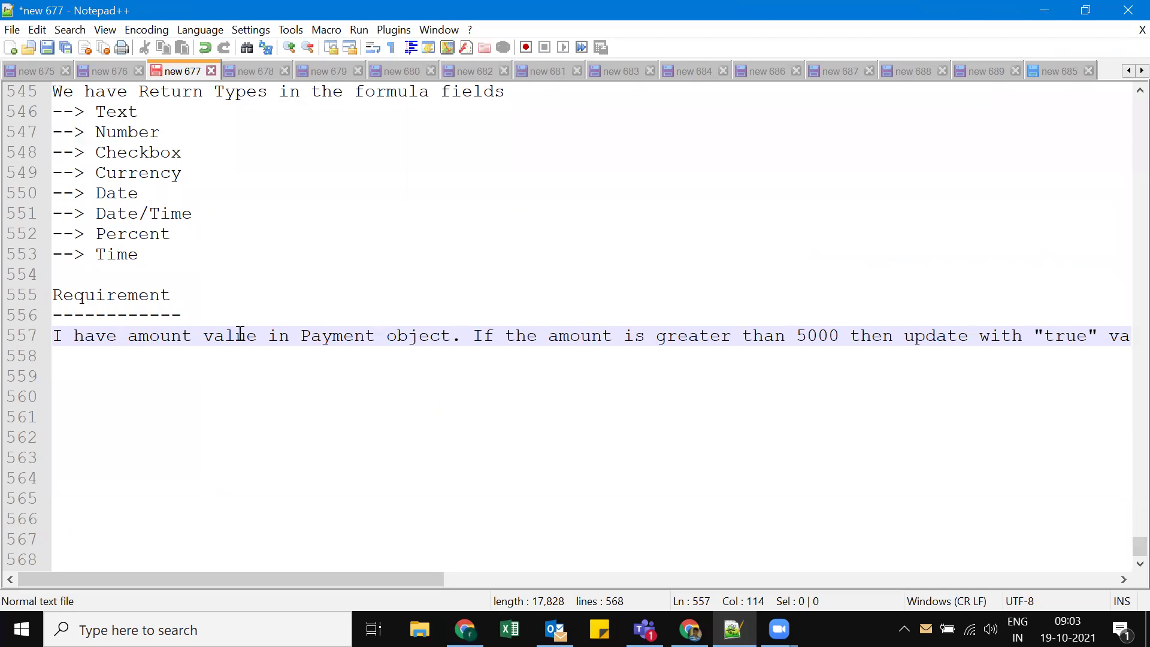
{"action": "scroll", "coordinate": [397, 368], "scroll_direction": "up", "scroll_amount": 3}
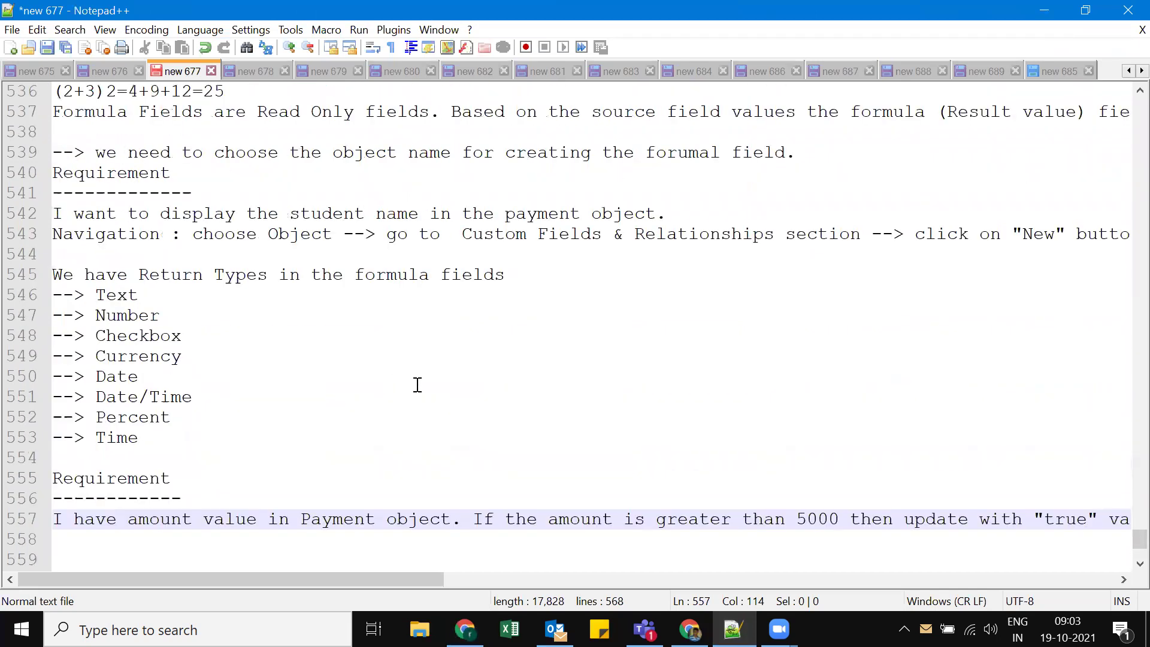
{"action": "scroll", "coordinate": [355, 250], "scroll_direction": "down", "scroll_amount": 3}
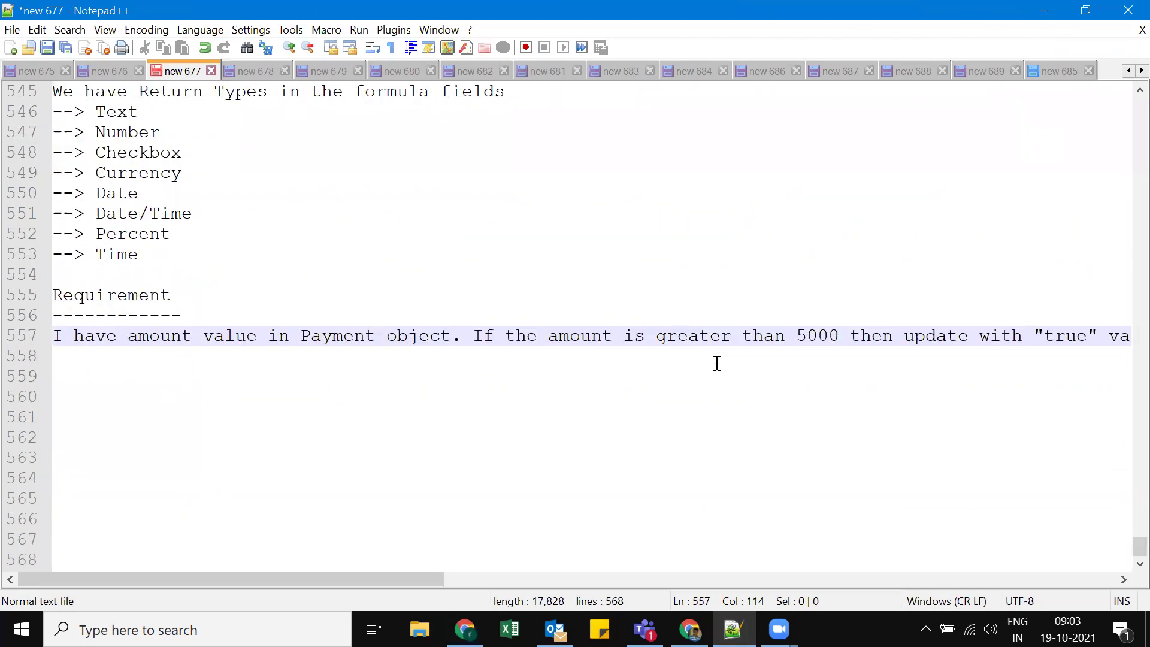
Step: Switch back to Salesforce in Chrome and start a new custom field of type Formula on the Payment object
{"action": "left_click", "coordinate": [466, 629]}
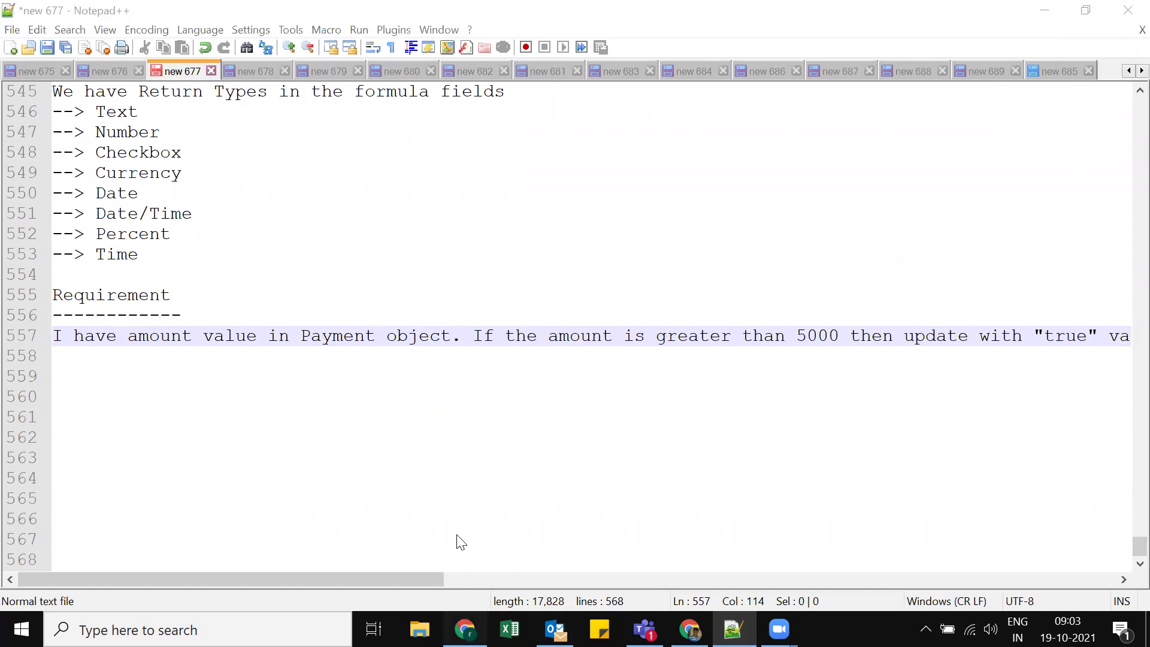
{"action": "left_click", "coordinate": [651, 8]}
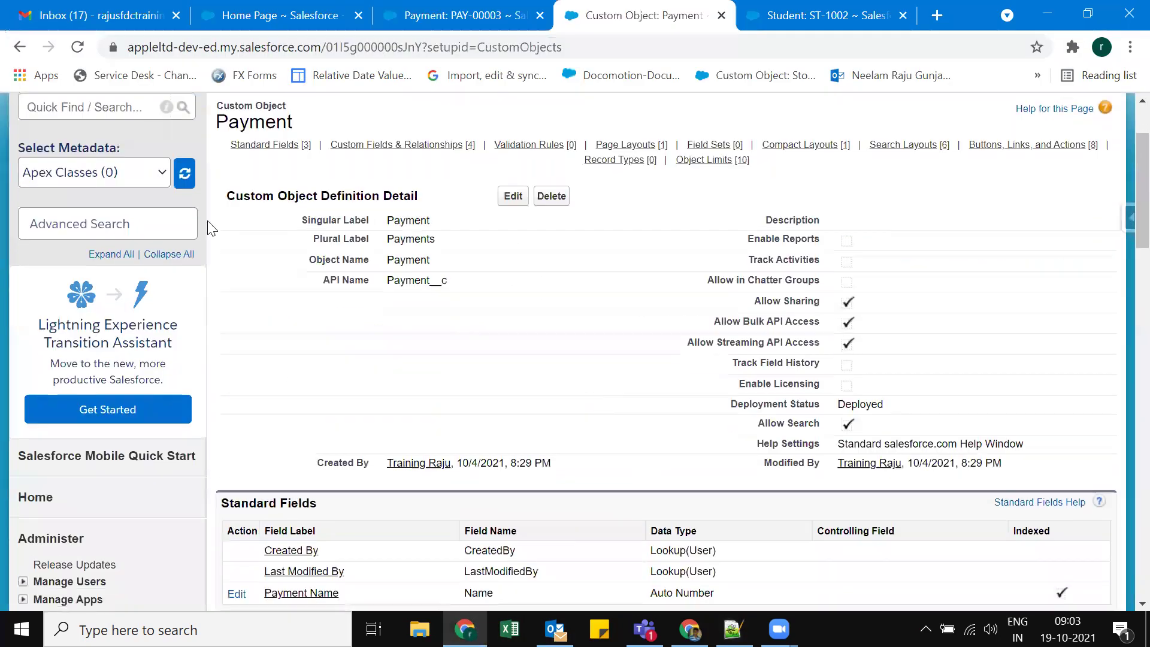
{"action": "scroll", "coordinate": [258, 292], "scroll_direction": "down", "scroll_amount": 5}
{"action": "scroll", "coordinate": [259, 292], "scroll_direction": "down", "scroll_amount": 1}
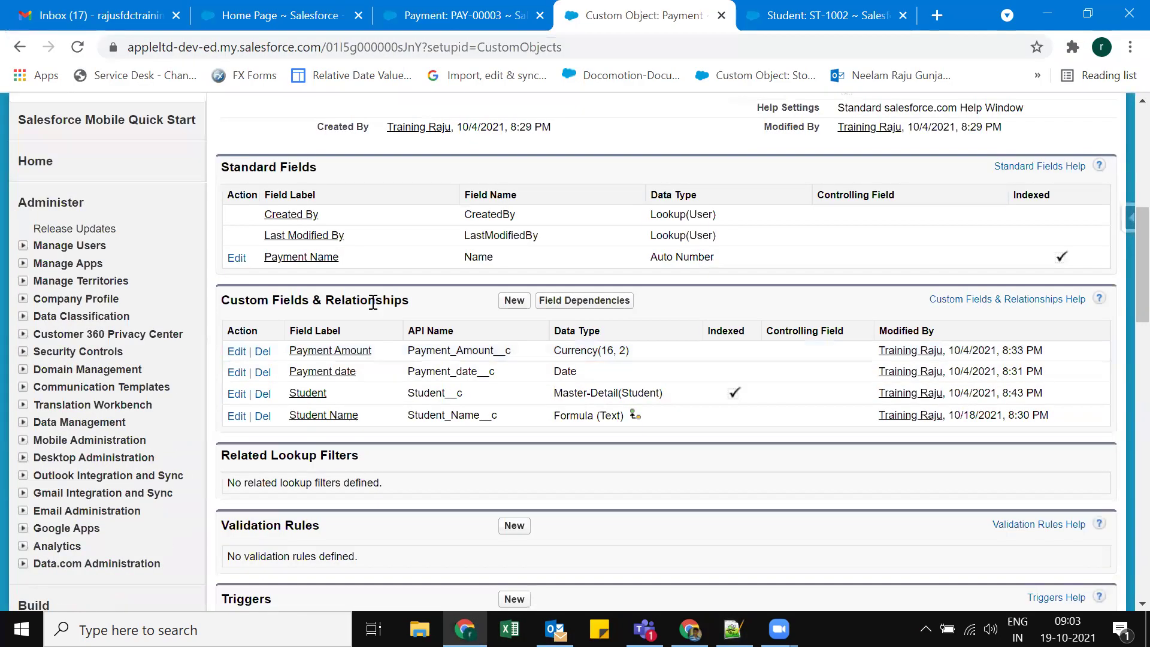
{"action": "left_click", "coordinate": [519, 306]}
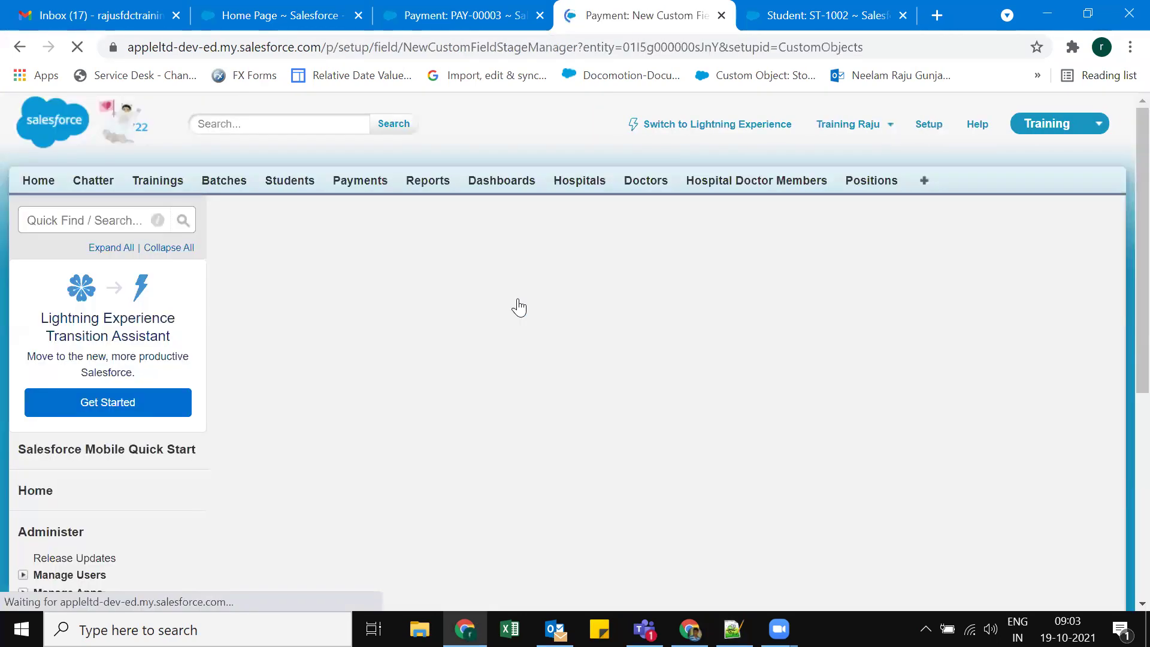
{"action": "scroll", "coordinate": [420, 391], "scroll_direction": "down", "scroll_amount": 2}
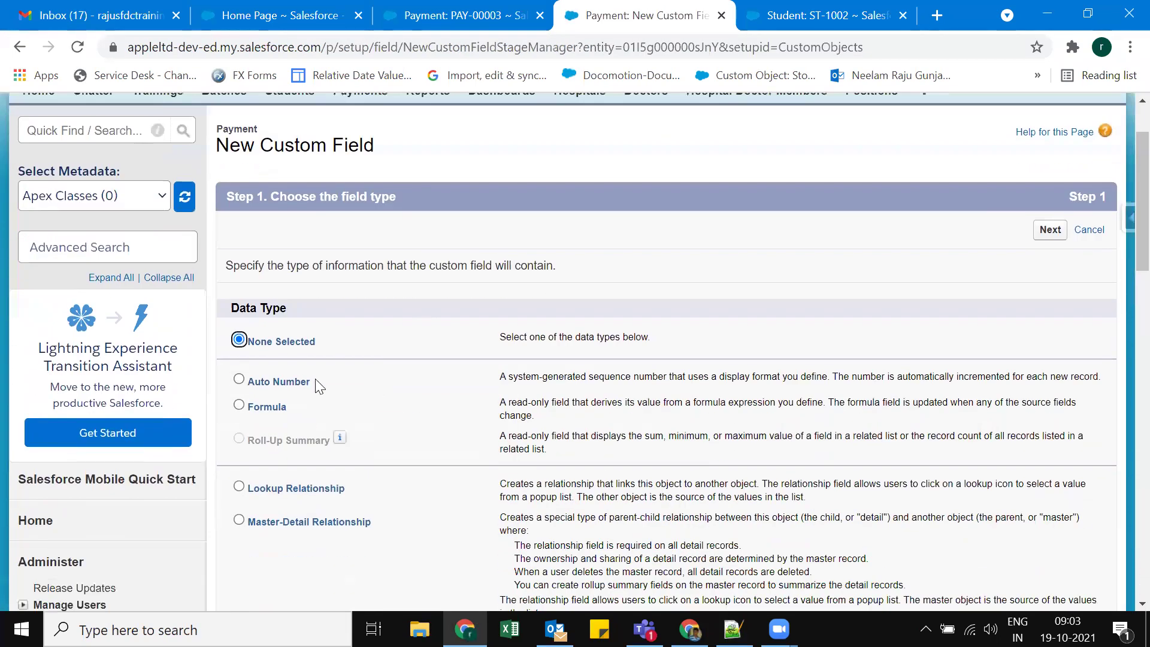
{"action": "left_click", "coordinate": [271, 410]}
{"action": "left_click", "coordinate": [1050, 229]}
Step: Label the new formula field "Payment Is Checked" and let the field name fill in as Payment_Is_Checked
{"action": "left_click", "coordinate": [457, 359]}
{"action": "type", "text": "P"}
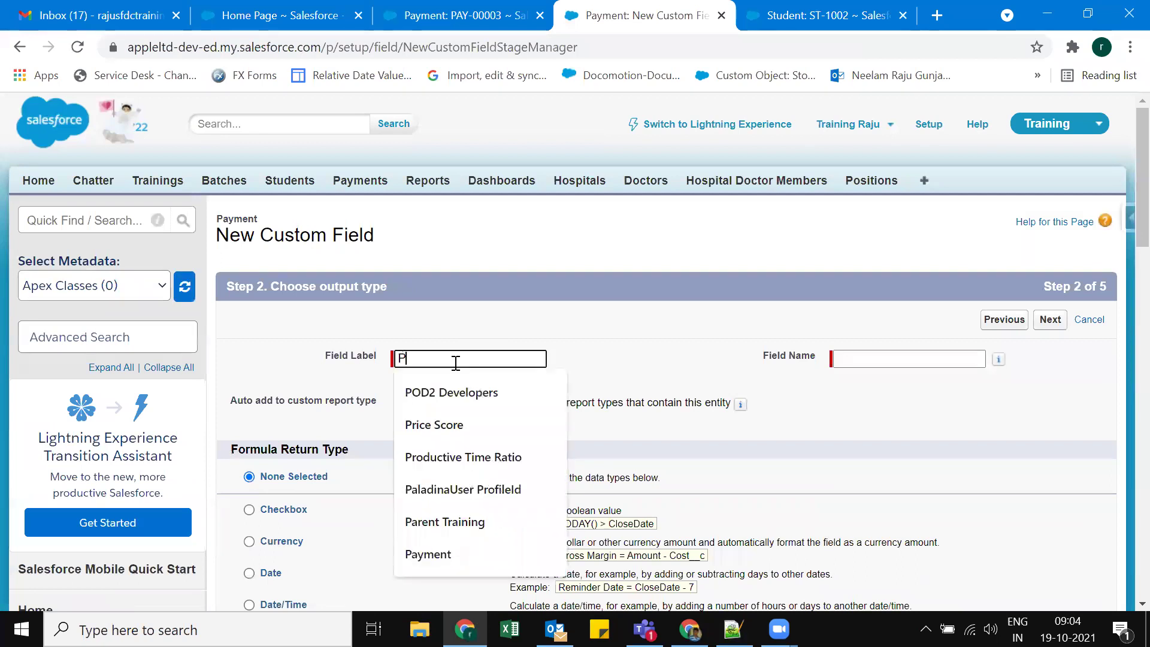
{"action": "type", "text": "ayment is"}
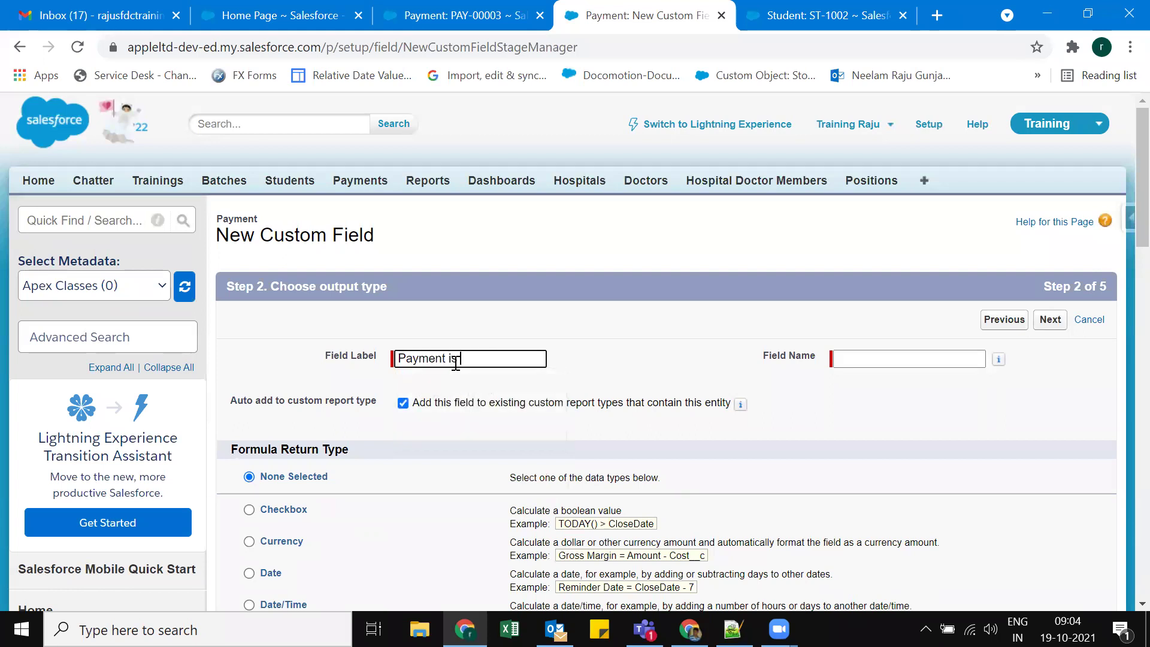
{"action": "type", "text": " Checked"}
{"action": "left_click", "coordinate": [452, 358]}
{"action": "key", "text": "BackSpace"}
{"action": "key", "text": "Delete"}
{"action": "type", "text": "Is"}
{"action": "key", "text": "Tab"}
{"action": "left_click", "coordinate": [939, 361]}
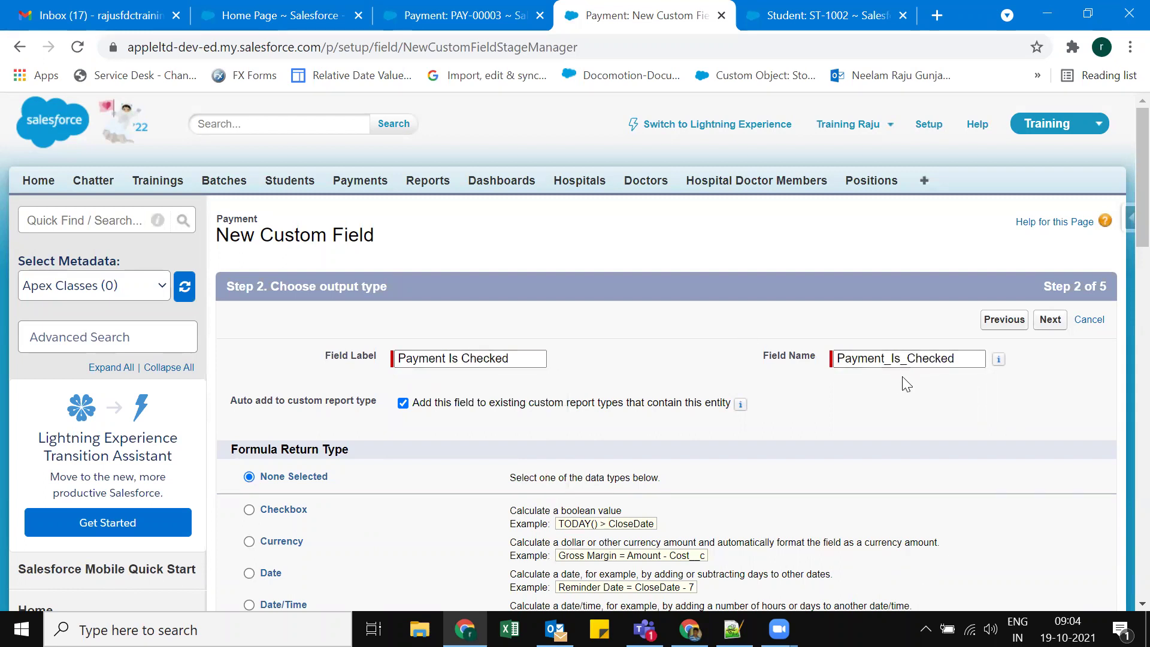
Step: Choose Checkbox as the formula return type and proceed to the empty advanced formula editor
{"action": "scroll", "coordinate": [597, 374], "scroll_direction": "down", "scroll_amount": 6}
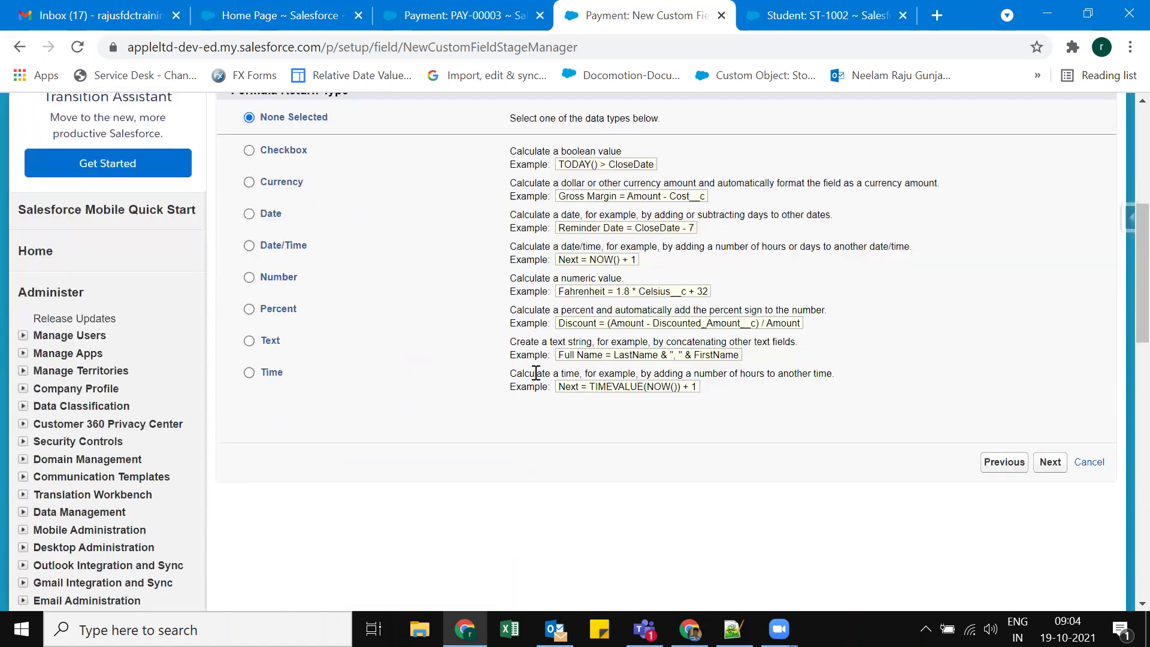
{"action": "scroll", "coordinate": [540, 359], "scroll_direction": "up", "scroll_amount": 4}
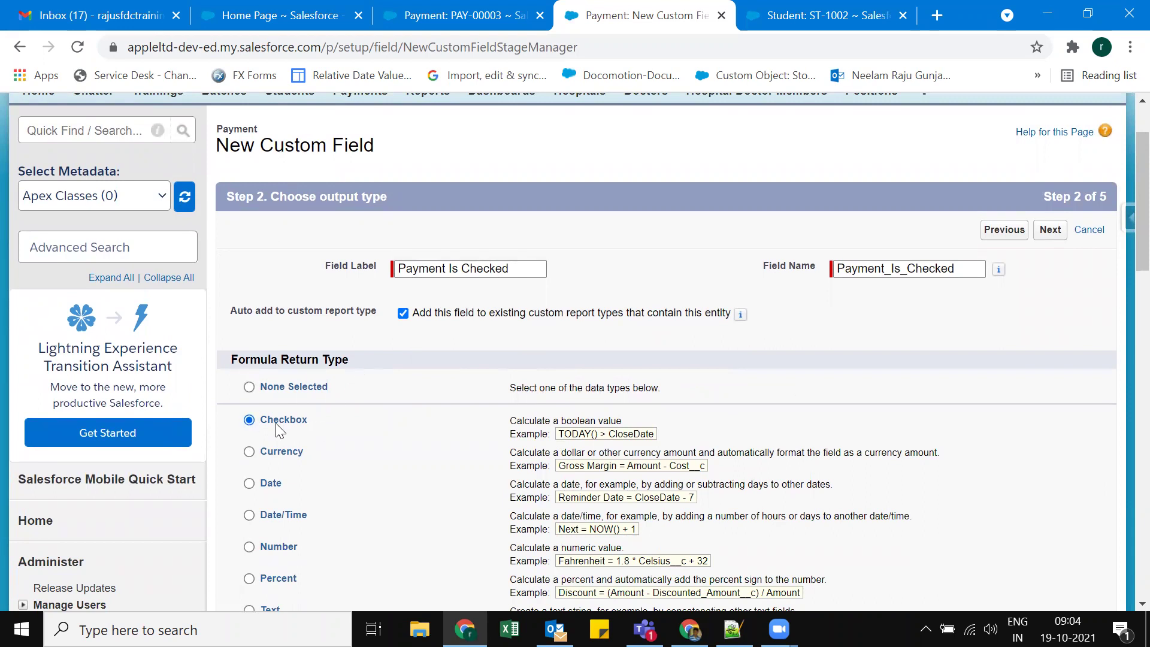
{"action": "left_click", "coordinate": [1062, 234]}
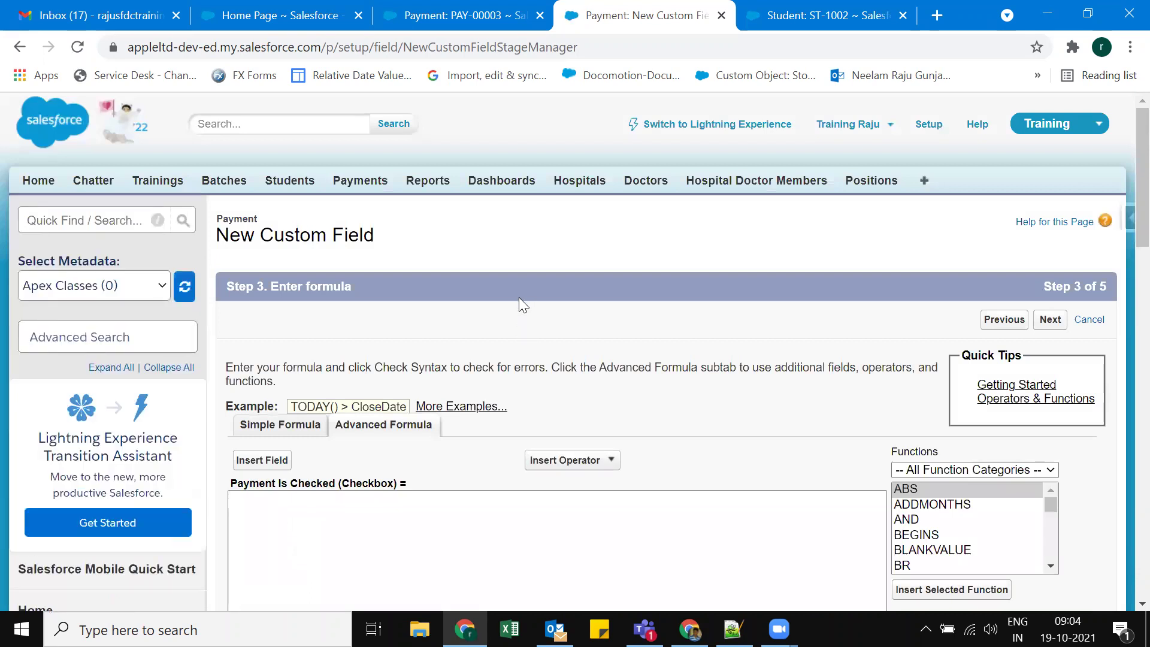
{"action": "scroll", "coordinate": [519, 297], "scroll_direction": "down", "scroll_amount": 1}
{"action": "left_click", "coordinate": [360, 338]}
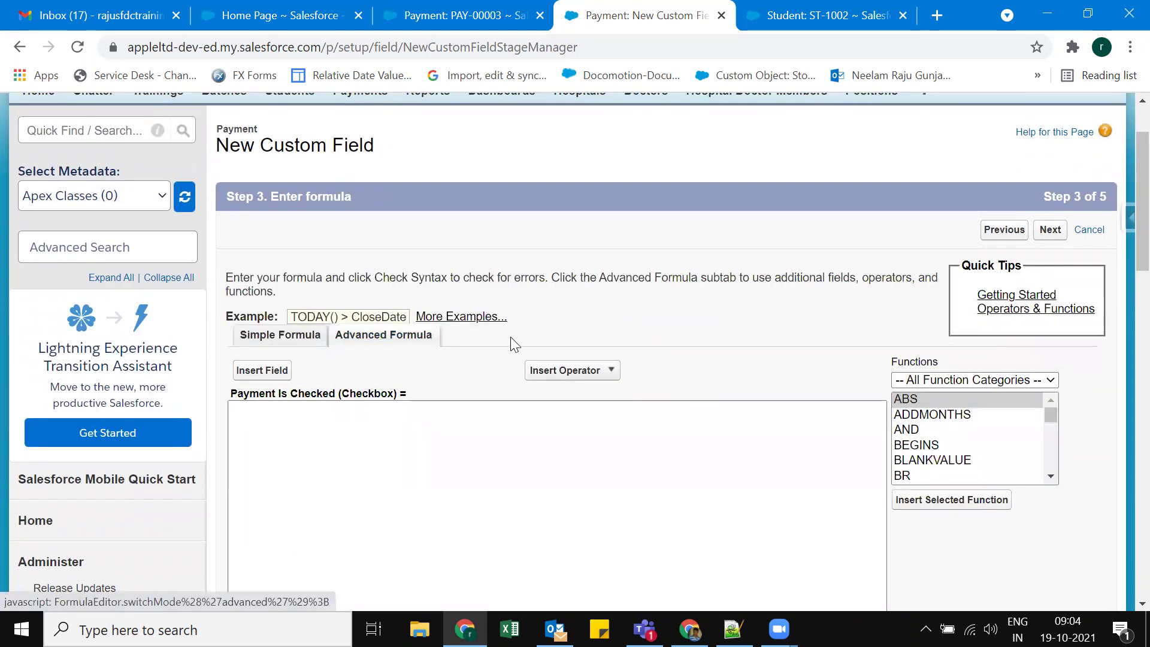
{"action": "left_click", "coordinate": [373, 449]}
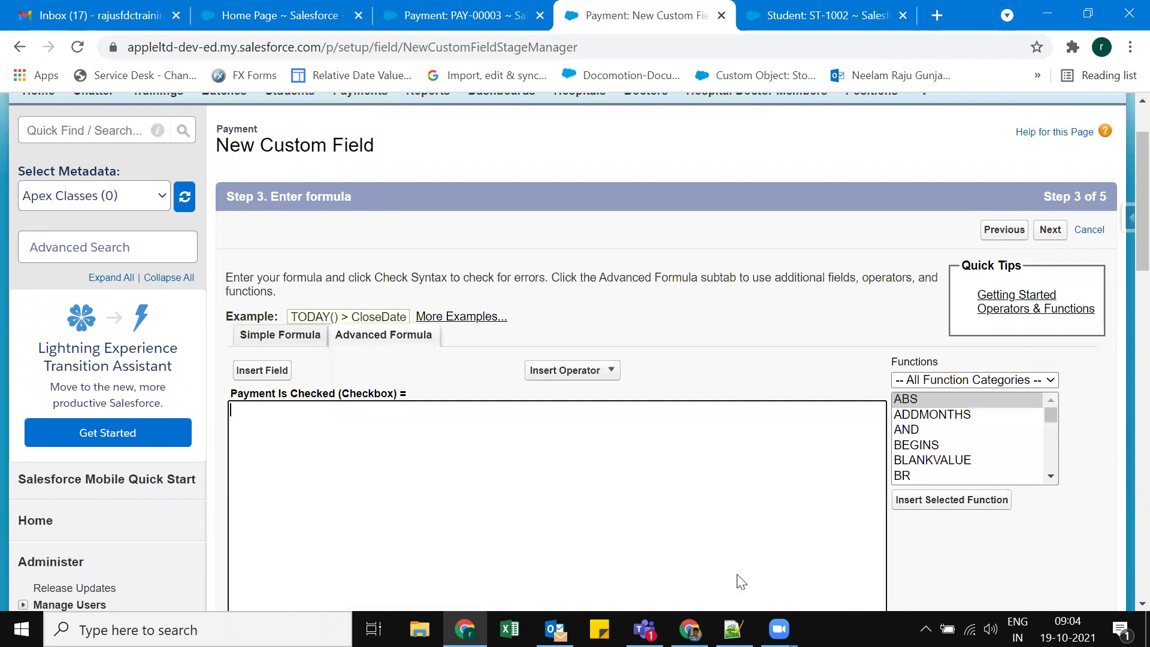
Step: Switch to Notepad++ and reread the requirement's amount condition and its "true" value
{"action": "key", "text": "alt+Tab"}
{"action": "left_click_drag", "start_coordinate": [473, 336], "coordinate": [753, 336]}
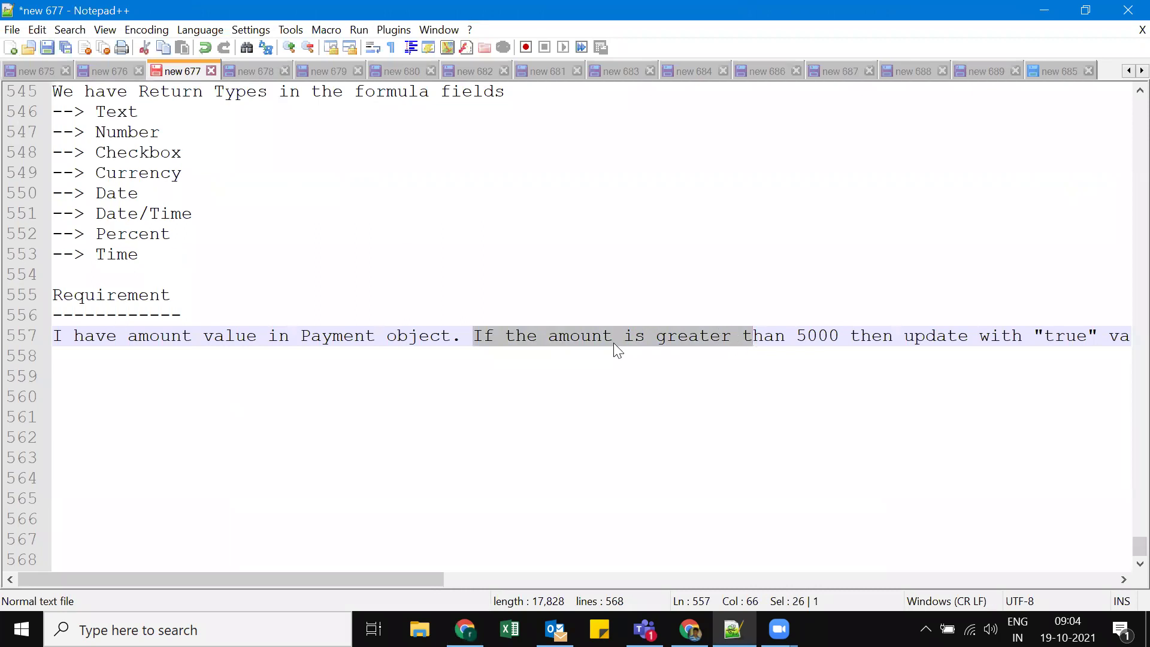
{"action": "left_click", "coordinate": [557, 336]}
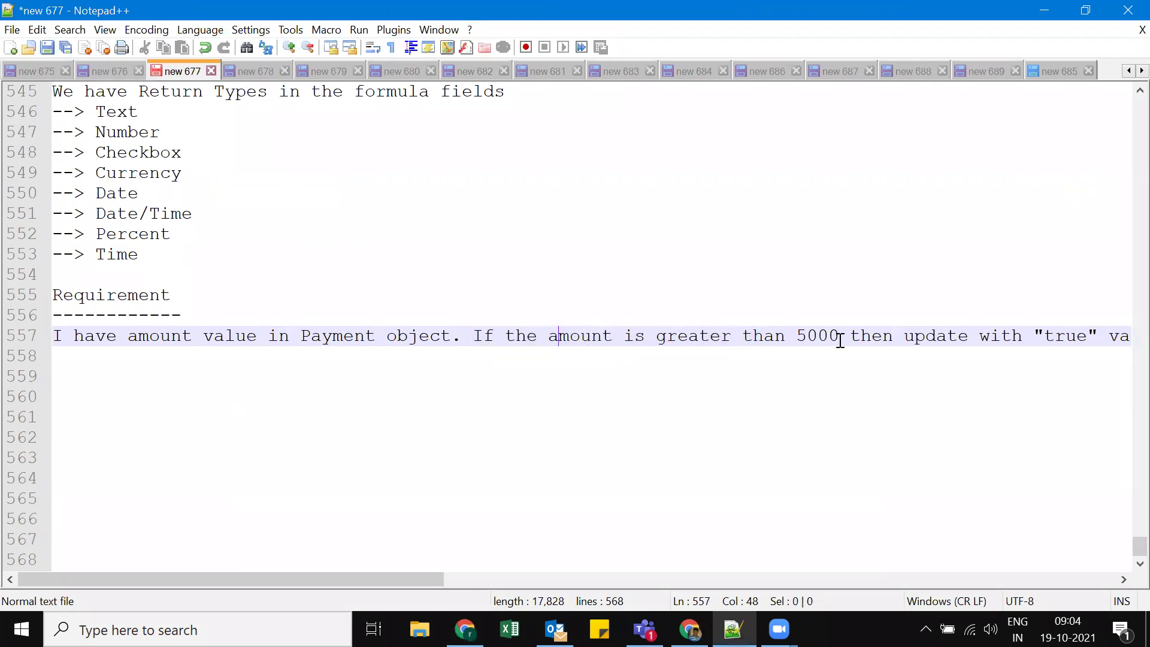
{"action": "double_click", "coordinate": [1068, 335]}
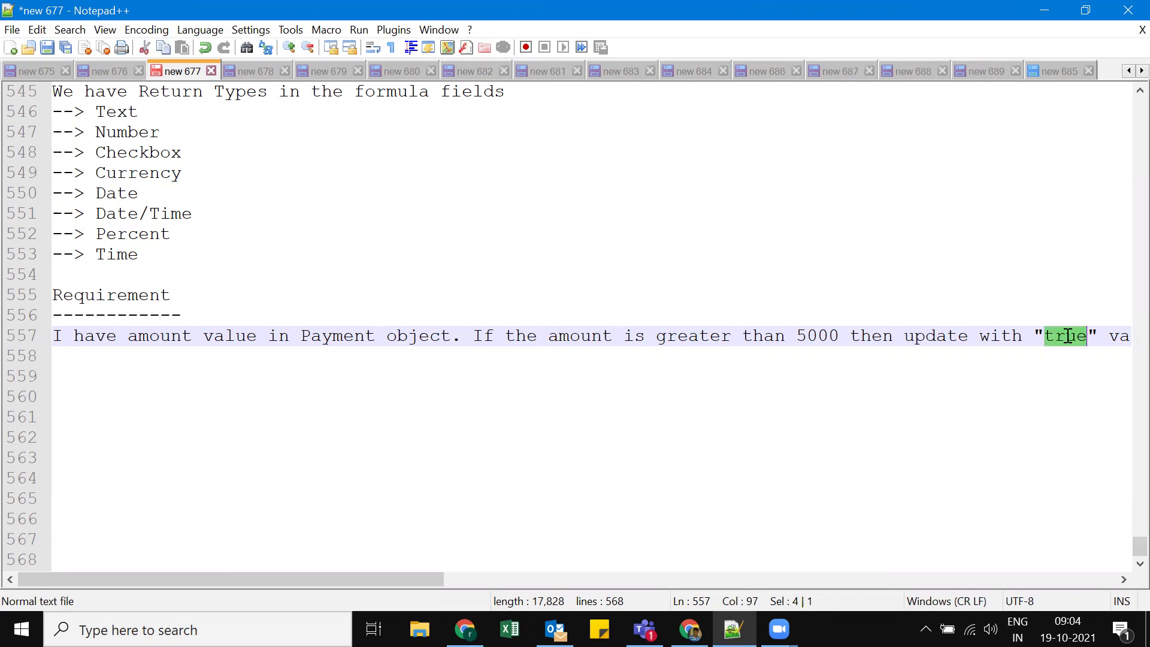
{"action": "left_click", "coordinate": [1070, 405]}
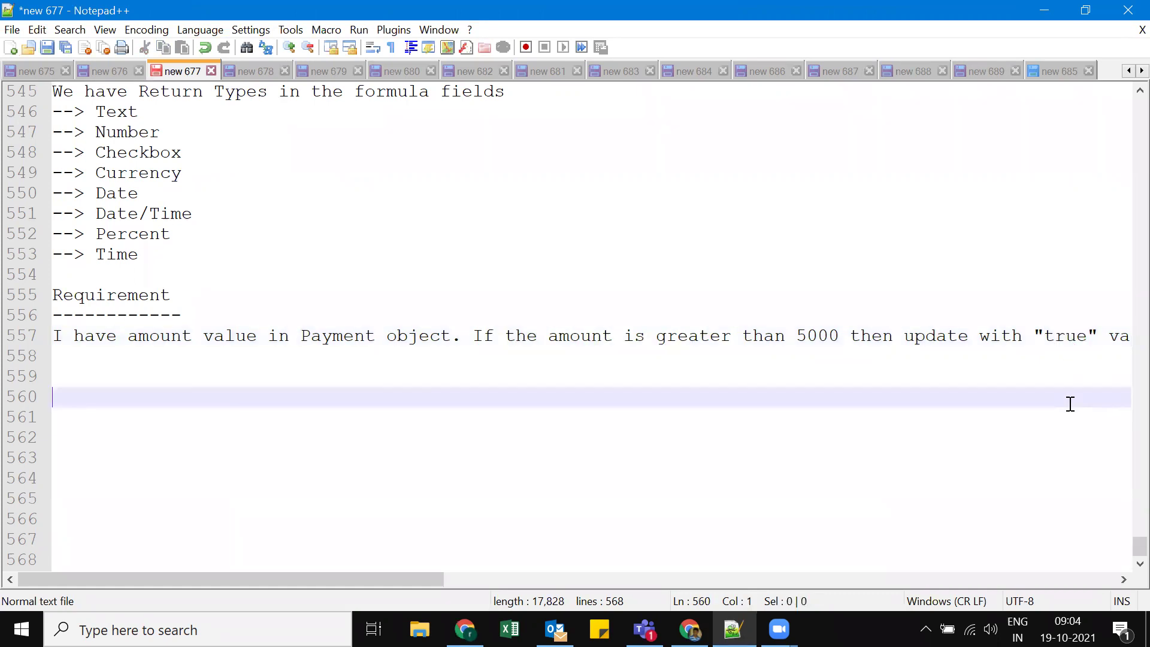
Step: Return to Salesforce in Chrome and insert the IF function template into the Payment Is Checked formula
{"action": "left_click", "coordinate": [1052, 13]}
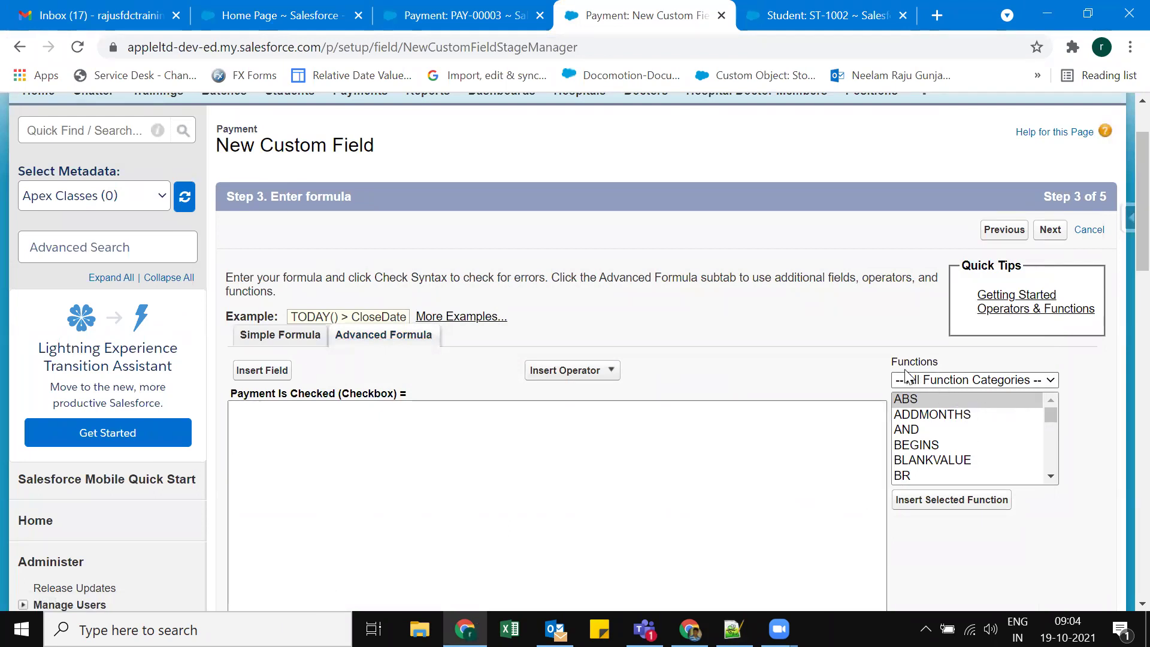
{"action": "left_click_drag", "start_coordinate": [1053, 479], "coordinate": [1053, 483]}
{"action": "left_click", "coordinate": [903, 427]}
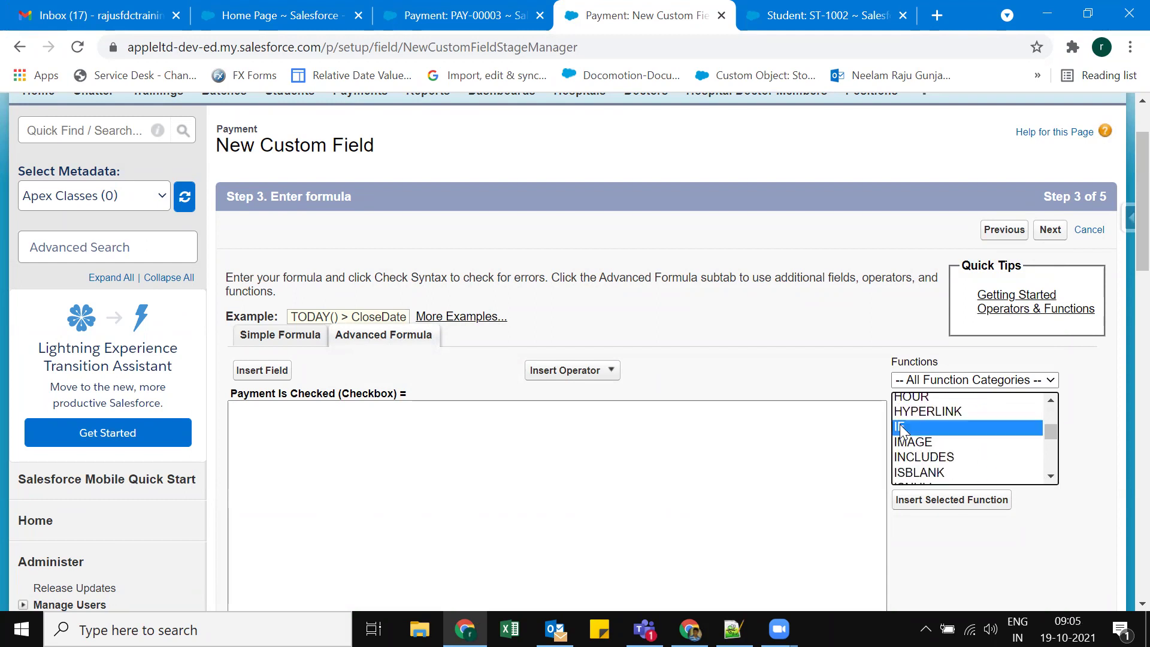
{"action": "left_click", "coordinate": [969, 500]}
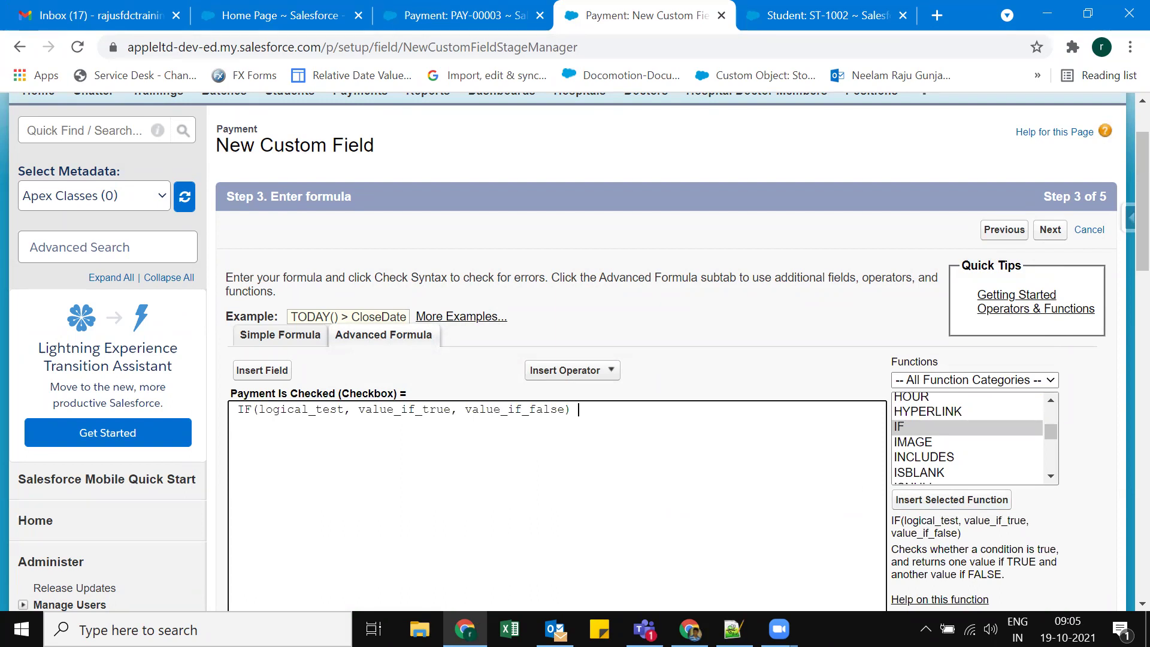
Step: Switch to Notepad++ and begin an if statement with "if(condition)" below the amount requirement
{"action": "key", "text": "alt+Tab"}
{"action": "type", "text": "i"}
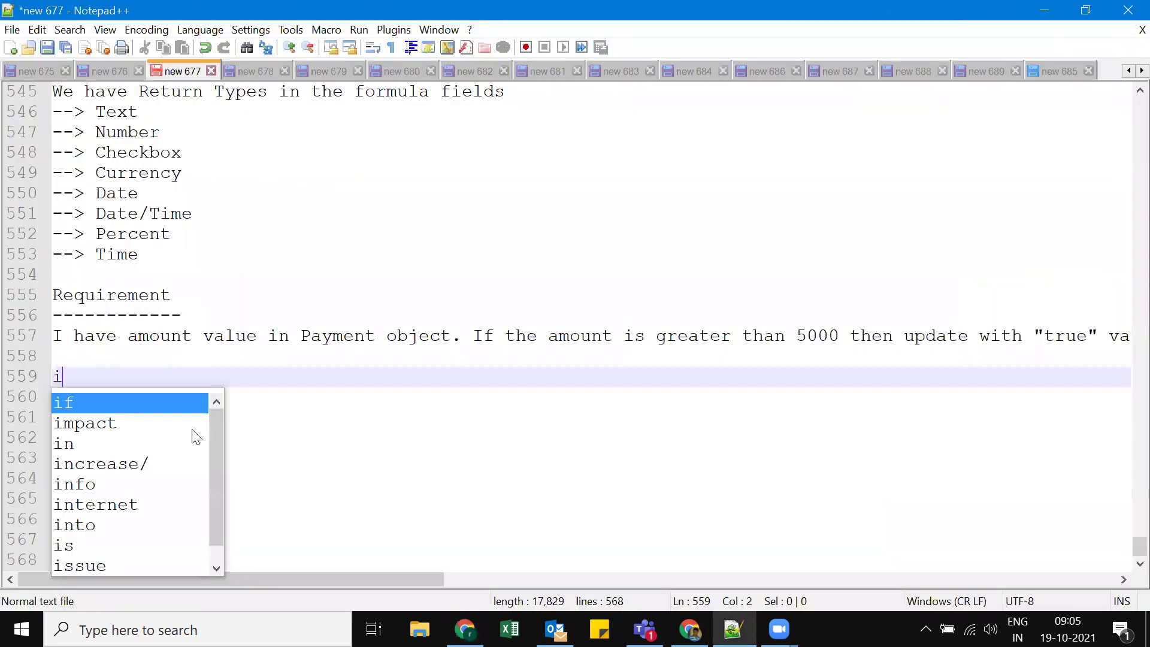
{"action": "type", "text": "f(cond"}
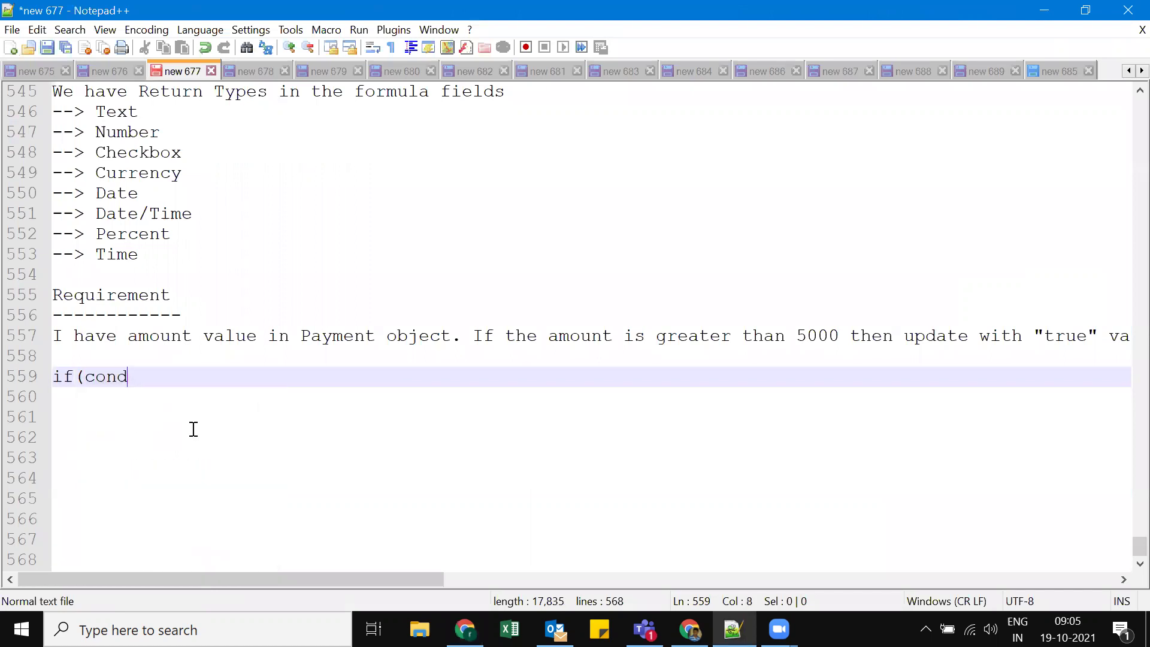
{"action": "type", "text": "ition){"}
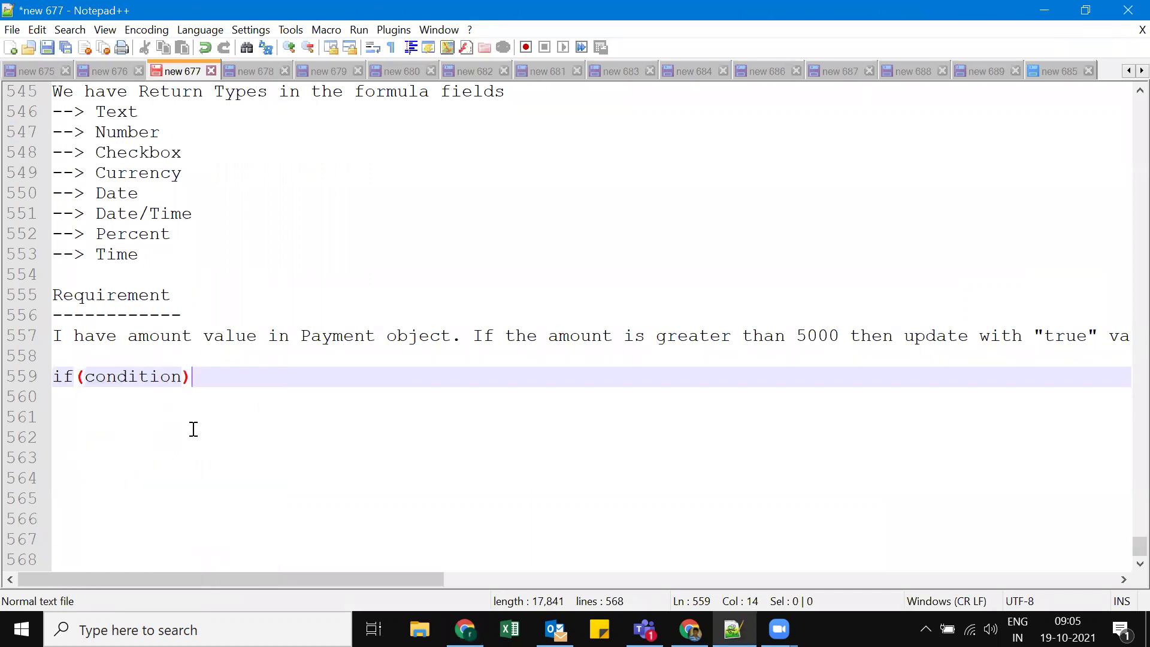
Step: Complete the if(condition) line with a braced block containing the placeholder comment "// statement"
{"action": "key", "text": "Return"}
{"action": "type", "text": "// "}
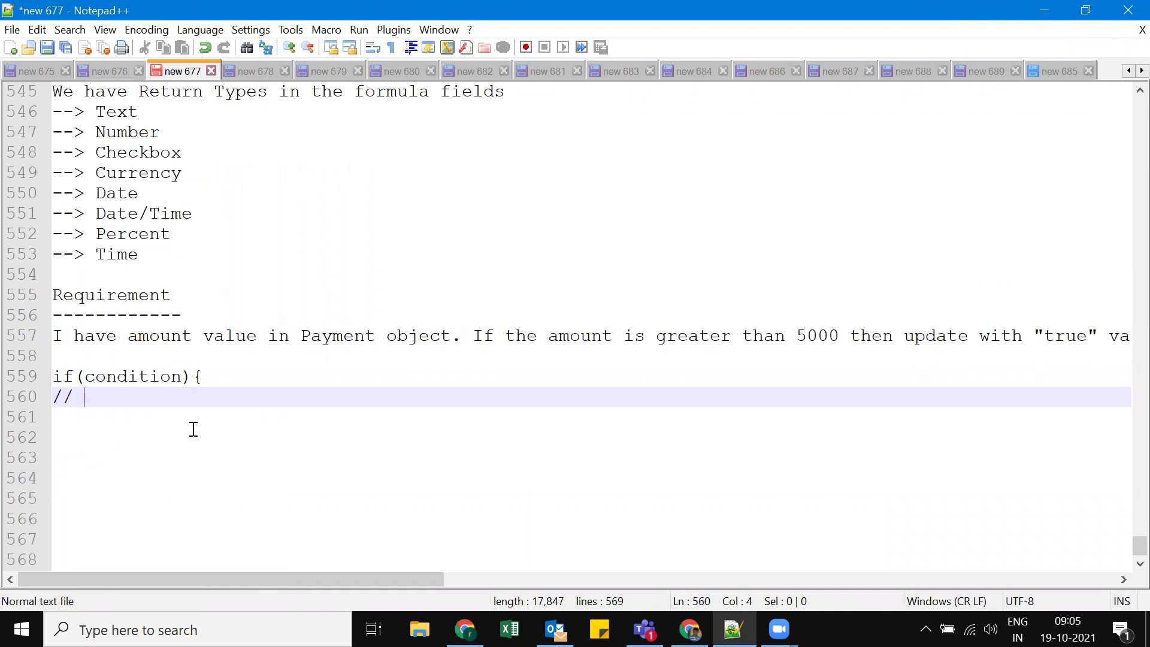
{"action": "type", "text": "statement"}
{"action": "key", "text": "Return"}
{"action": "type", "text": "}"}
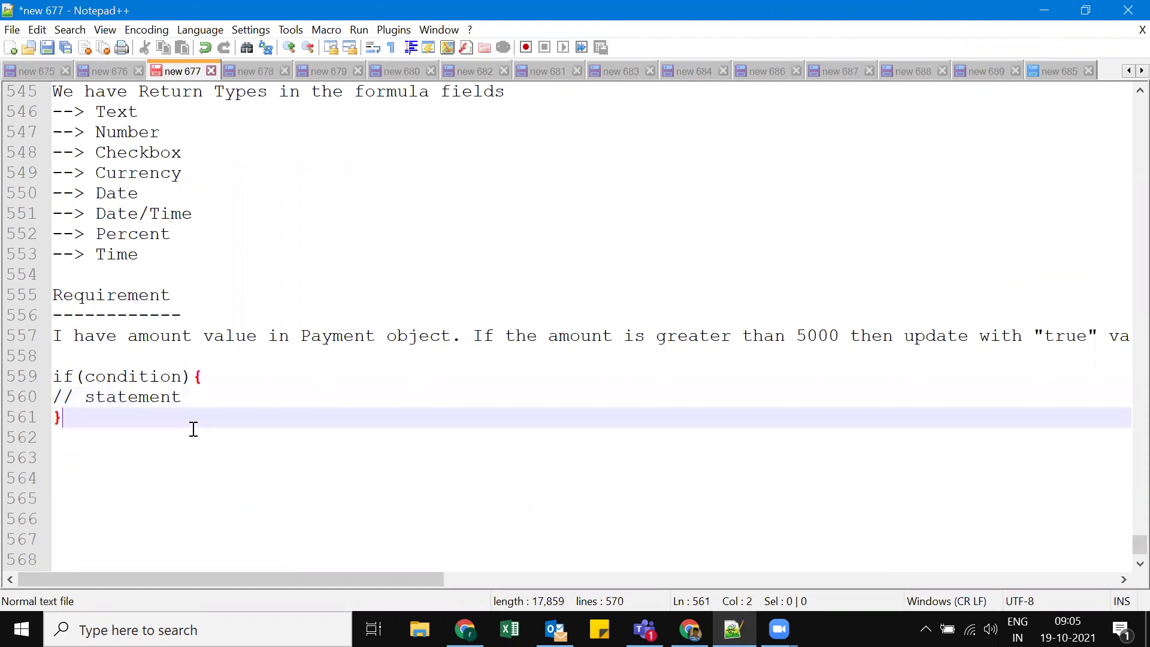
Step: Add an else block in braces below the if block, containing the placeholder comment "//statement"
{"action": "key", "text": "Return"}
{"action": "type", "text": "else"}
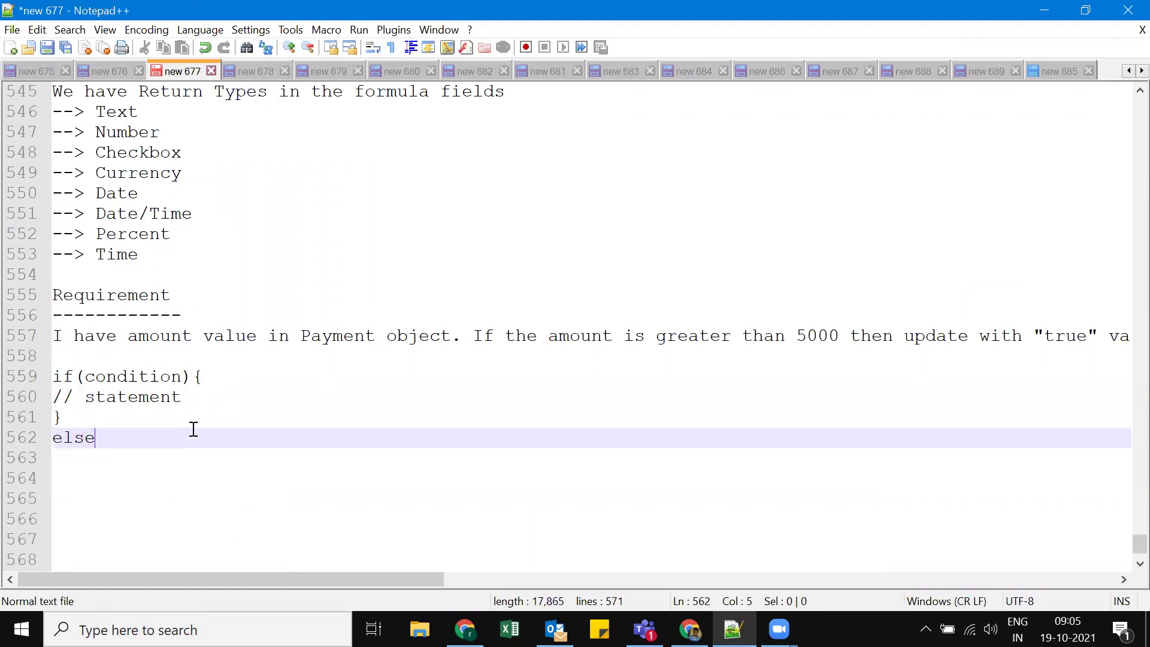
{"action": "type", "text": "{"}
{"action": "key", "text": "Return"}
{"action": "type", "text": "//statement"}
{"action": "key", "text": "Escape"}
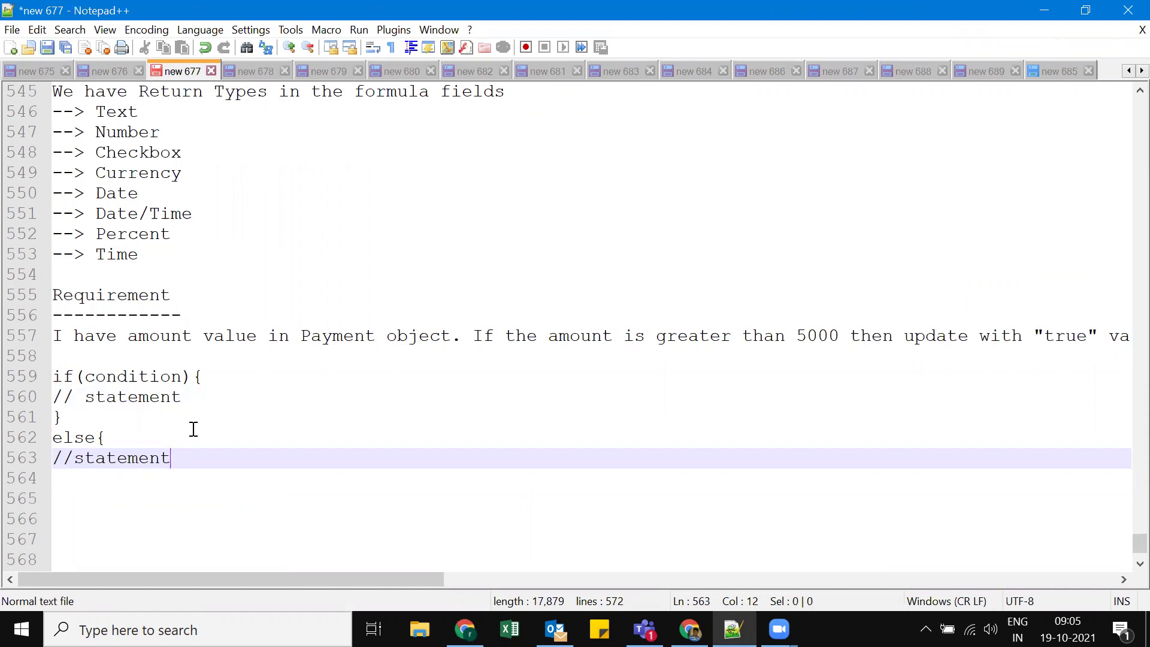
{"action": "key", "text": "Return"}
{"action": "type", "text": "}"}
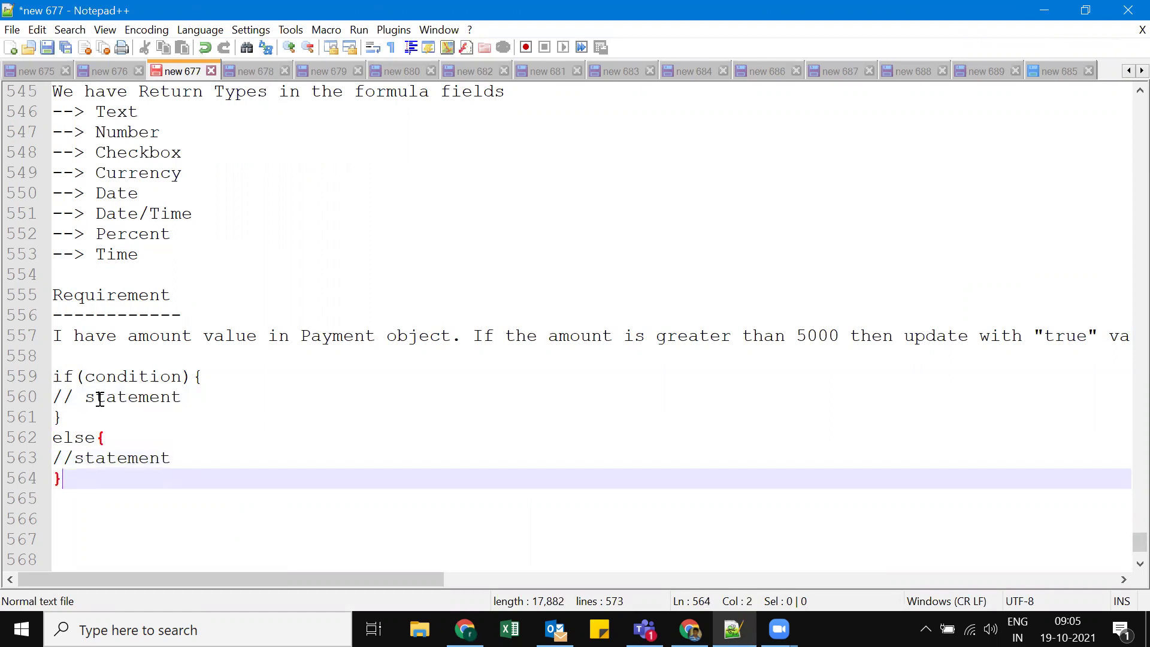
Step: Examine the generic if/else template: its condition, the if statement and the else statement
{"action": "left_click_drag", "start_coordinate": [54, 377], "coordinate": [95, 409]}
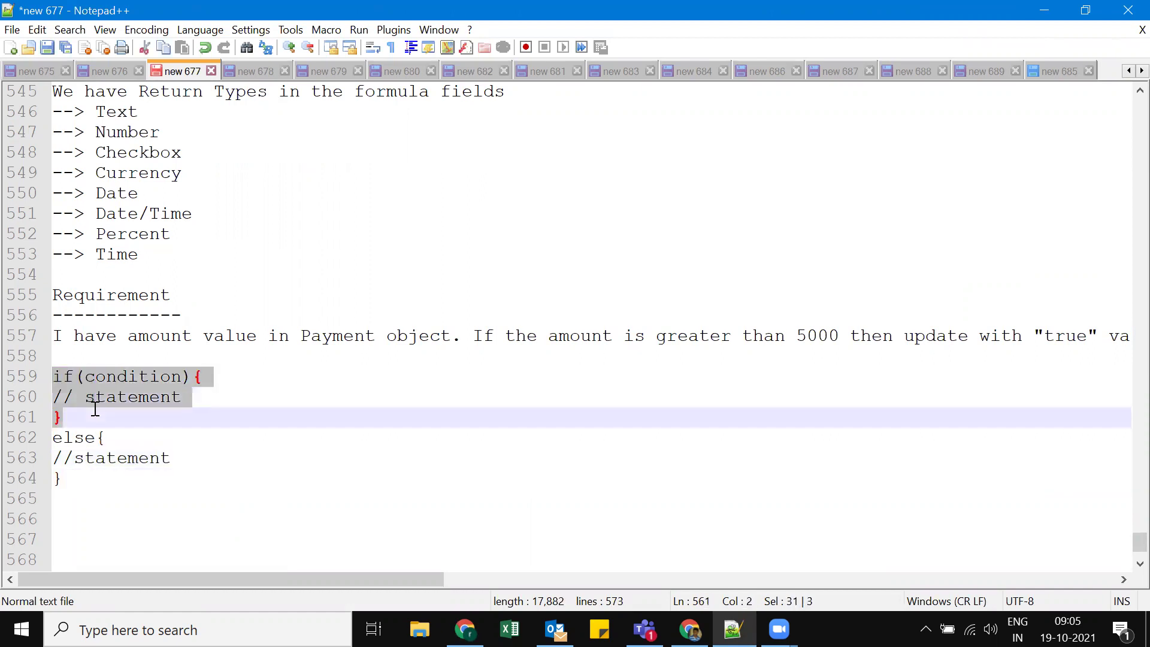
{"action": "double_click", "coordinate": [137, 375]}
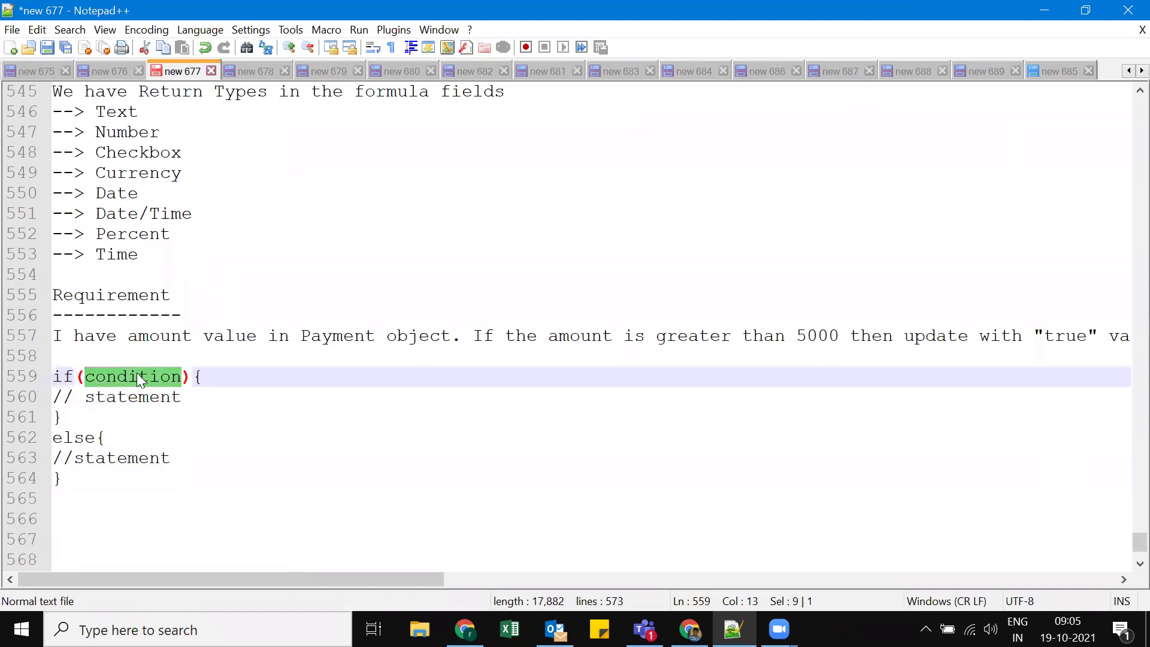
{"action": "left_click_drag", "start_coordinate": [54, 396], "coordinate": [188, 397]}
{"action": "left_click", "coordinate": [196, 400]}
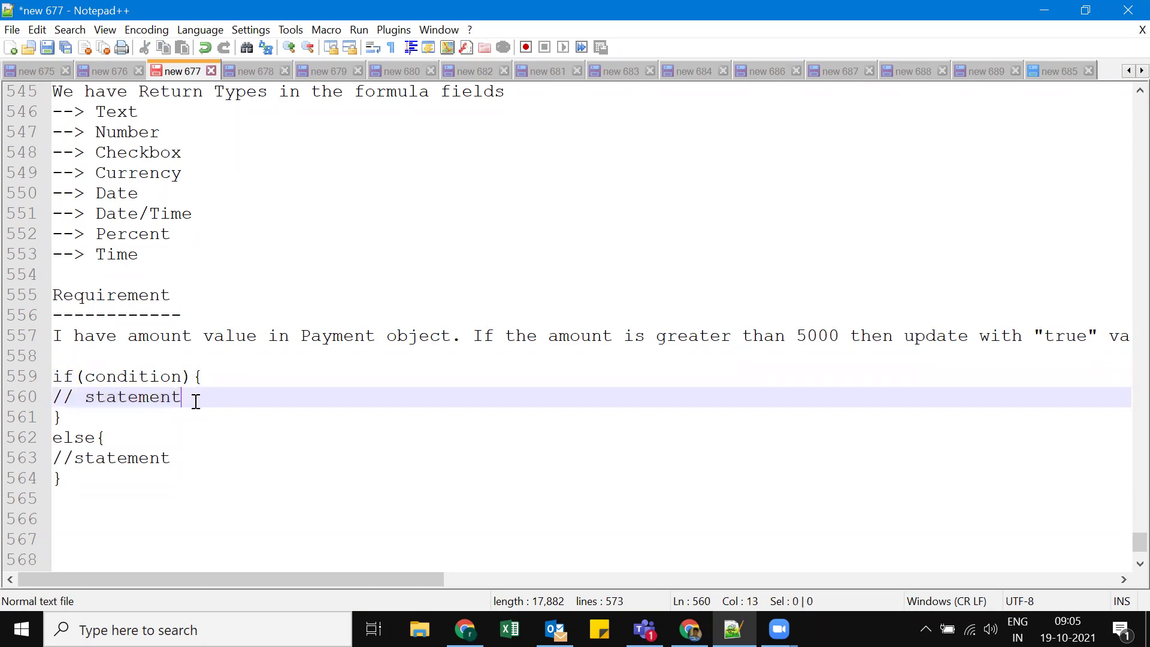
{"action": "left_click_drag", "start_coordinate": [56, 462], "coordinate": [160, 456]}
{"action": "double_click", "coordinate": [128, 377]}
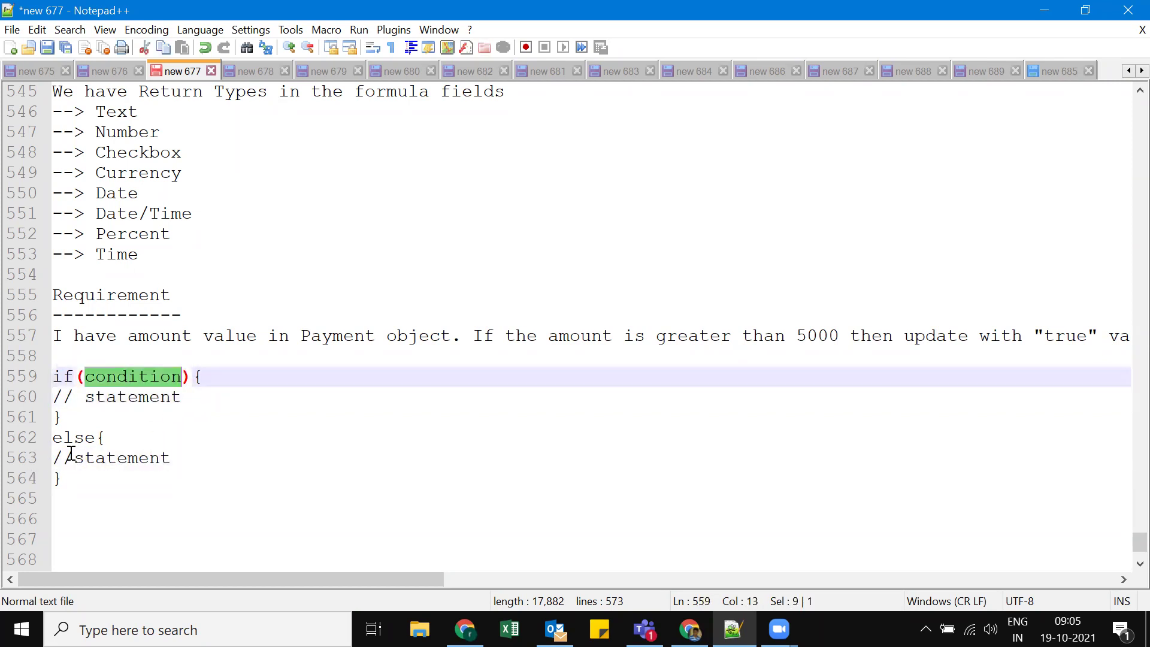
{"action": "left_click_drag", "start_coordinate": [55, 458], "coordinate": [170, 458]}
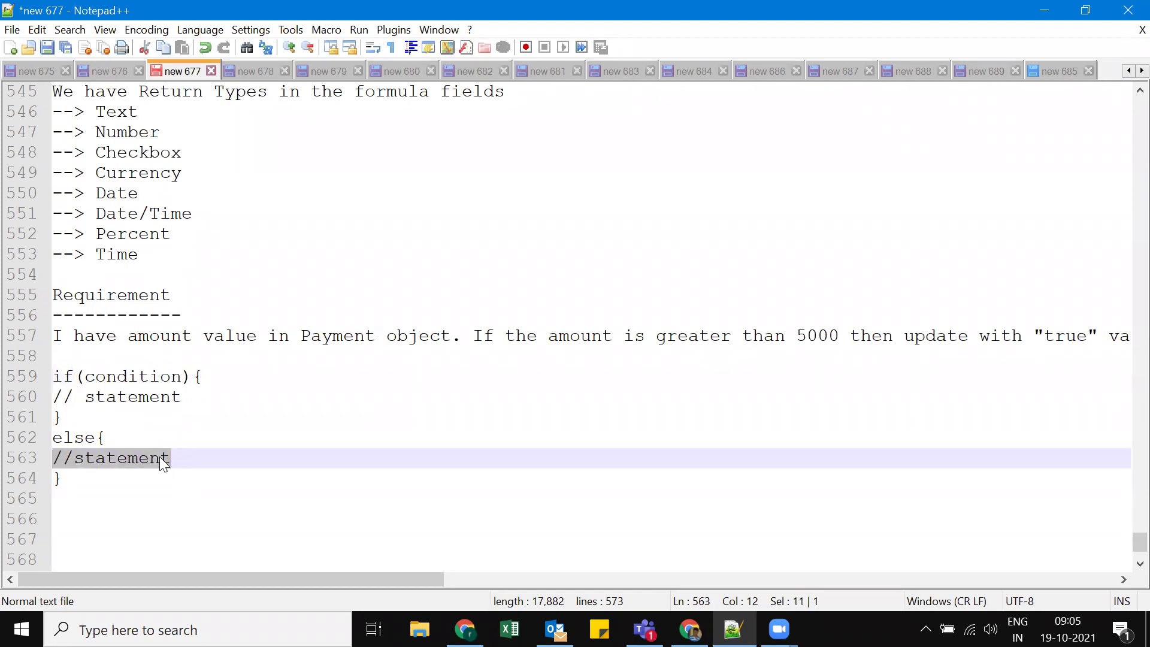
{"action": "left_click", "coordinate": [195, 452]}
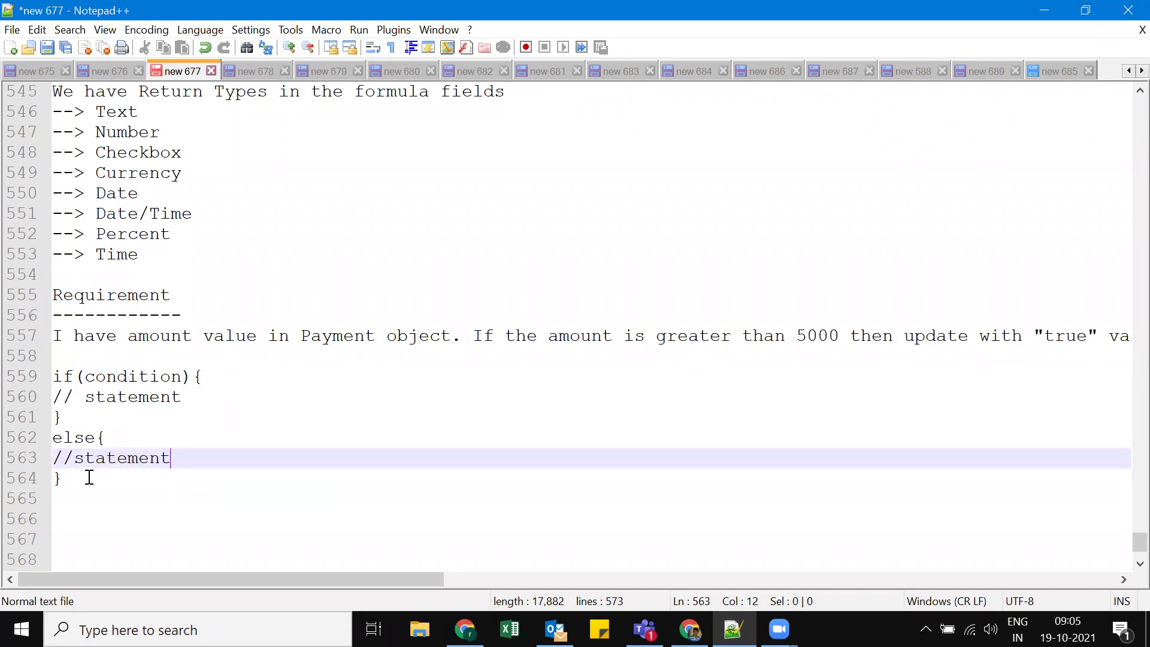
Step: Below the template, write an if(amount>5000) block in braces that contains field=true;
{"action": "left_click", "coordinate": [63, 505]}
{"action": "key", "text": "Return"}
{"action": "type", "text": "if"}
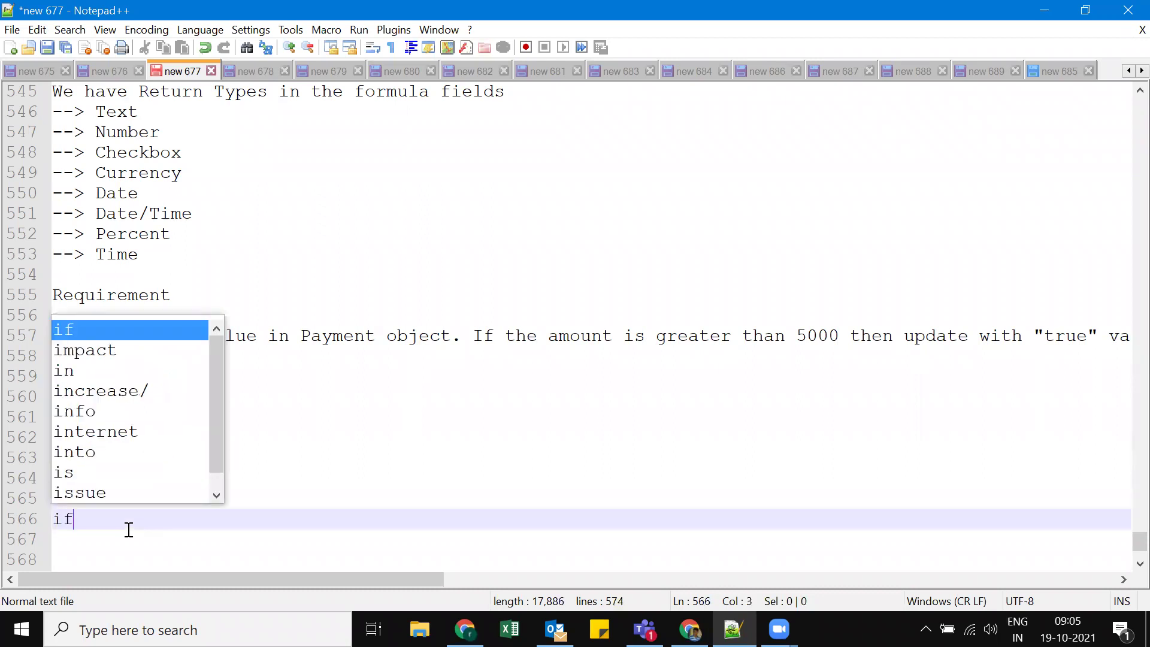
{"action": "type", "text": "(amoun"}
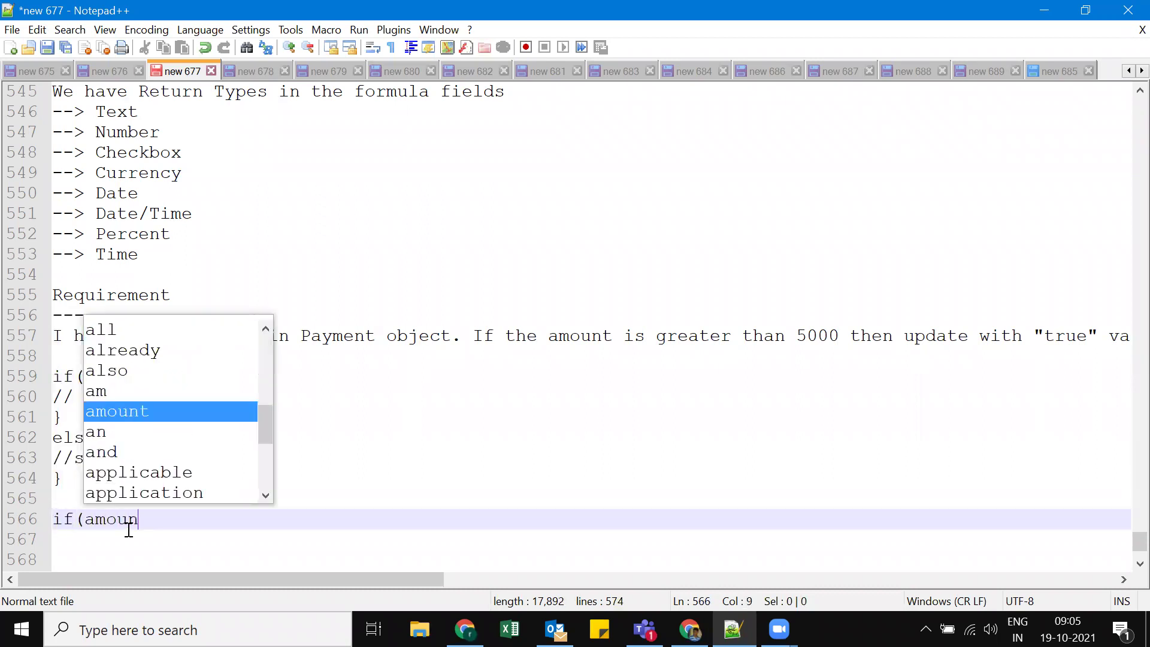
{"action": "type", "text": "t>500"}
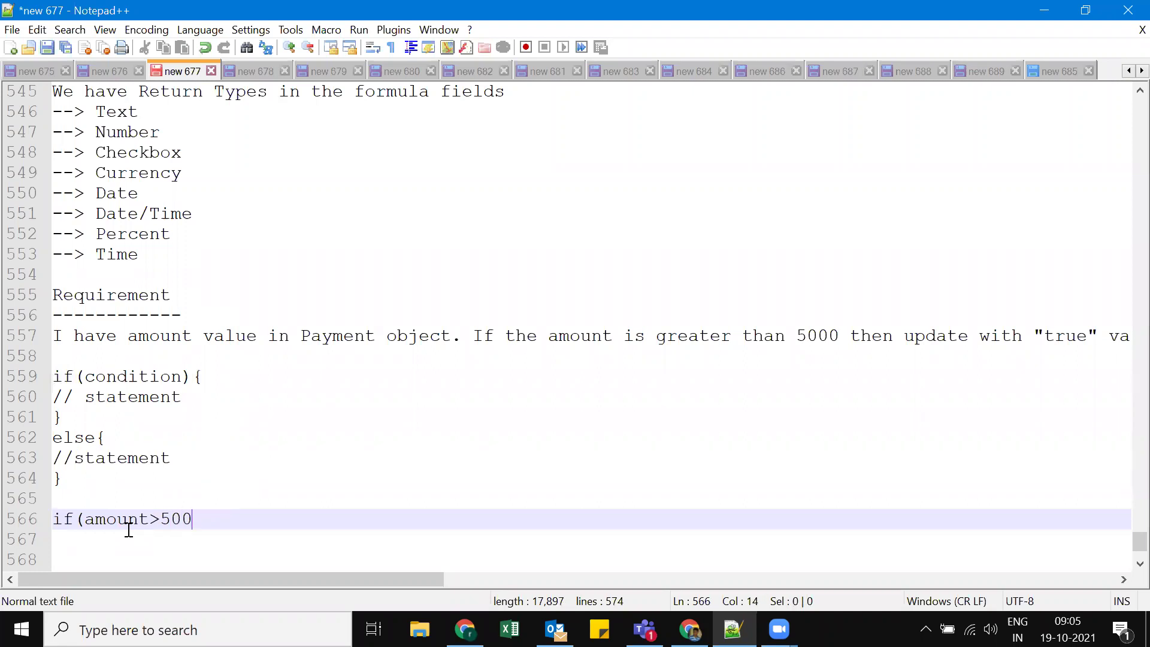
{"action": "type", "text": "0){"}
{"action": "key", "text": "Return"}
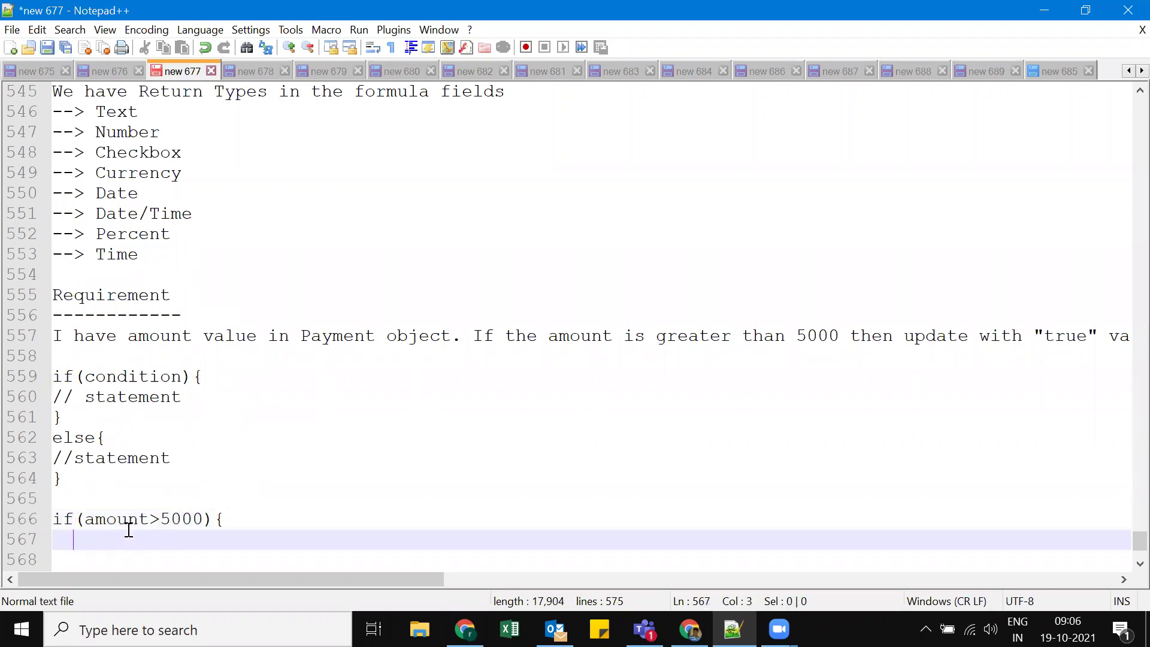
{"action": "type", "text": "field"}
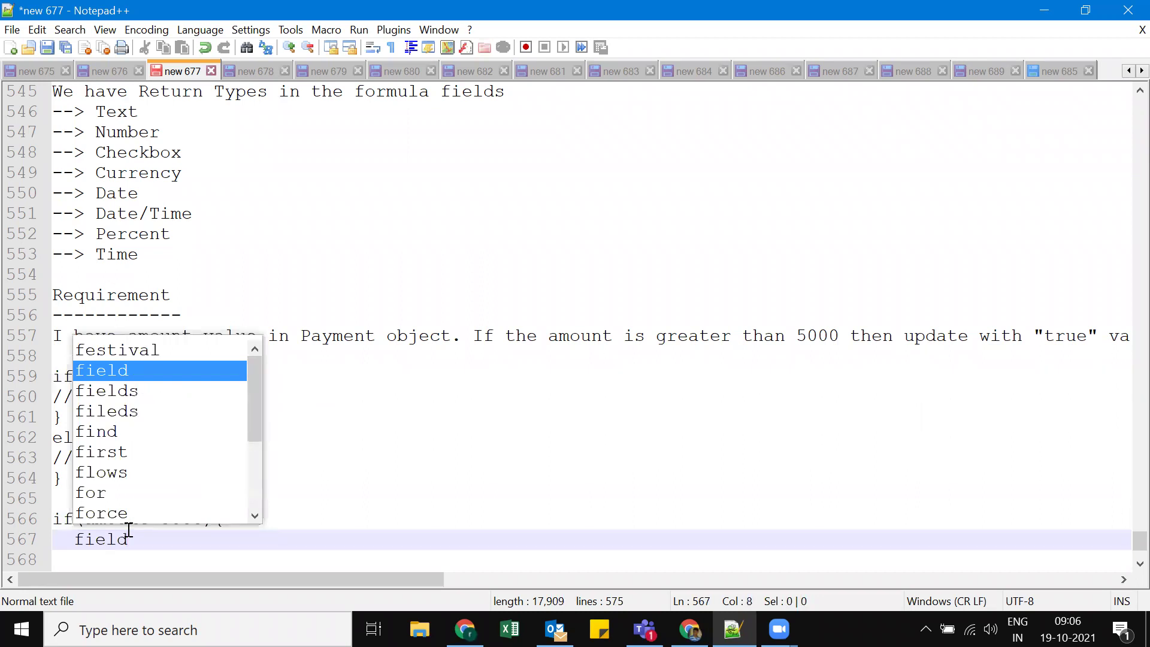
{"action": "type", "text": "=true;"}
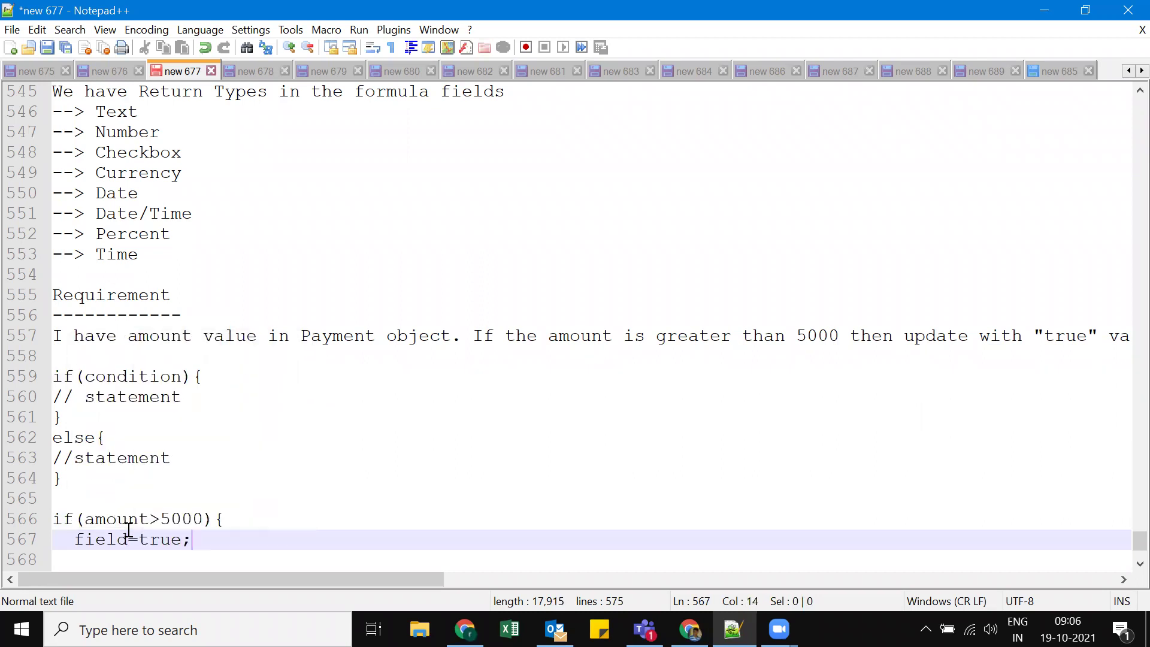
{"action": "key", "text": "Return"}
{"action": "type", "text": "}"}
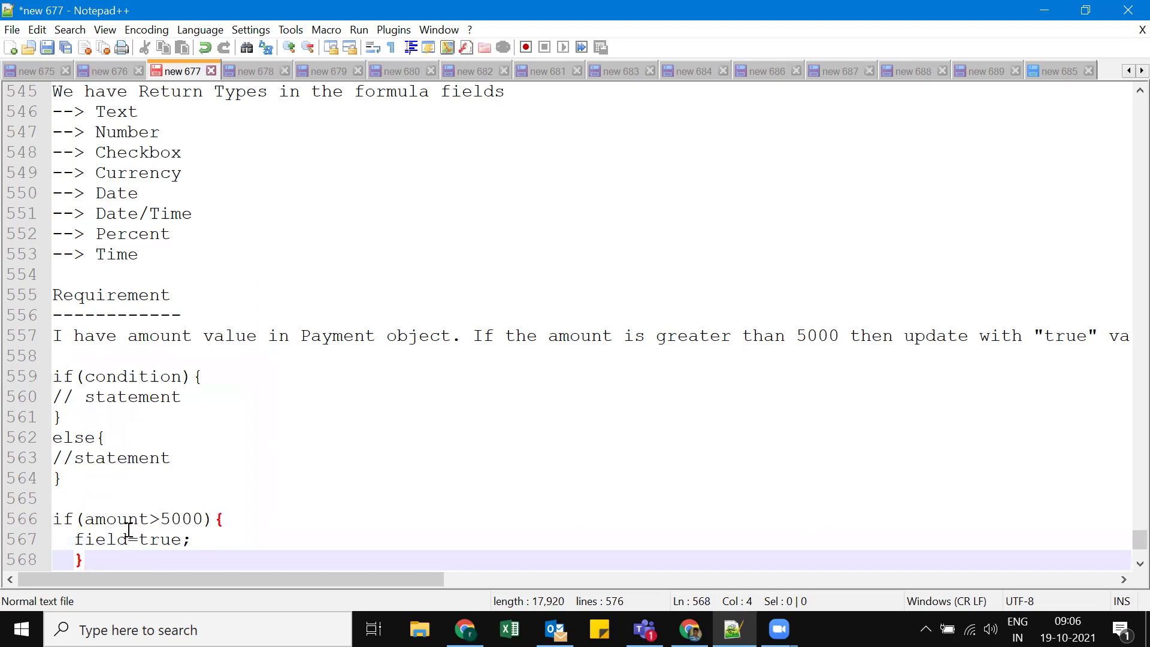
Step: Add an else block in braces after the amount>5000 block, containing field=false;
{"action": "key", "text": "Return"}
{"action": "type", "text": "els"}
{"action": "type", "text": "e{"}
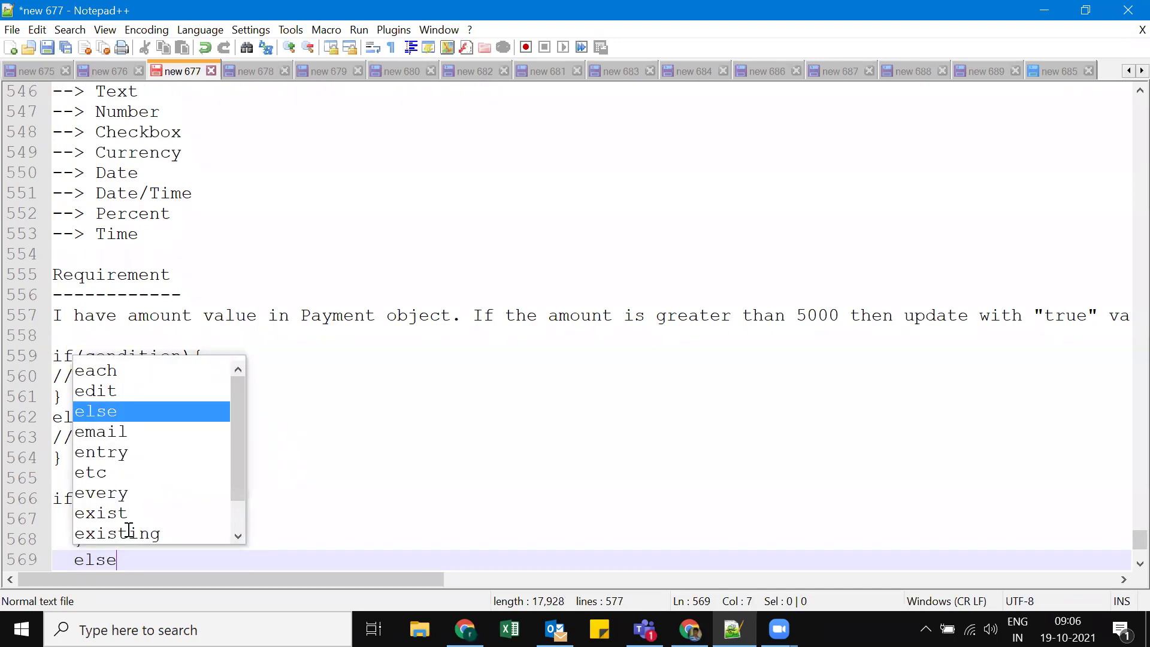
{"action": "key", "text": "Return"}
{"action": "type", "text": "firld"}
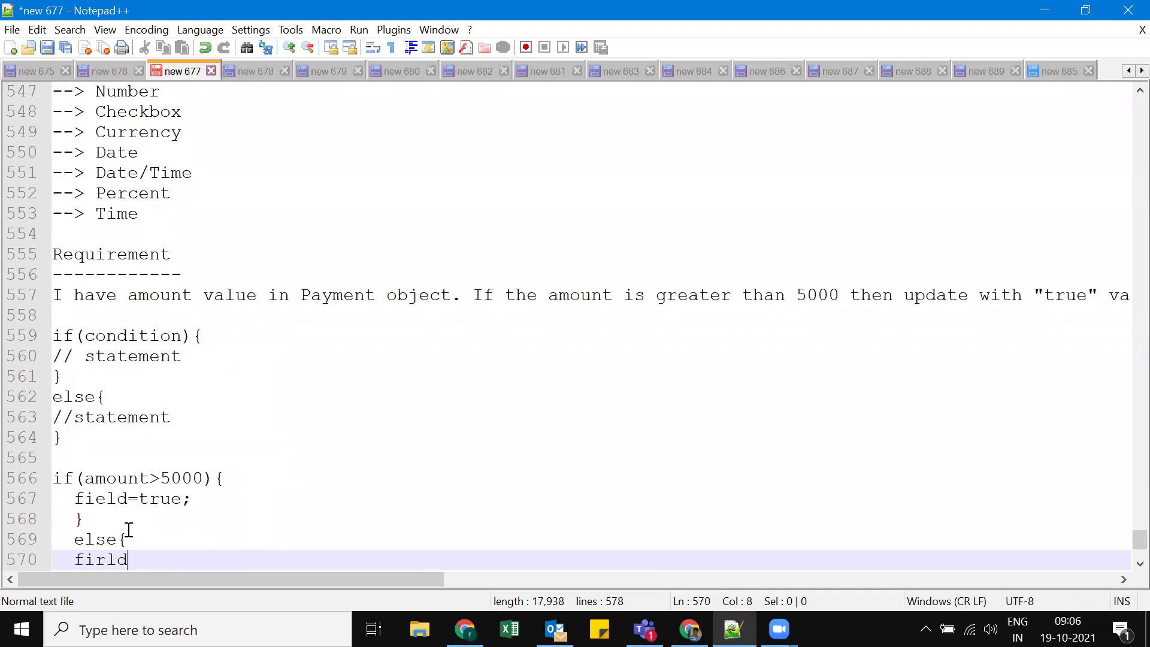
{"action": "key", "text": "BackSpace"}
{"action": "key", "text": "BackSpace"}
{"action": "key", "text": "BackSpace"}
{"action": "type", "text": "e"}
{"action": "key", "text": "Return"}
{"action": "type", "text": "=false;"}
{"action": "key", "text": "Return"}
{"action": "type", "text": "}"}
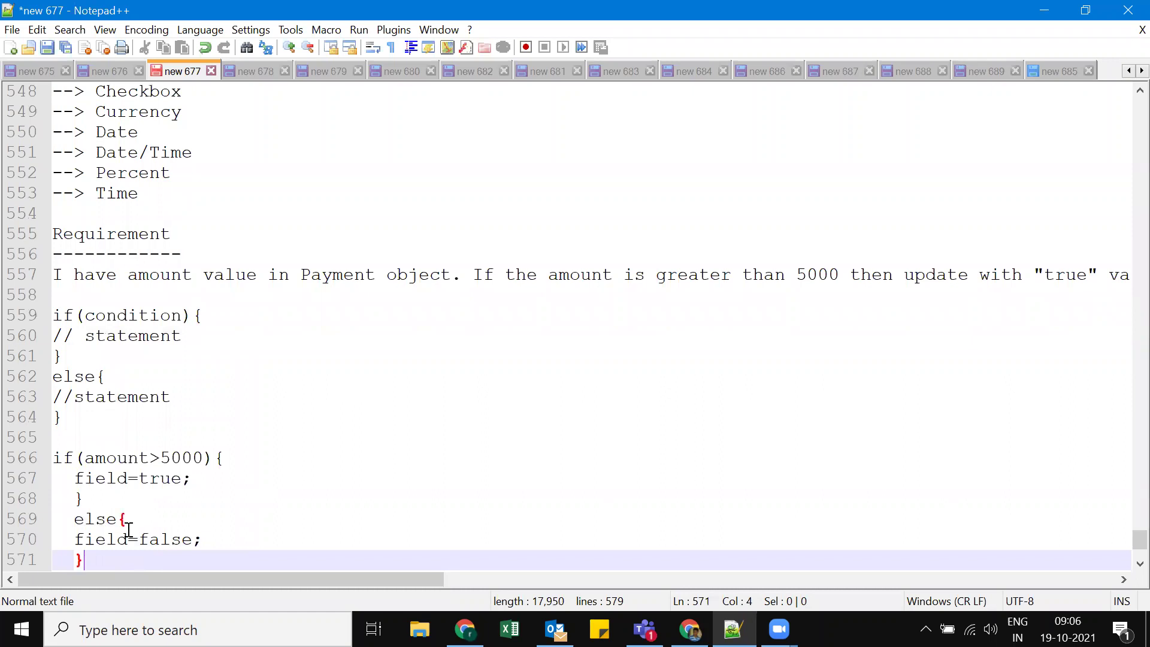
Step: Indent the if(amount>5000) line and indent the field=true; and field=false; lines one level deeper inside their blocks
{"action": "left_click", "coordinate": [56, 457]}
{"action": "key", "text": "Tab"}
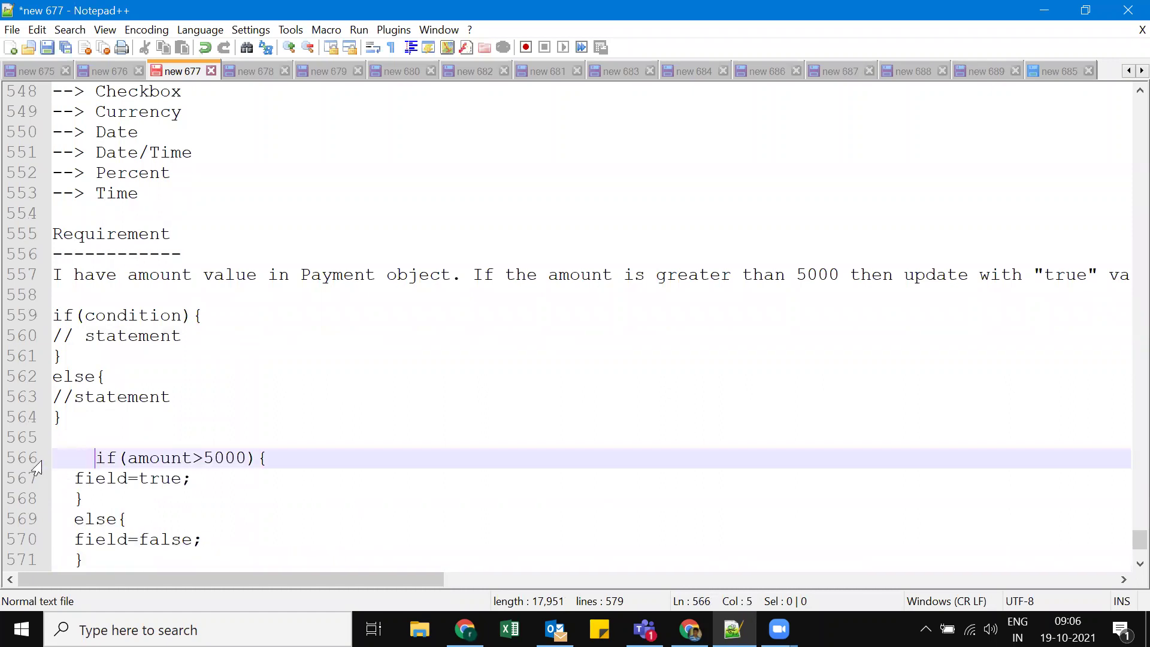
{"action": "key", "text": "BackSpace"}
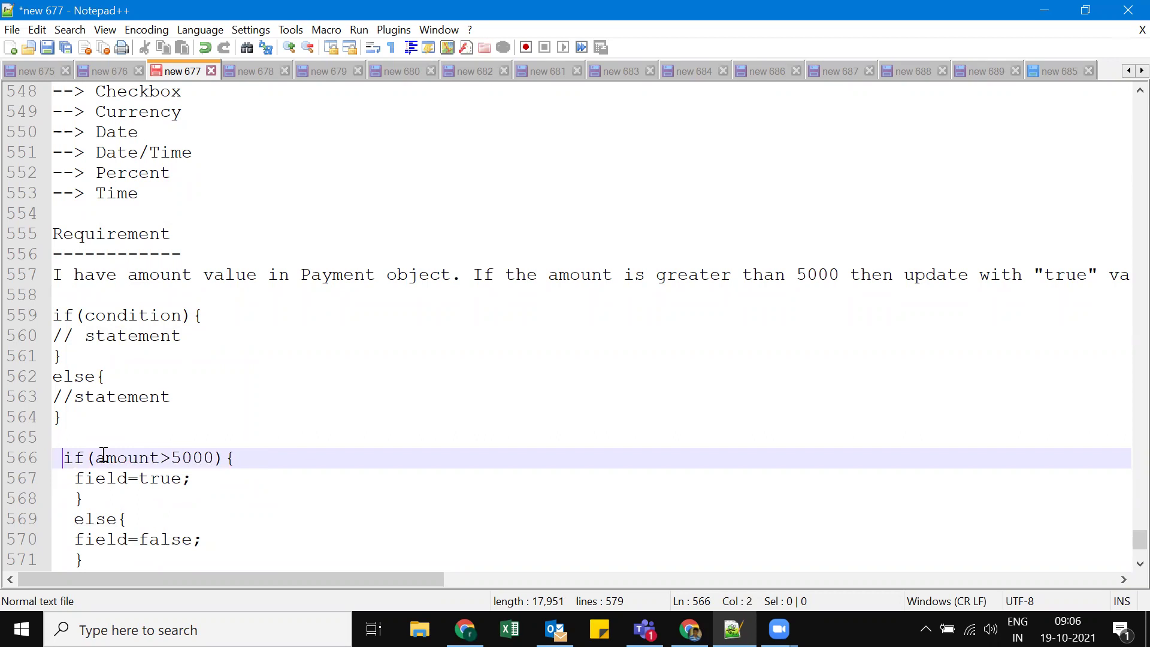
{"action": "left_click", "coordinate": [74, 478]}
{"action": "key", "text": "Tab"}
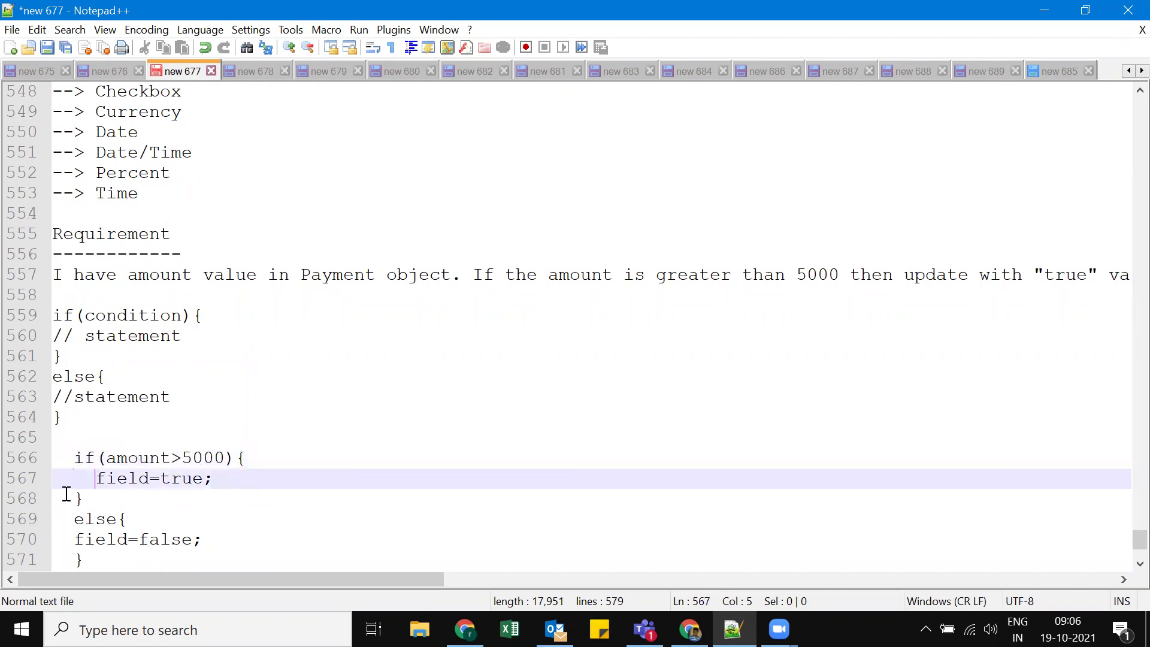
{"action": "left_click", "coordinate": [72, 540]}
{"action": "key", "text": "Tab"}
{"action": "left_click", "coordinate": [276, 520]}
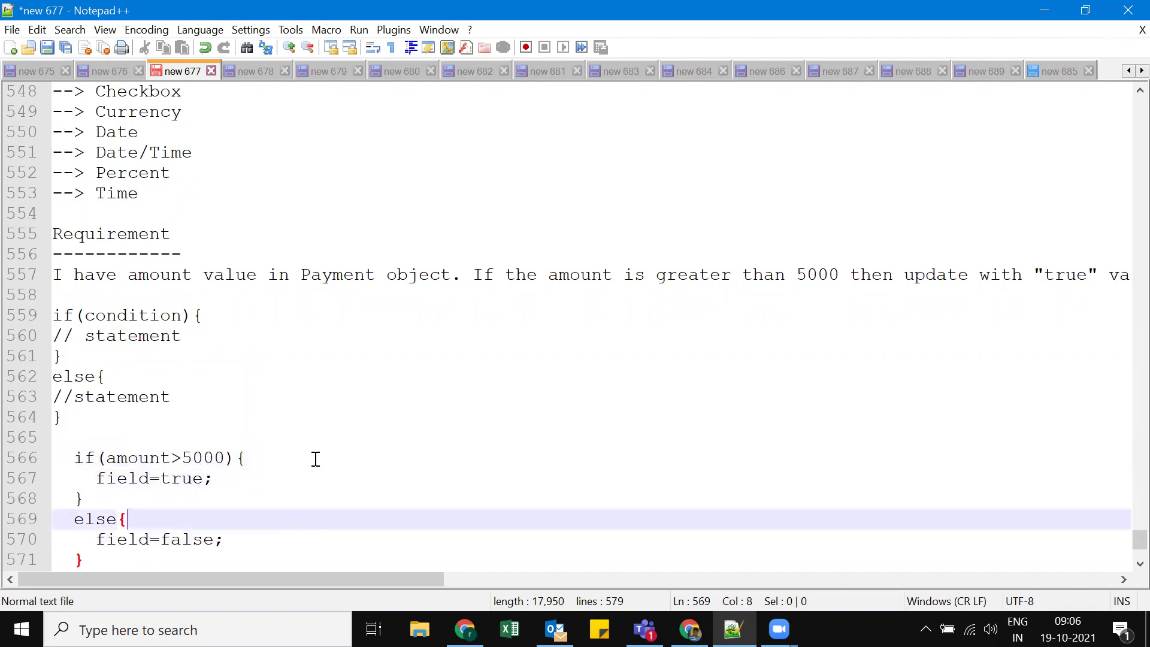
Step: Review the amount>5000 example against the requirement, checking the condition and the field values assigned in both branches
{"action": "scroll", "coordinate": [317, 458], "scroll_direction": "down", "scroll_amount": 3}
{"action": "scroll", "coordinate": [337, 439], "scroll_direction": "up", "scroll_amount": 3}
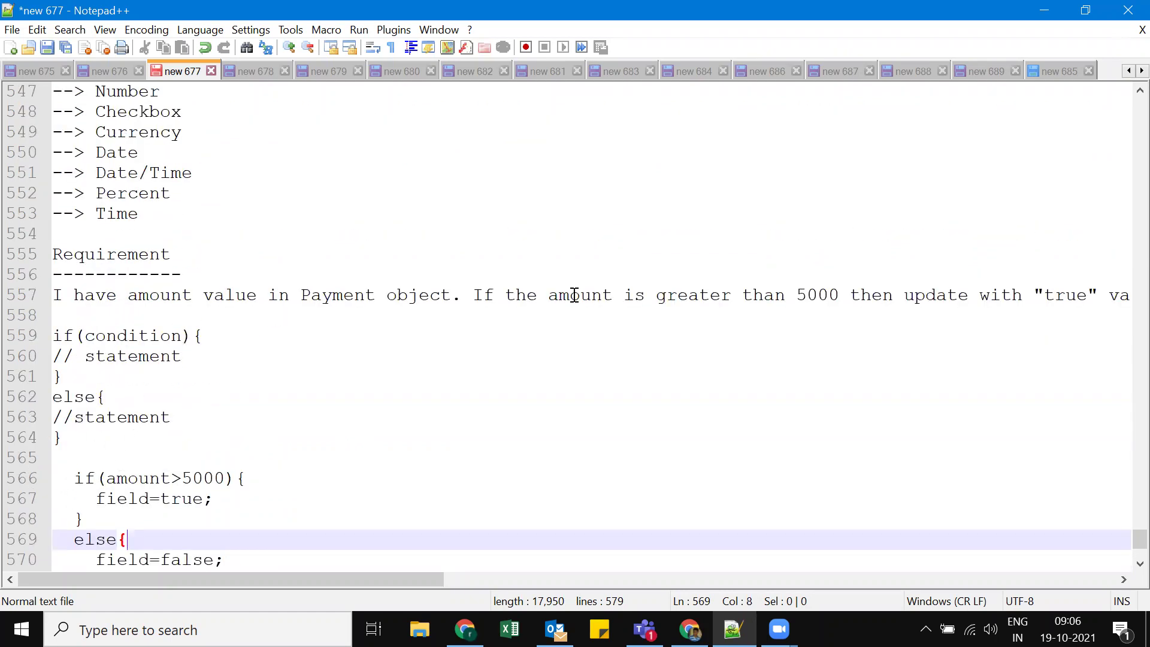
{"action": "scroll", "coordinate": [299, 366], "scroll_direction": "down", "scroll_amount": 3}
{"action": "left_click_drag", "start_coordinate": [108, 295], "coordinate": [172, 296]}
{"action": "double_click", "coordinate": [205, 295]}
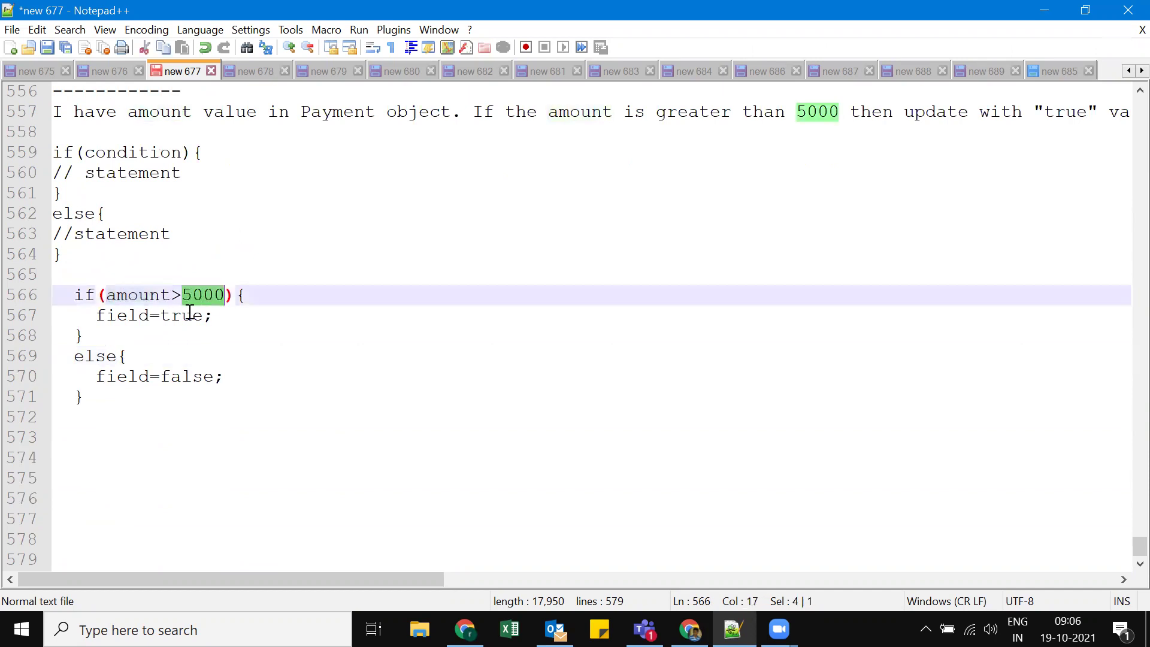
{"action": "left_click_drag", "start_coordinate": [97, 316], "coordinate": [139, 315]}
{"action": "double_click", "coordinate": [173, 316]}
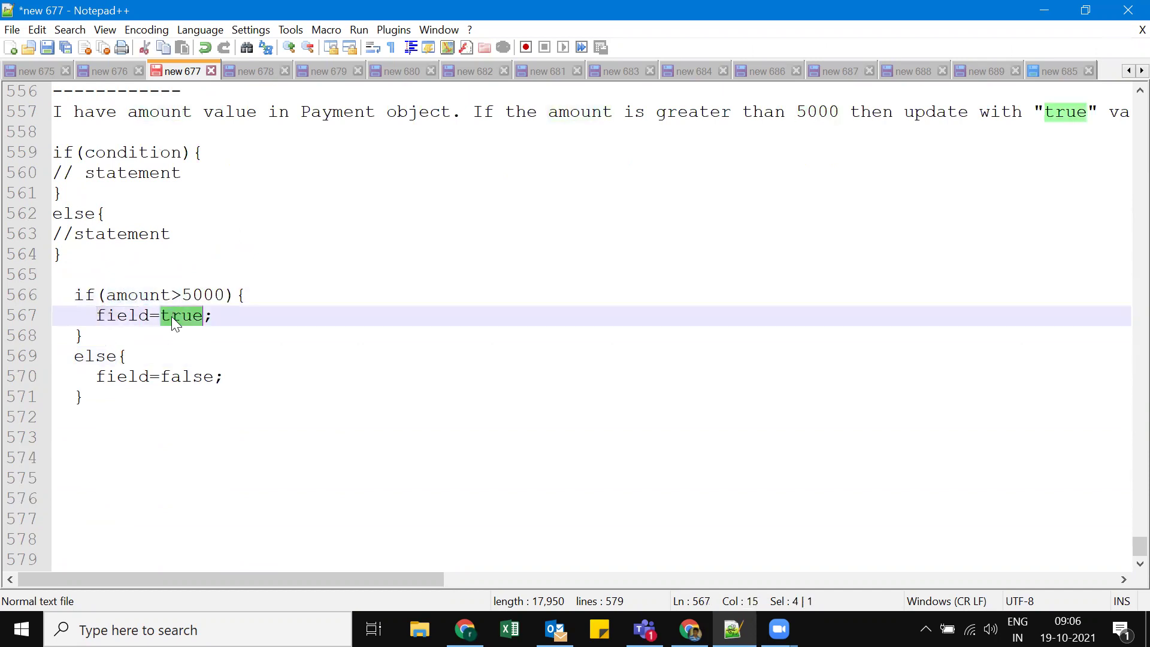
{"action": "double_click", "coordinate": [118, 377]}
{"action": "double_click", "coordinate": [180, 377]}
{"action": "left_click", "coordinate": [406, 367]}
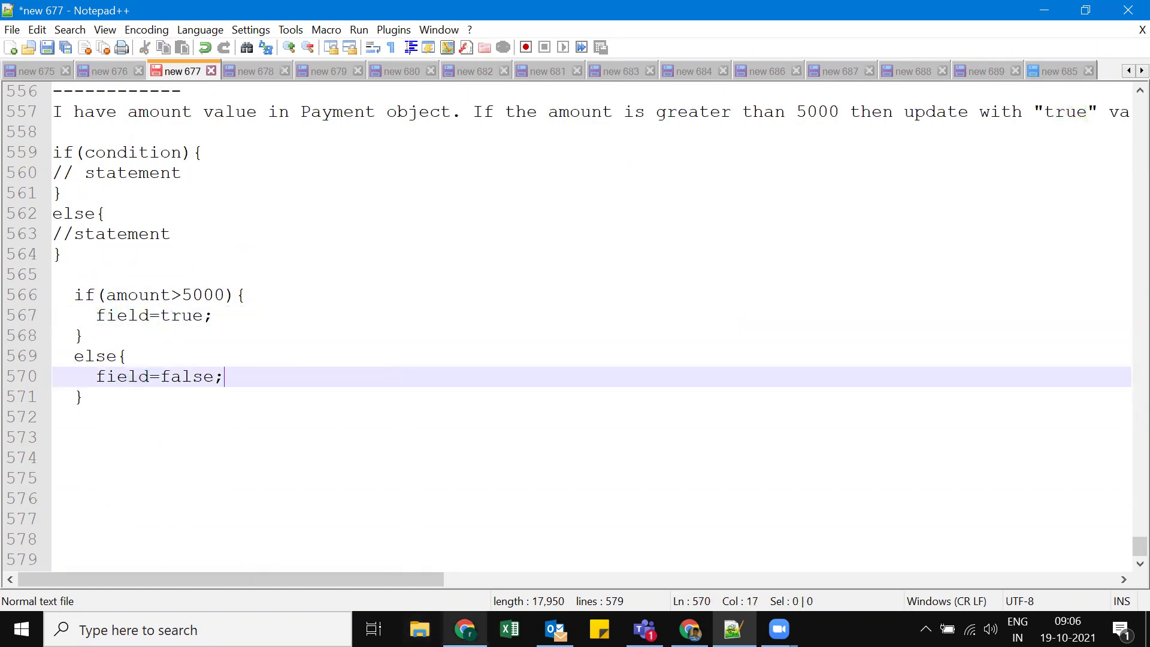
Step: Switch to Salesforce in Chrome and examine the logical_test and value_if_true arguments of the IF function in the Payment Is Checked formula
{"action": "left_click", "coordinate": [465, 629]}
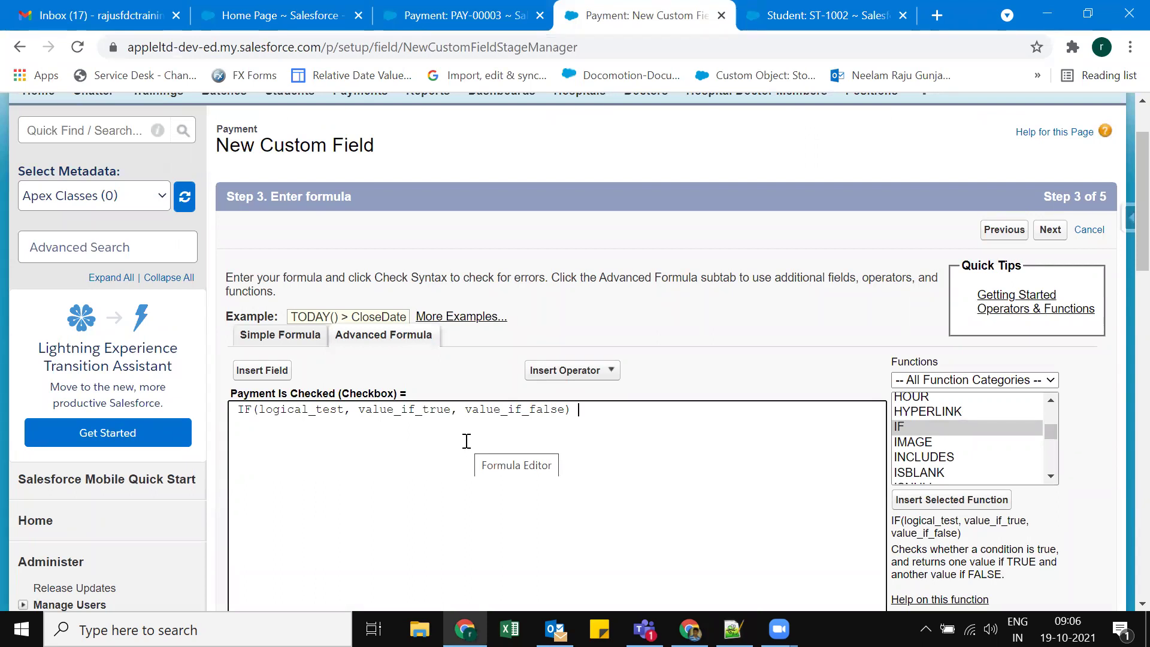
{"action": "scroll", "coordinate": [655, 344], "scroll_direction": "down", "scroll_amount": 1}
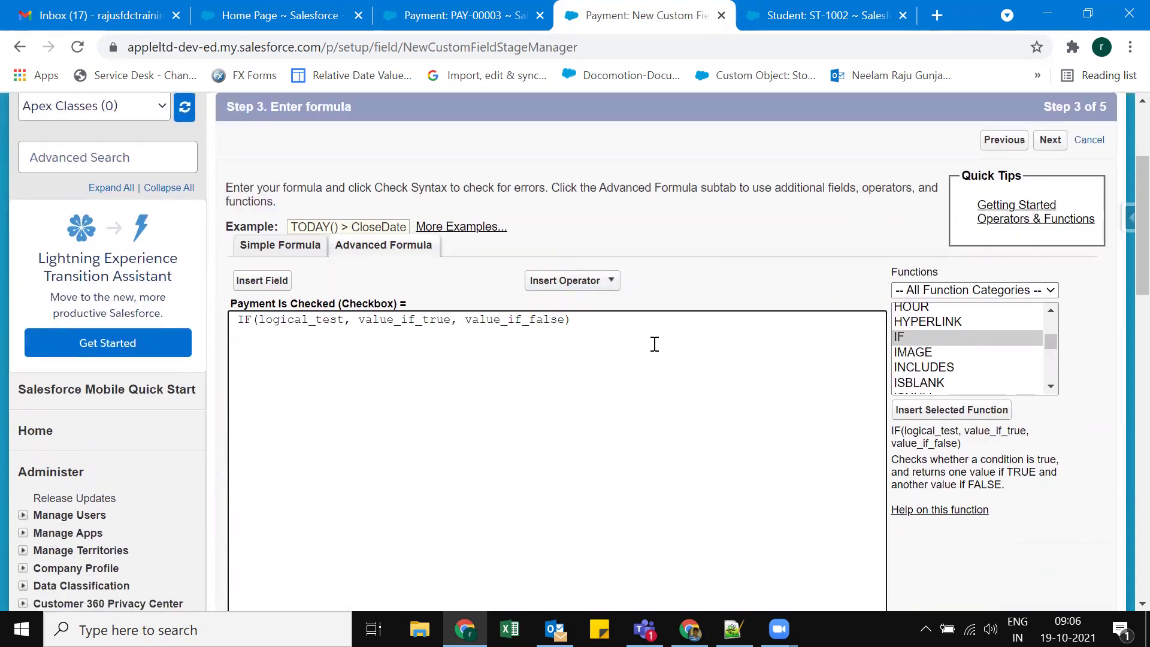
{"action": "double_click", "coordinate": [305, 321]}
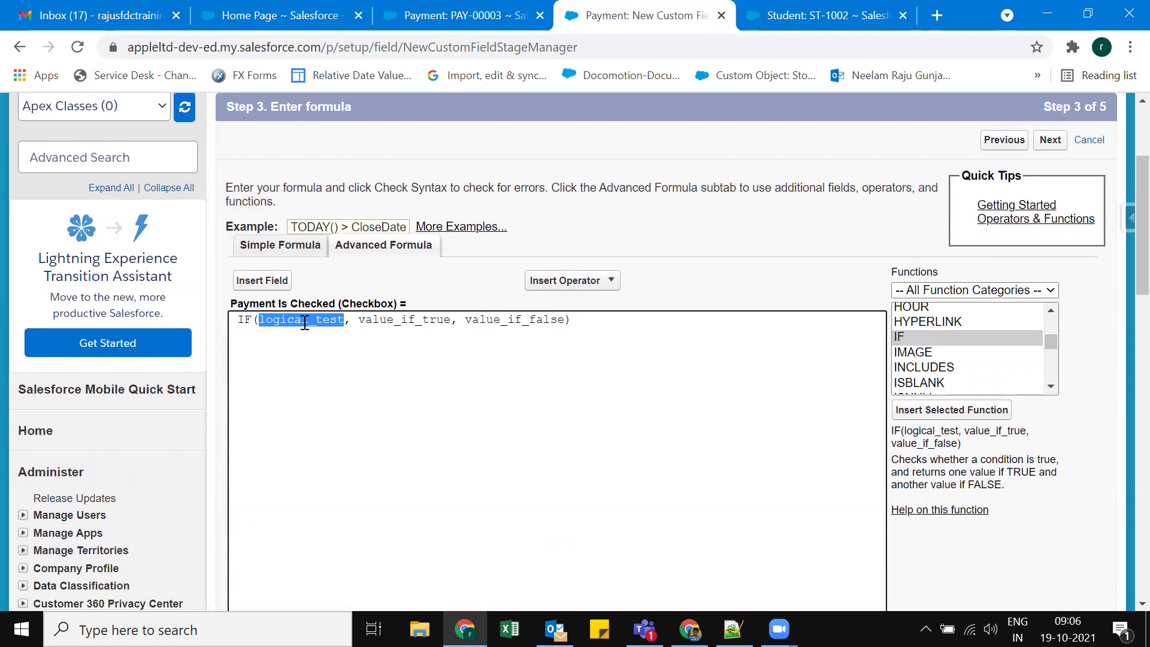
{"action": "double_click", "coordinate": [381, 321]}
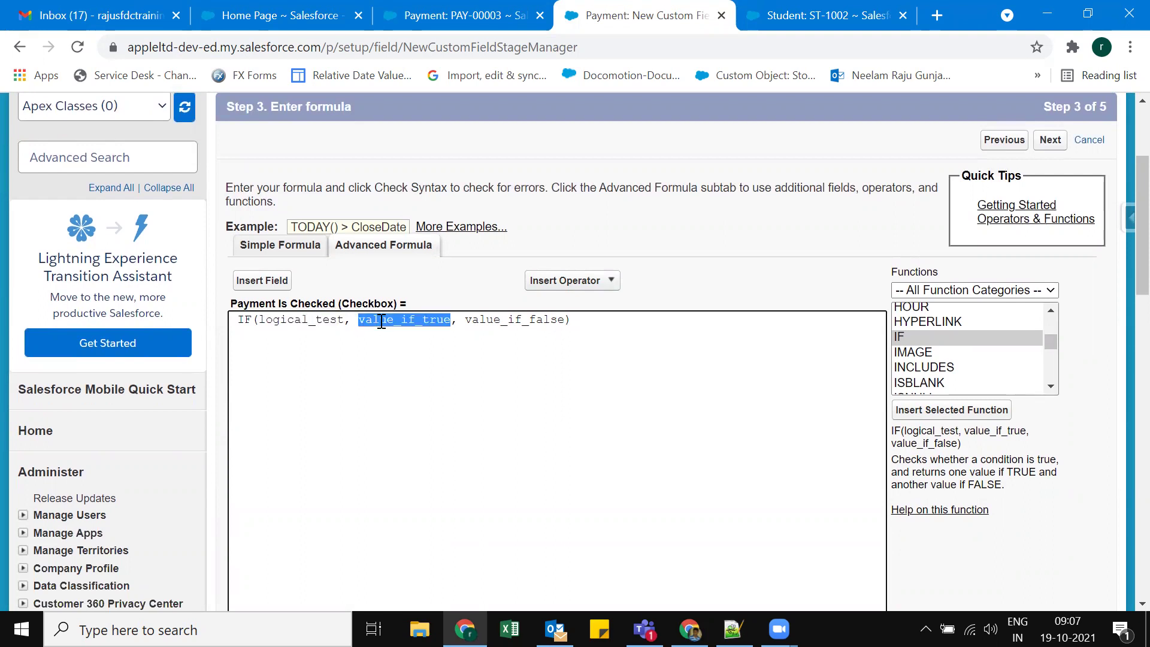
{"action": "double_click", "coordinate": [313, 321]}
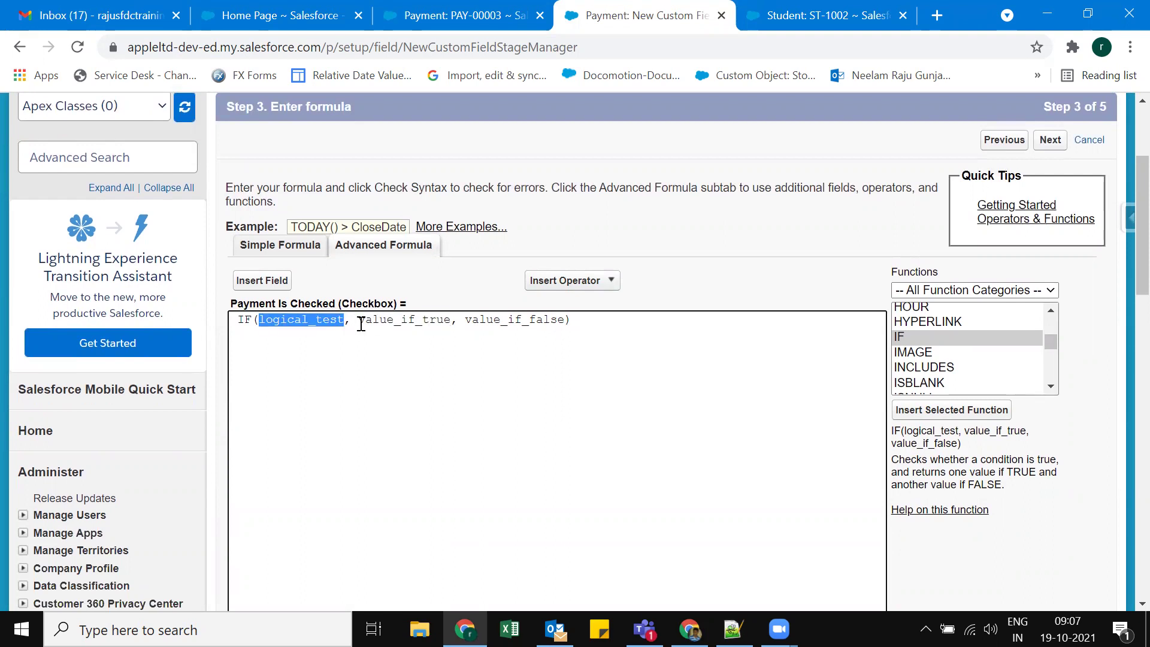
{"action": "left_click", "coordinate": [361, 322]}
{"action": "left_click_drag", "start_coordinate": [361, 323], "coordinate": [451, 326]}
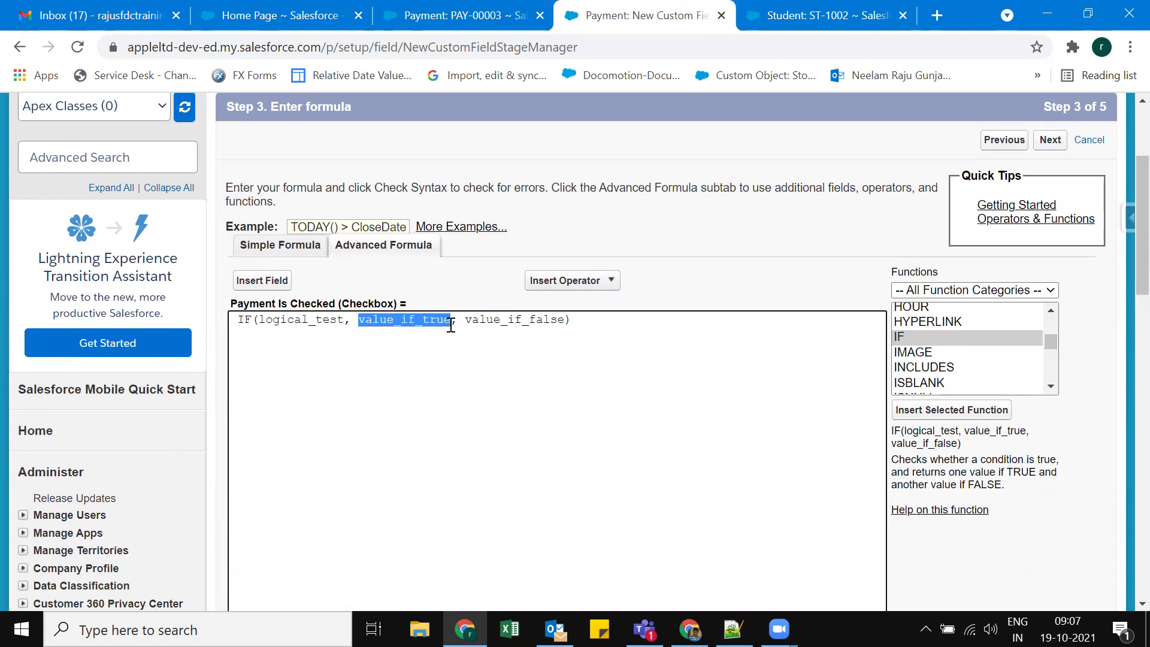
Step: Replace the IF function's logical_test placeholder with the Payment Amount field (Payment_Amount__c)
{"action": "double_click", "coordinate": [287, 324]}
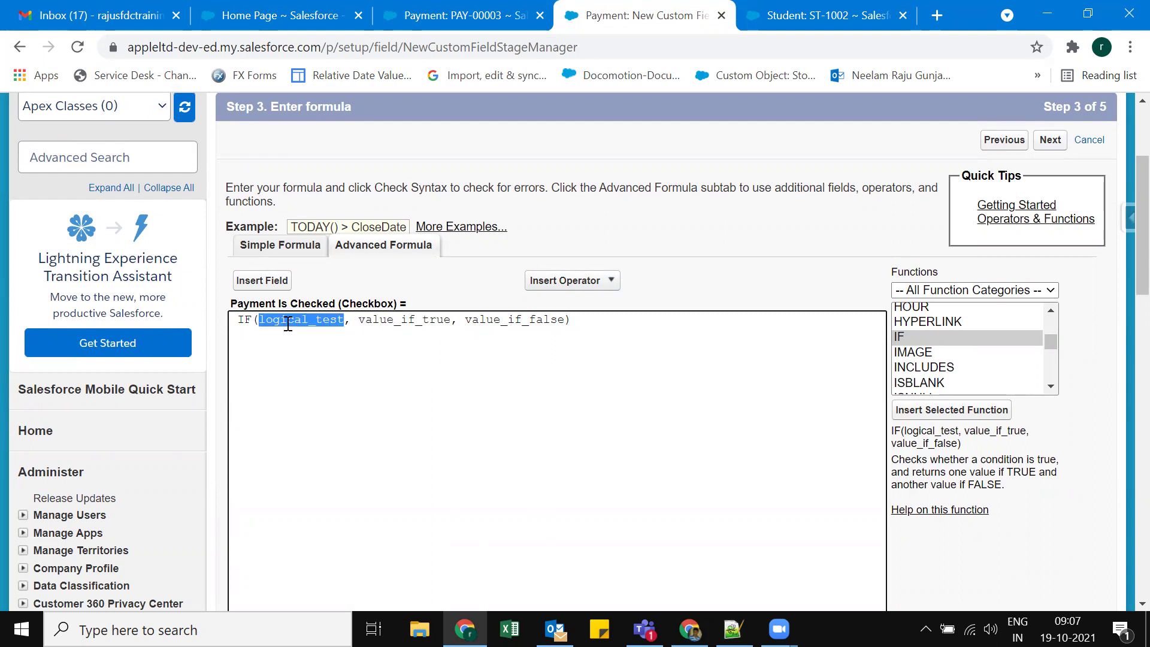
{"action": "double_click", "coordinate": [488, 322]}
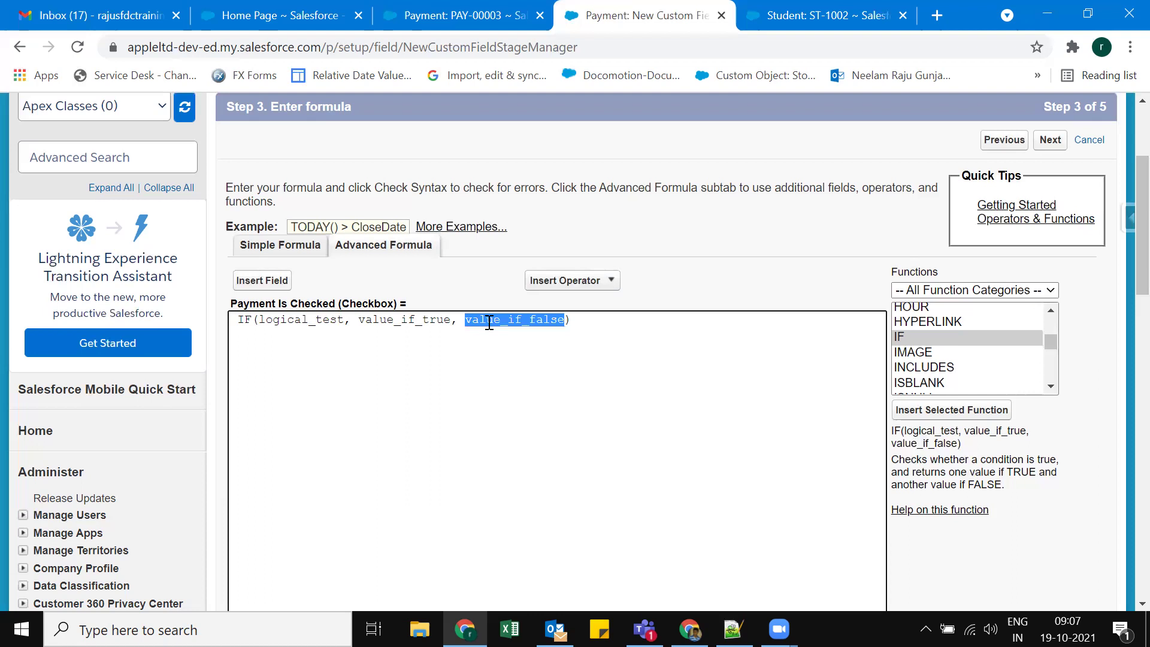
{"action": "double_click", "coordinate": [303, 320]}
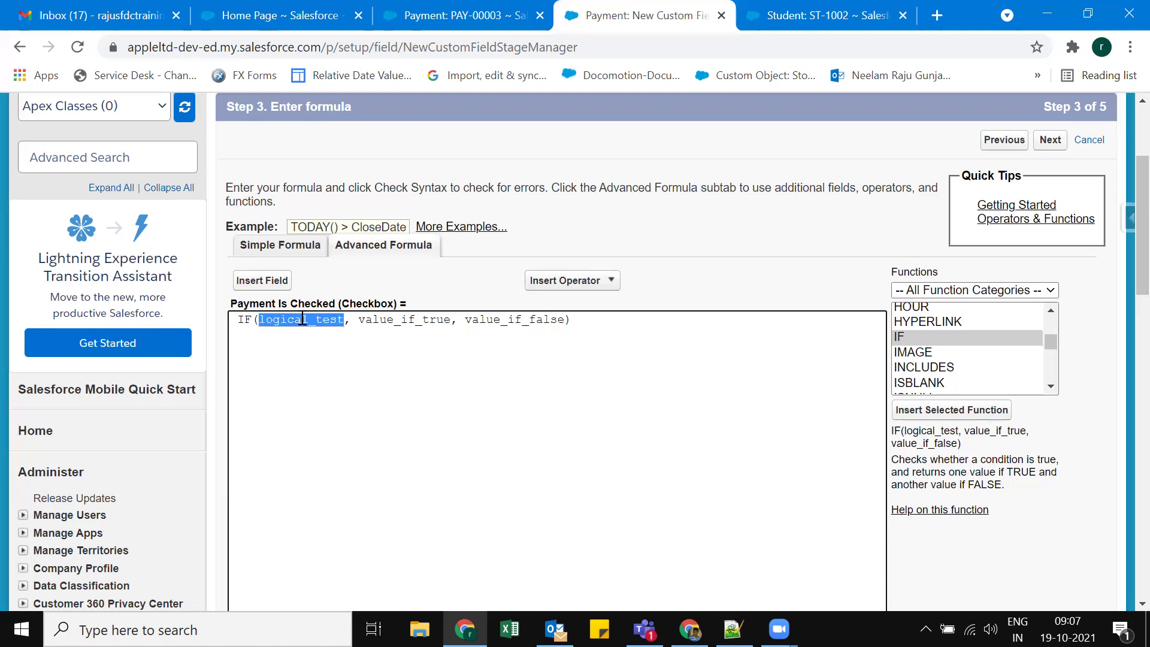
{"action": "key", "text": "BackSpace"}
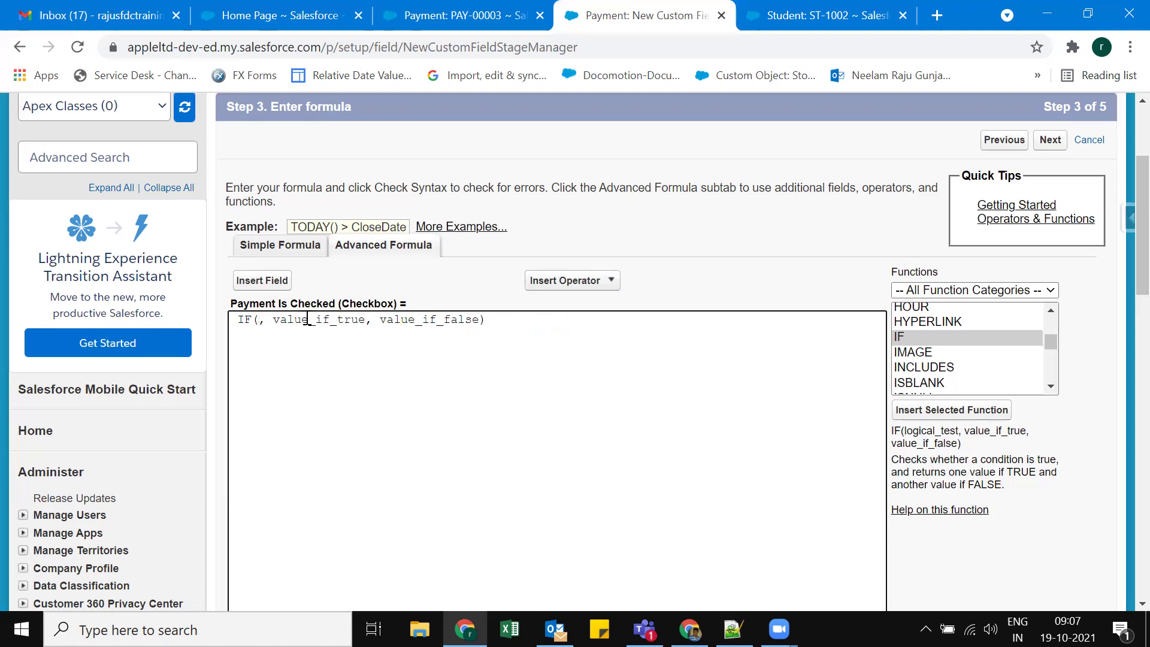
{"action": "left_click", "coordinate": [262, 281]}
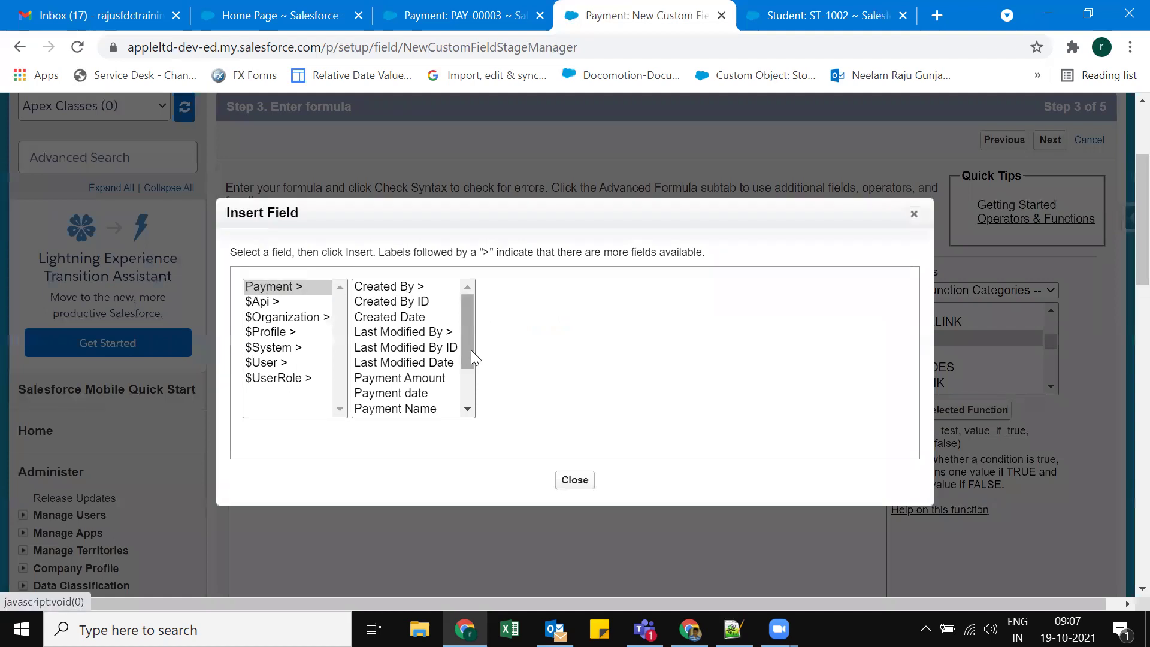
{"action": "scroll", "coordinate": [471, 350], "scroll_direction": "down", "scroll_amount": 1}
{"action": "left_click", "coordinate": [433, 342]}
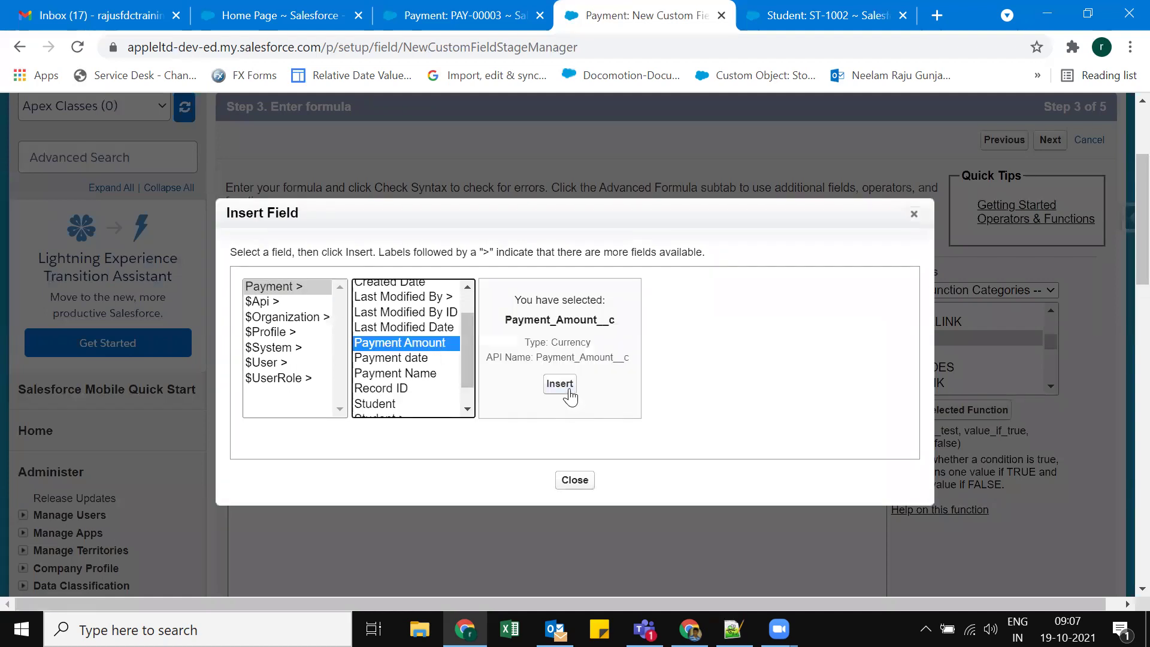
{"action": "left_click", "coordinate": [562, 385]}
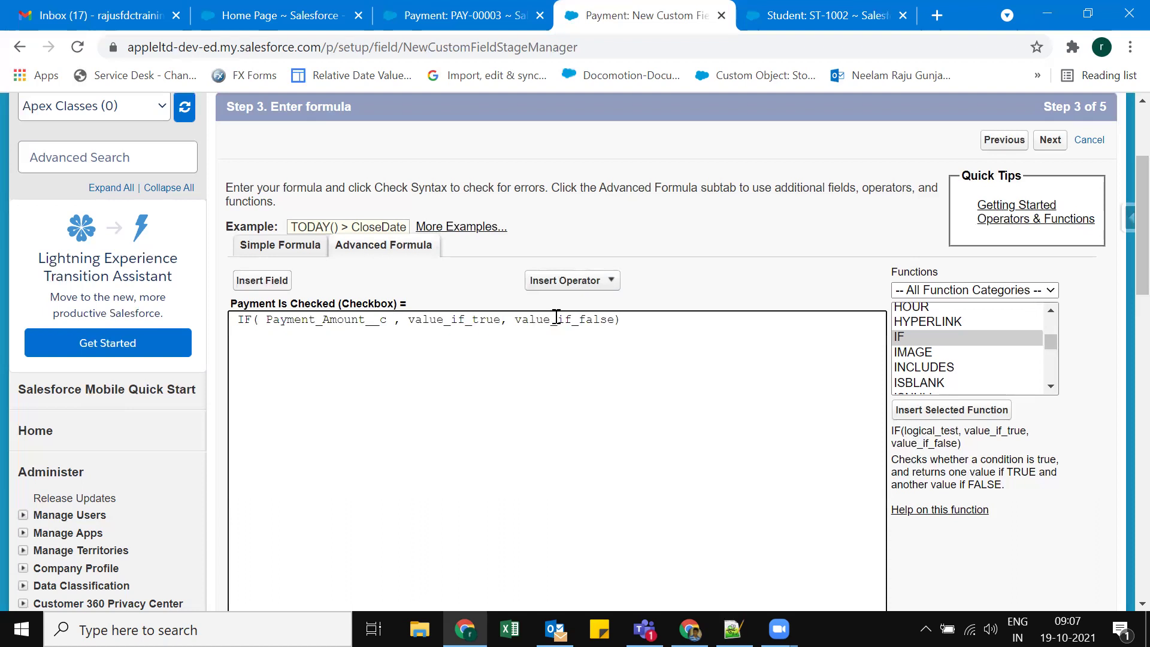
Step: Complete the IF condition by adding the Greater Than operator and the value 5000 after Payment_Amount__c
{"action": "left_click", "coordinate": [572, 280]}
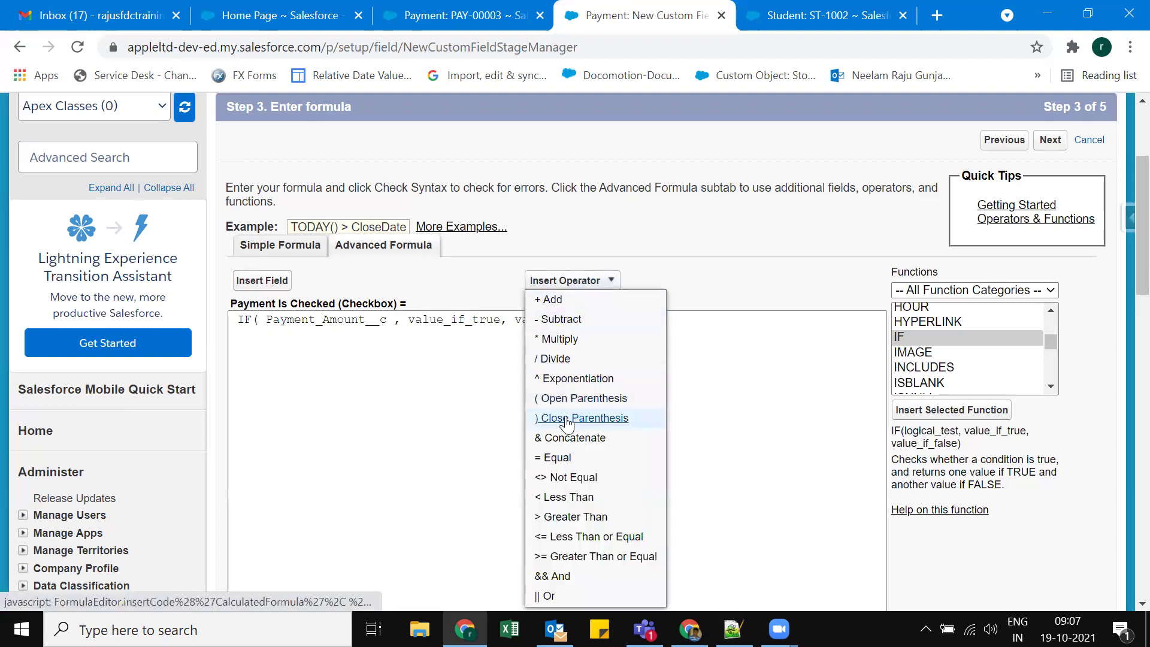
{"action": "left_click", "coordinate": [571, 509]}
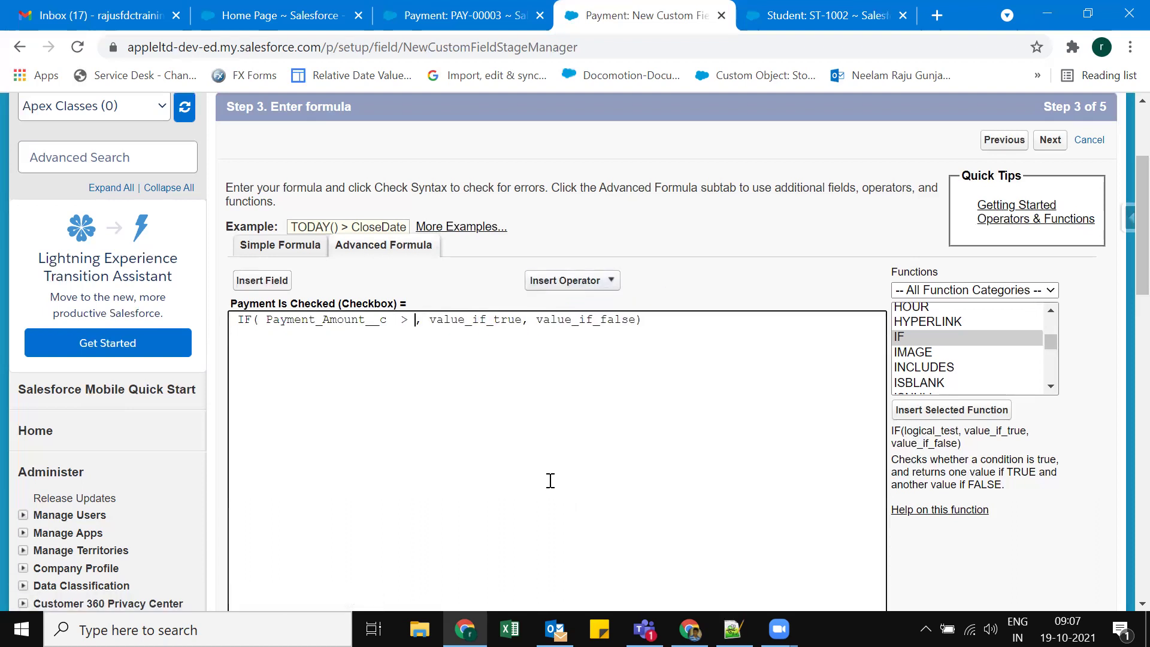
{"action": "type", "text": "5000"}
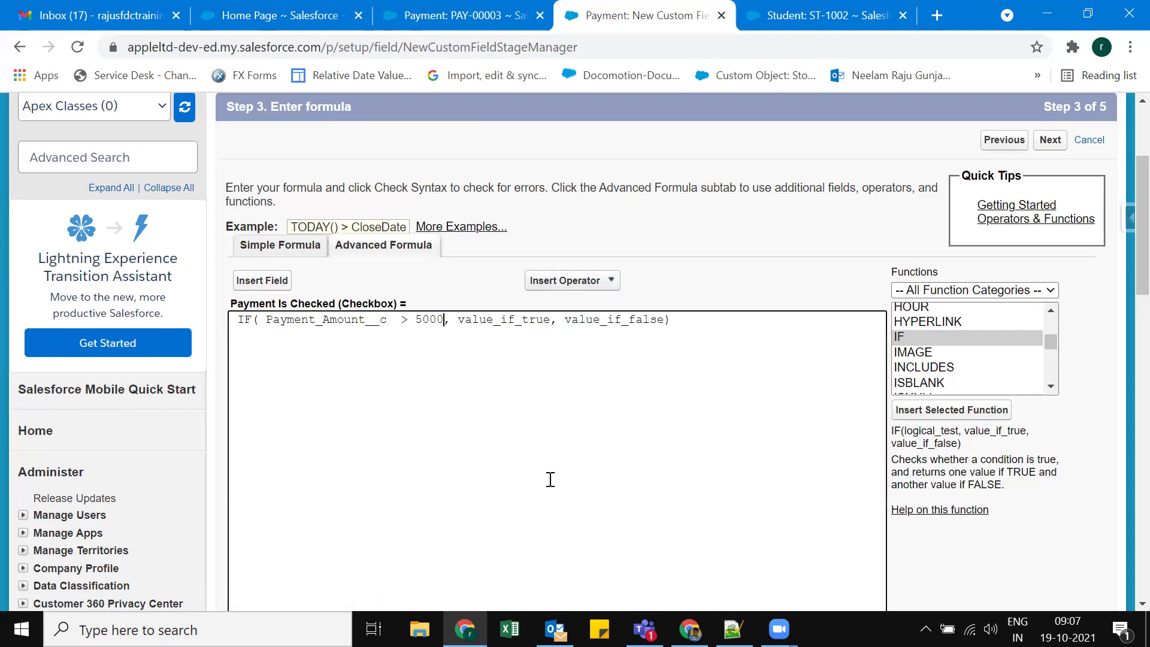
Step: Shorten the value_if_true and value_if_false placeholders in the IF formula to true and false
{"action": "left_click_drag", "start_coordinate": [457, 322], "coordinate": [527, 327]}
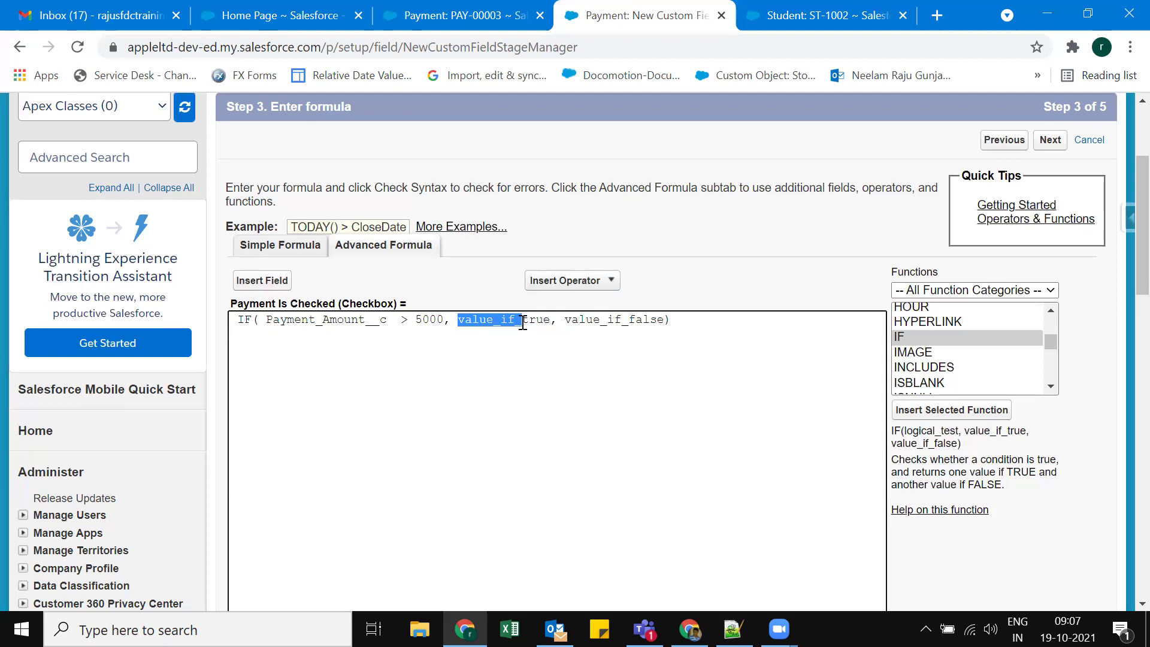
{"action": "key", "text": "BackSpace"}
{"action": "double_click", "coordinate": [480, 321]}
{"action": "left_click", "coordinate": [503, 322]}
{"action": "left_click_drag", "start_coordinate": [502, 322], "coordinate": [561, 322]}
{"action": "key", "text": "BackSpace"}
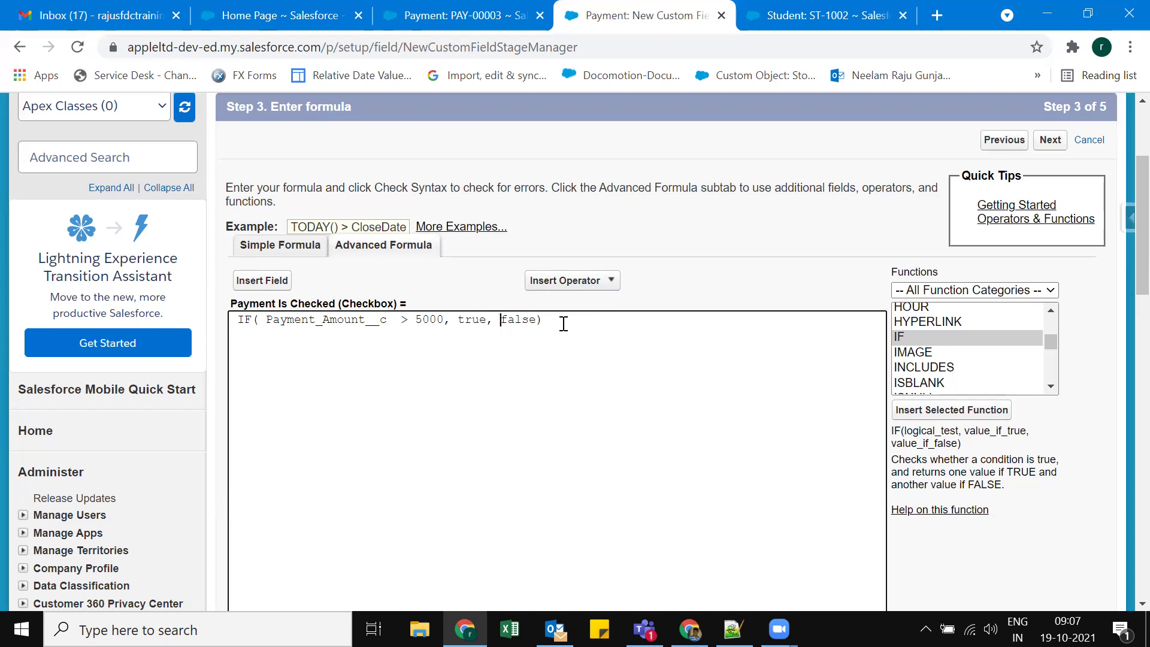
Step: Check the syntax of the Payment Is Checked formula
{"action": "scroll", "coordinate": [724, 264], "scroll_direction": "down", "scroll_amount": 6}
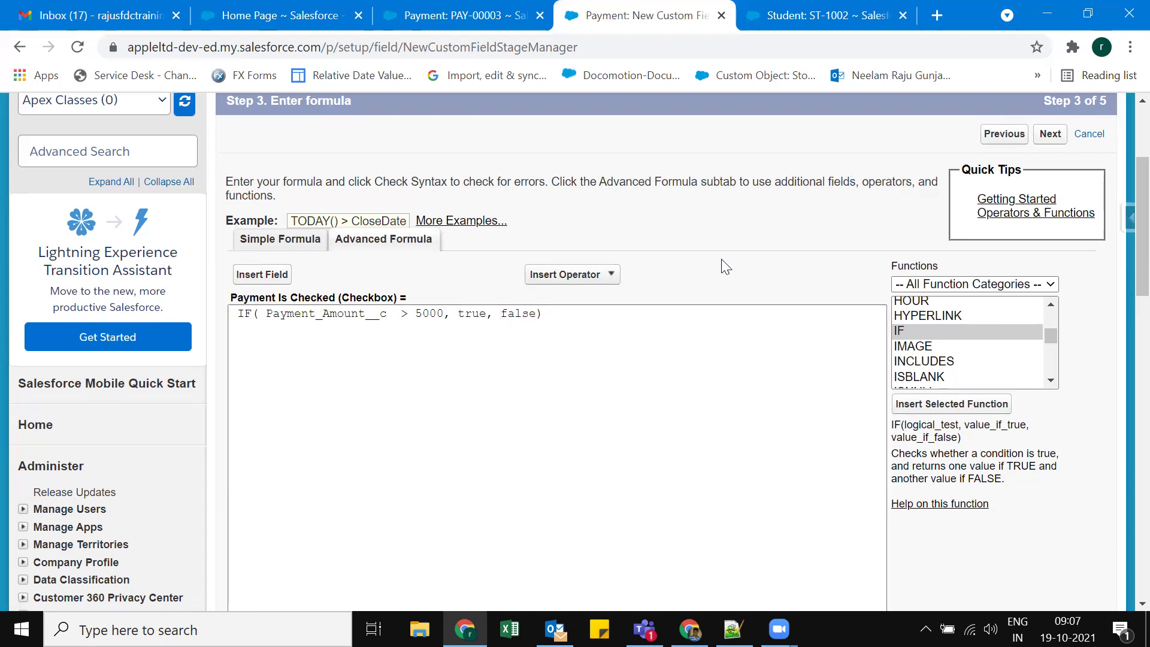
{"action": "left_click", "coordinate": [285, 331]}
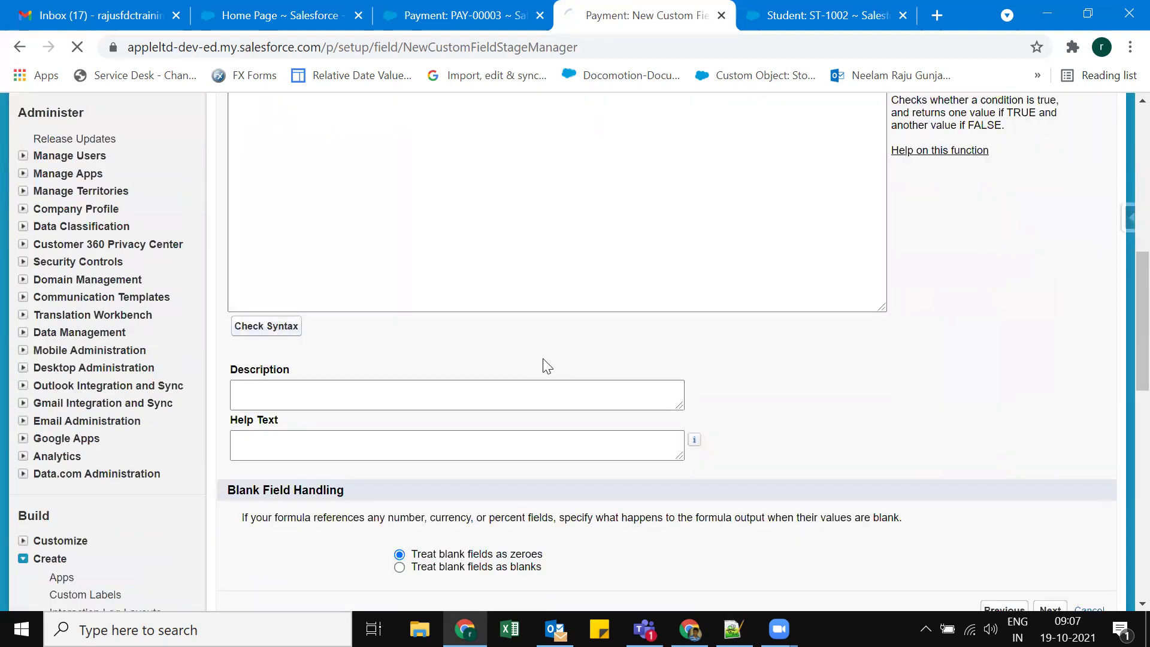
{"action": "scroll", "coordinate": [486, 380], "scroll_direction": "up", "scroll_amount": 3}
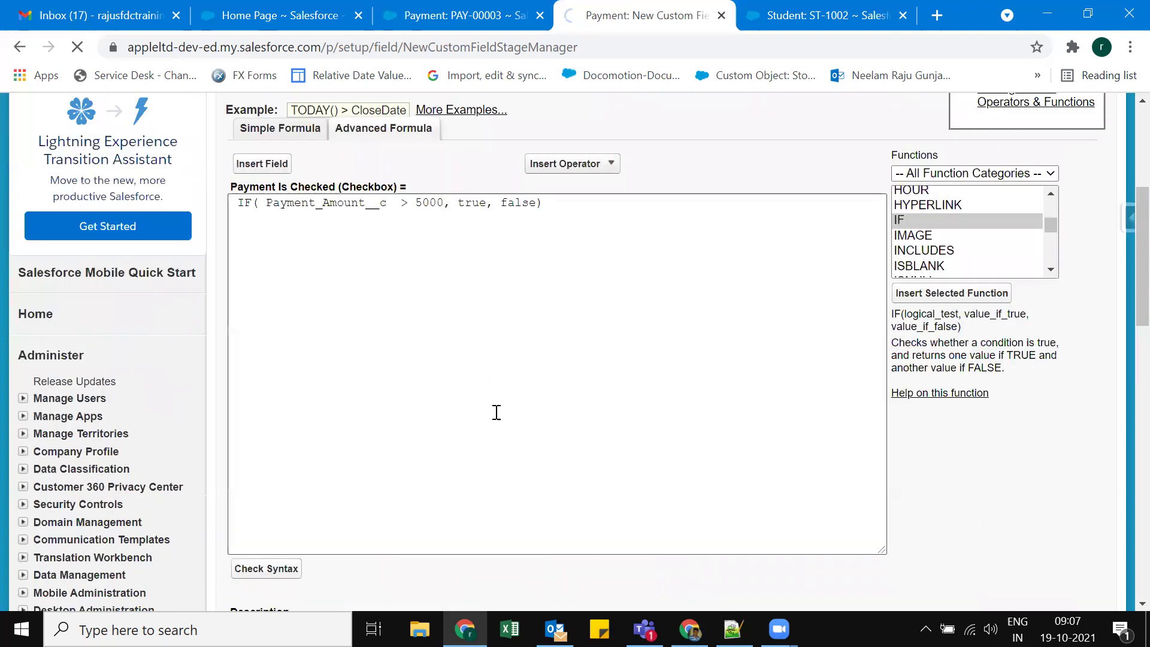
{"action": "scroll", "coordinate": [303, 341], "scroll_direction": "down", "scroll_amount": 9}
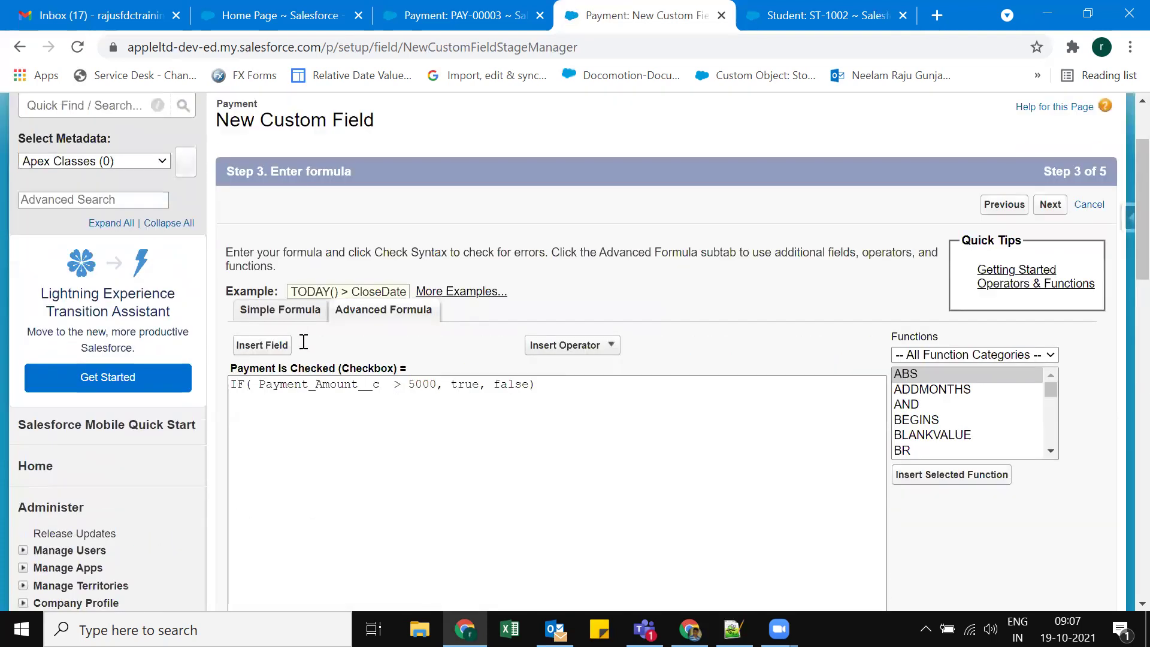
{"action": "scroll", "coordinate": [653, 349], "scroll_direction": "up", "scroll_amount": 5}
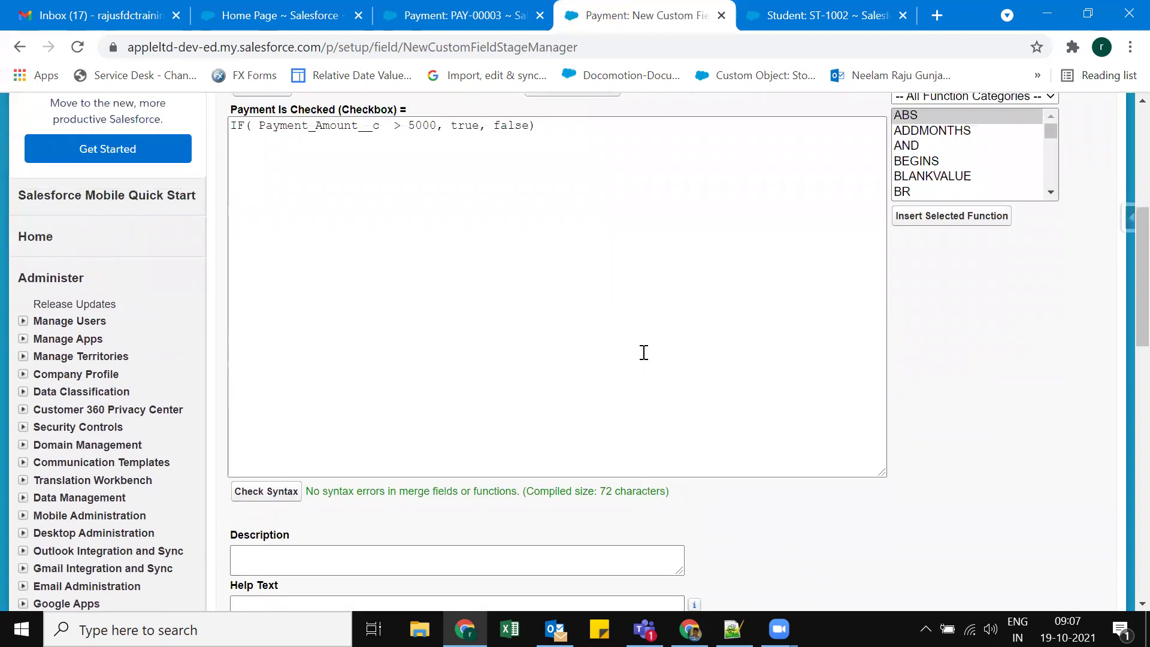
Step: Review the Payment Is Checked formula, examining its condition and the values returned for each outcome
{"action": "scroll", "coordinate": [258, 326], "scroll_direction": "up", "scroll_amount": 2}
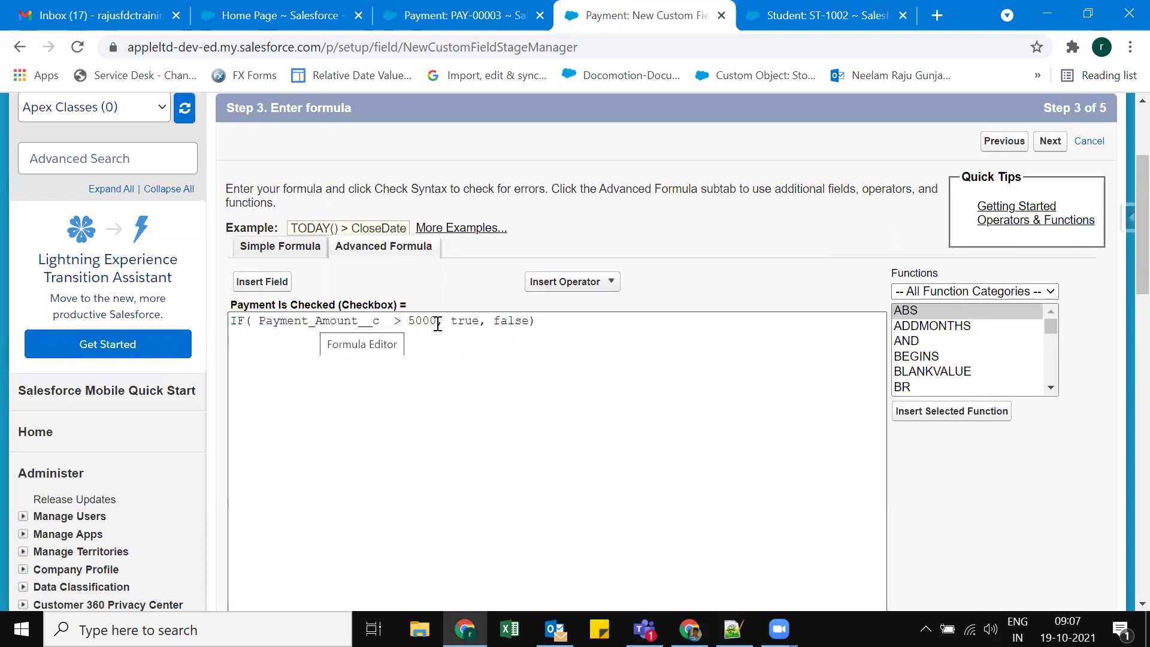
{"action": "double_click", "coordinate": [473, 327]}
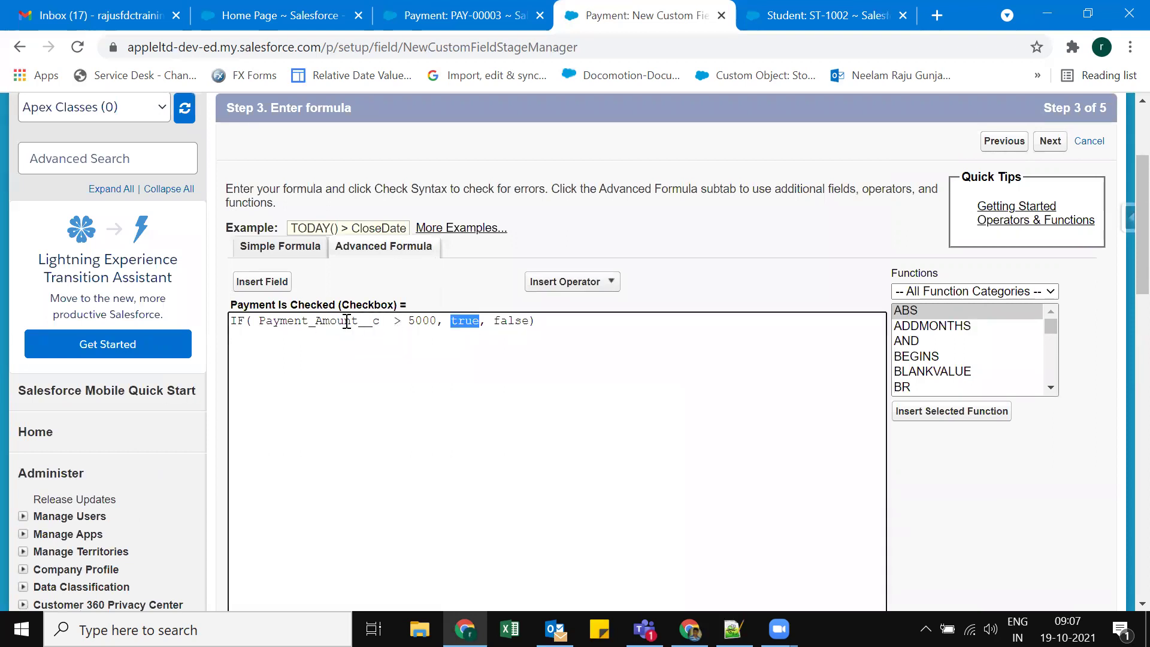
{"action": "double_click", "coordinate": [506, 321]}
{"action": "left_click", "coordinate": [723, 279]}
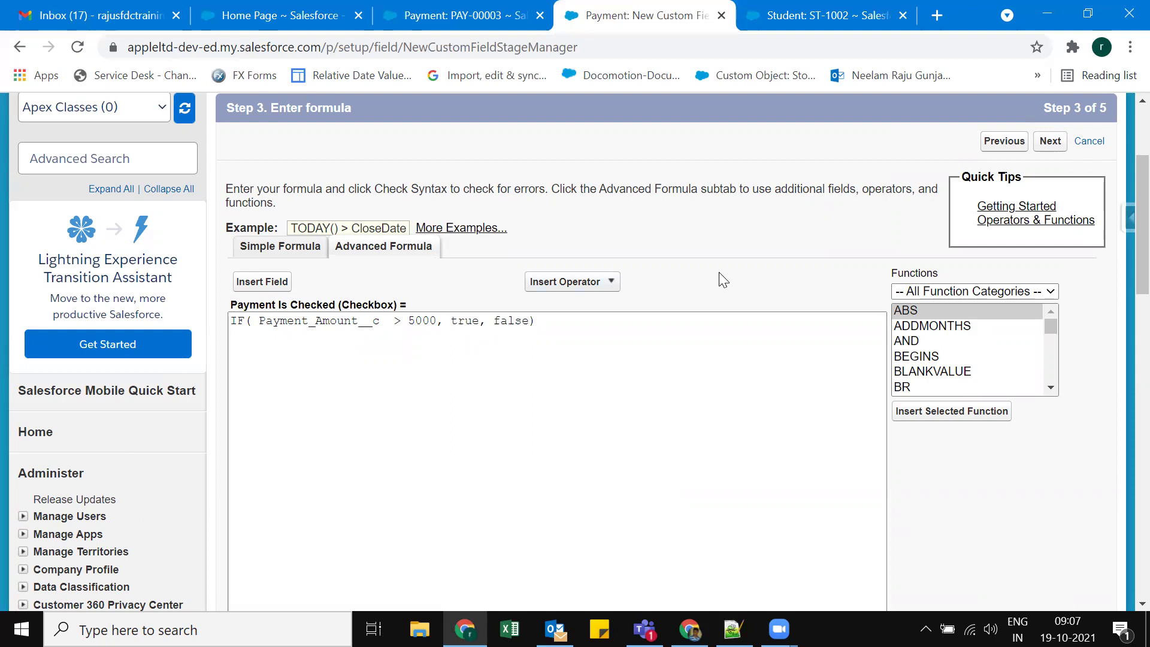
Step: Continue to field-level security and make the field visible only to the System Administrator and Training User profiles
{"action": "scroll", "coordinate": [723, 280], "scroll_direction": "down", "scroll_amount": 9}
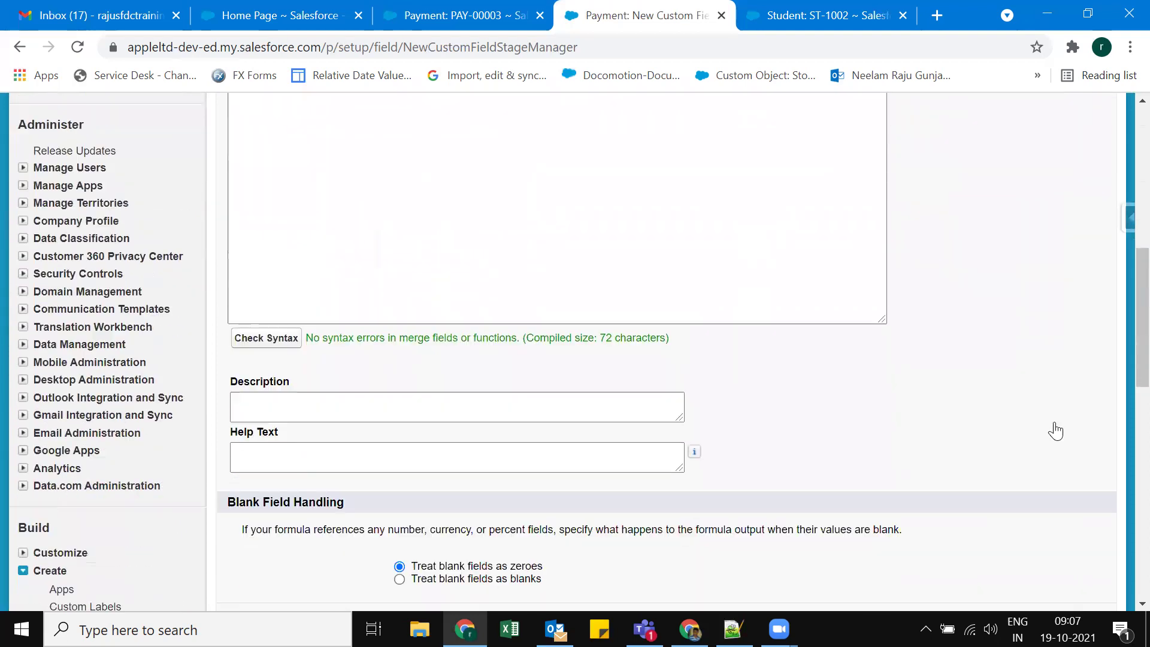
{"action": "left_click", "coordinate": [1052, 432]}
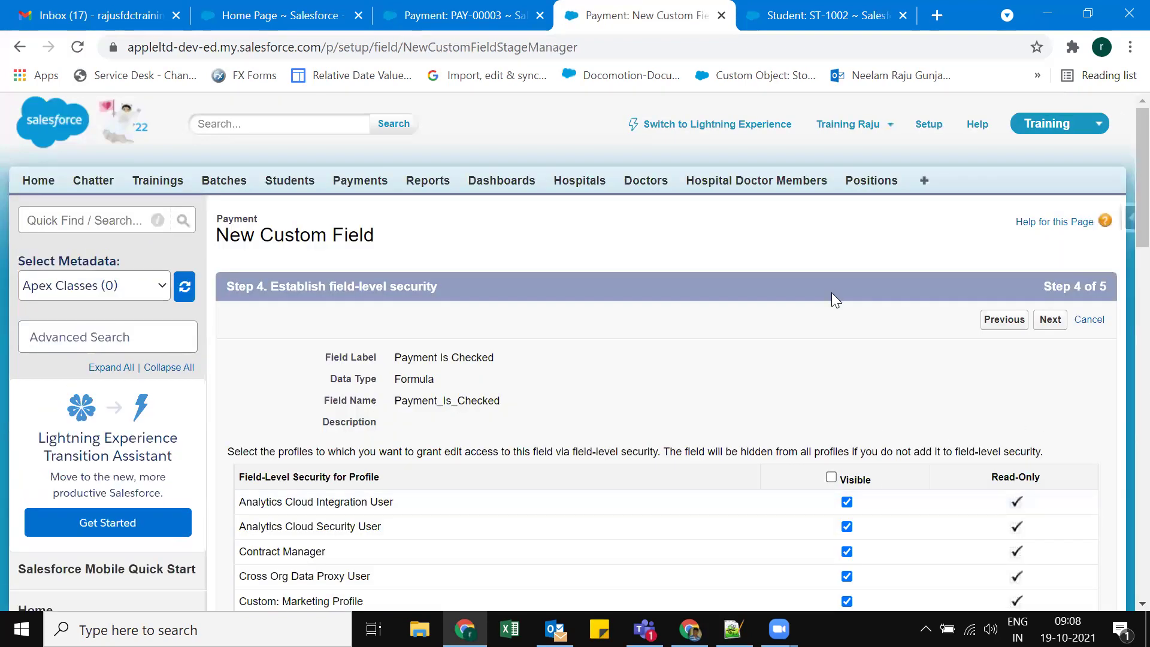
{"action": "scroll", "coordinate": [832, 293], "scroll_direction": "down", "scroll_amount": 3}
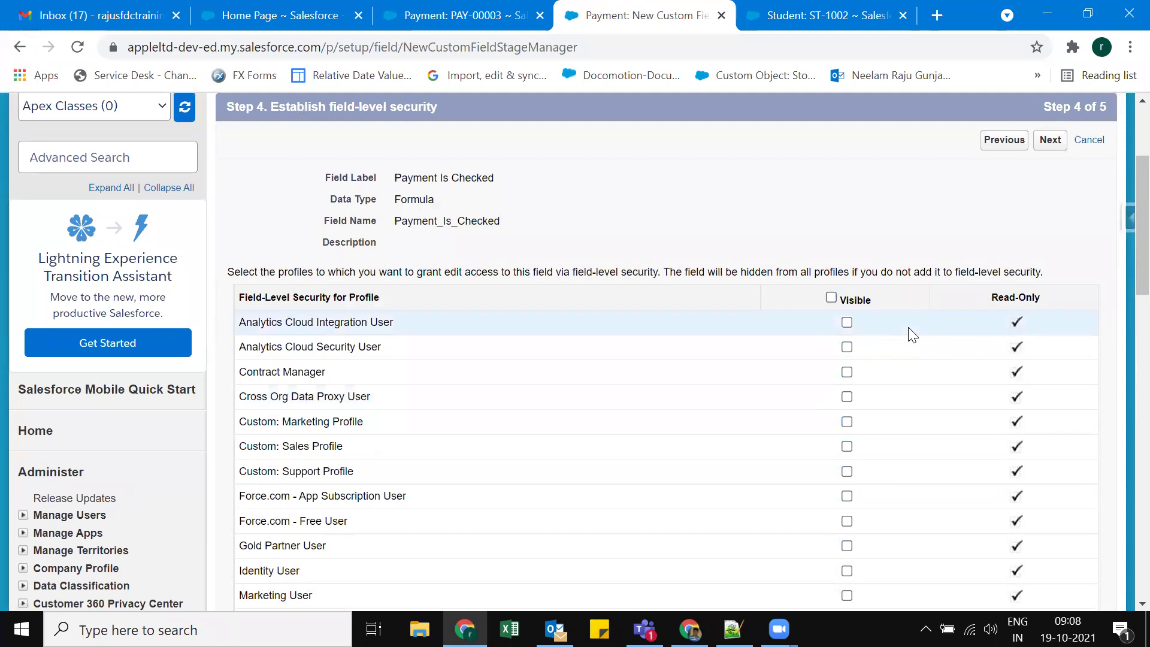
{"action": "scroll", "coordinate": [898, 329], "scroll_direction": "down", "scroll_amount": 5}
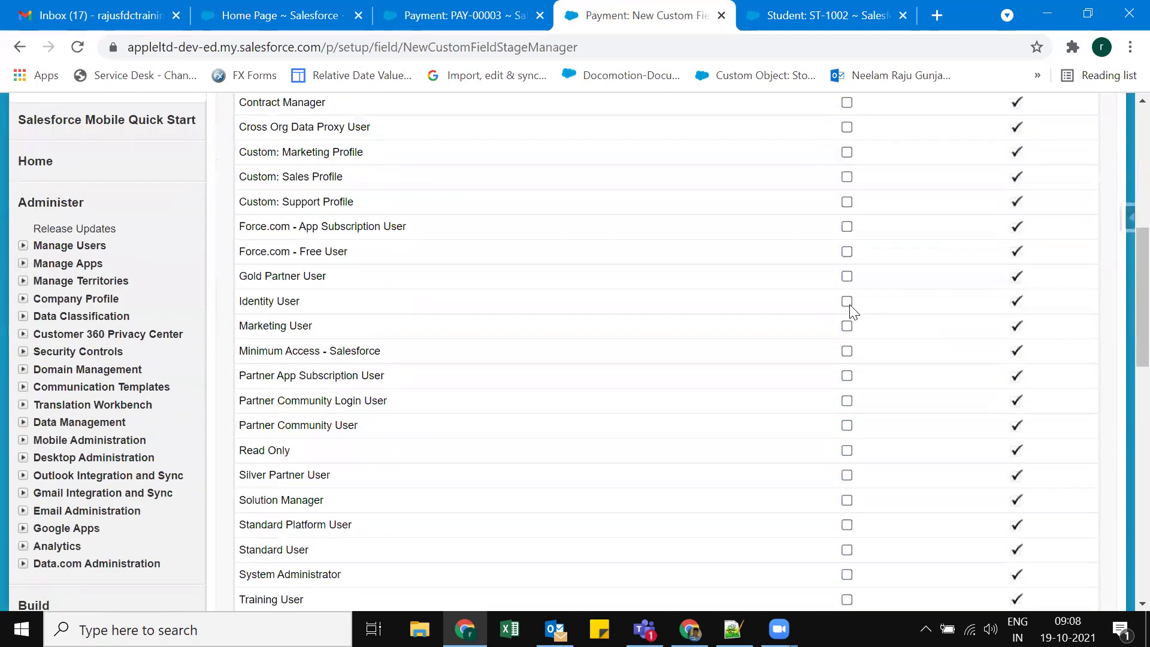
{"action": "scroll", "coordinate": [851, 327], "scroll_direction": "down", "scroll_amount": 5}
{"action": "left_click", "coordinate": [847, 305]}
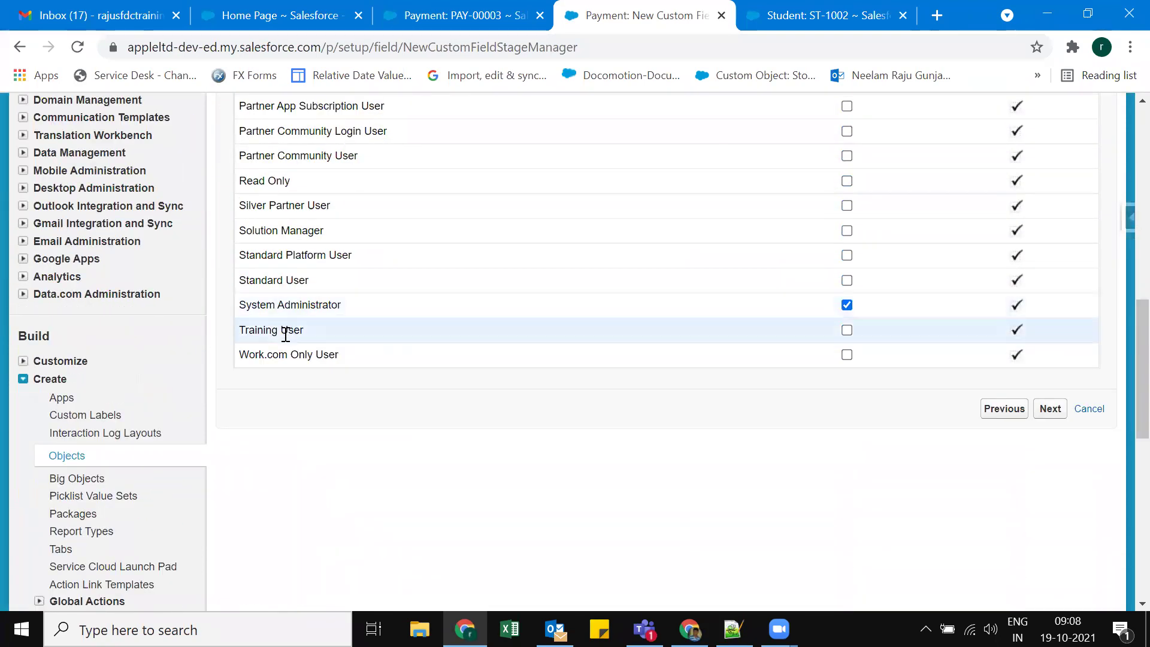
{"action": "left_click", "coordinate": [844, 331]}
{"action": "left_click", "coordinate": [1050, 409]}
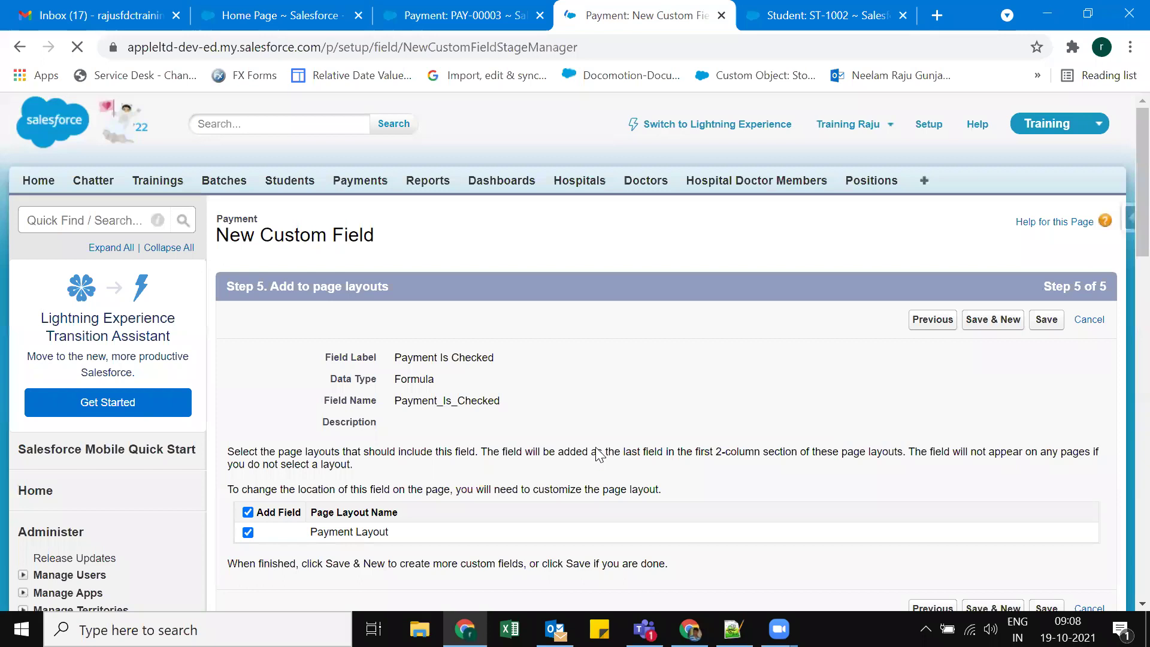
Step: Save the Payment Is Checked field with Payment Layout included, and locate it among the Payment object's custom fields
{"action": "scroll", "coordinate": [438, 435], "scroll_direction": "down", "scroll_amount": 1}
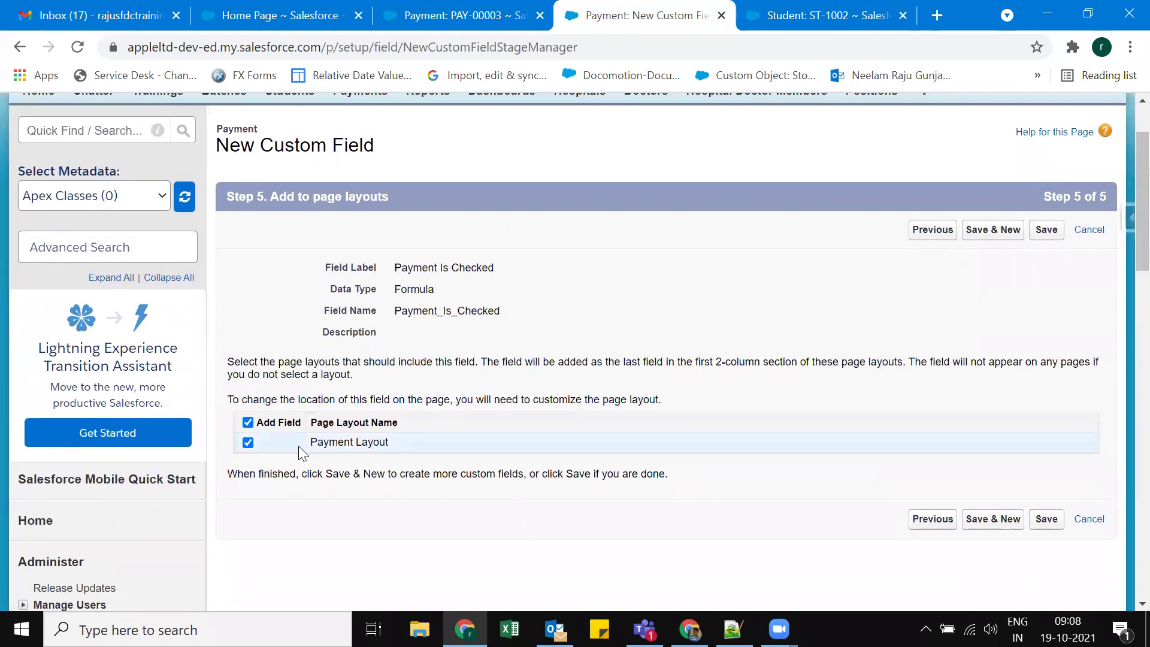
{"action": "left_click", "coordinate": [1053, 232]}
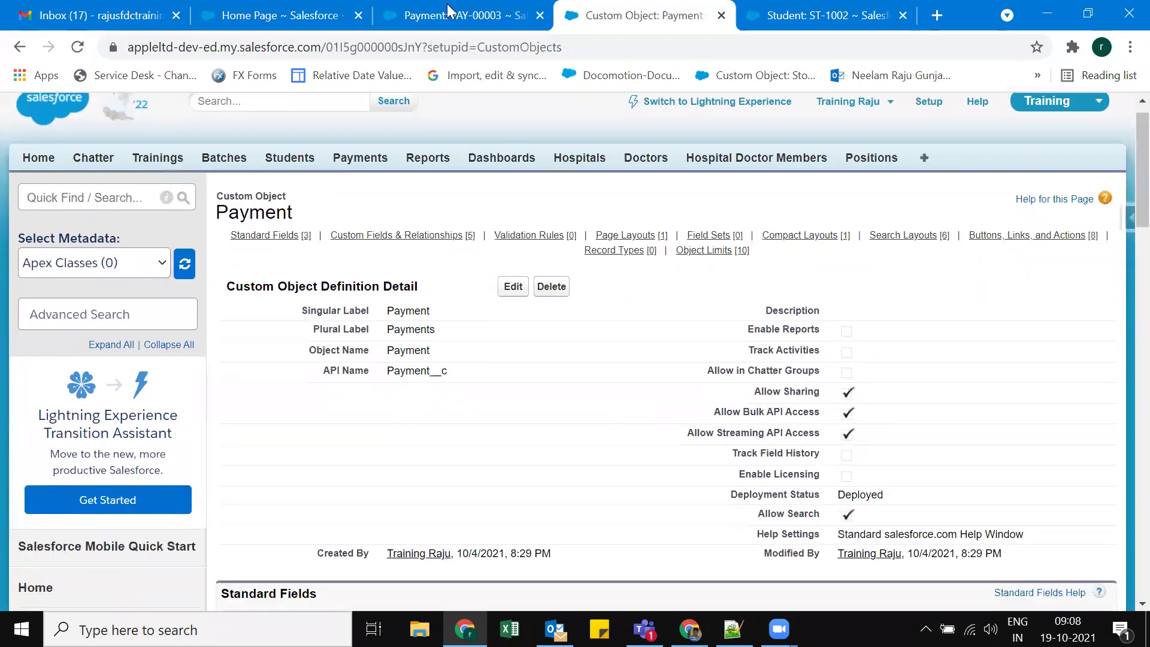
{"action": "scroll", "coordinate": [362, 461], "scroll_direction": "down", "scroll_amount": 3}
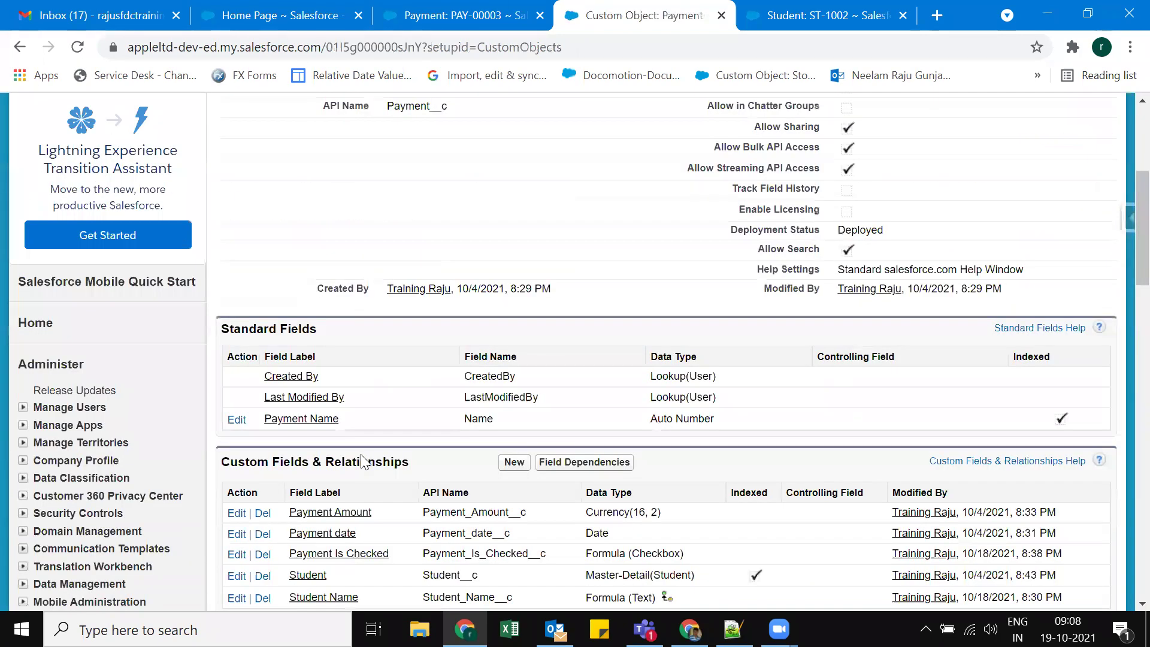
{"action": "scroll", "coordinate": [281, 446], "scroll_direction": "down", "scroll_amount": 2}
{"action": "scroll", "coordinate": [281, 443], "scroll_direction": "down", "scroll_amount": 1}
Step: Set the Payment Amount on the open payment record to 5000, save it, and return to the Payment object definition
{"action": "key", "text": "ctrl+shift+Tab"}
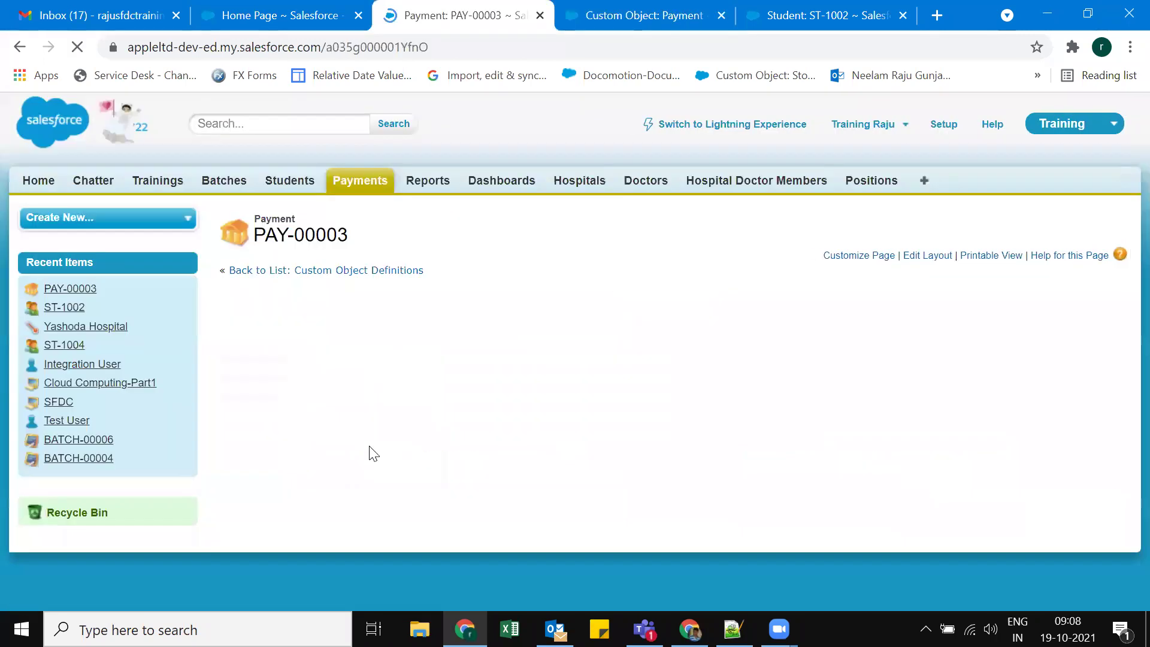
{"action": "double_click", "coordinate": [396, 447]}
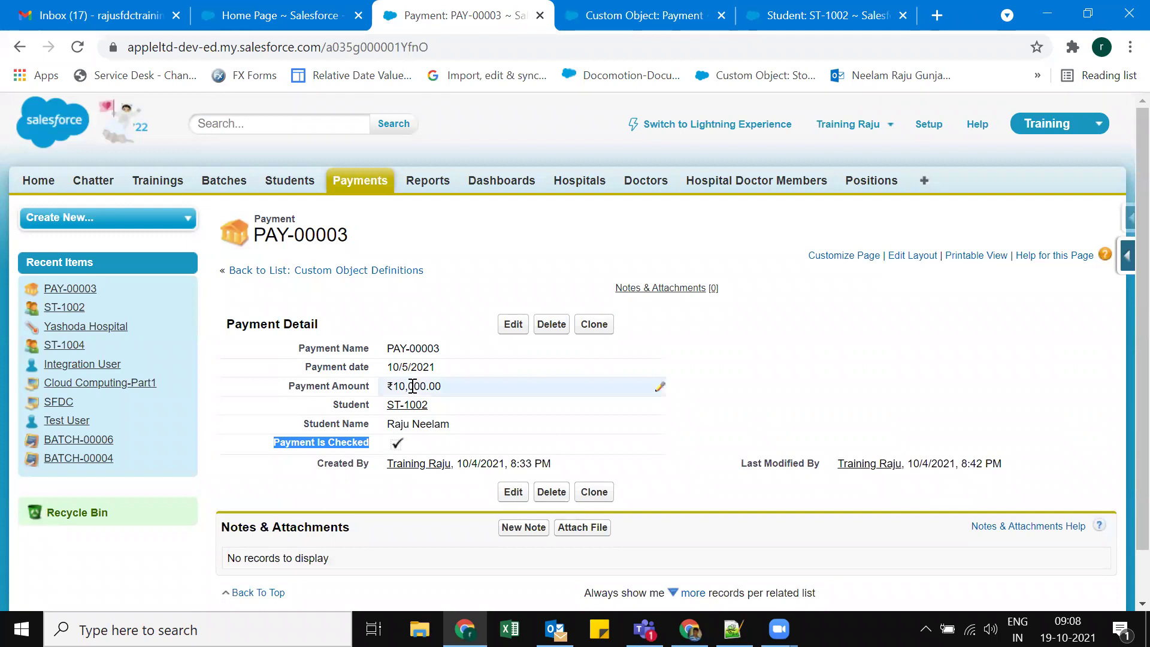
{"action": "double_click", "coordinate": [497, 391]}
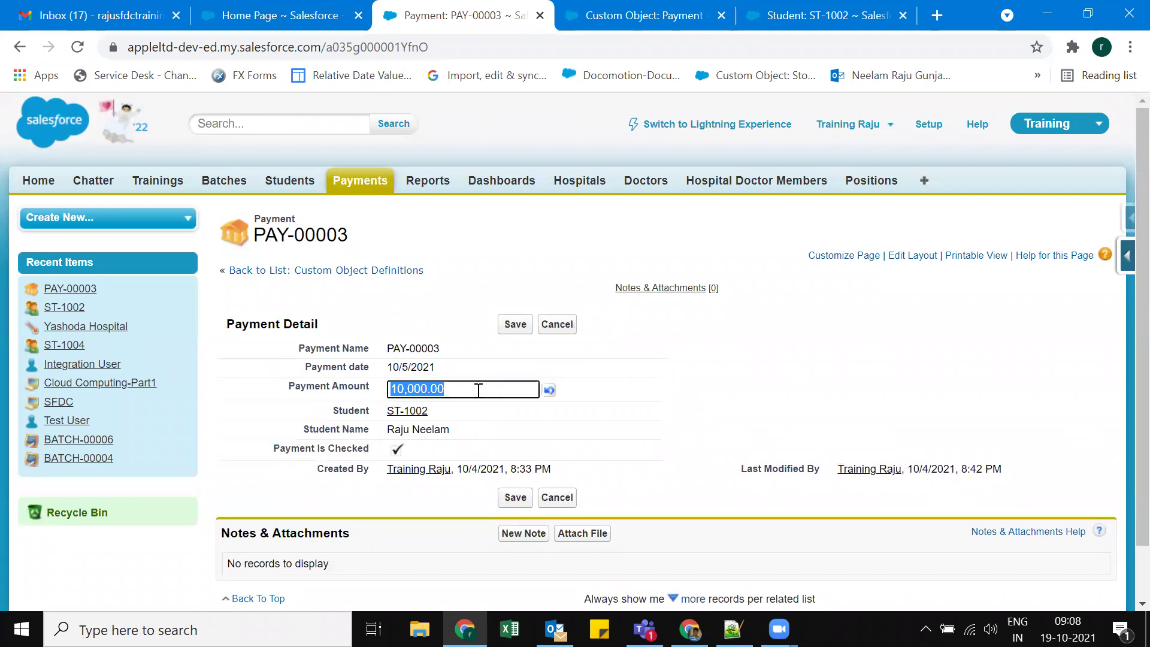
{"action": "type", "text": "50"}
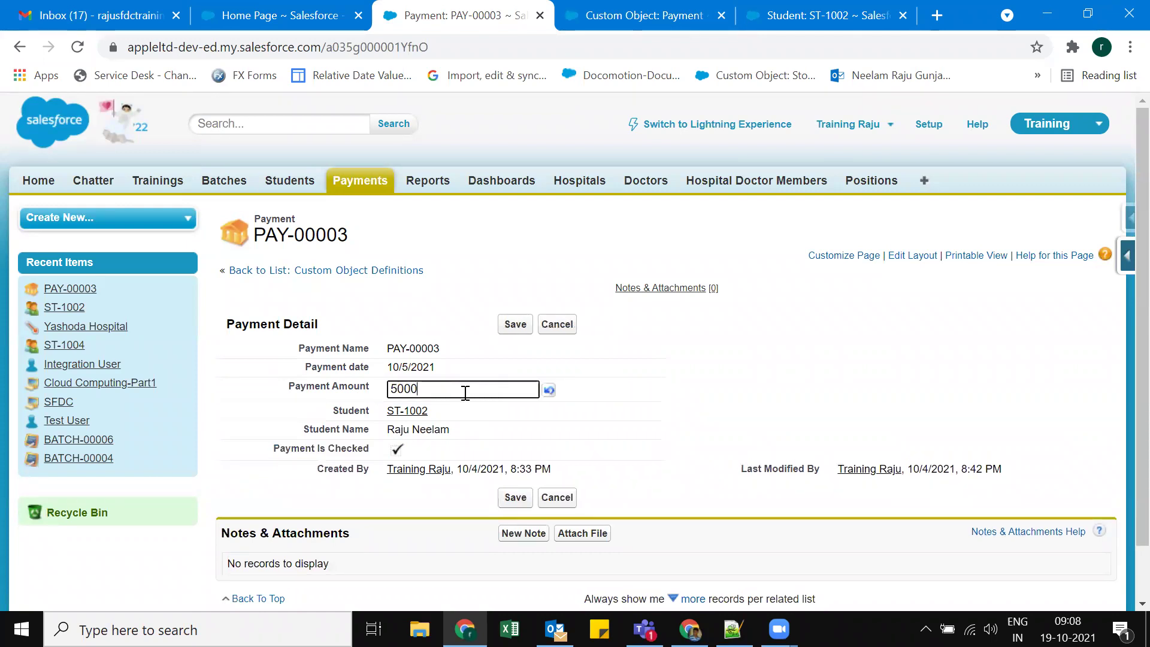
{"action": "left_click", "coordinate": [510, 325]}
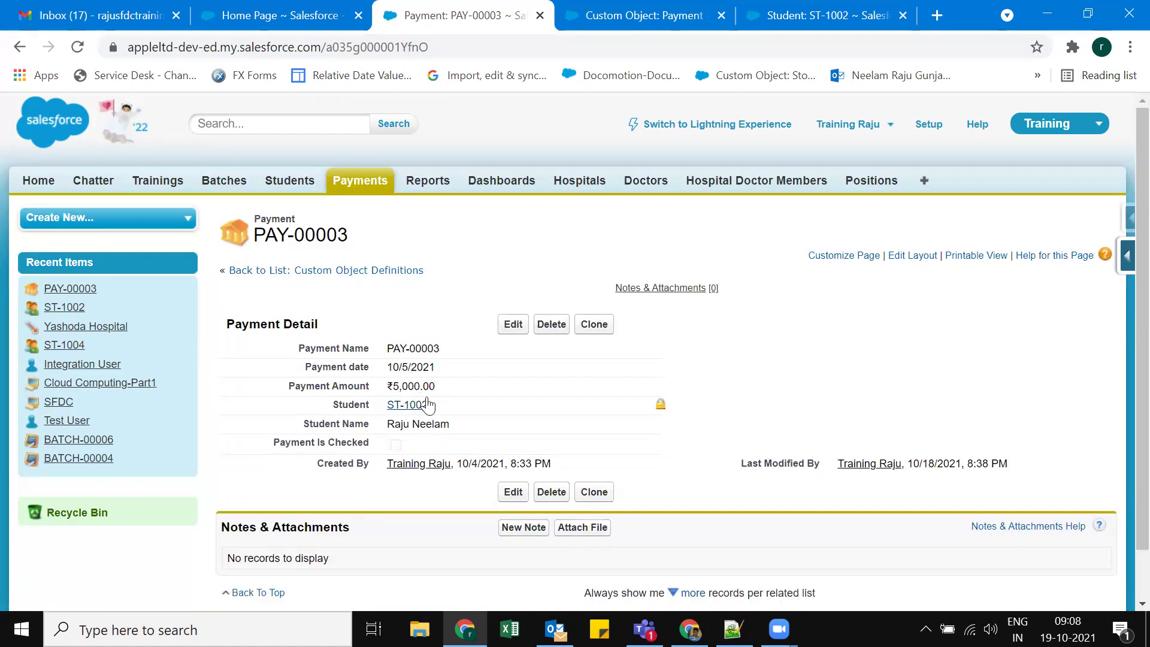
{"action": "left_click", "coordinate": [629, 17]}
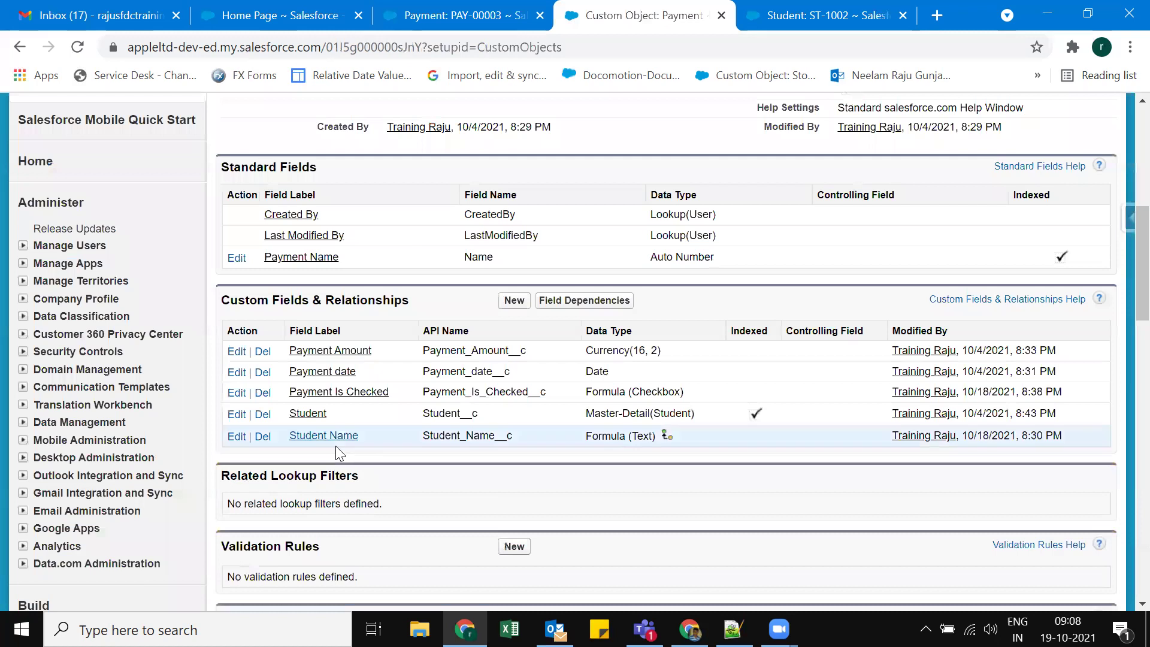
Step: Open the Payment Is Checked field from the Payment object's custom fields and bring up its definition for editing
{"action": "left_click", "coordinate": [345, 392]}
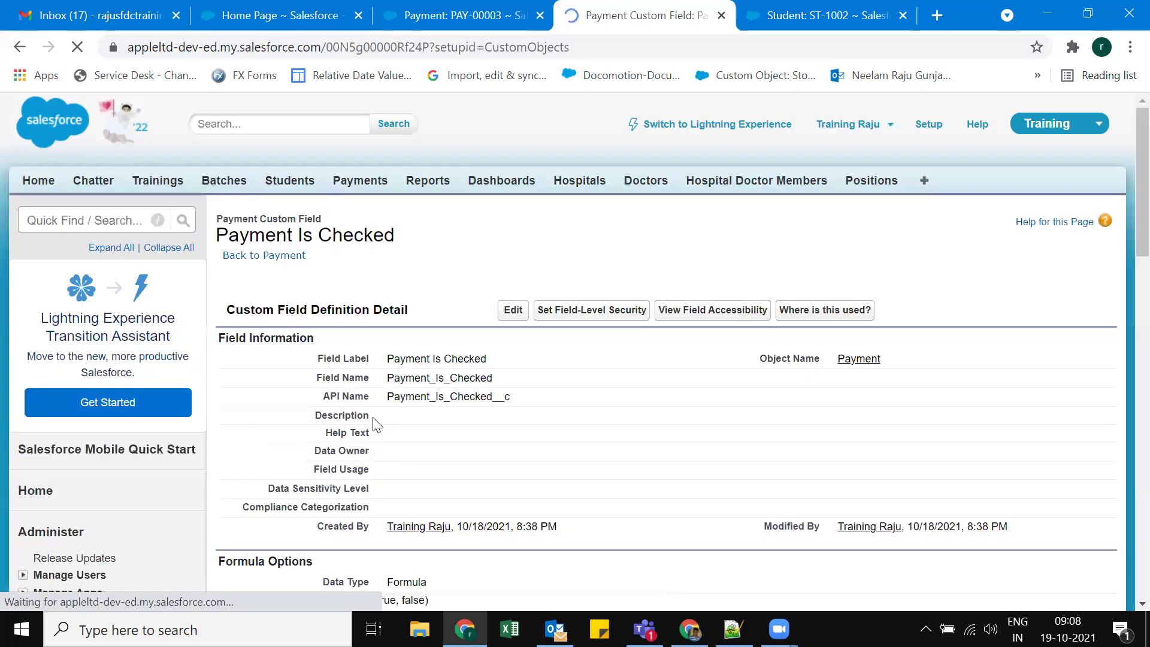
{"action": "scroll", "coordinate": [272, 452], "scroll_direction": "down", "scroll_amount": 3}
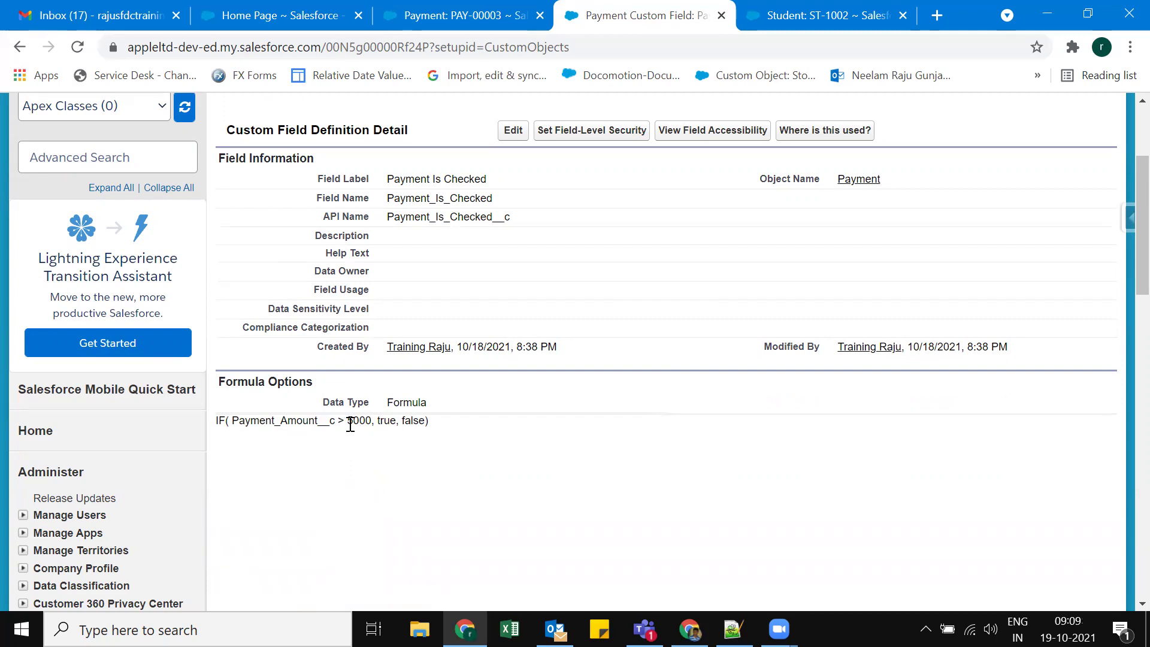
{"action": "double_click", "coordinate": [381, 420]}
{"action": "left_click", "coordinate": [513, 130]}
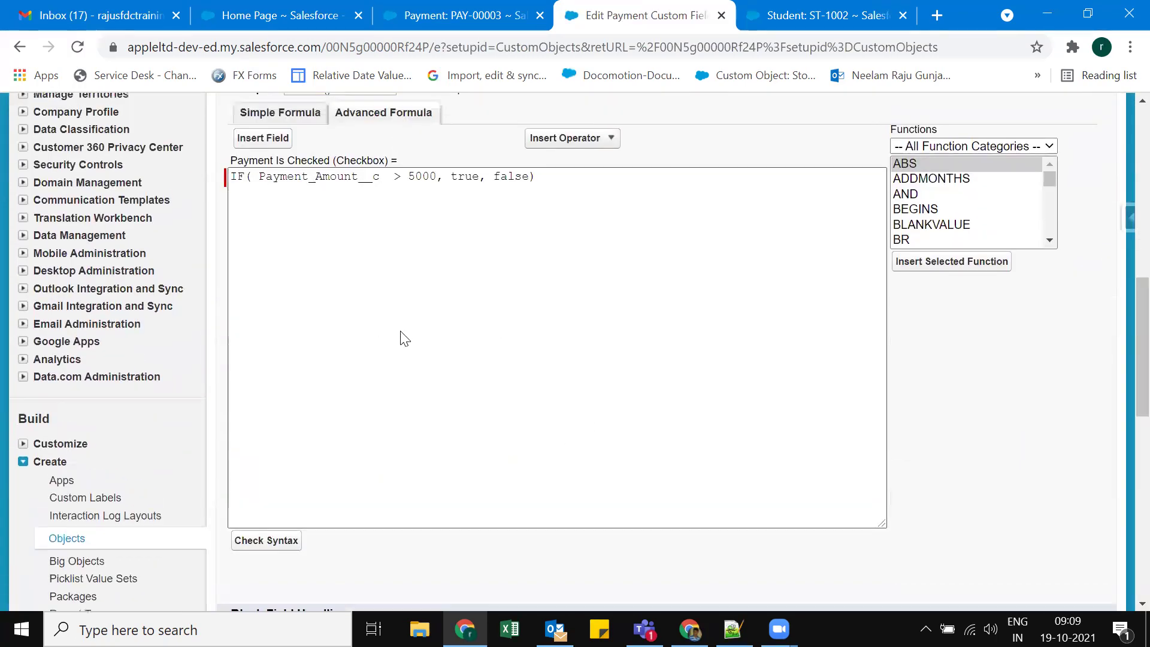
Step: Try to insert an Equal operator after the greater-than sign in the Payment Is Checked formula
{"action": "left_click", "coordinate": [587, 311]}
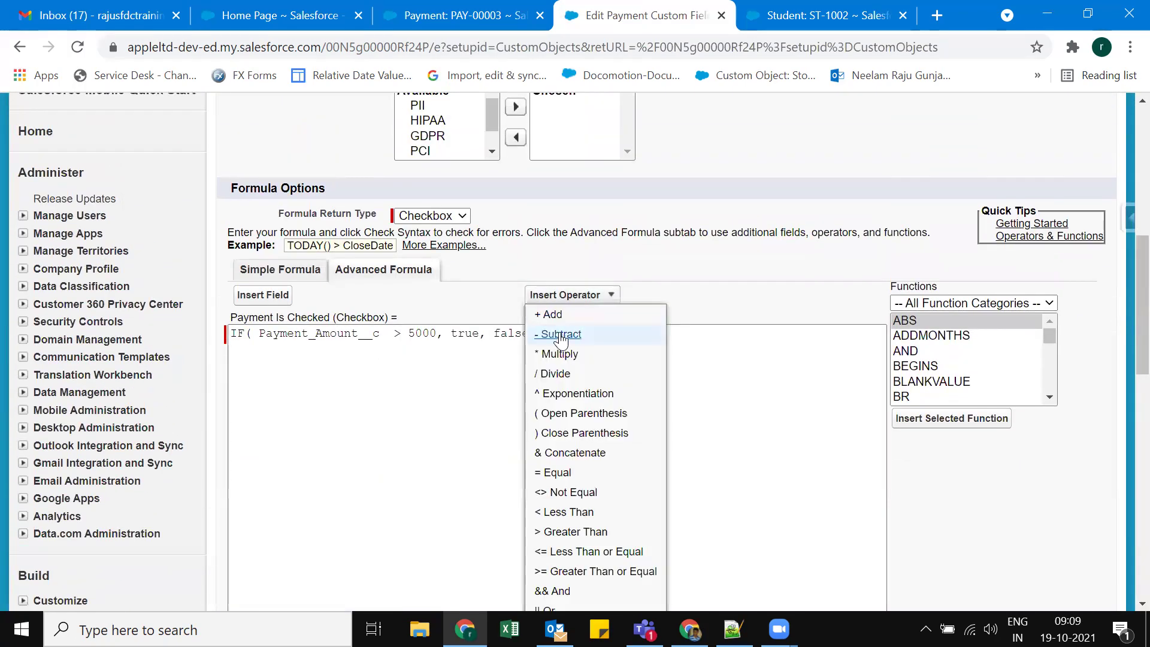
{"action": "left_click", "coordinate": [563, 473]}
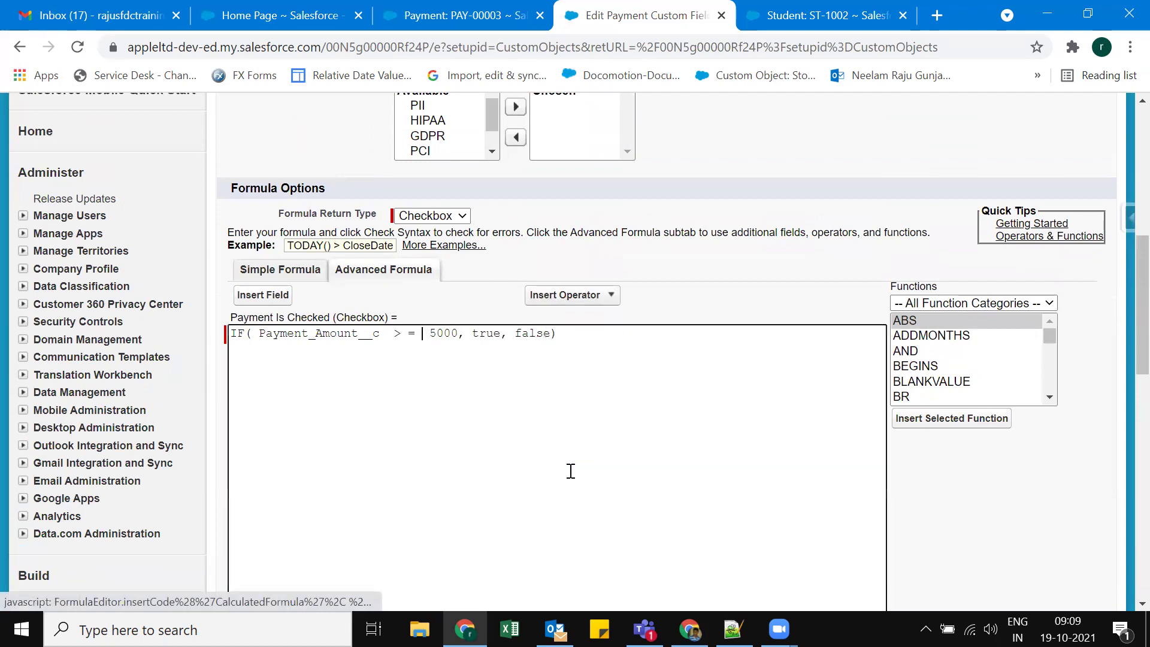
{"action": "scroll", "coordinate": [742, 250], "scroll_direction": "up", "scroll_amount": 1}
{"action": "scroll", "coordinate": [653, 252], "scroll_direction": "up", "scroll_amount": 2}
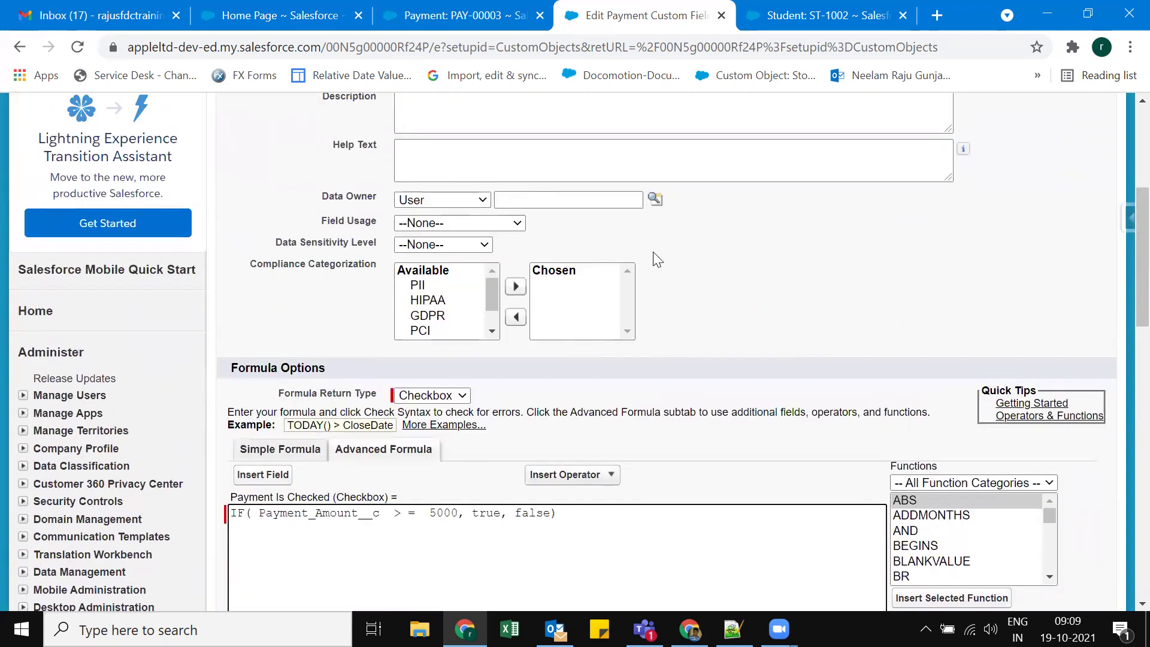
Step: Replace the comparison operator in the Payment Is Checked formula with >= (Greater Than or Equal) and save the field
{"action": "scroll", "coordinate": [647, 386], "scroll_direction": "down", "scroll_amount": 3}
{"action": "left_click_drag", "start_coordinate": [423, 333], "coordinate": [394, 333]}
{"action": "key", "text": "BackSpace"}
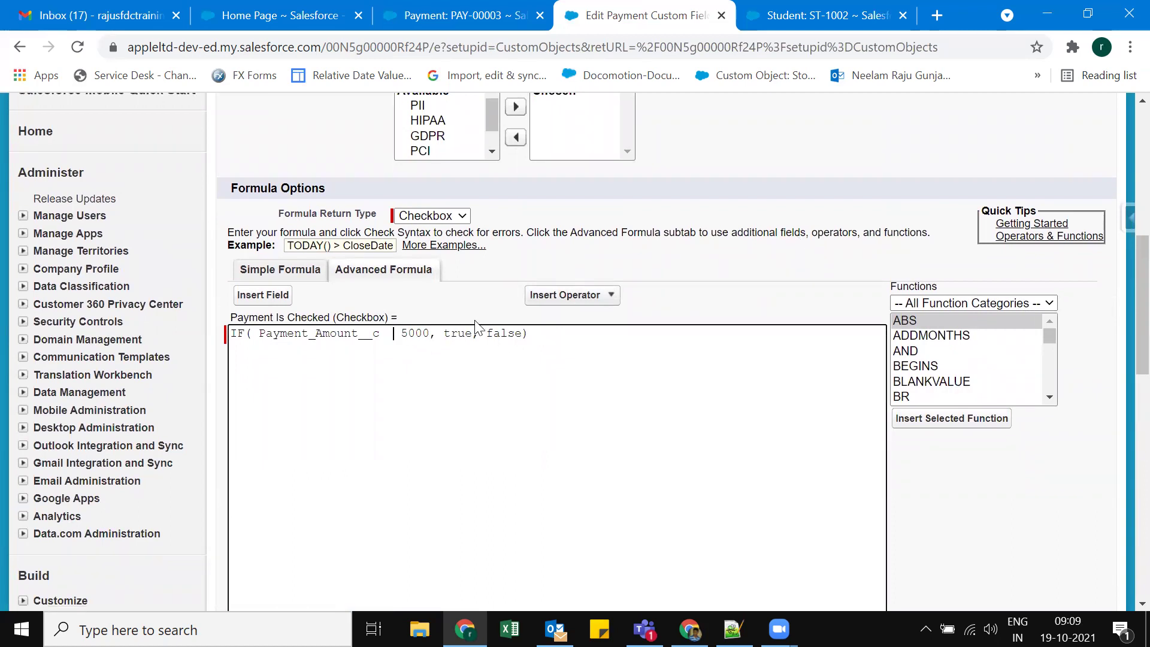
{"action": "left_click", "coordinate": [554, 297]}
{"action": "scroll", "coordinate": [614, 539], "scroll_direction": "down", "scroll_amount": 1}
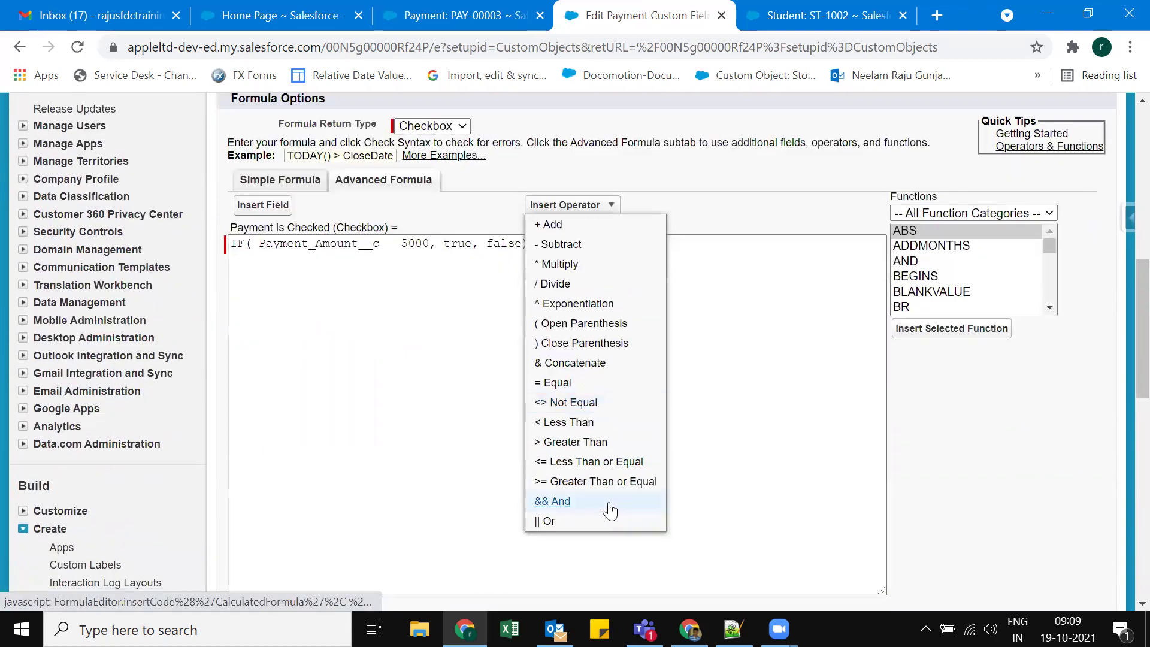
{"action": "left_click", "coordinate": [566, 482]}
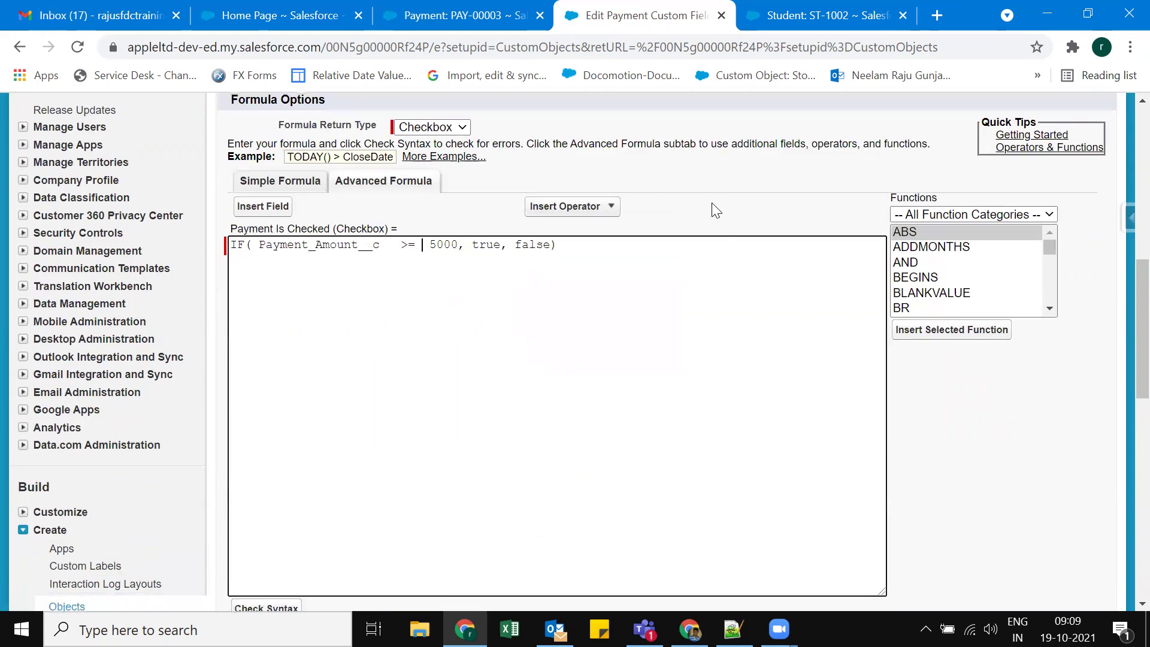
{"action": "scroll", "coordinate": [712, 209], "scroll_direction": "up", "scroll_amount": 5}
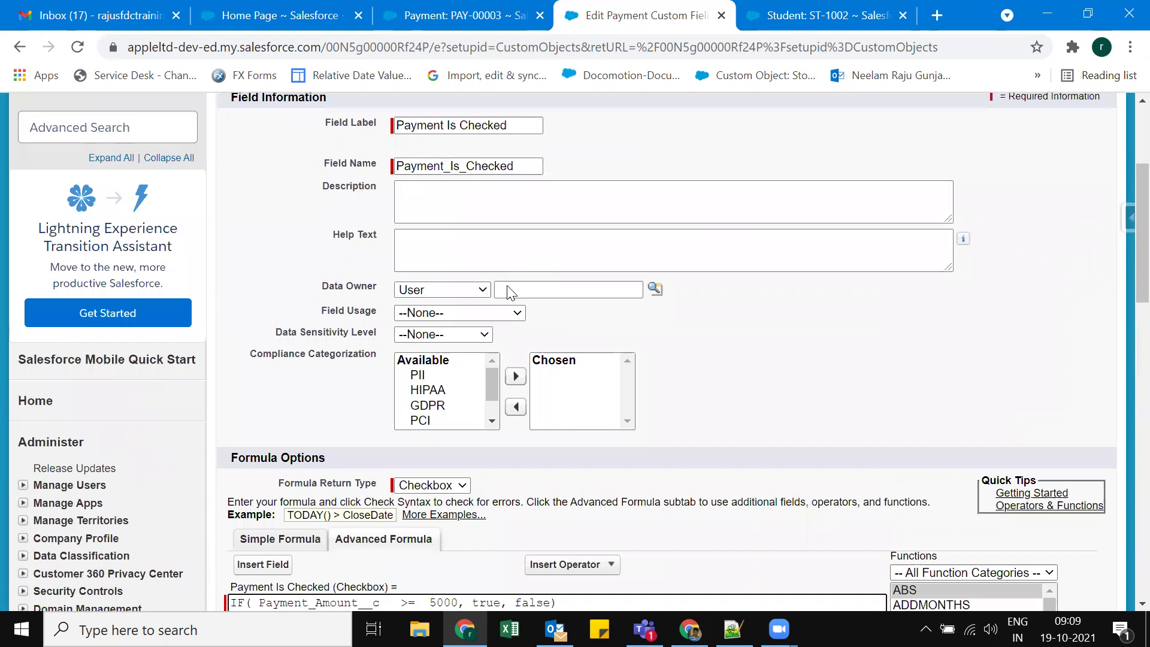
{"action": "scroll", "coordinate": [506, 267], "scroll_direction": "up", "scroll_amount": 3}
{"action": "left_click", "coordinate": [512, 278]}
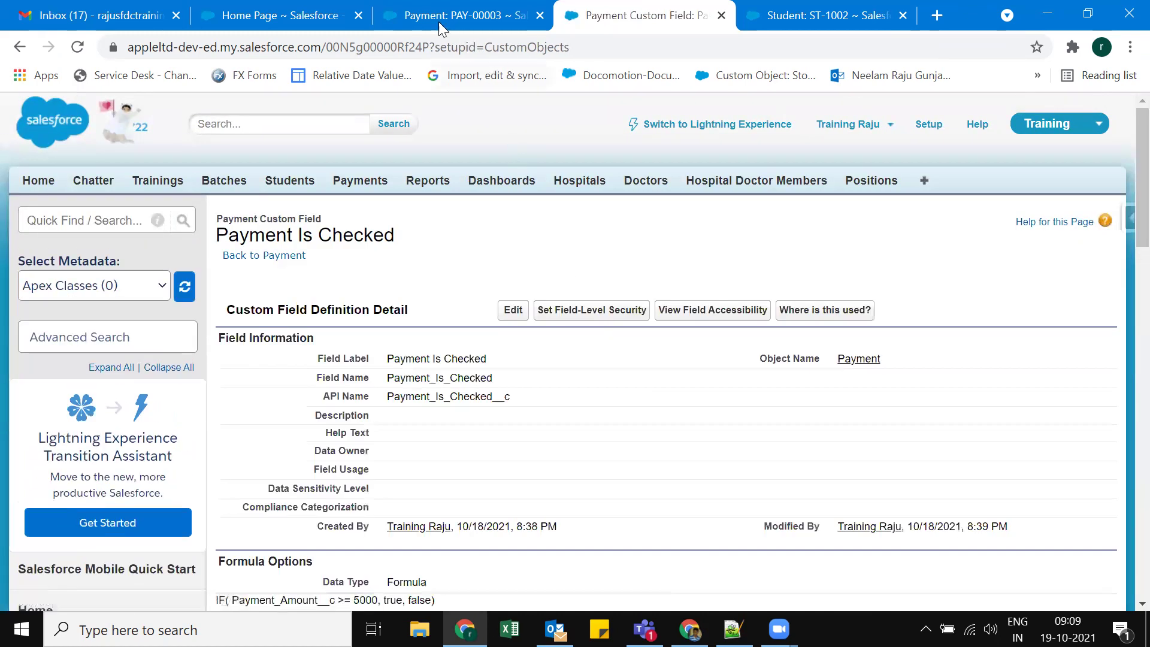
Step: Reload the payment record PAY-00003, set its Payment Amount to 4999, and save the record
{"action": "left_click", "coordinate": [438, 21]}
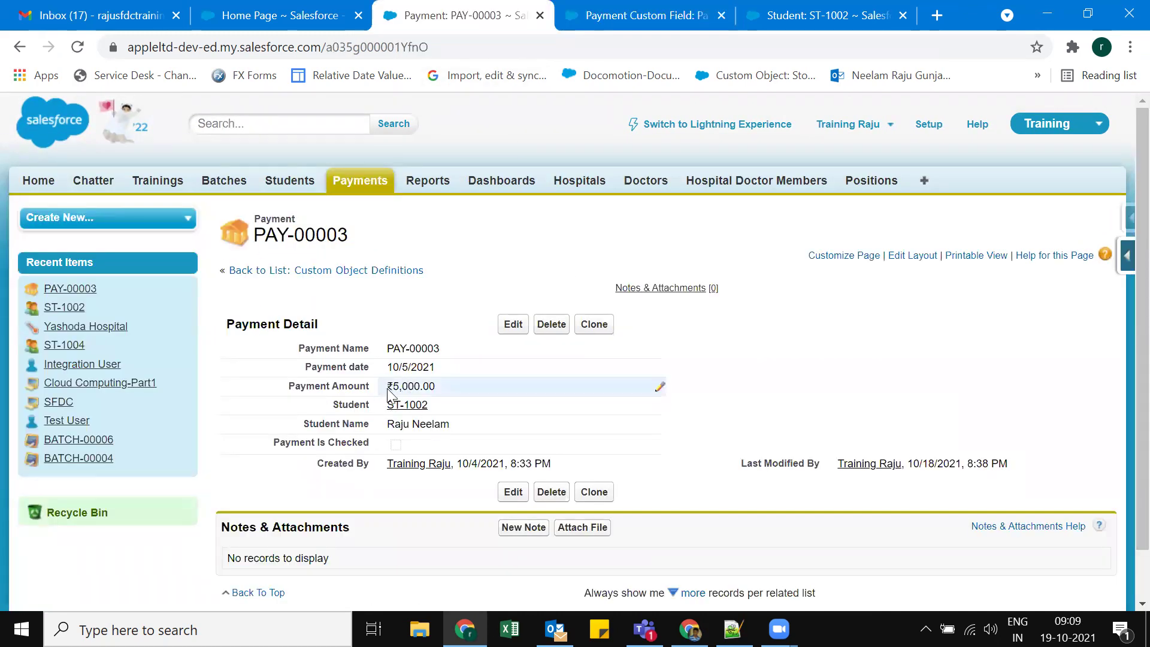
{"action": "left_click", "coordinate": [77, 47]}
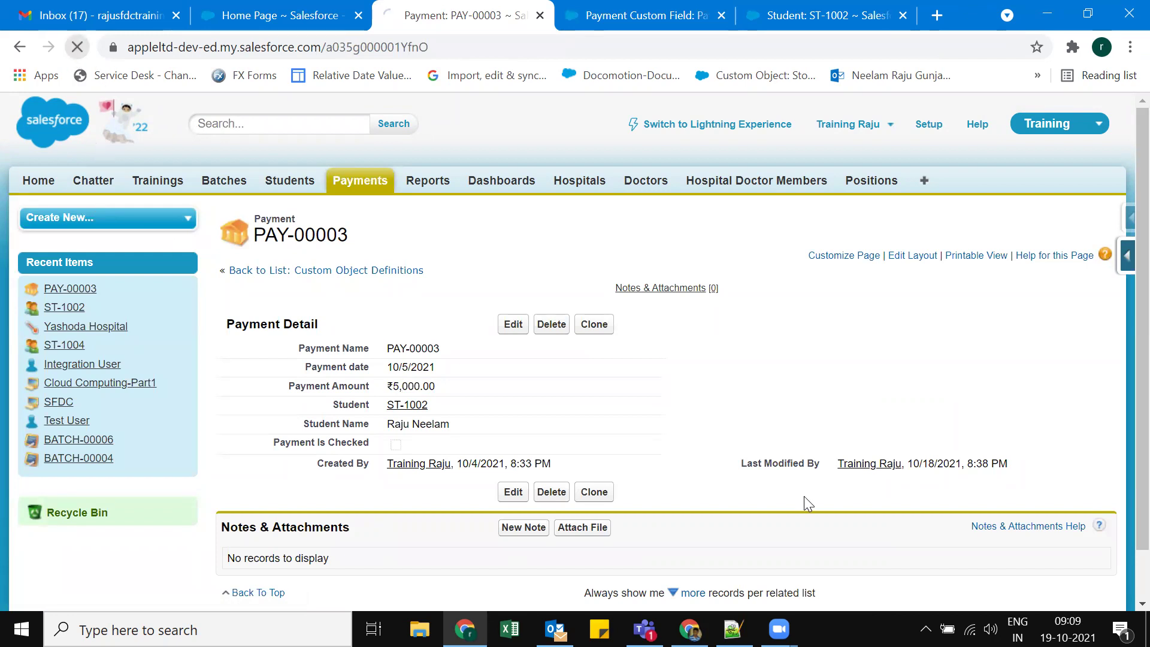
{"action": "double_click", "coordinate": [460, 387]}
{"action": "type", "text": "49"}
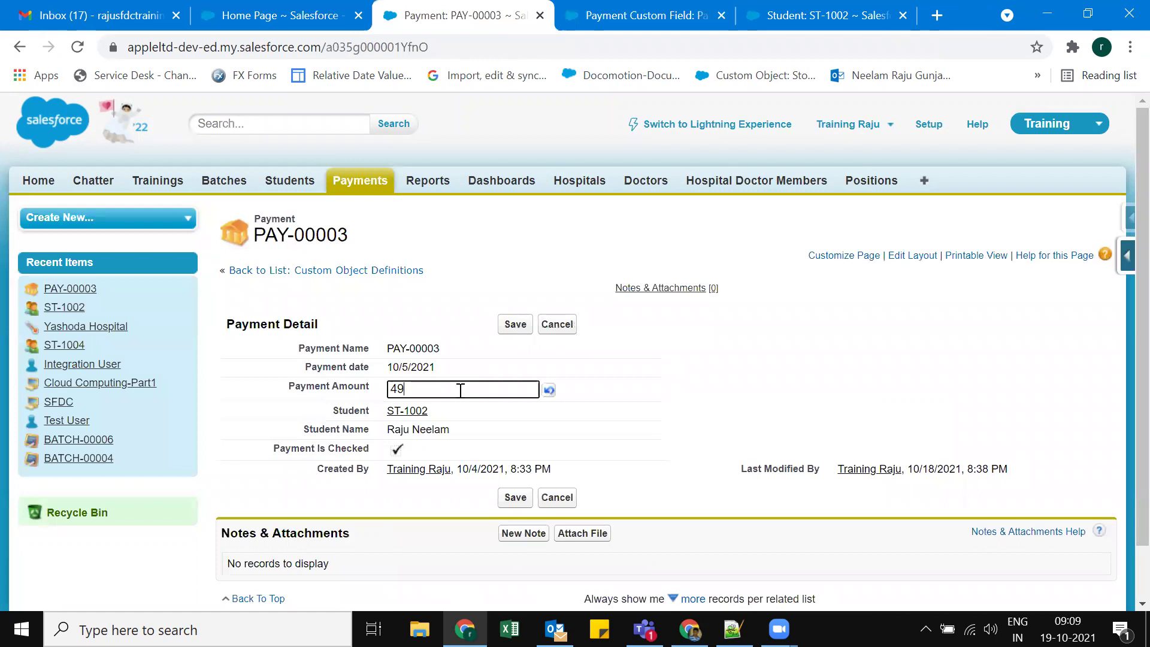
{"action": "type", "text": "999"}
{"action": "key", "text": "BackSpace"}
{"action": "left_click", "coordinate": [515, 324]}
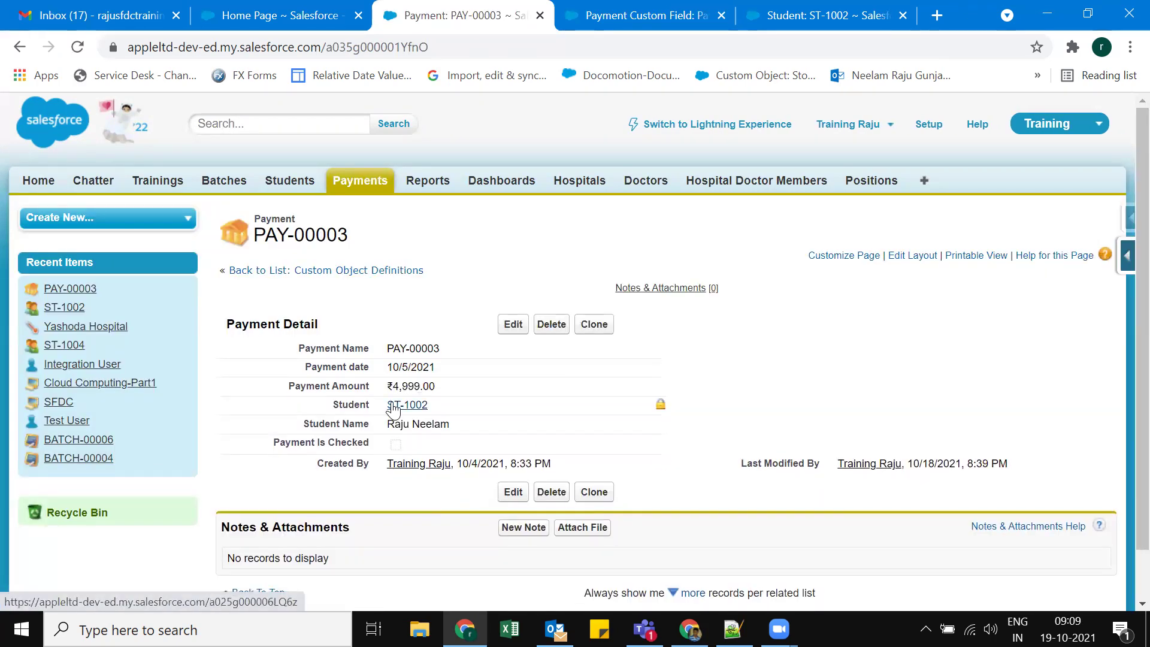
{"action": "double_click", "coordinate": [447, 384]}
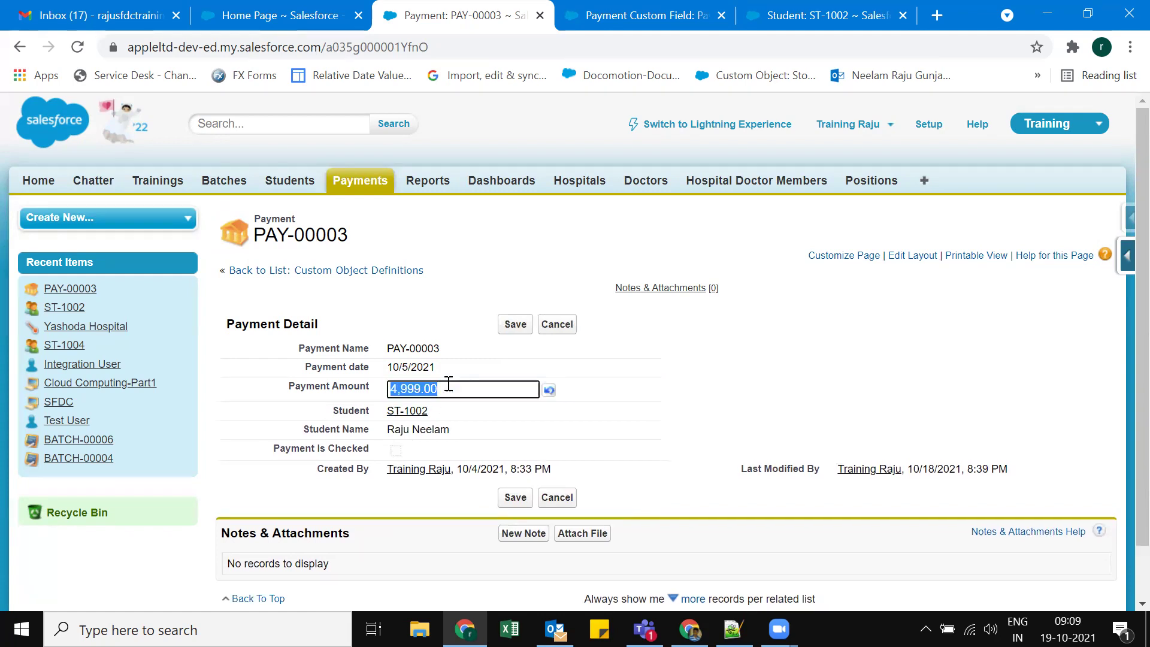
{"action": "left_click", "coordinate": [709, 381]}
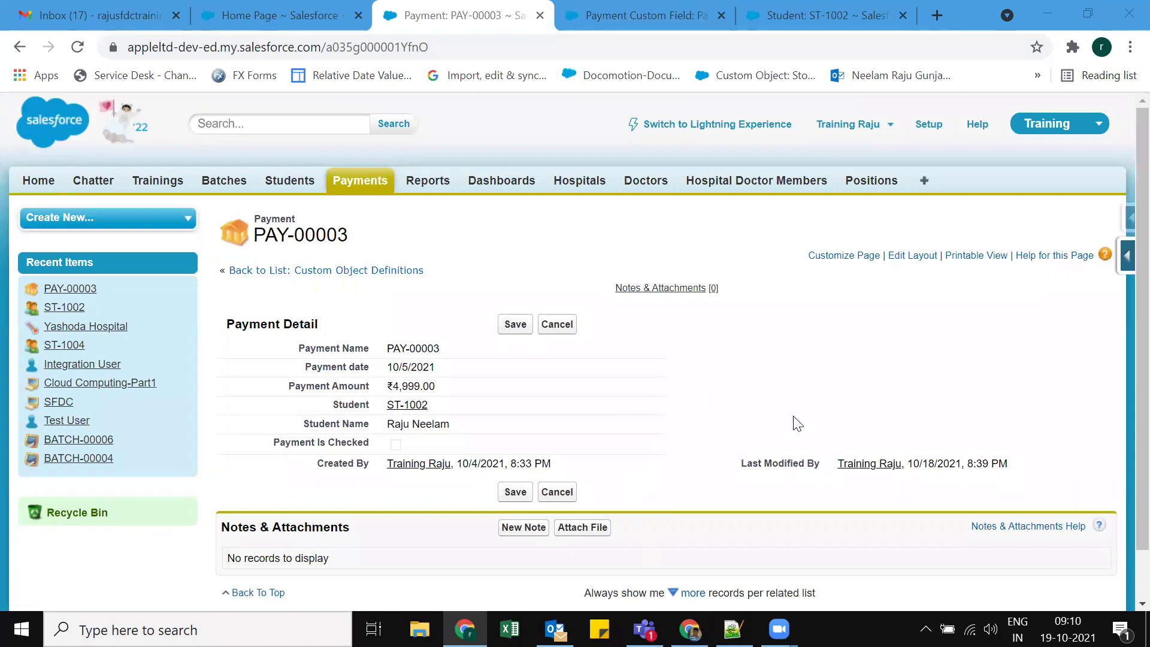
{"action": "scroll", "coordinate": [773, 413], "scroll_direction": "down", "scroll_amount": 2}
{"action": "scroll", "coordinate": [758, 455], "scroll_direction": "up", "scroll_amount": 2}
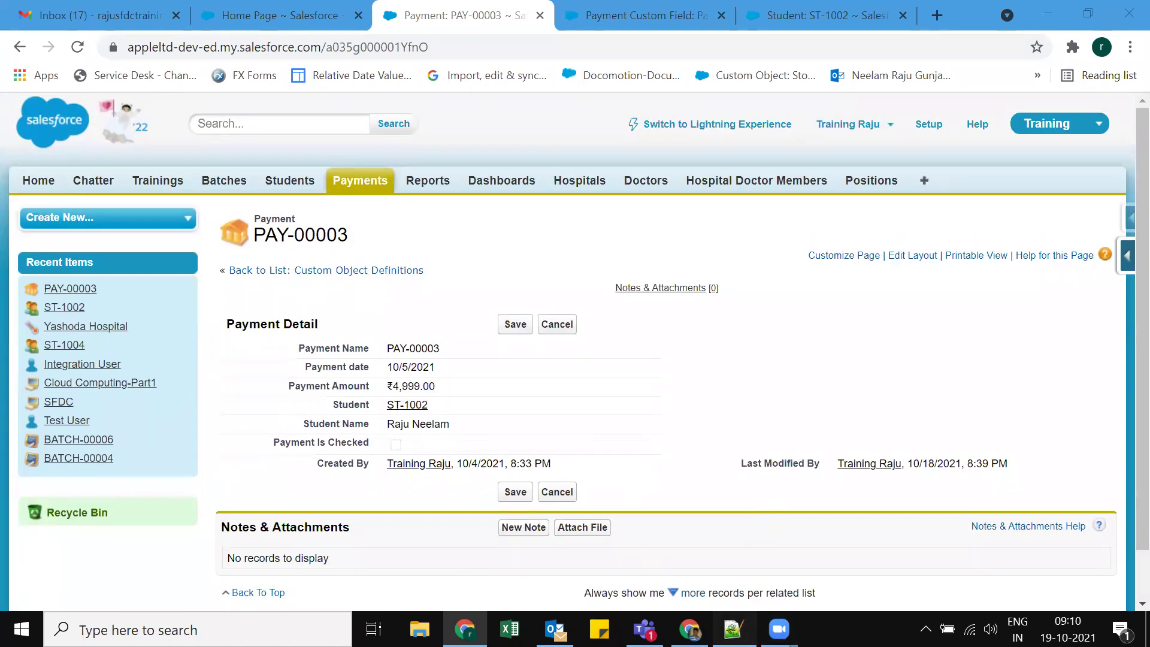
Step: Switch to the Notepad++ notes and review the list of formula field return types, from Text and Number to Date/Time
{"action": "left_click", "coordinate": [734, 629]}
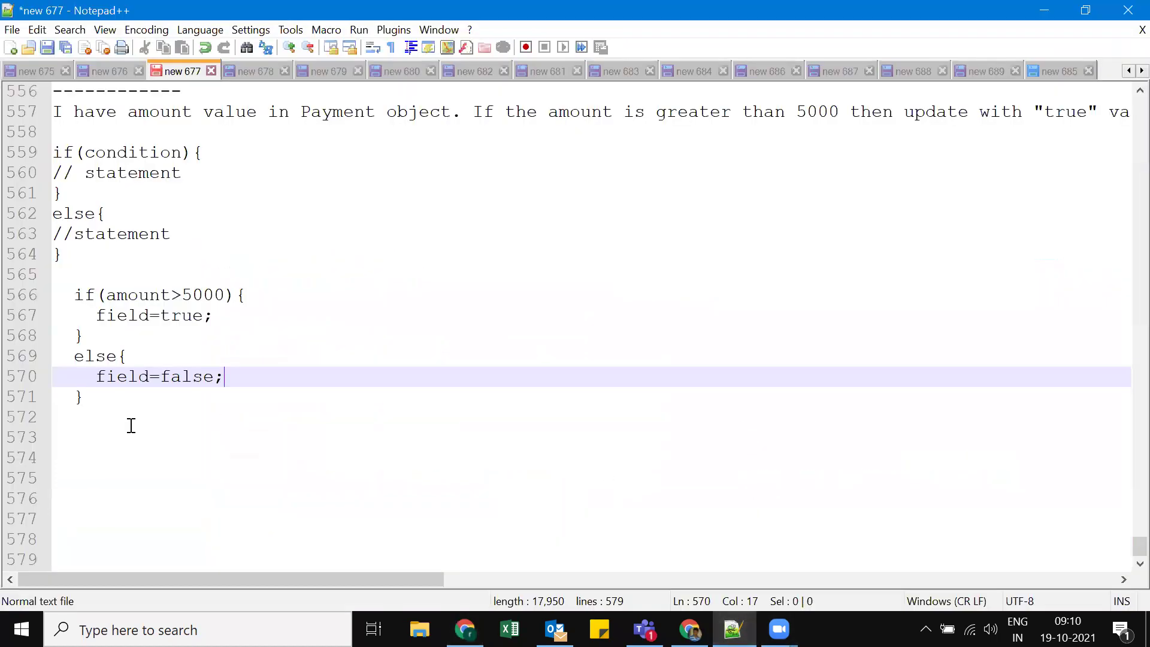
{"action": "scroll", "coordinate": [131, 425], "scroll_direction": "up", "scroll_amount": 8}
{"action": "double_click", "coordinate": [108, 378]}
{"action": "double_click", "coordinate": [110, 419]}
{"action": "left_click", "coordinate": [287, 418]}
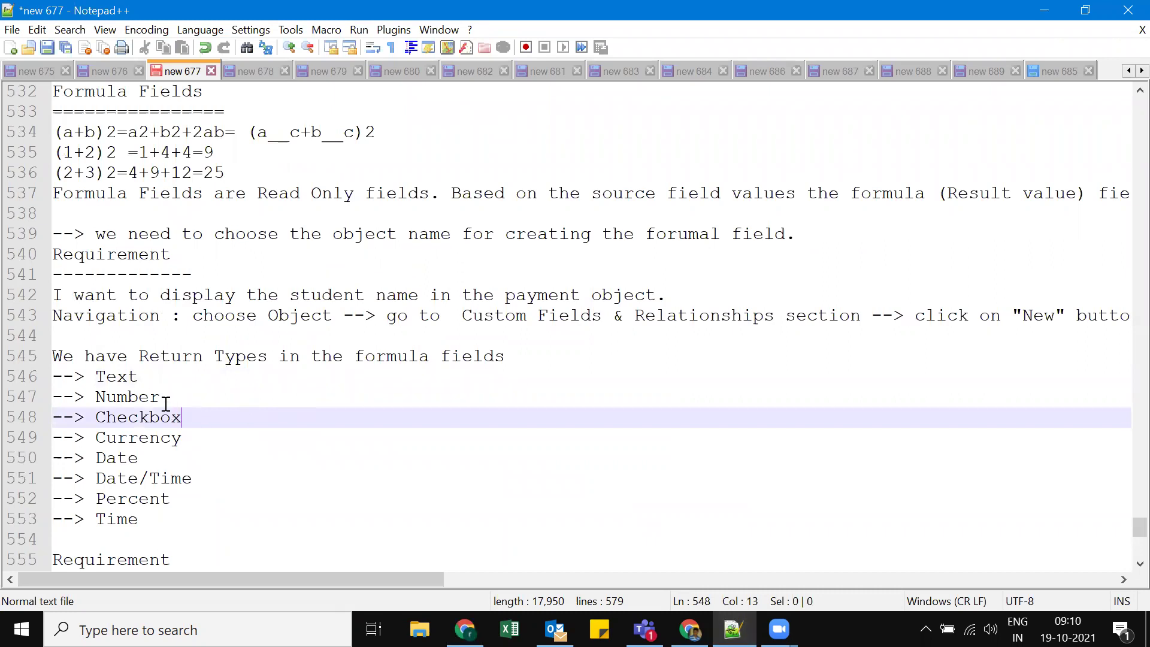
{"action": "double_click", "coordinate": [129, 396]}
{"action": "left_click", "coordinate": [327, 397]}
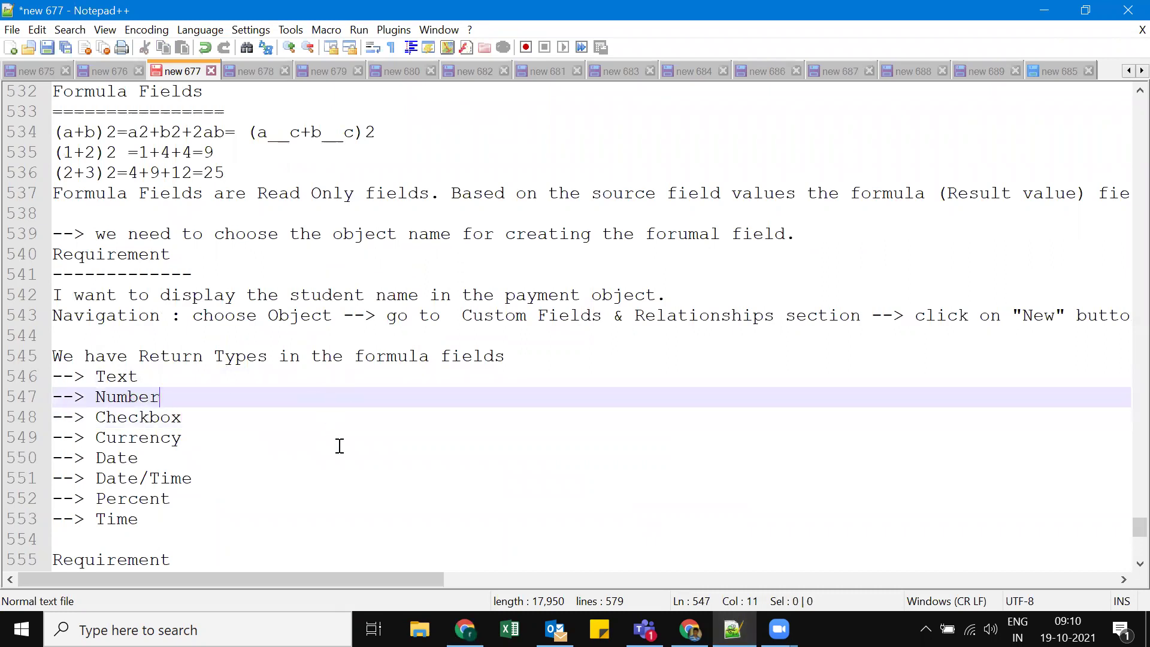
{"action": "double_click", "coordinate": [119, 459]}
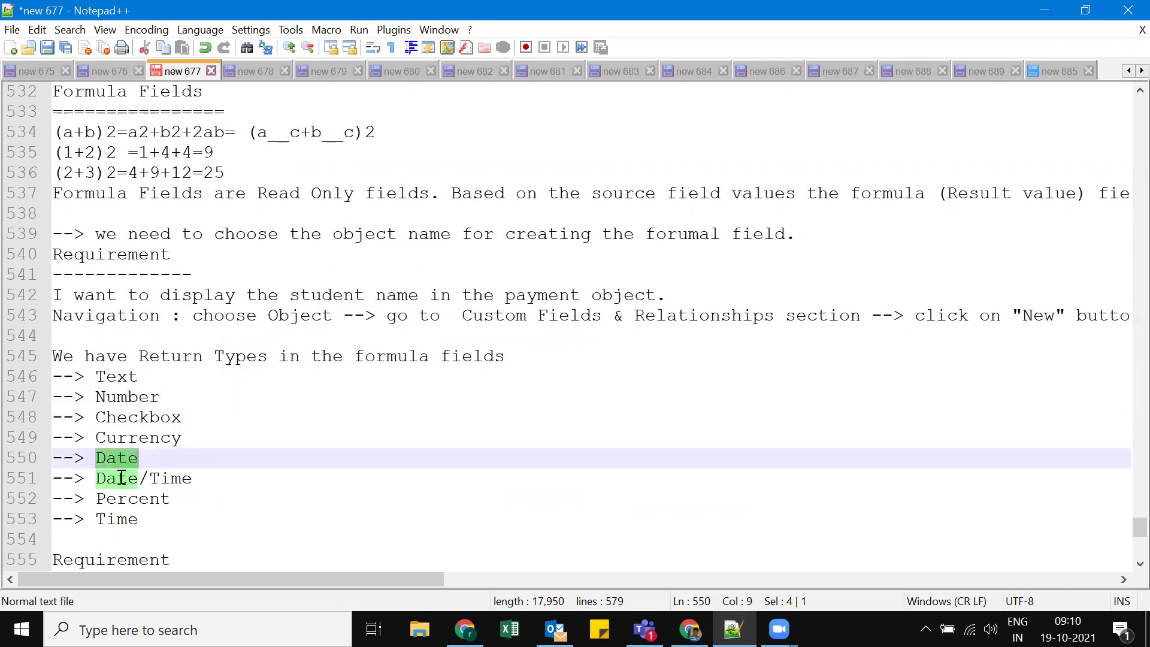
{"action": "left_click", "coordinate": [278, 481]}
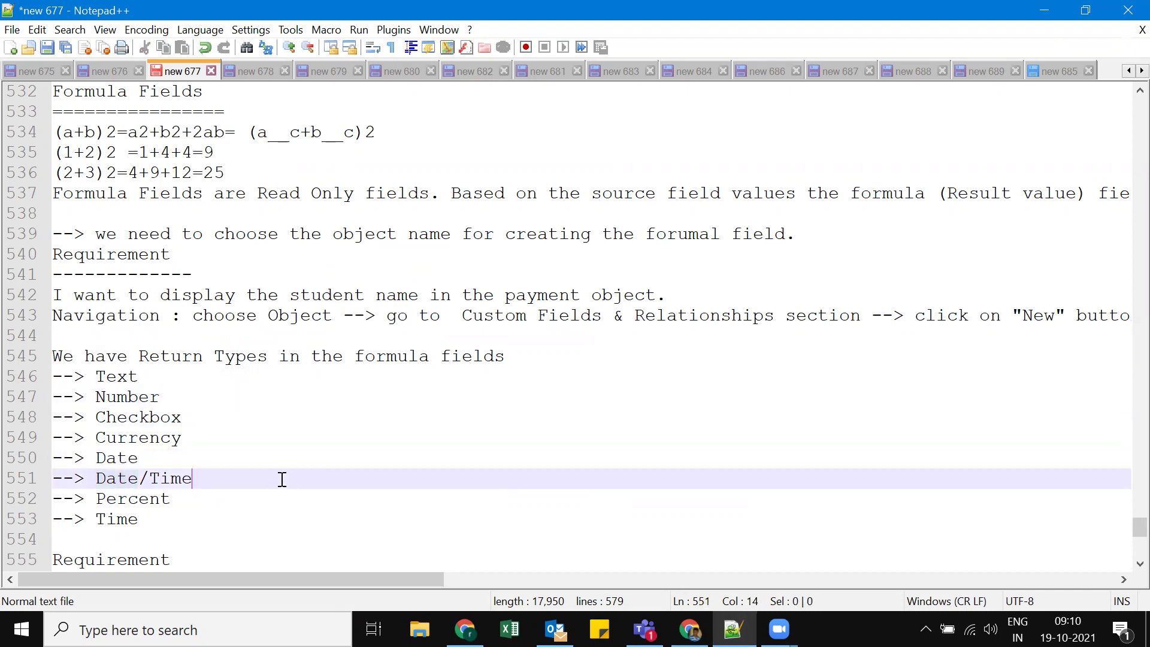
Step: Switch back to Salesforce in Chrome and open the Student object definition from record ST-1002, at its custom fields
{"action": "left_click", "coordinate": [465, 629]}
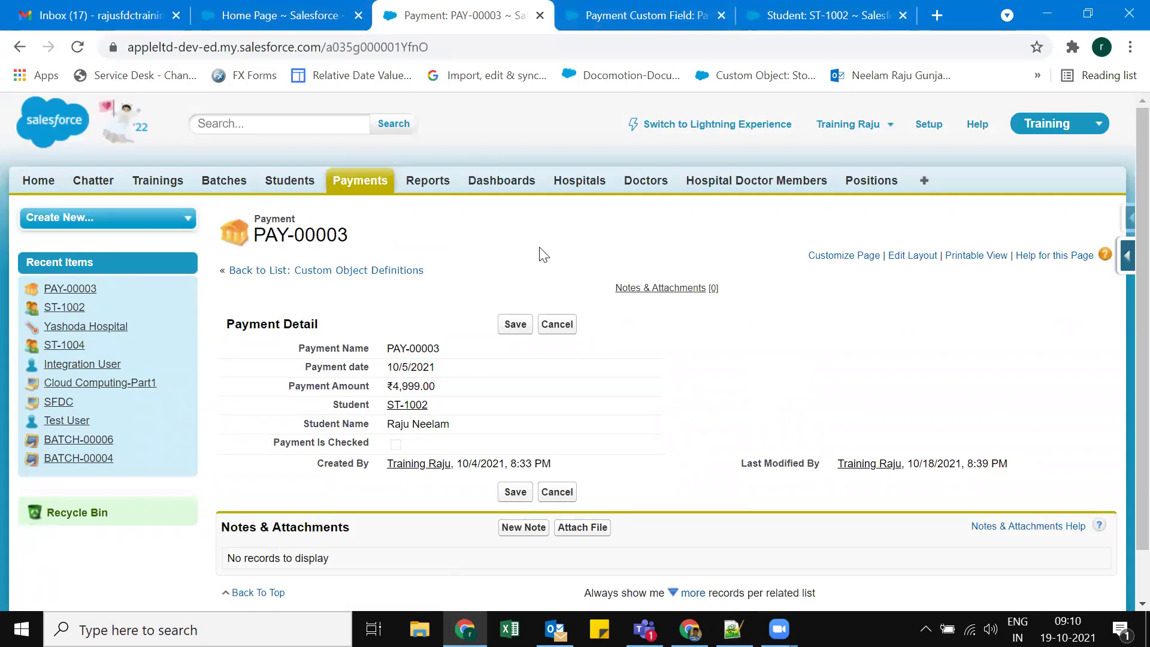
{"action": "left_click", "coordinate": [814, 11]}
{"action": "left_click", "coordinate": [1128, 256]}
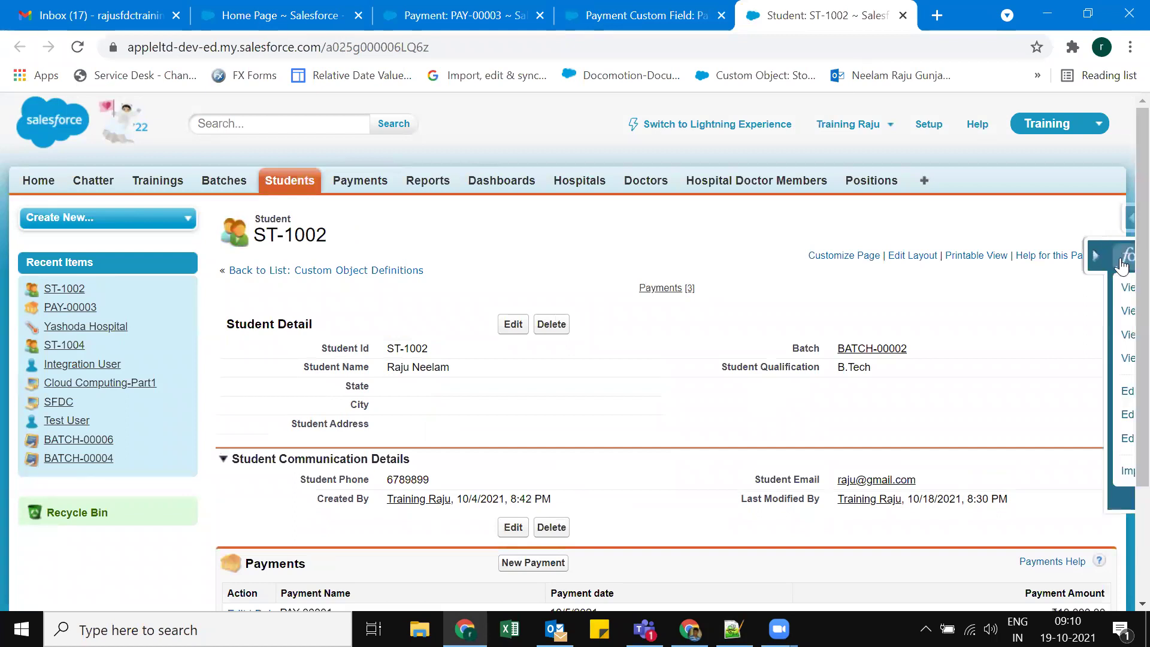
{"action": "left_click", "coordinate": [971, 310]}
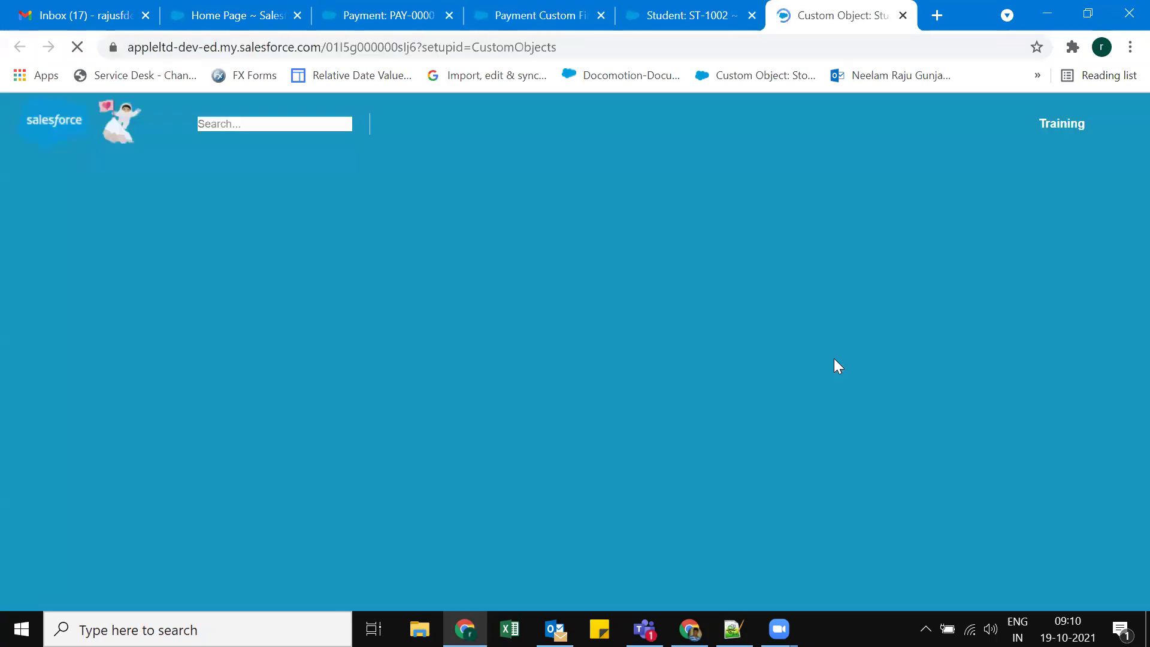
{"action": "scroll", "coordinate": [662, 516], "scroll_direction": "down", "scroll_amount": 10}
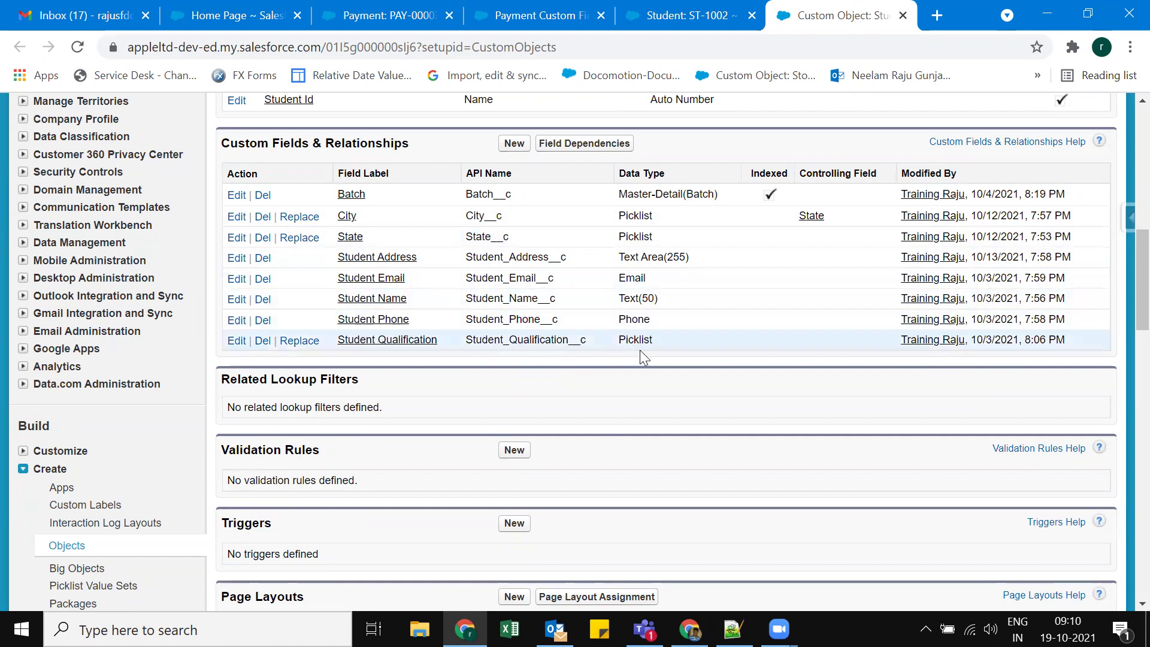
Step: Start a new custom field on the Student object with the Date data type and continue to its details
{"action": "left_click", "coordinate": [514, 146]}
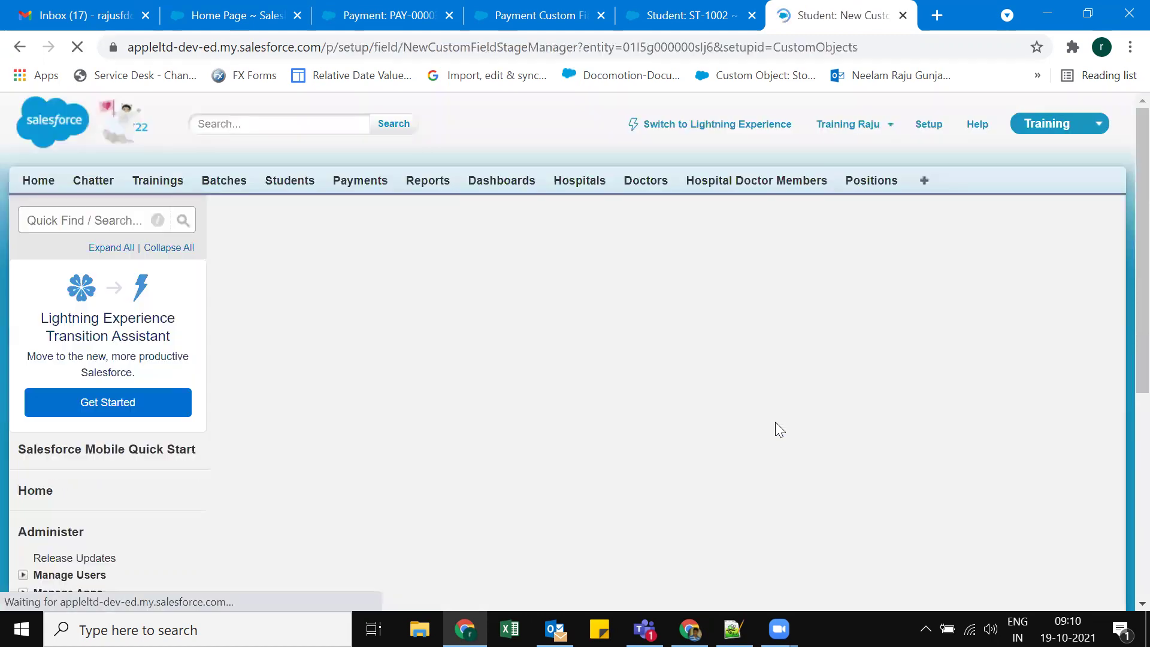
{"action": "scroll", "coordinate": [772, 377], "scroll_direction": "down", "scroll_amount": 8}
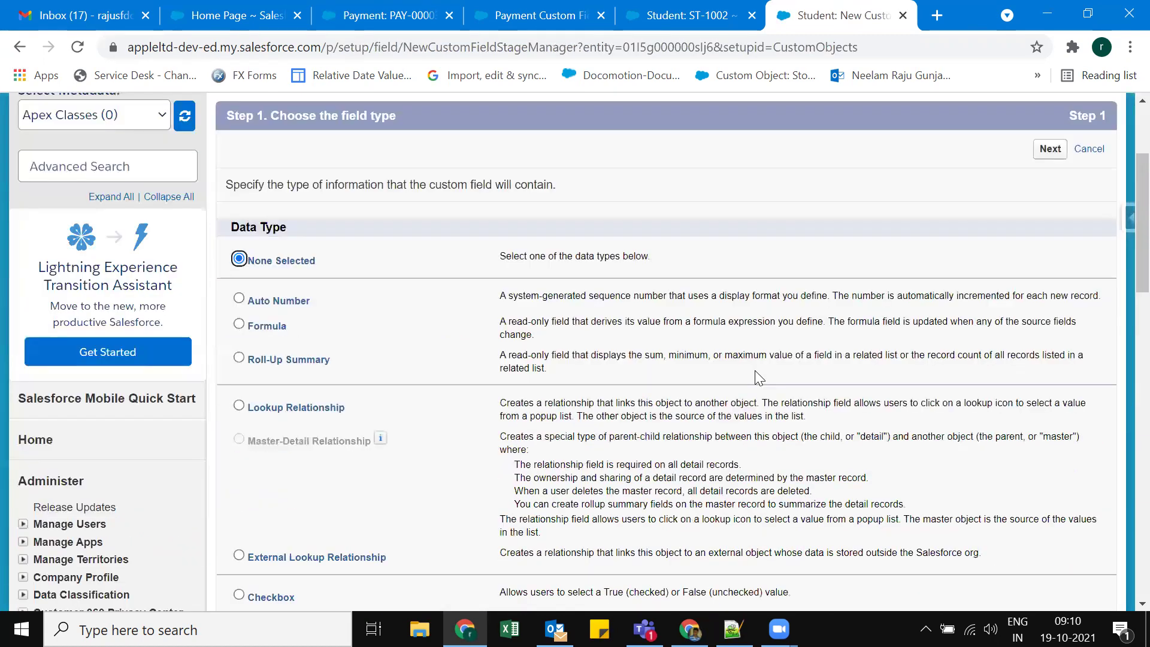
{"action": "left_click", "coordinate": [259, 376]}
{"action": "scroll", "coordinate": [264, 373], "scroll_direction": "down", "scroll_amount": 6}
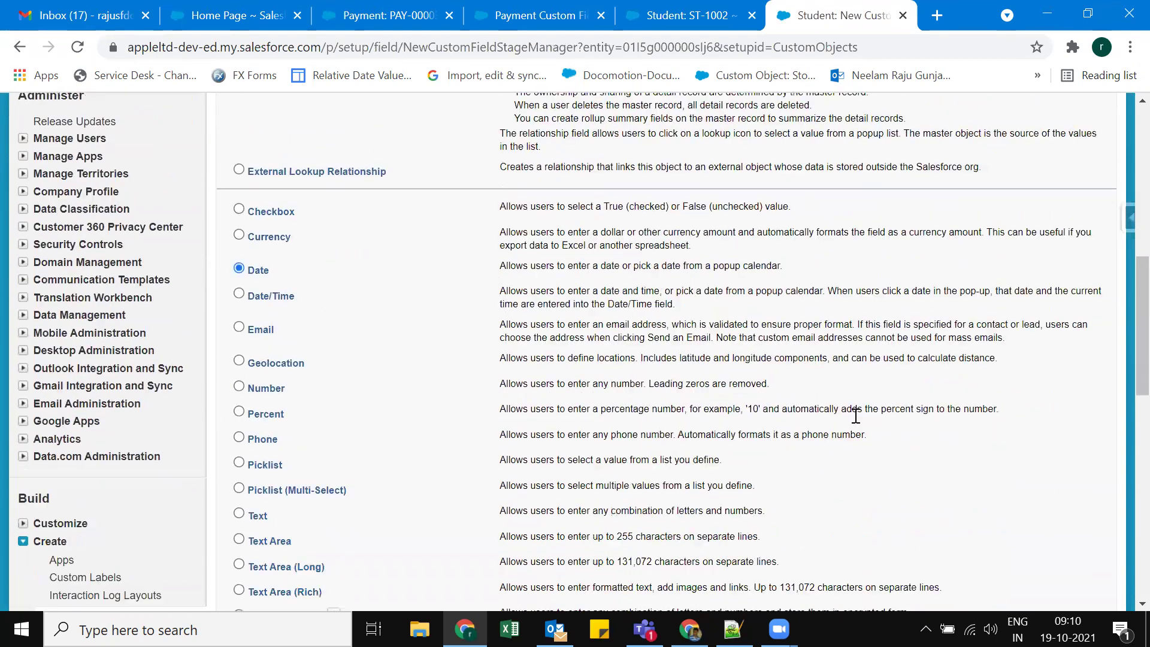
{"action": "left_click", "coordinate": [1056, 462]}
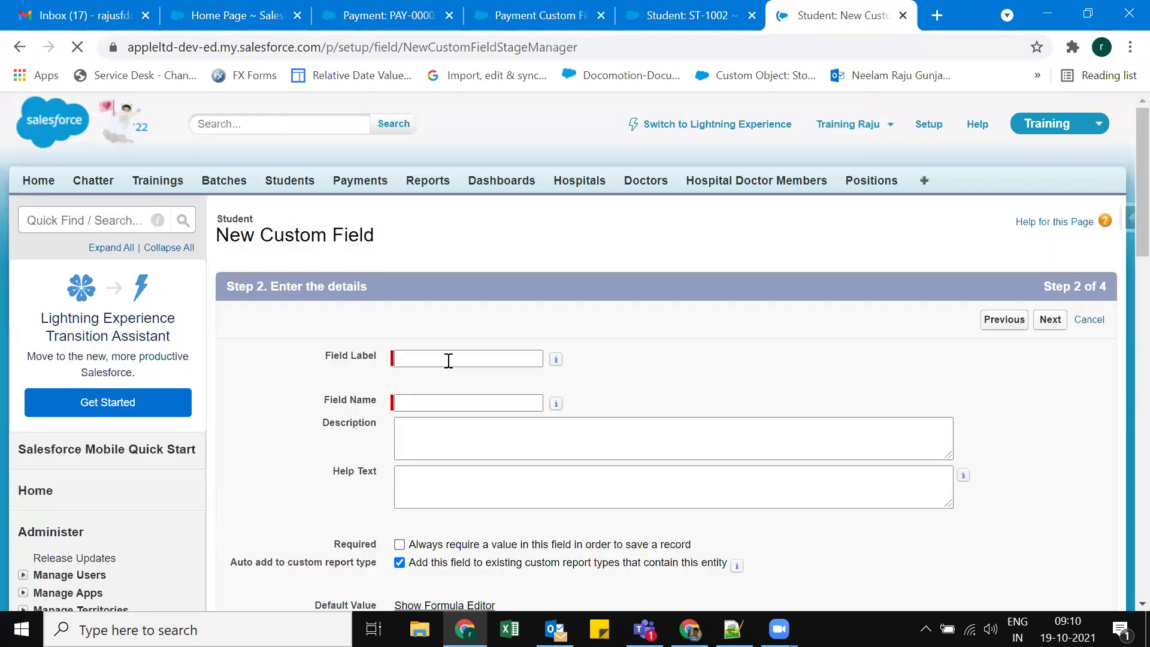
Step: Label the new date field Student DOB and let the field name fill in as Student_DOB
{"action": "left_click", "coordinate": [449, 360]}
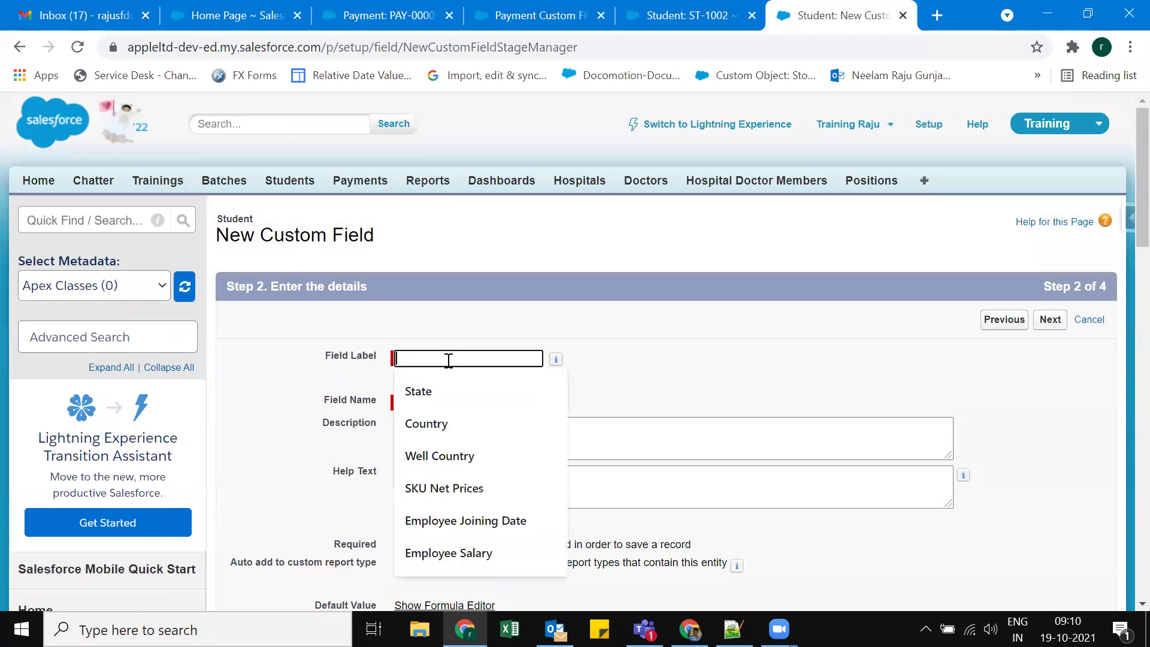
{"action": "type", "text": "Student"}
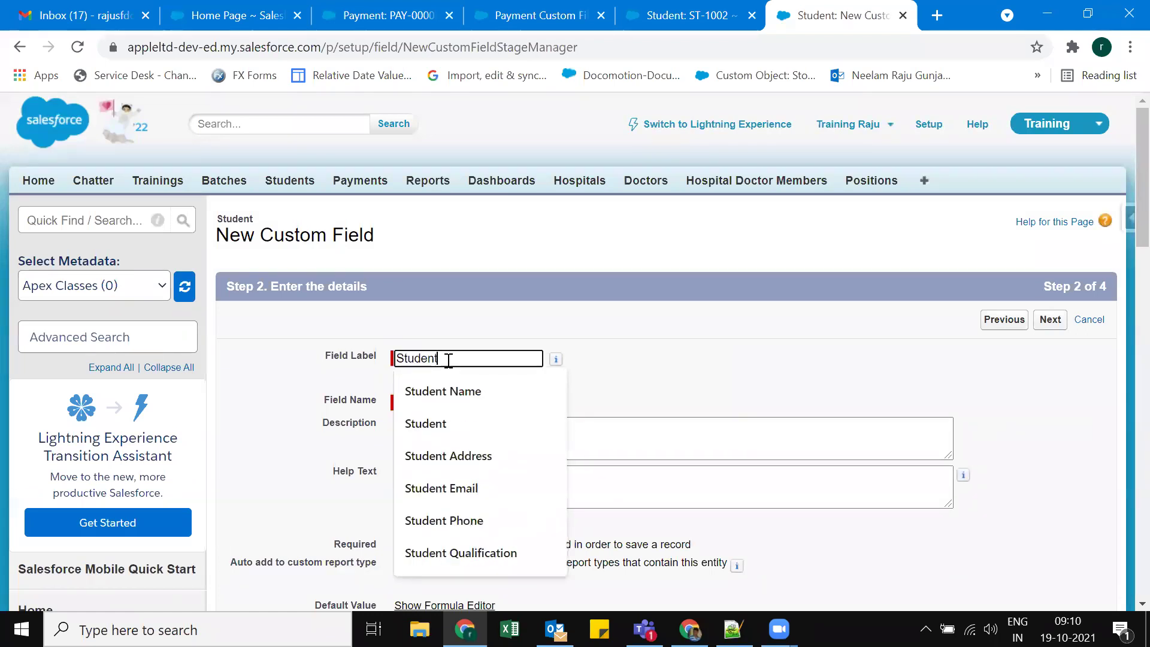
{"action": "type", "text": " DOB"}
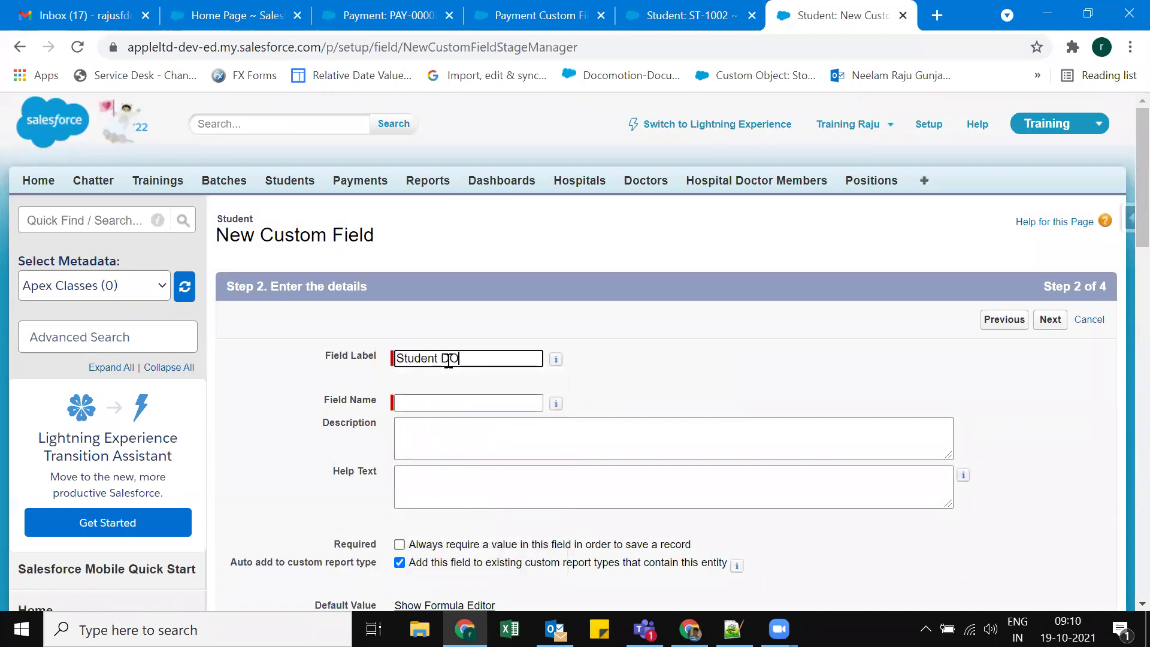
{"action": "key", "text": "Tab"}
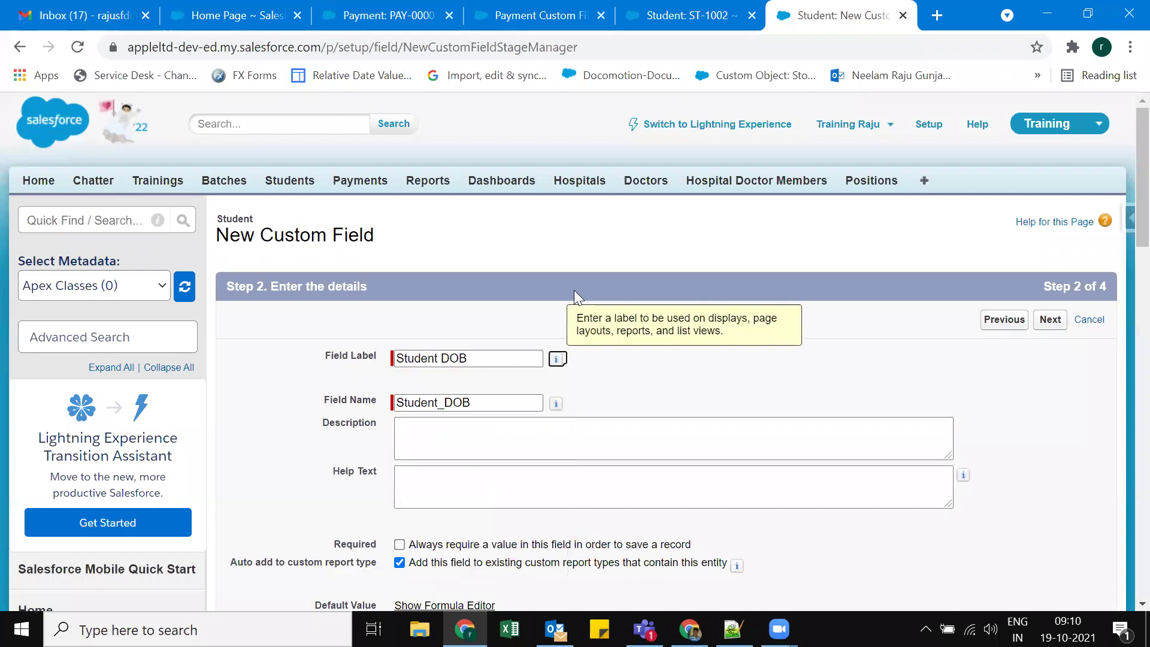
Step: Restrict the Student DOB field's visibility to the System Administrator and Training User profiles and continue to the page layouts
{"action": "left_click", "coordinate": [635, 339]}
{"action": "left_click", "coordinate": [1050, 321]}
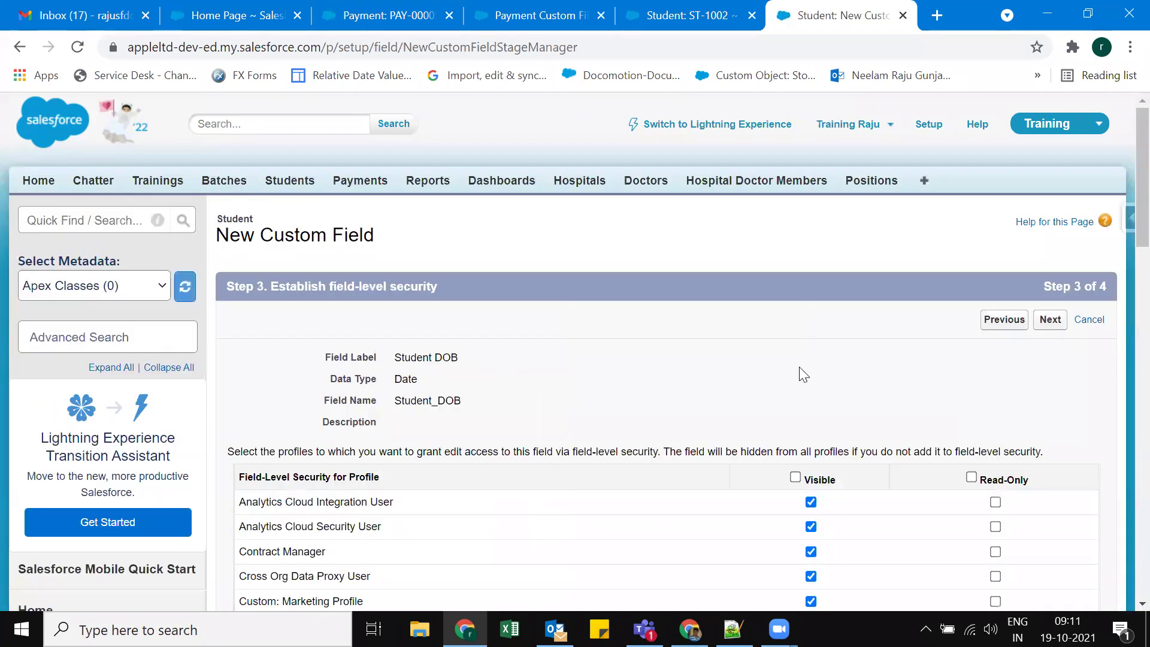
{"action": "scroll", "coordinate": [802, 375], "scroll_direction": "down", "scroll_amount": 5}
{"action": "left_click", "coordinate": [795, 118]}
{"action": "left_click", "coordinate": [795, 118]}
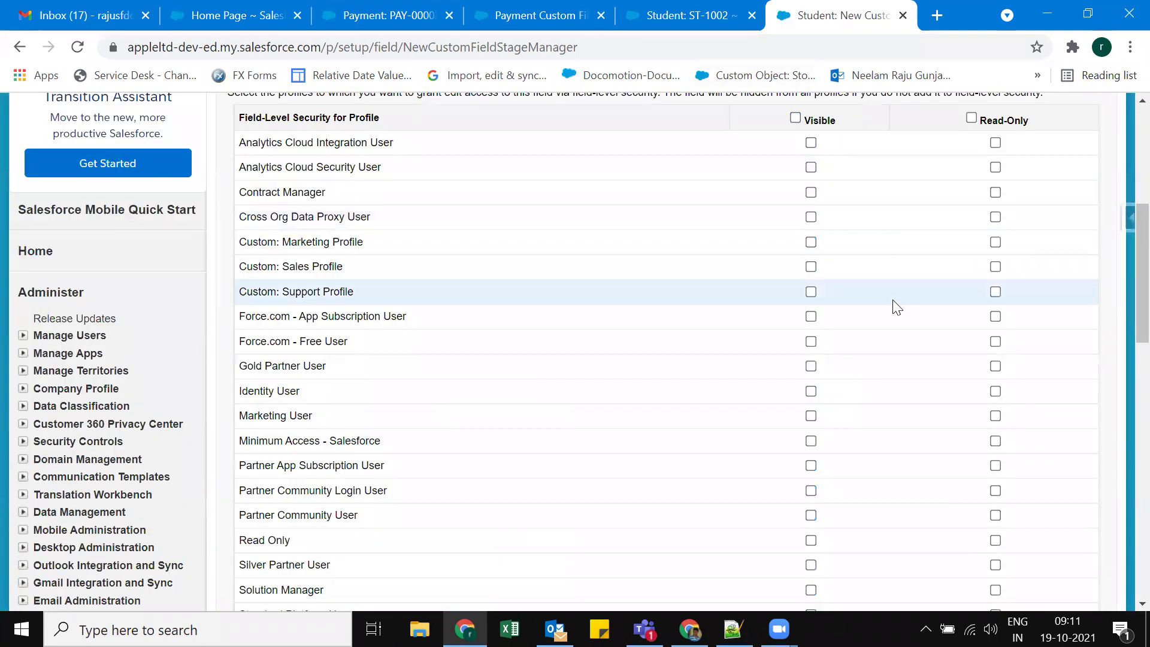
{"action": "scroll", "coordinate": [891, 317], "scroll_direction": "down", "scroll_amount": 6}
{"action": "left_click", "coordinate": [811, 216]}
{"action": "left_click", "coordinate": [811, 240]}
{"action": "left_click", "coordinate": [1056, 318]}
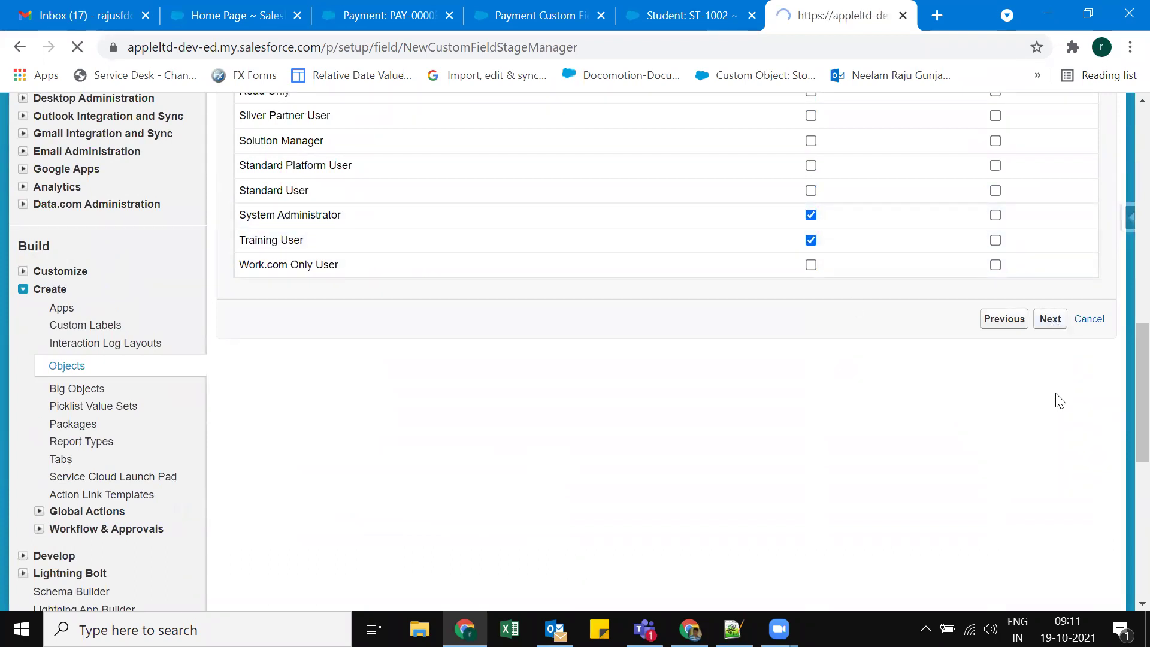
Step: Keep Student DOB on all listed Student page layouts and save the new field
{"action": "scroll", "coordinate": [327, 392], "scroll_direction": "down", "scroll_amount": 2}
{"action": "scroll", "coordinate": [327, 392], "scroll_direction": "down", "scroll_amount": 1}
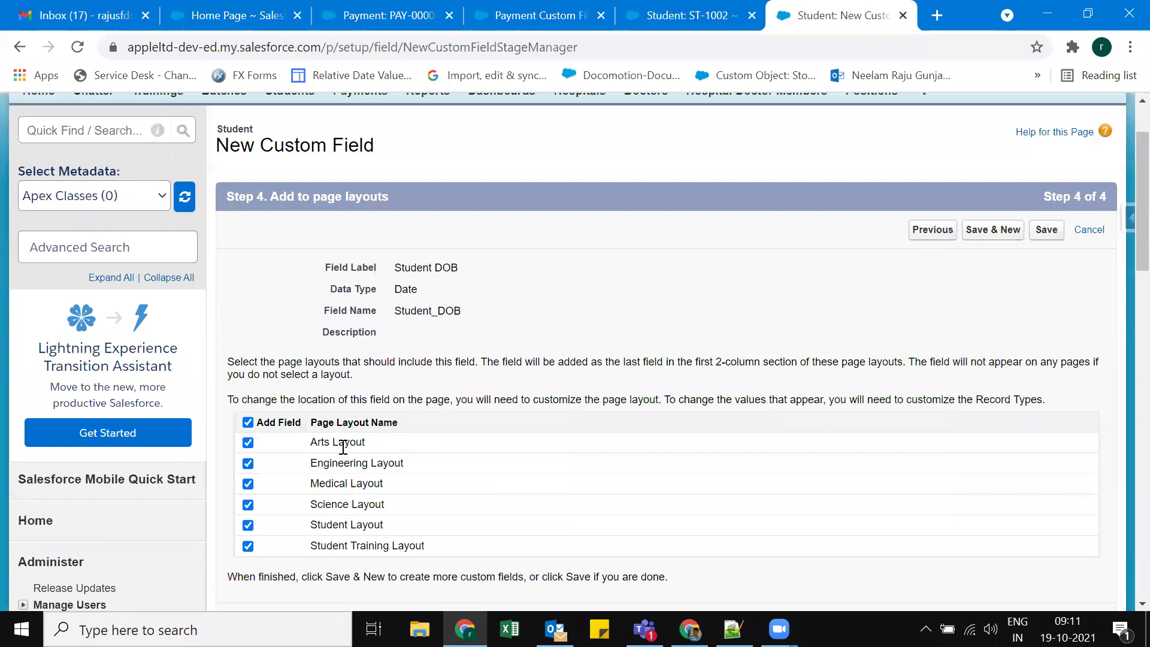
{"action": "left_click", "coordinate": [1047, 236]}
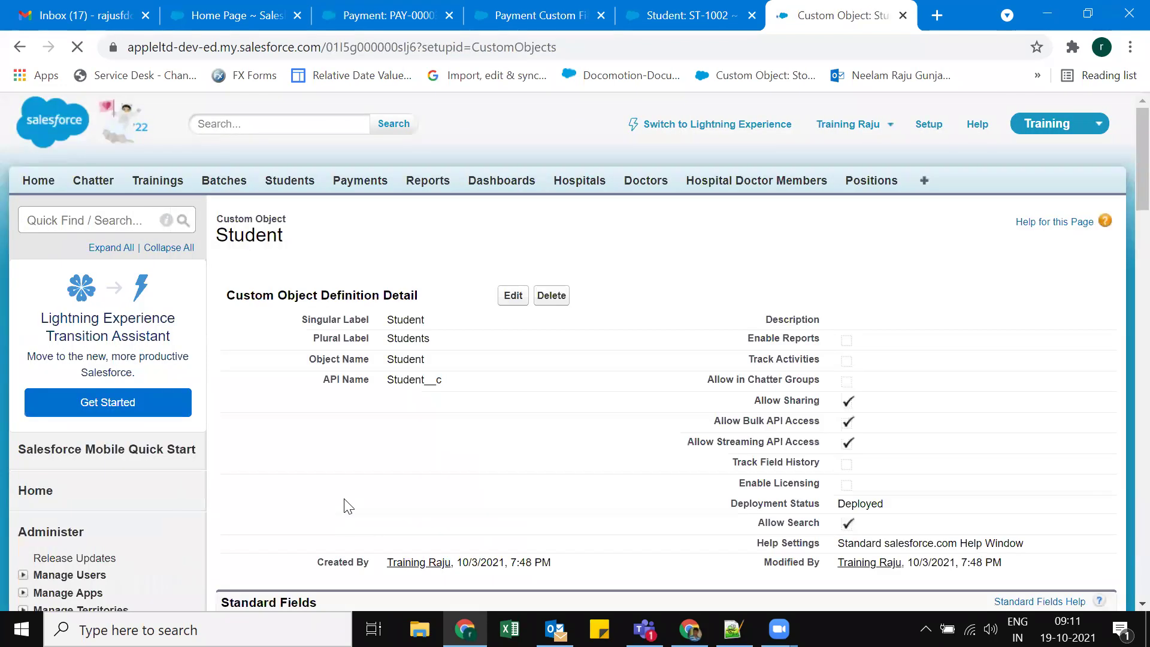
Step: Check the Student object's custom fields for Student DOB and reopen the Payment object definition
{"action": "scroll", "coordinate": [575, 483], "scroll_direction": "down", "scroll_amount": 7}
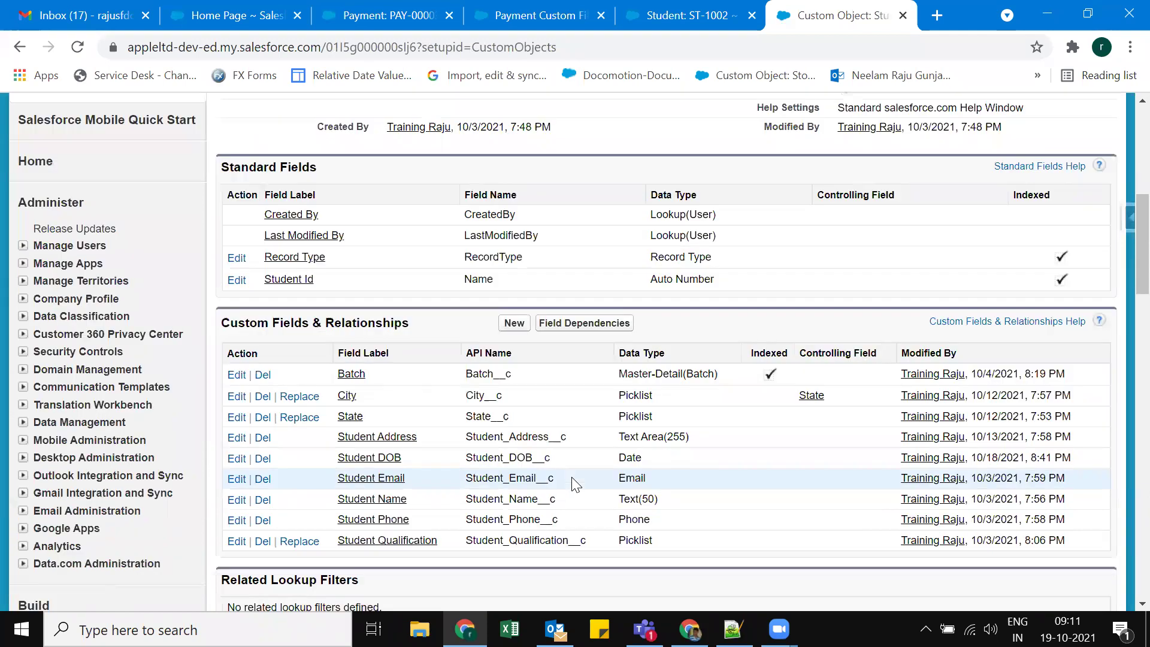
{"action": "left_click", "coordinate": [527, 15]}
{"action": "left_click", "coordinate": [302, 255]}
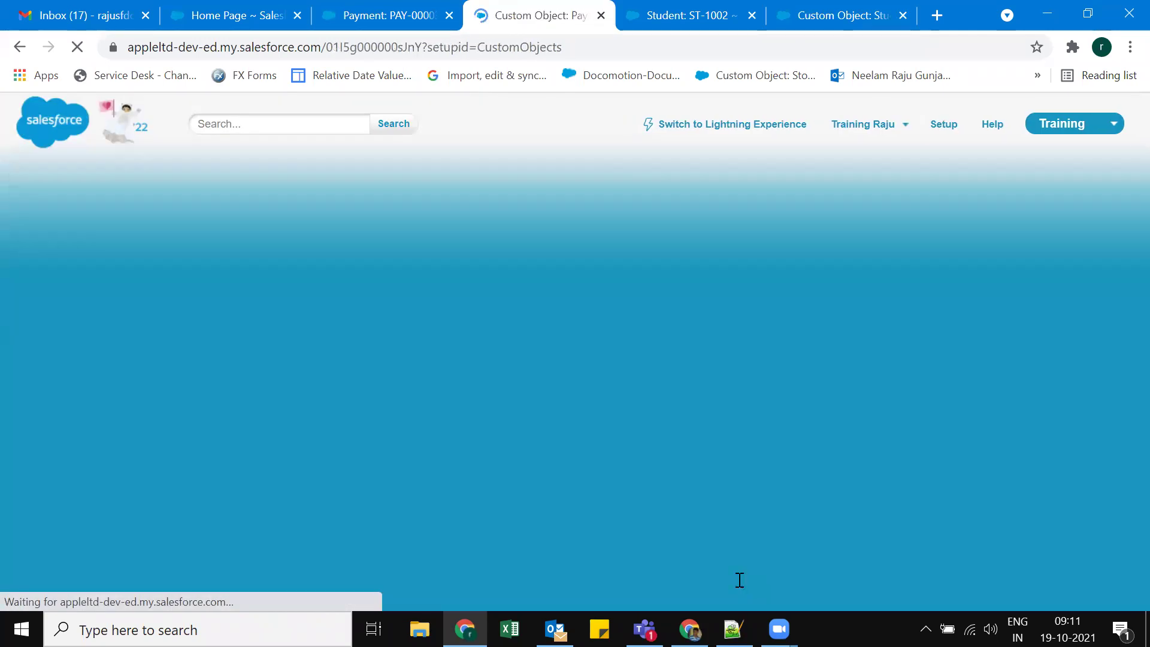
Step: Switch to the Notepad++ notes and add a heading "Requirement" with a dashed underline below the if/else example
{"action": "key", "text": "alt+Tab"}
{"action": "left_click", "coordinate": [61, 436]}
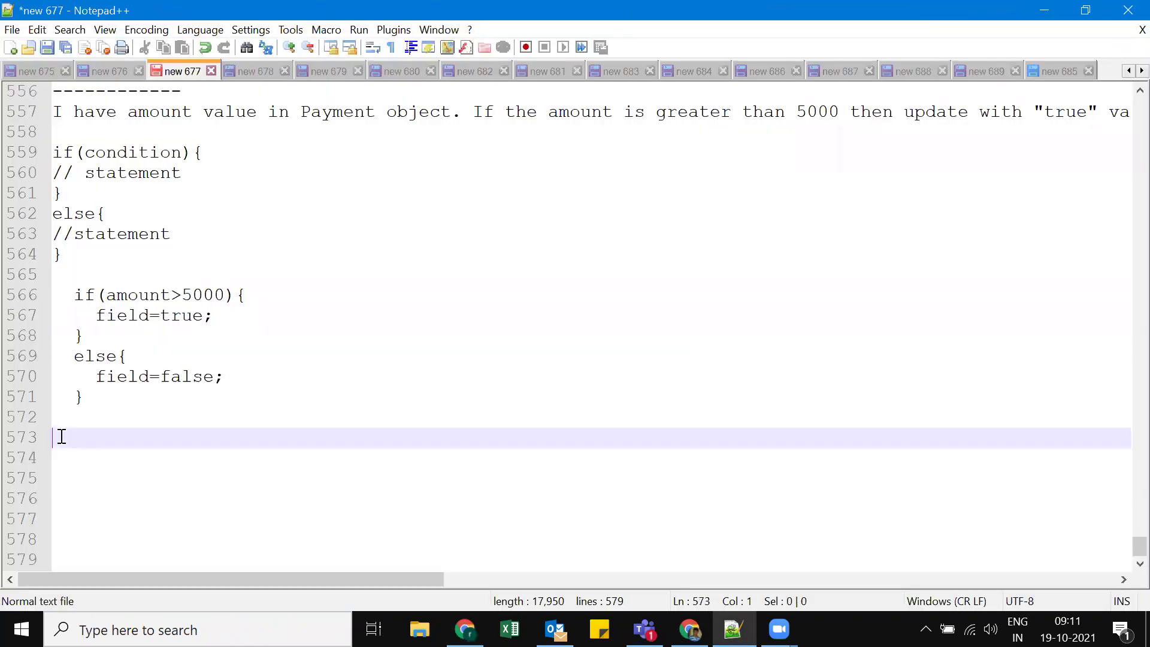
{"action": "type", "text": "Requi"}
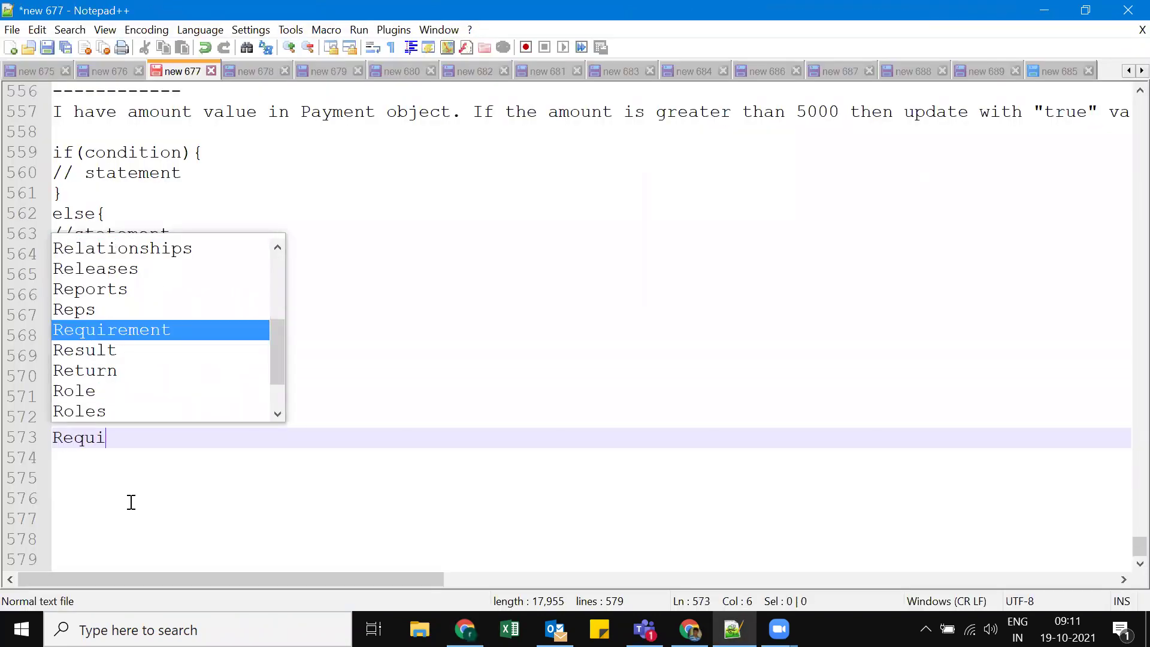
{"action": "type", "text": "rement"}
{"action": "key", "text": "Escape"}
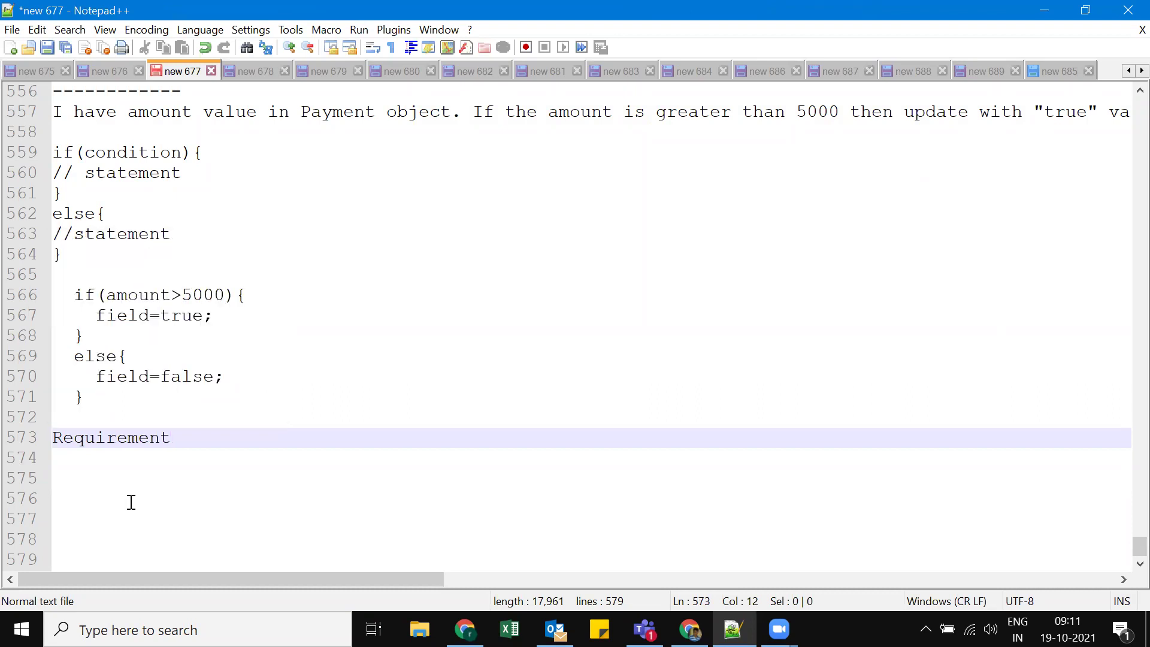
{"action": "key", "text": "Return"}
{"action": "type", "text": "--------------"}
{"action": "key", "text": "Return"}
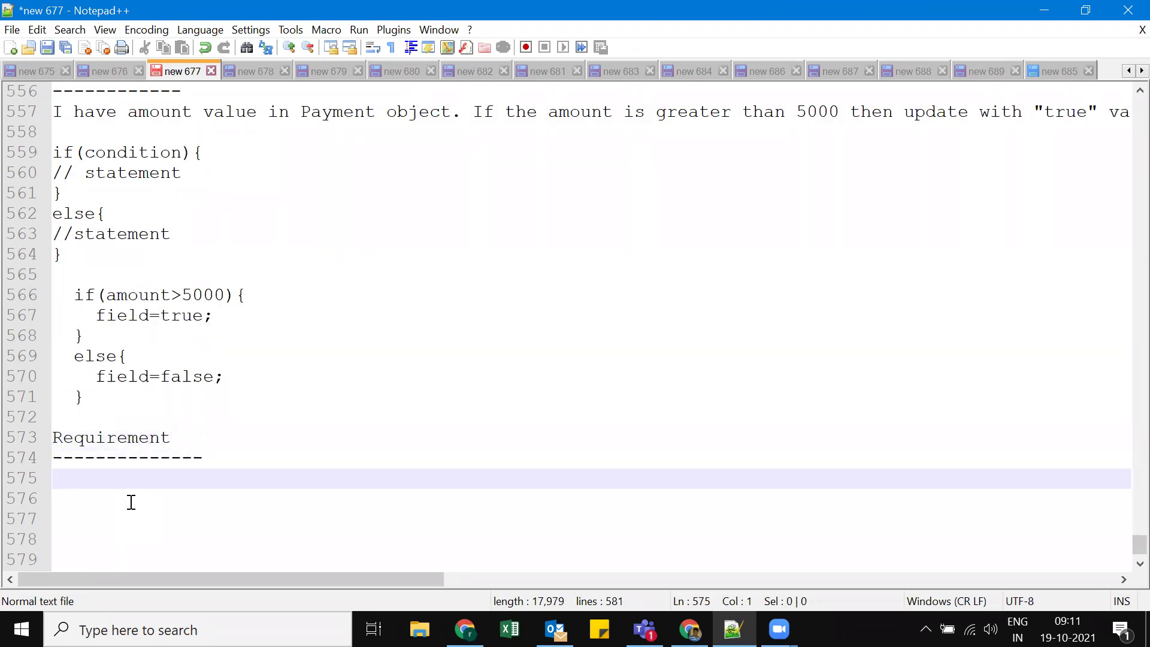
Step: Begin the requirement line under the heading with "I want to display the student DOB"
{"action": "type", "text": "I wnat"}
{"action": "key", "text": "BackSpace"}
{"action": "key", "text": "BackSpace"}
{"action": "key", "text": "BackSpace"}
{"action": "key", "text": "BackSpace"}
{"action": "type", "text": "a"}
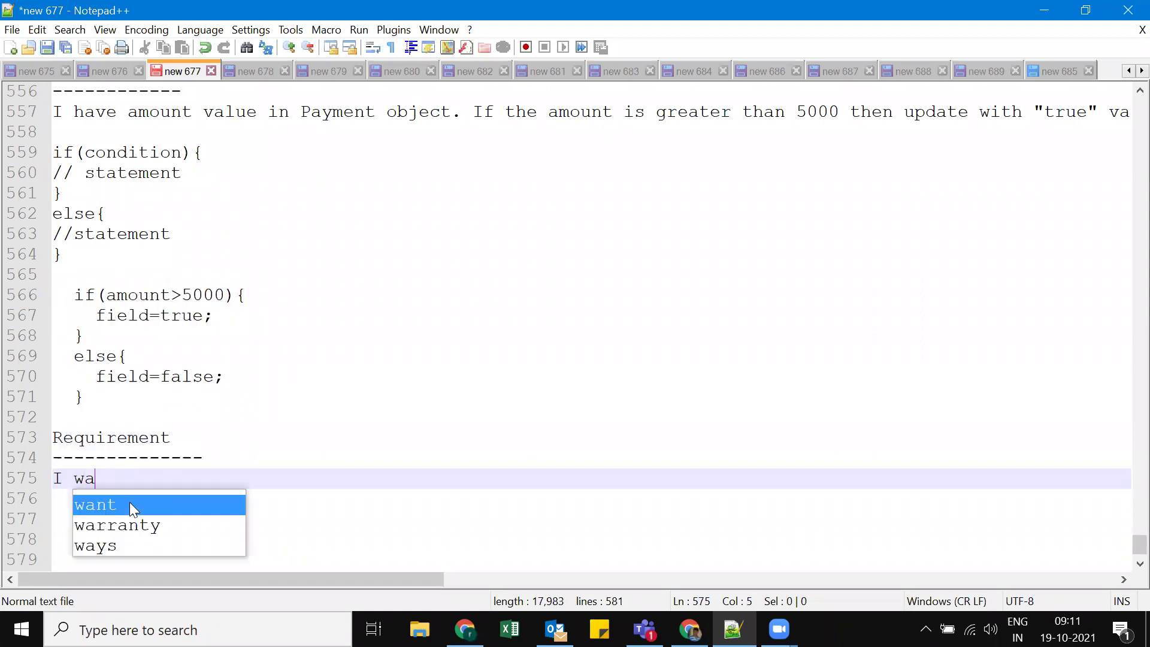
{"action": "type", "text": "nt to di"}
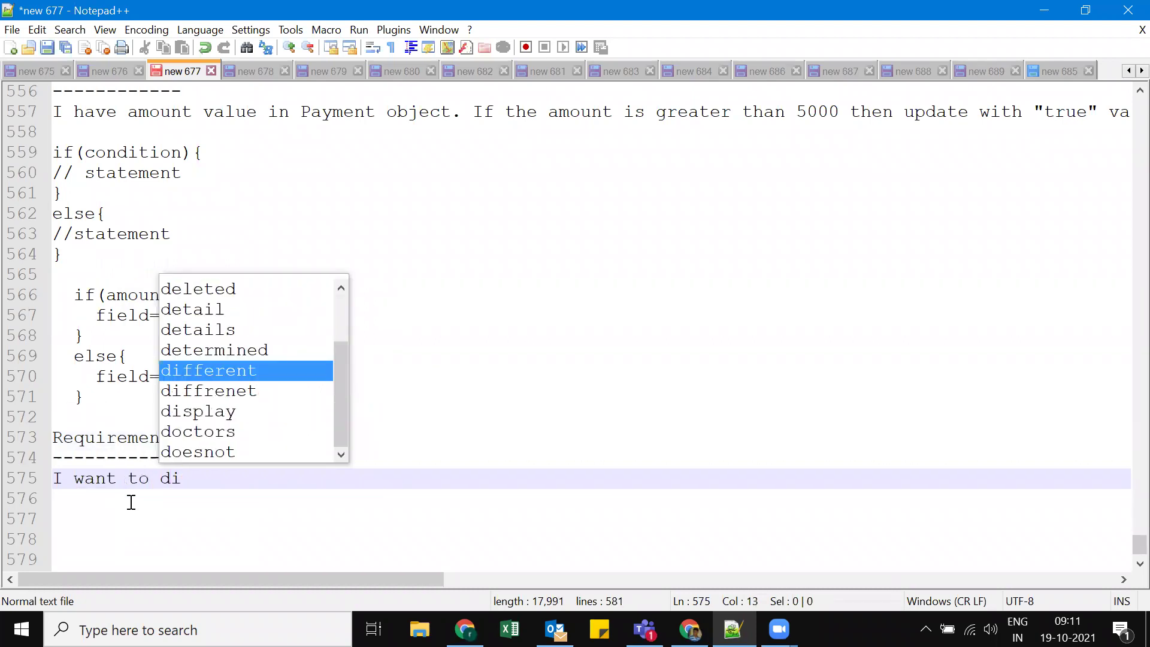
{"action": "key", "text": "Down"}
{"action": "key", "text": "Down"}
{"action": "key", "text": "Return"}
{"action": "type", "text": "the sti"}
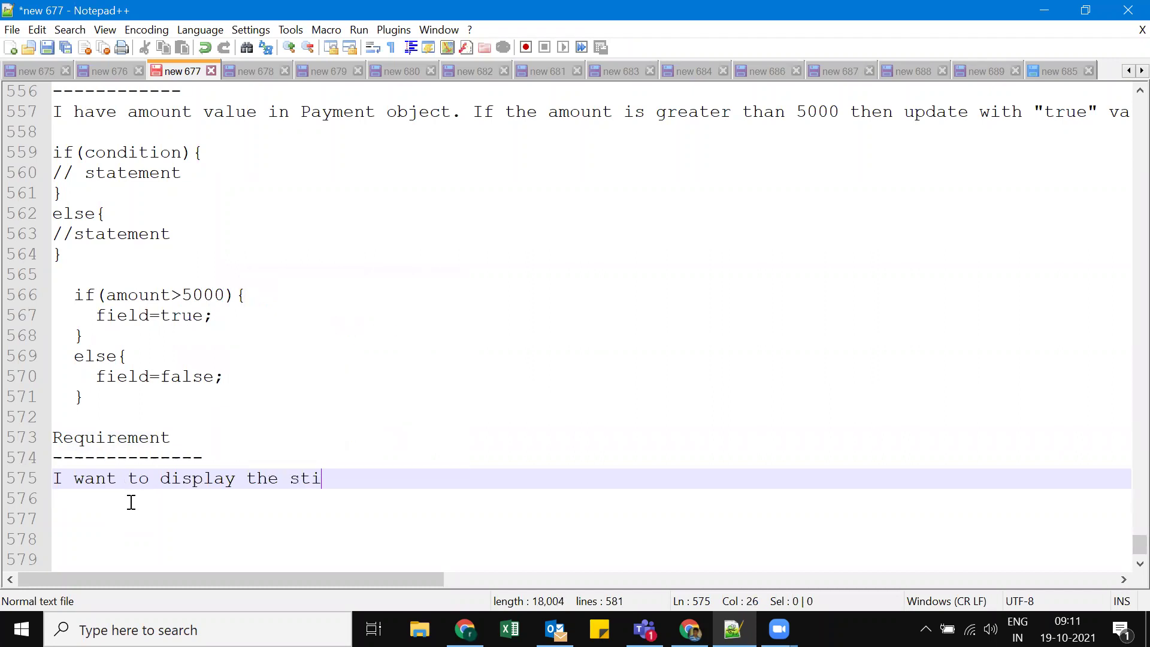
{"action": "key", "text": "BackSpace"}
{"action": "type", "text": "udent "}
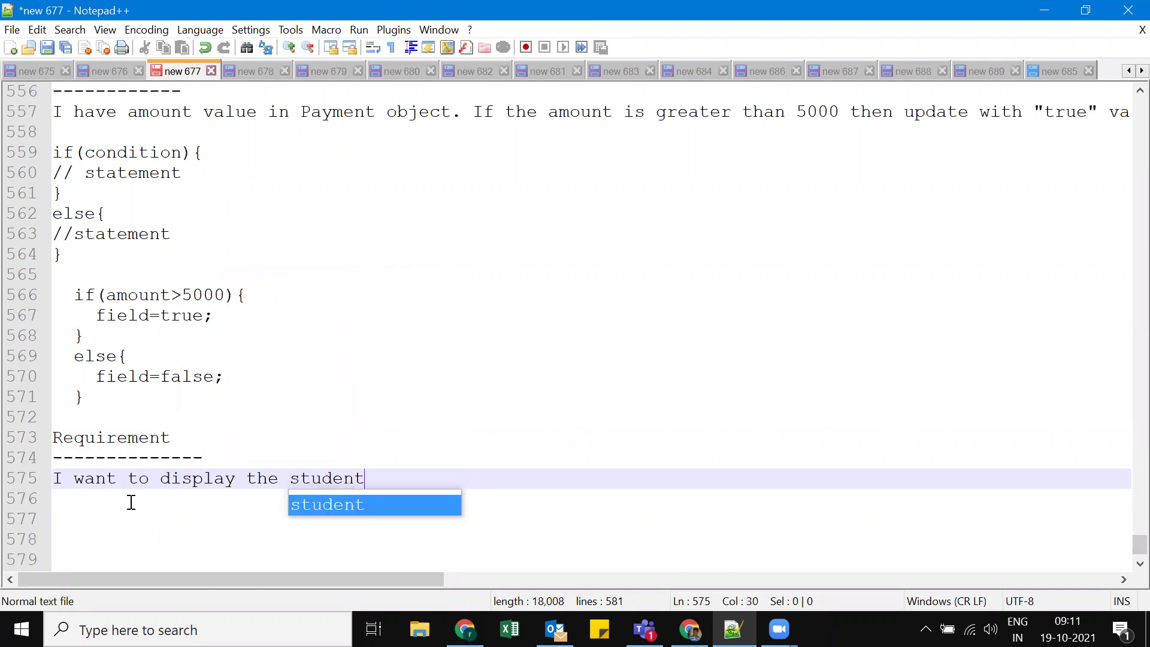
{"action": "type", "text": "DOB "}
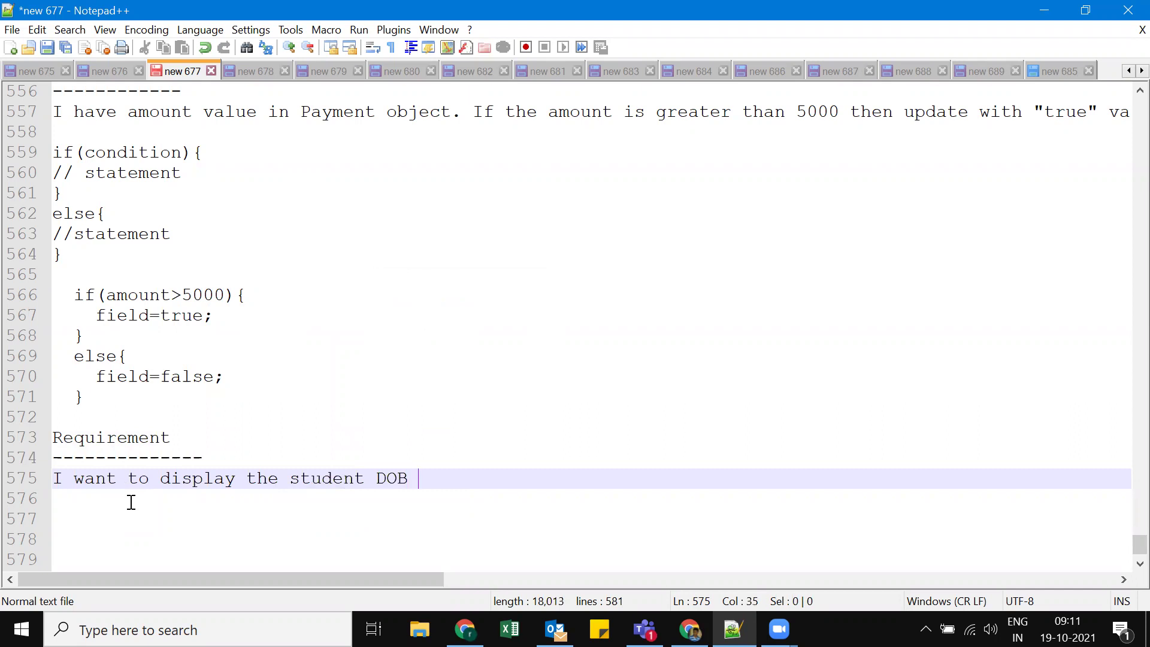
Step: Complete the requirement sentence with "value in associated payment records." and start a new line
{"action": "type", "text": "value in asscoi"}
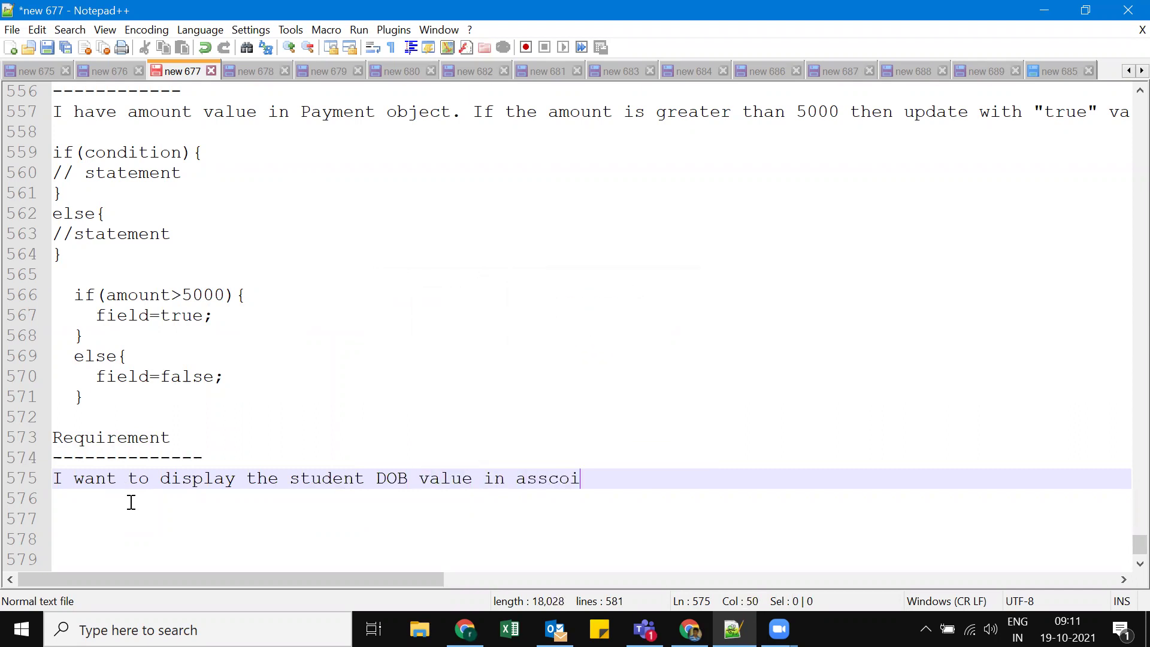
{"action": "type", "text": "cated"}
{"action": "left_click", "coordinate": [570, 482]}
{"action": "key", "text": "BackSpace"}
{"action": "key", "text": "BackSpace"}
{"action": "type", "text": "oci"}
{"action": "key", "text": "BackSpace"}
{"action": "left_click", "coordinate": [683, 479]}
{"action": "left_click", "coordinate": [595, 478]}
{"action": "key", "text": "BackSpace"}
{"action": "type", "text": "payme"}
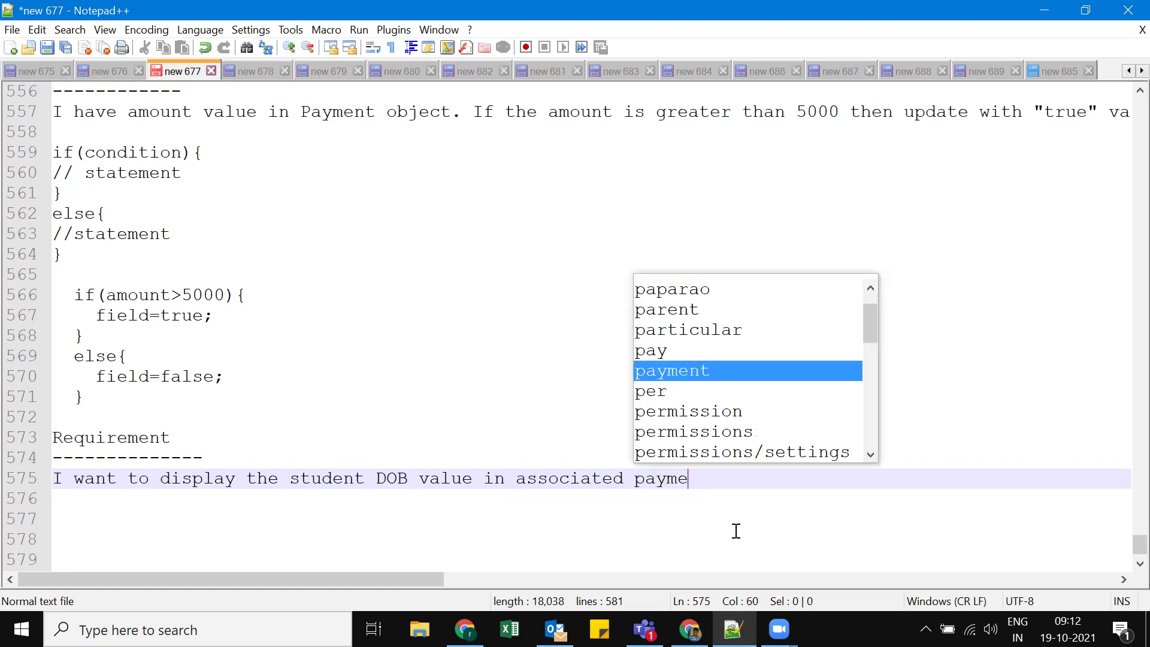
{"action": "type", "text": "nt records."}
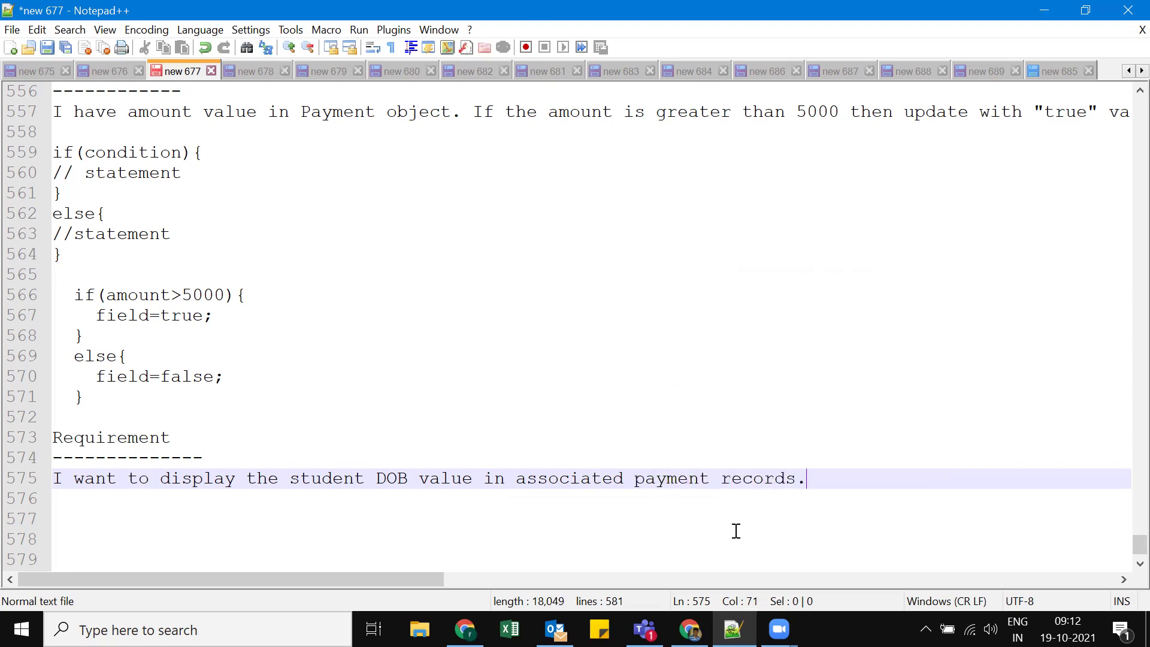
{"action": "key", "text": "Return"}
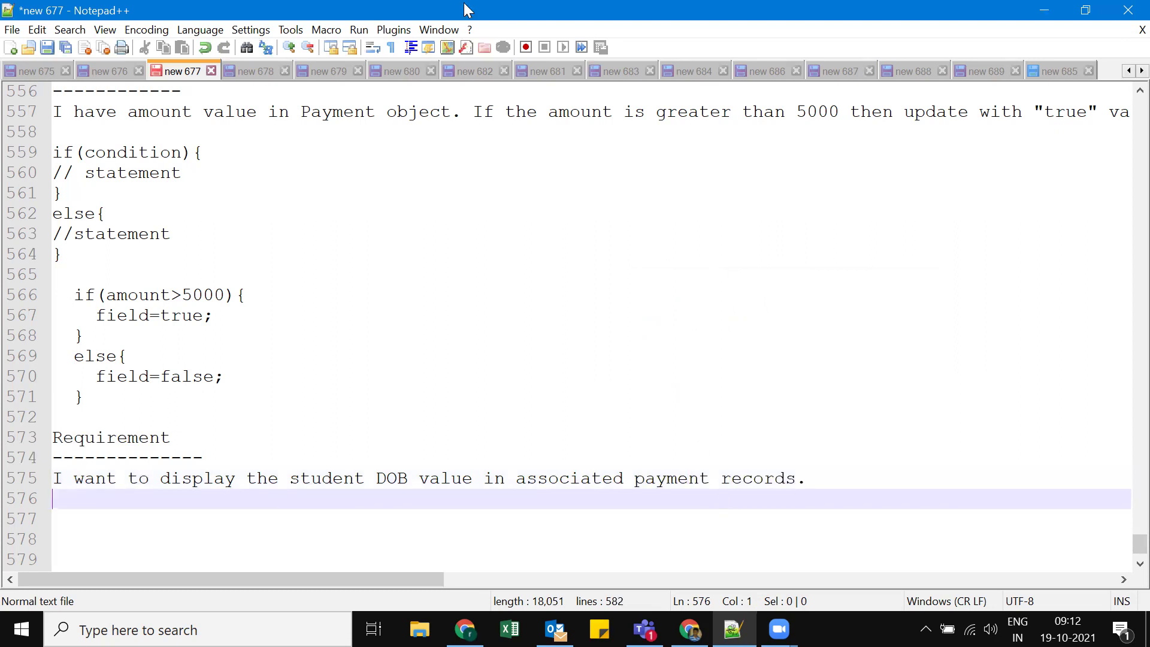
Step: Switch to Chrome to examine the student details on payment PAY-00003, and compare them with the requirement sentence in the Notepad++ notes
{"action": "key", "text": "alt+Tab"}
{"action": "left_click_drag", "start_coordinate": [334, 406], "coordinate": [693, 416]}
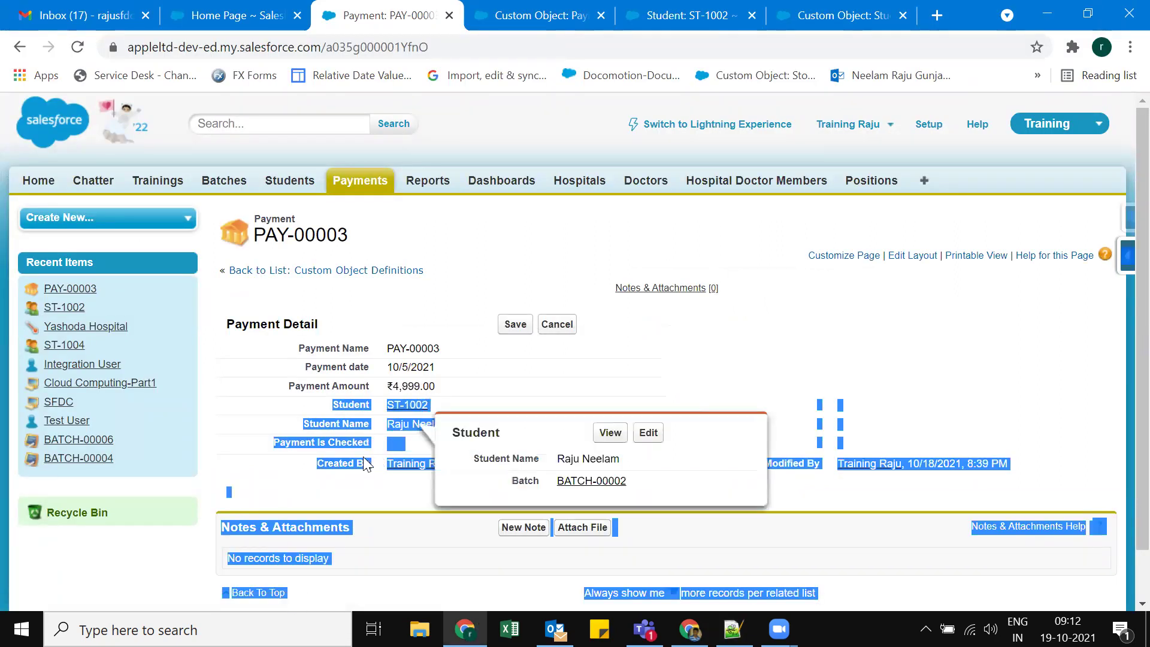
{"action": "left_click", "coordinate": [779, 396]}
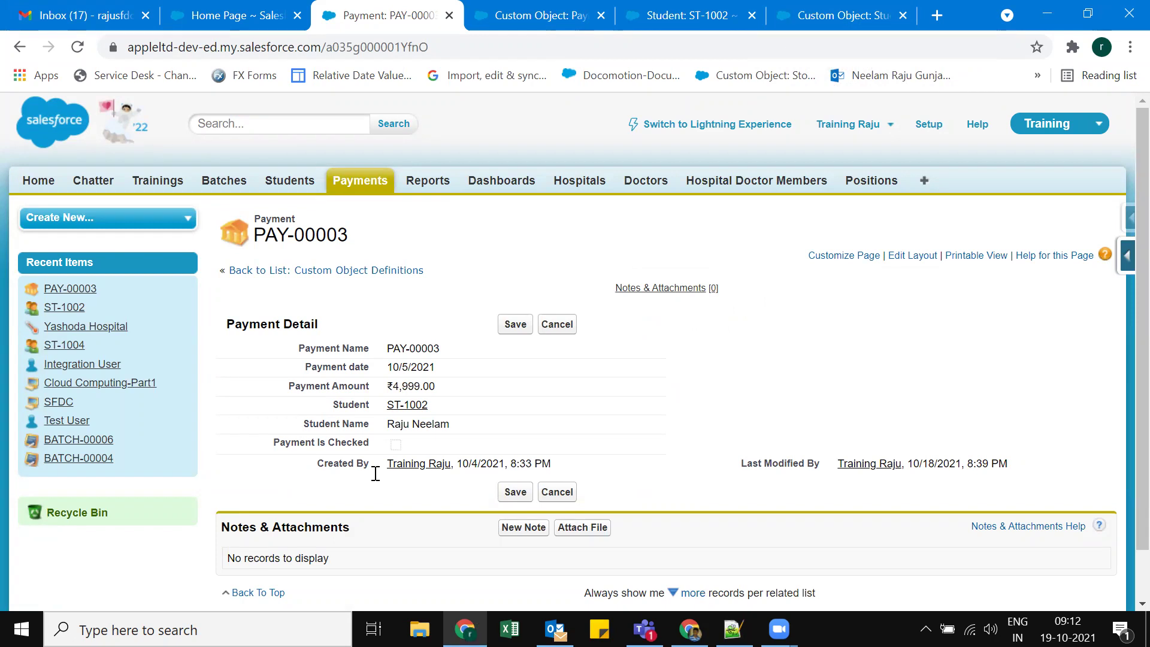
{"action": "key", "text": "alt+Tab"}
{"action": "double_click", "coordinate": [678, 477]}
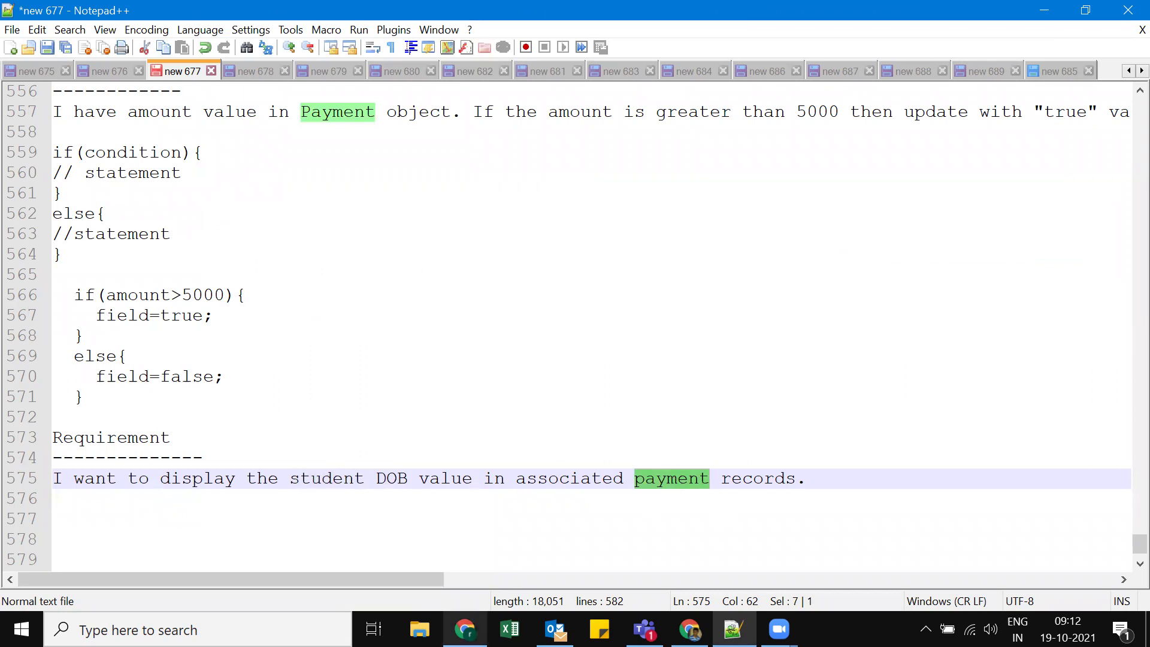
Step: Switch to Chrome and start a new custom field of type Formula on the Payment object, continuing to its output type
{"action": "left_click", "coordinate": [466, 629]}
{"action": "left_click", "coordinate": [516, 15]}
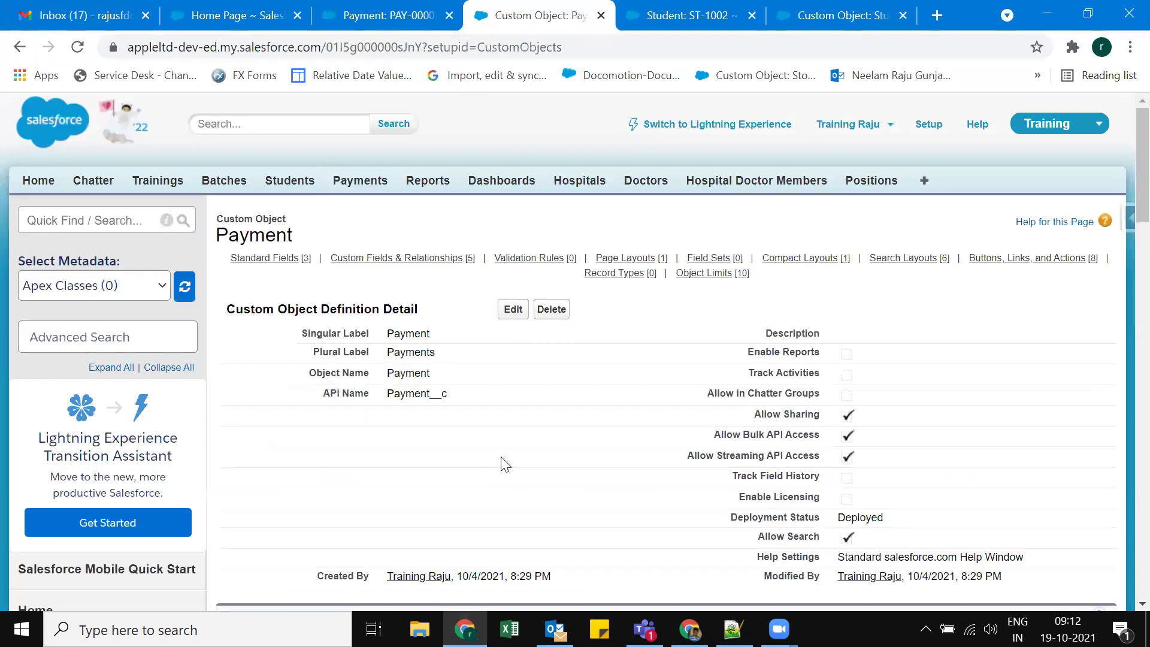
{"action": "scroll", "coordinate": [429, 335], "scroll_direction": "down", "scroll_amount": 6}
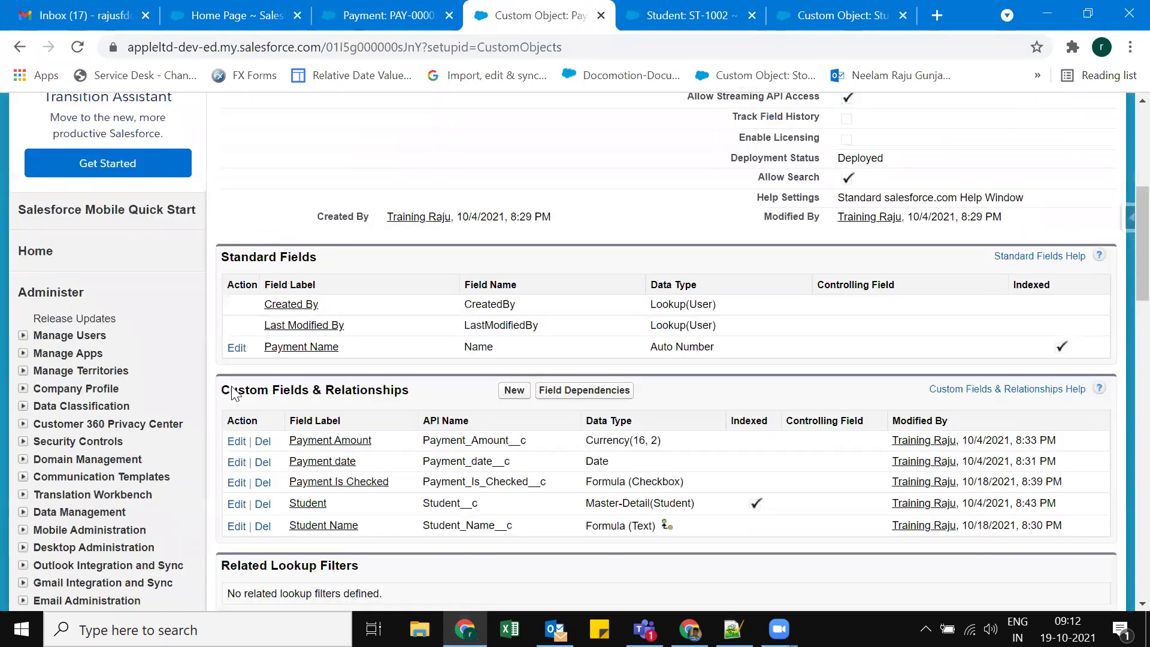
{"action": "left_click", "coordinate": [506, 396]}
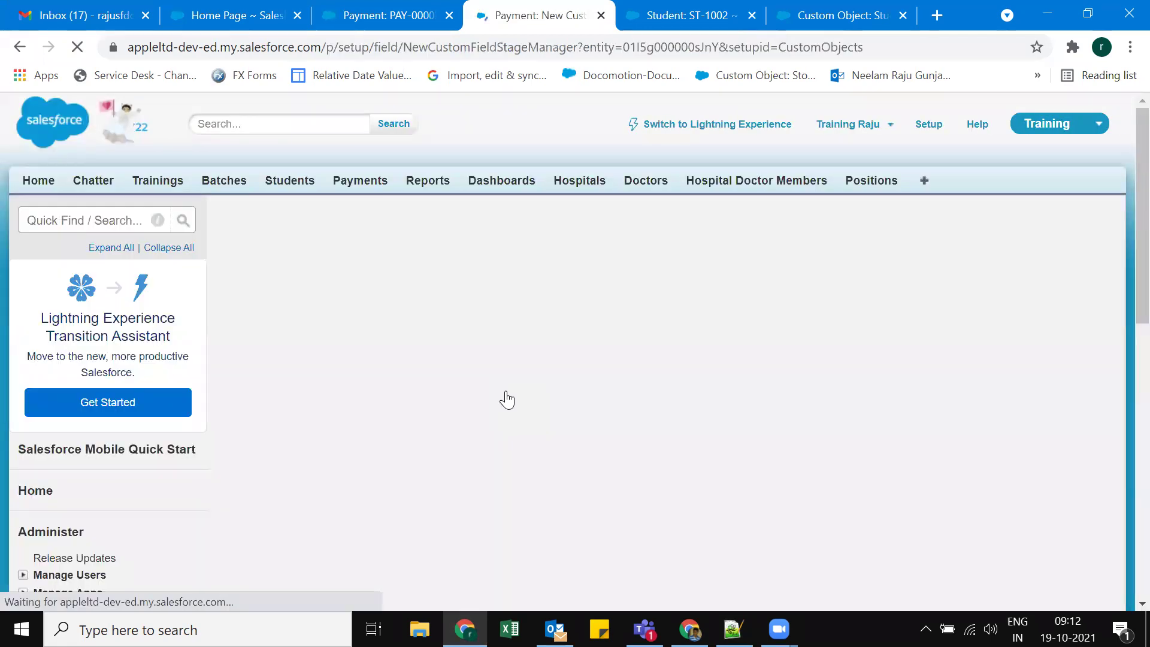
{"action": "scroll", "coordinate": [506, 396], "scroll_direction": "down", "scroll_amount": 3}
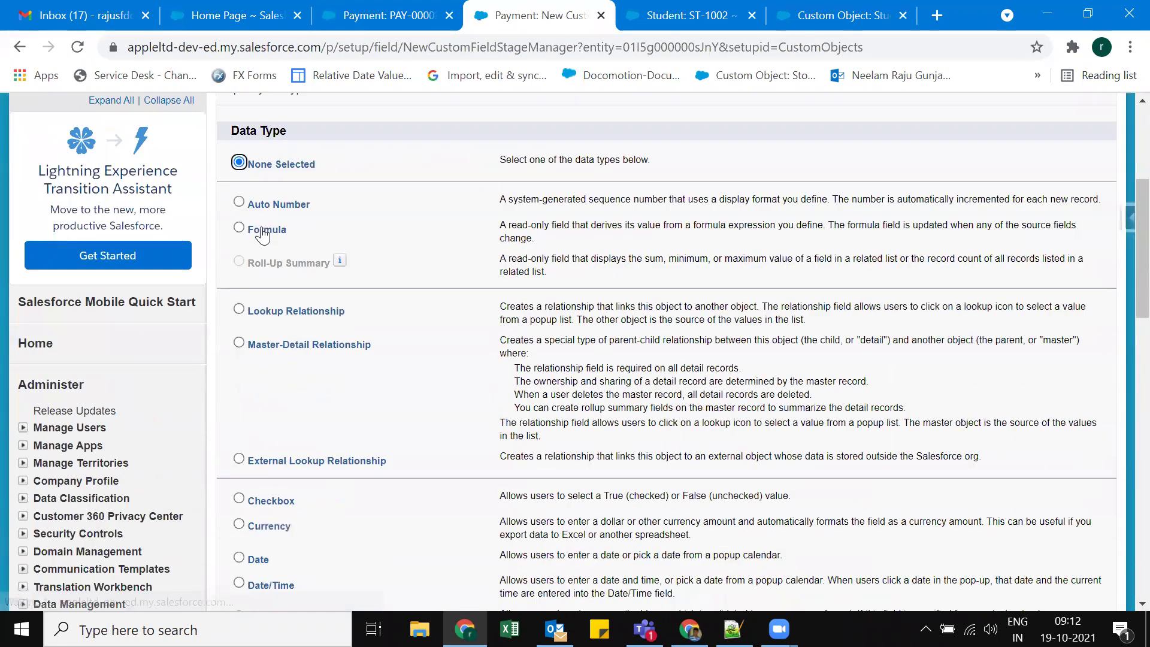
{"action": "left_click", "coordinate": [239, 226]}
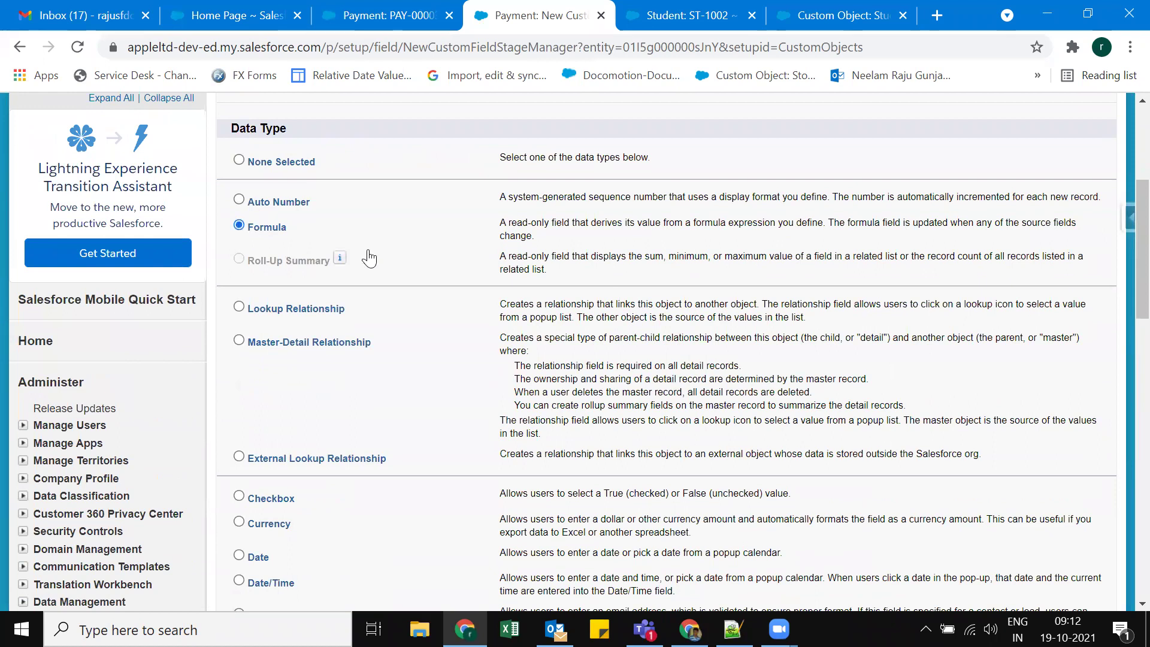
{"action": "scroll", "coordinate": [739, 303], "scroll_direction": "up", "scroll_amount": 1}
{"action": "left_click", "coordinate": [1049, 321]}
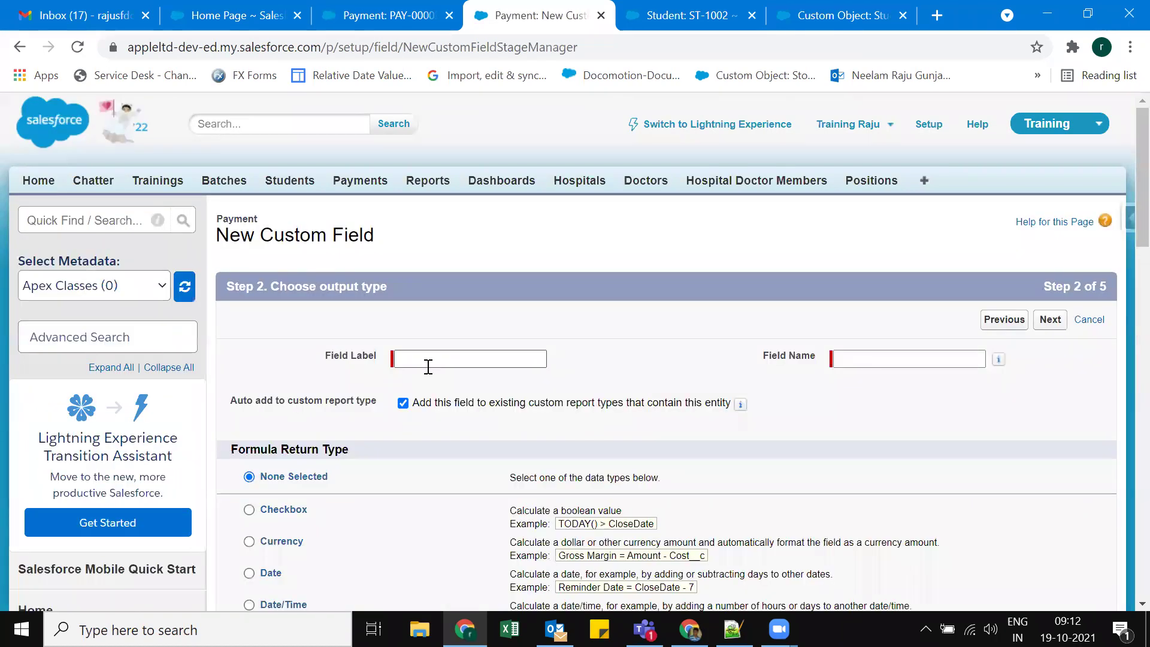
Step: Label the formula field Student DOB with field name Student_DOB, choose Date as its return type, and continue to the formula
{"action": "left_click", "coordinate": [426, 360]}
{"action": "type", "text": "Student DOB"}
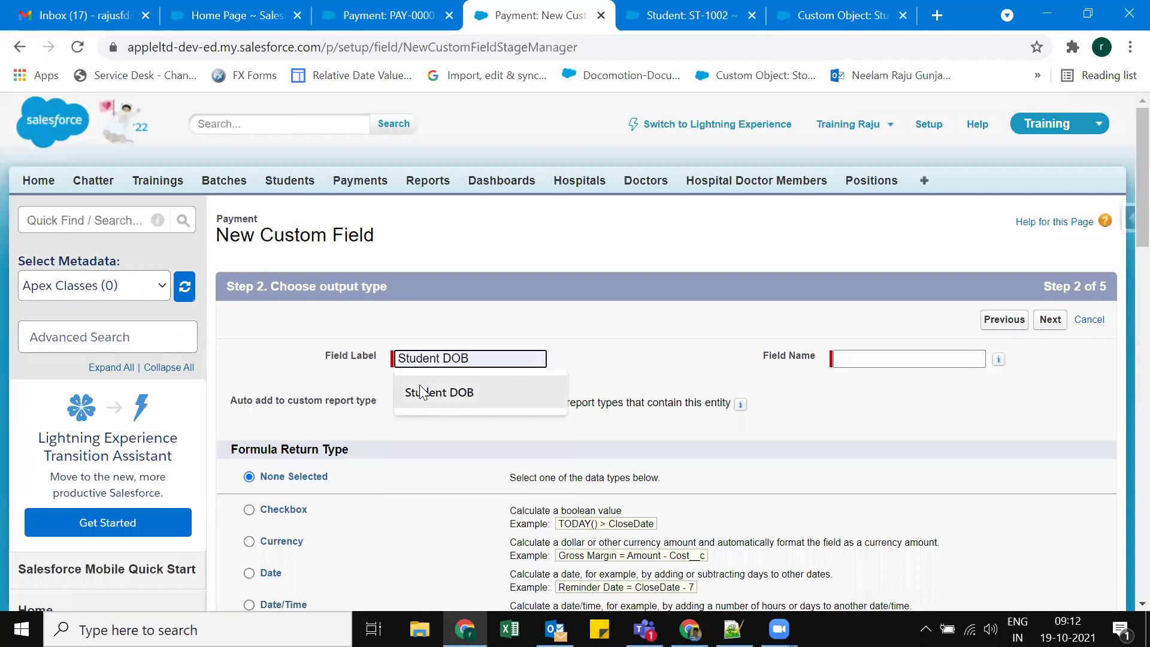
{"action": "left_click", "coordinate": [427, 390]}
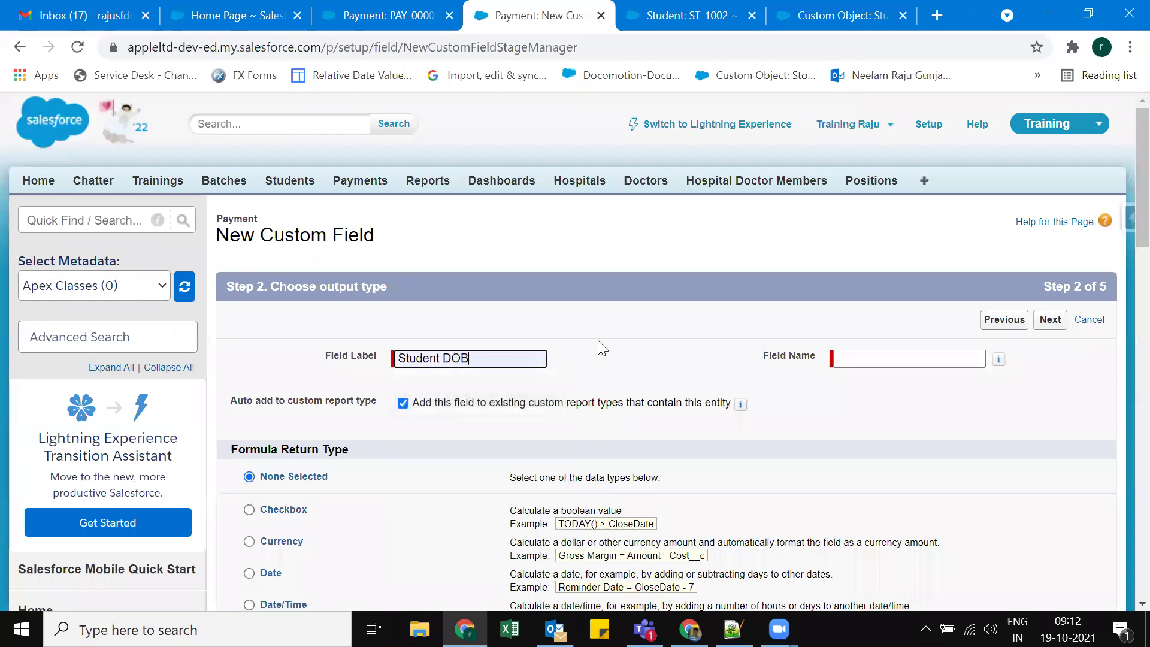
{"action": "key", "text": "Tab"}
{"action": "left_click", "coordinate": [670, 350]}
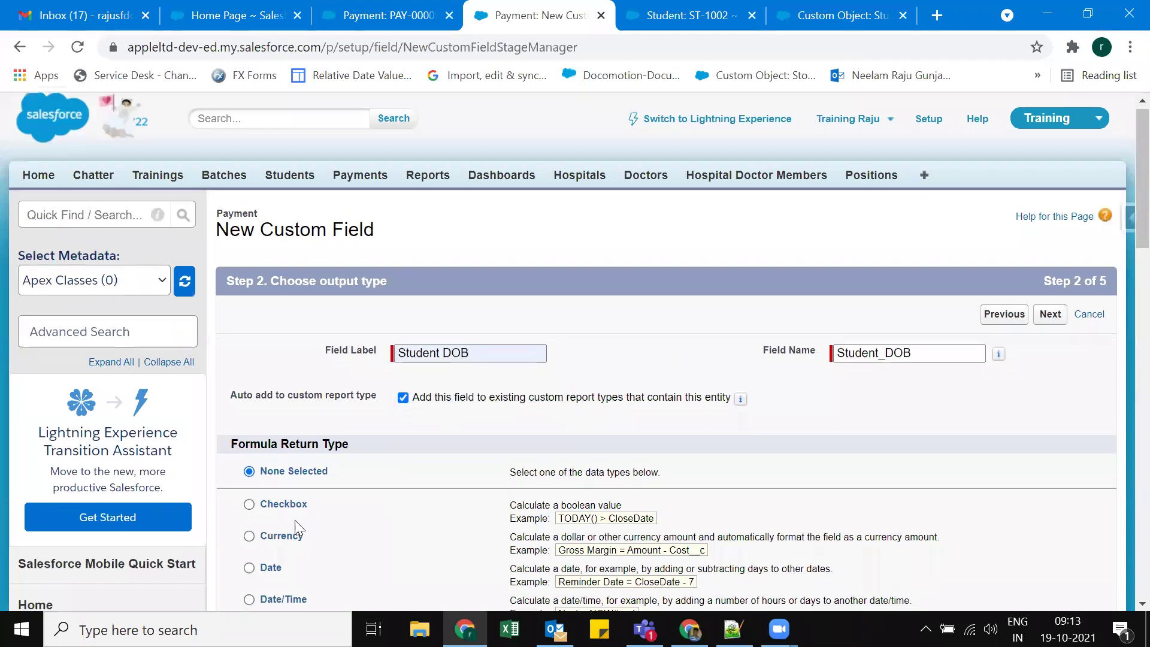
{"action": "scroll", "coordinate": [282, 510], "scroll_direction": "down", "scroll_amount": 1}
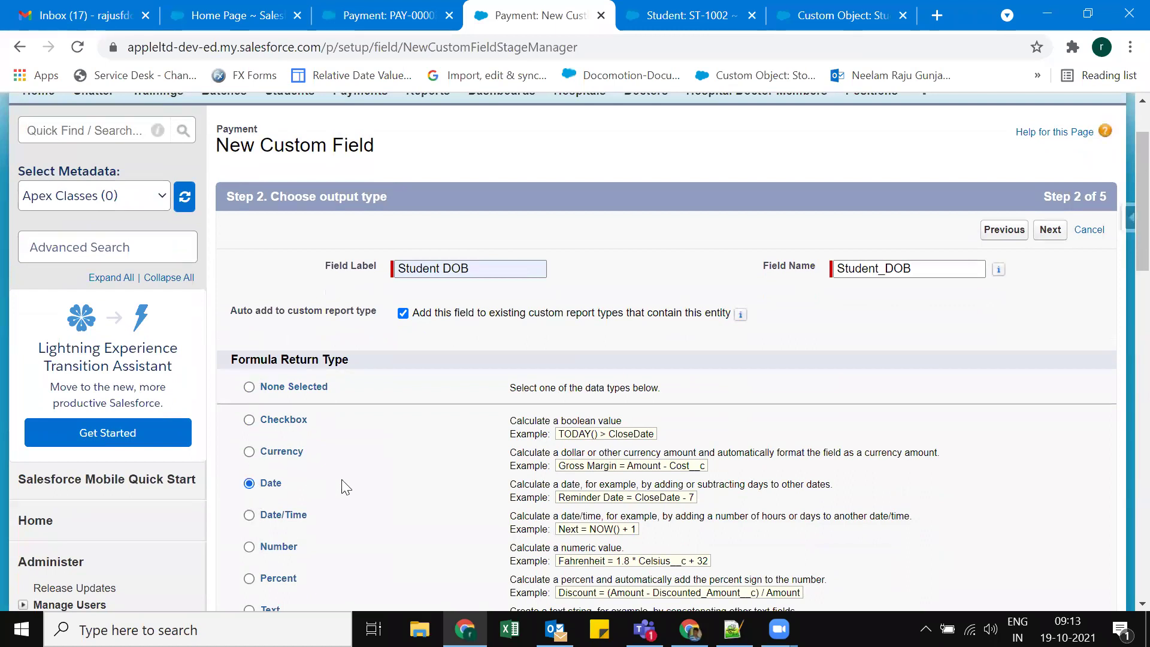
{"action": "left_click", "coordinate": [1052, 230]}
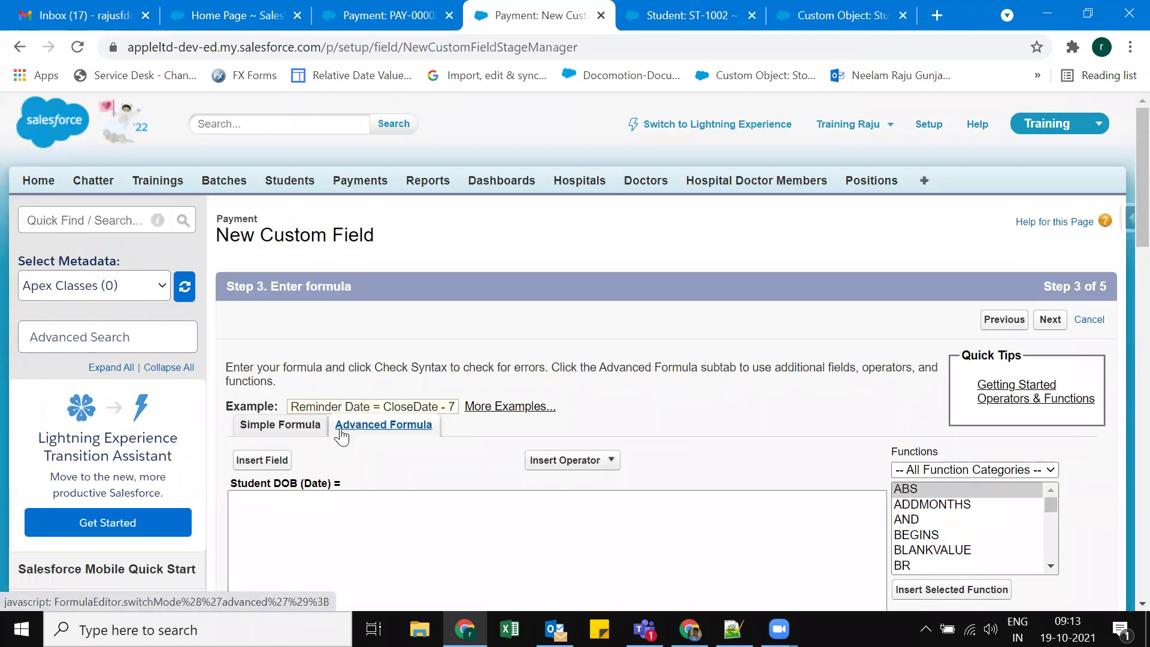
Step: Insert the related student's Student DOB field into the formula as Student__r.Student_DOB__c
{"action": "left_click", "coordinate": [255, 461]}
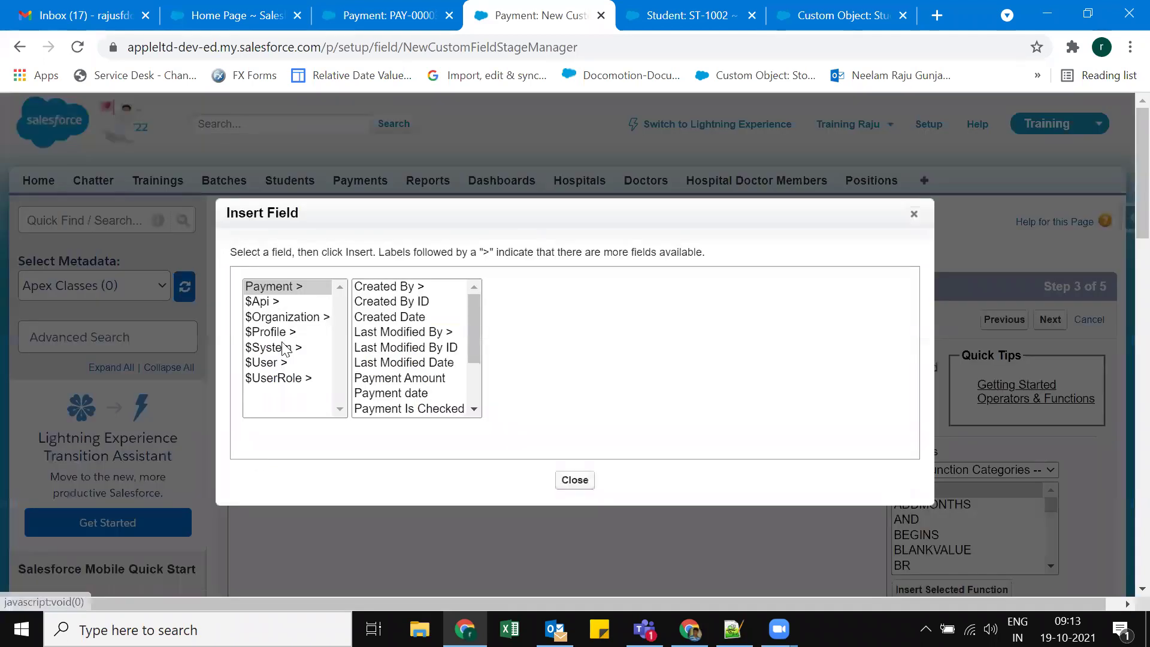
{"action": "left_click_drag", "start_coordinate": [474, 336], "coordinate": [480, 366]}
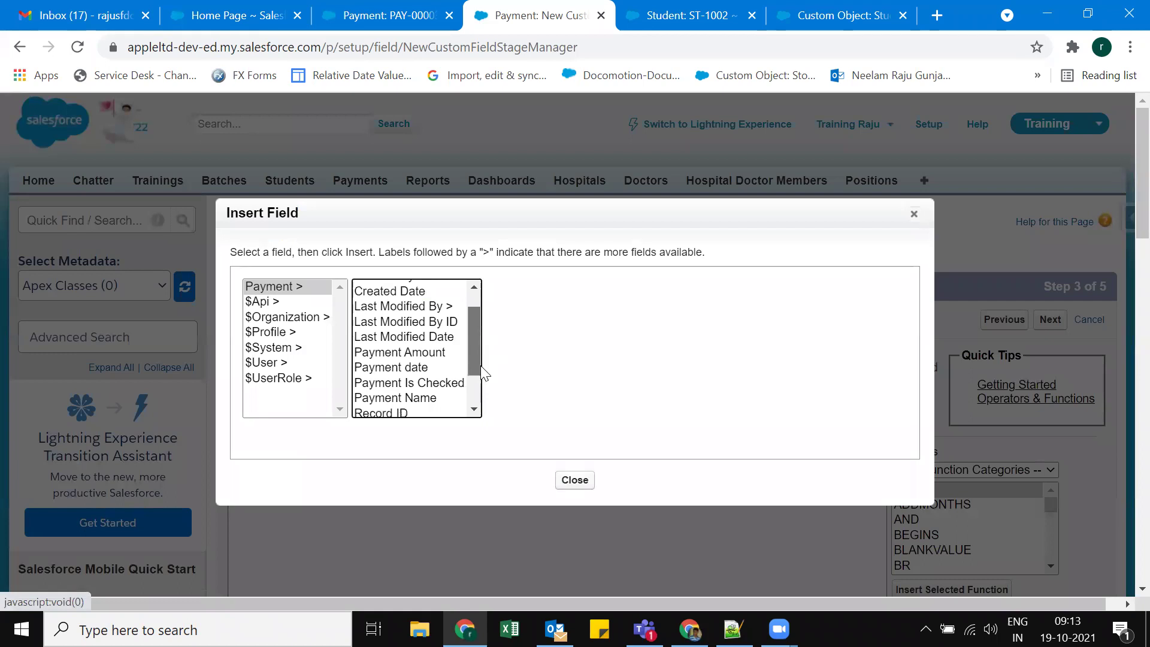
{"action": "left_click", "coordinate": [385, 392]}
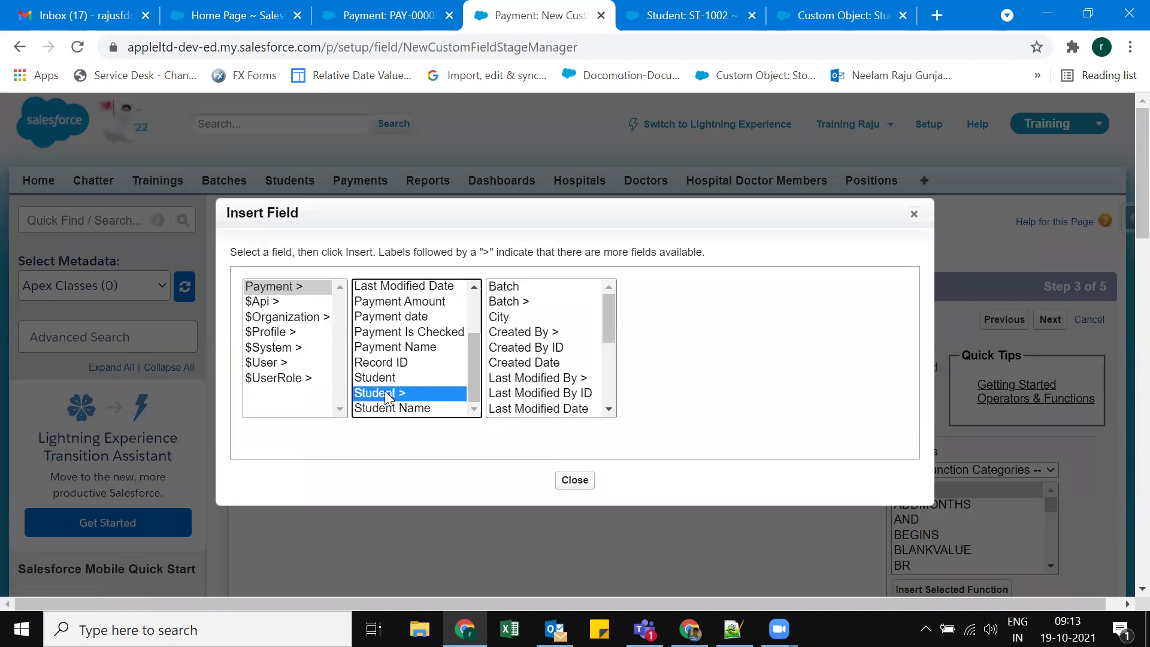
{"action": "left_click", "coordinate": [606, 328]}
{"action": "left_click_drag", "start_coordinate": [606, 328], "coordinate": [610, 401]}
{"action": "left_click", "coordinate": [543, 332]}
{"action": "left_click", "coordinate": [717, 383]}
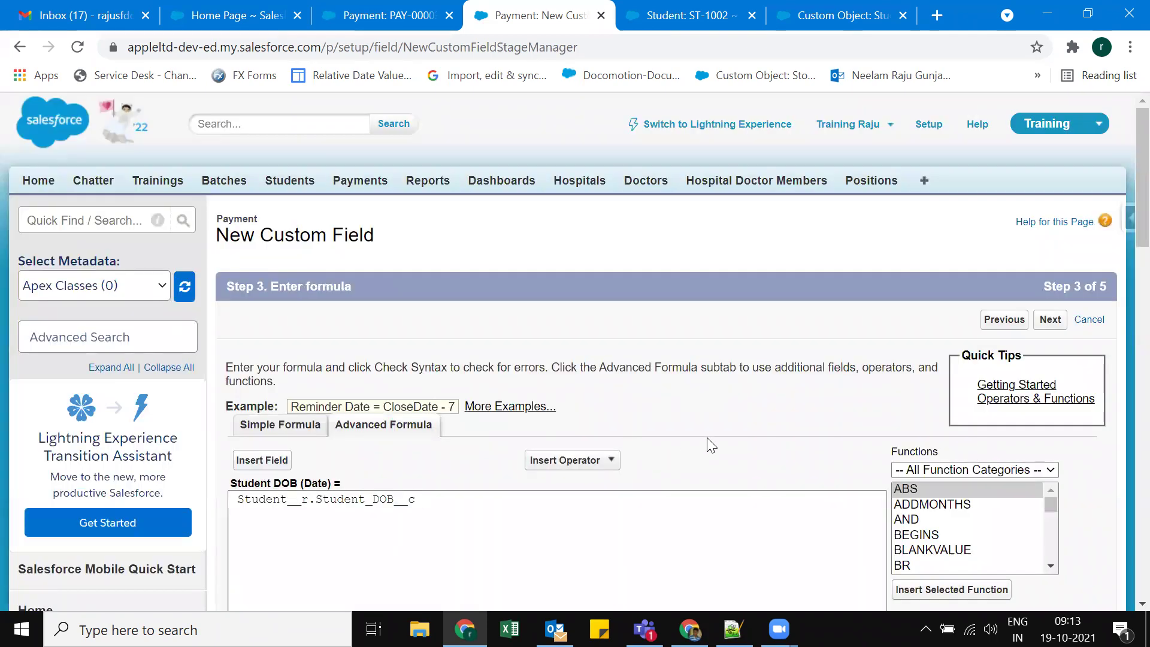
Step: Check the syntax of the Student DOB formula and continue to field-level security
{"action": "scroll", "coordinate": [707, 444], "scroll_direction": "down", "scroll_amount": 10}
{"action": "scroll", "coordinate": [682, 465], "scroll_direction": "up", "scroll_amount": 5}
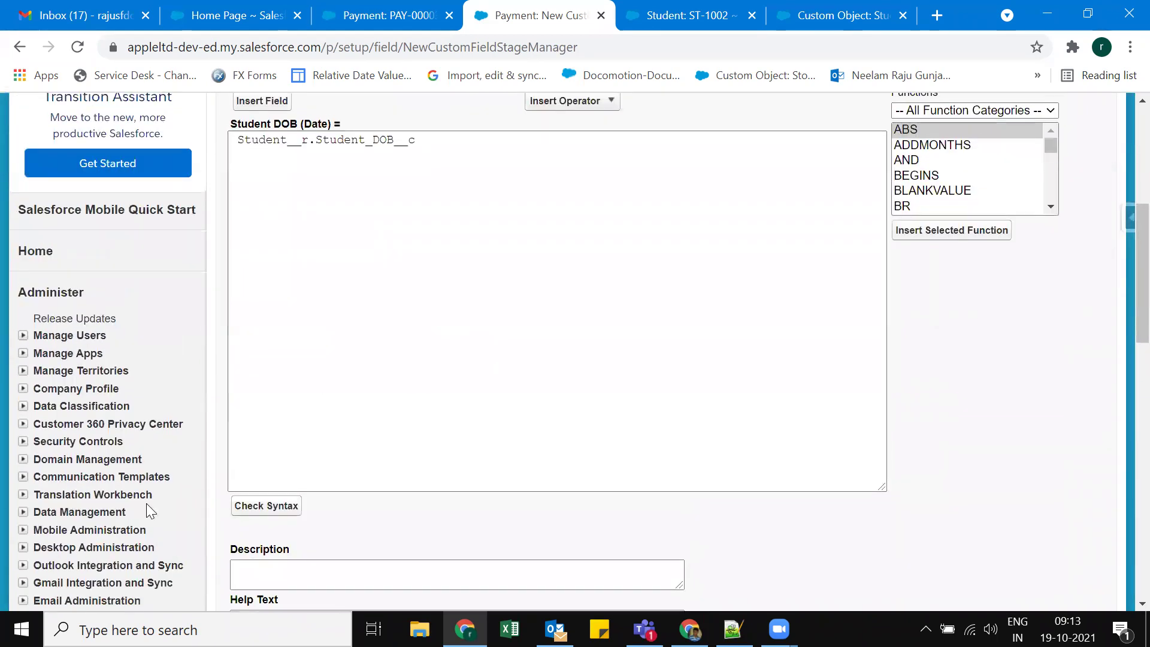
{"action": "left_click", "coordinate": [252, 507]}
{"action": "scroll", "coordinate": [369, 311], "scroll_direction": "down", "scroll_amount": 4}
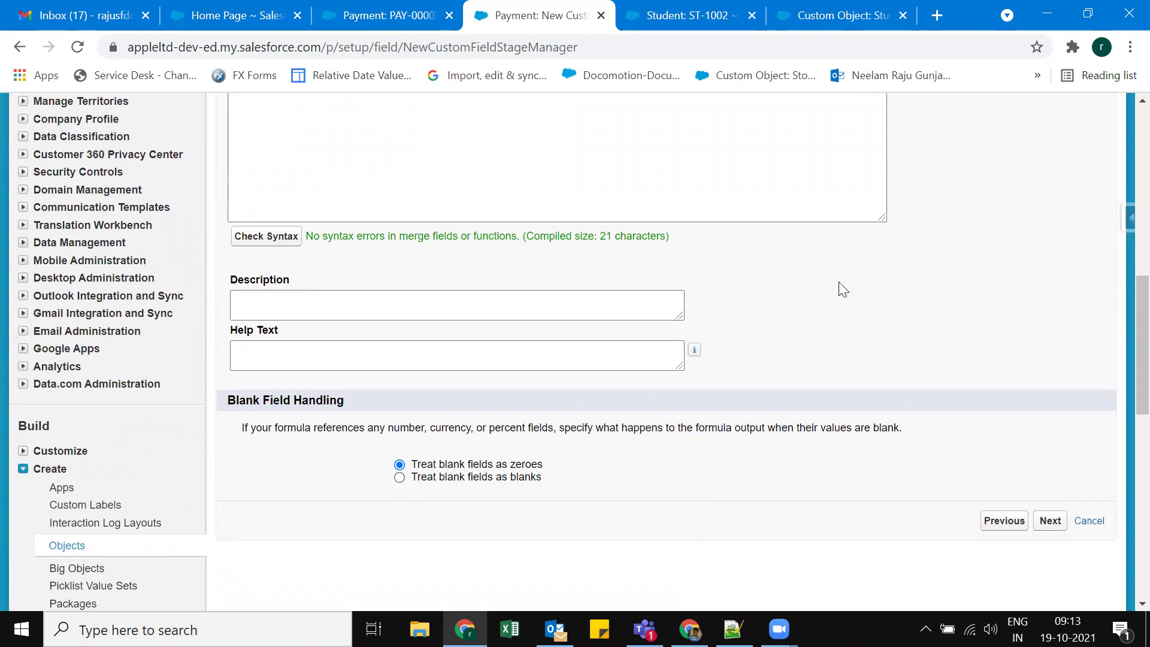
{"action": "scroll", "coordinate": [896, 315], "scroll_direction": "down", "scroll_amount": 4}
{"action": "left_click", "coordinate": [1053, 251]}
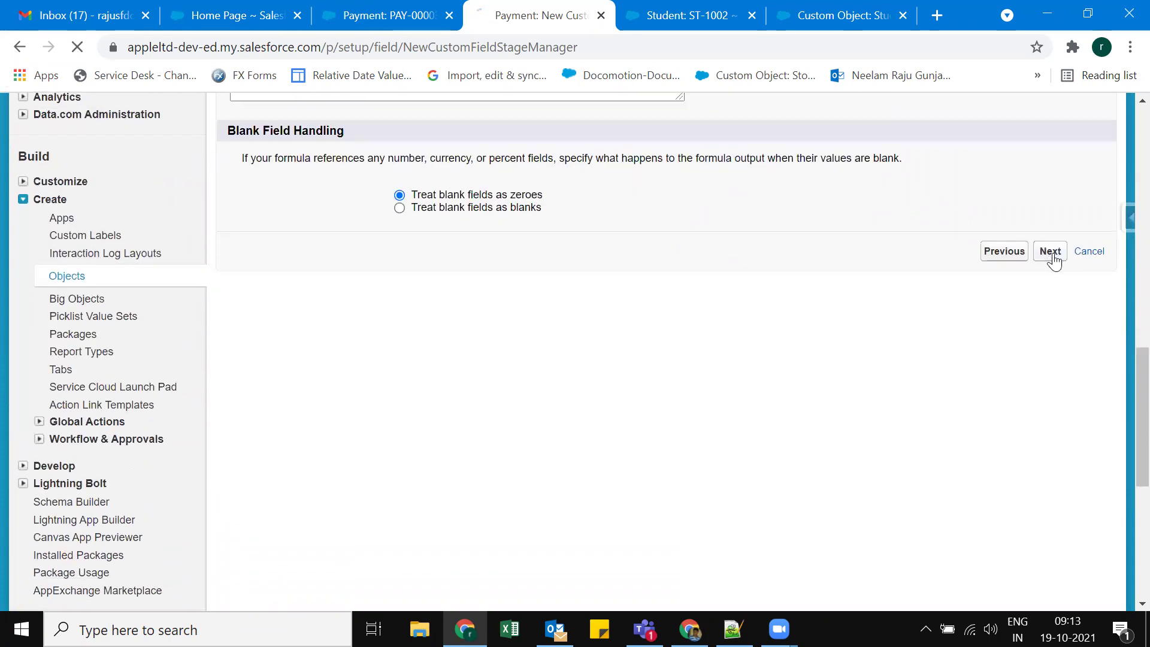
Step: Make the Student DOB field visible only to System Administrator and Training User, and save it on the Payment Layout
{"action": "scroll", "coordinate": [715, 449], "scroll_direction": "up", "scroll_amount": 5}
{"action": "scroll", "coordinate": [711, 454], "scroll_direction": "up", "scroll_amount": 4}
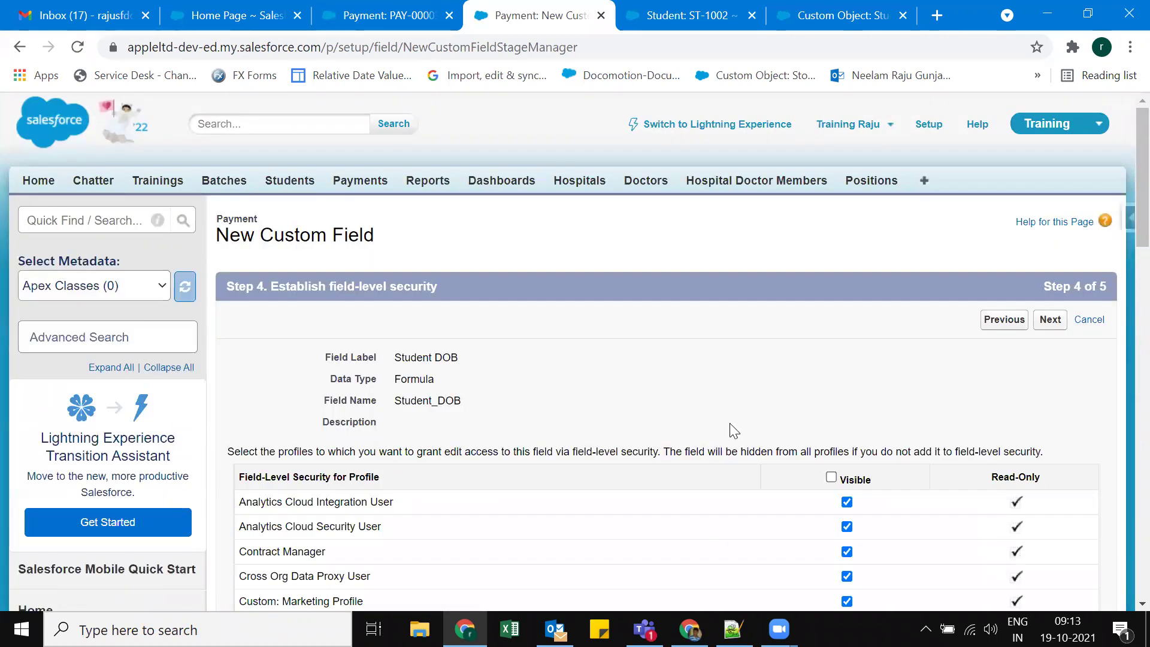
{"action": "scroll", "coordinate": [777, 359], "scroll_direction": "down", "scroll_amount": 3}
{"action": "left_click", "coordinate": [831, 298]}
{"action": "left_click", "coordinate": [831, 298]}
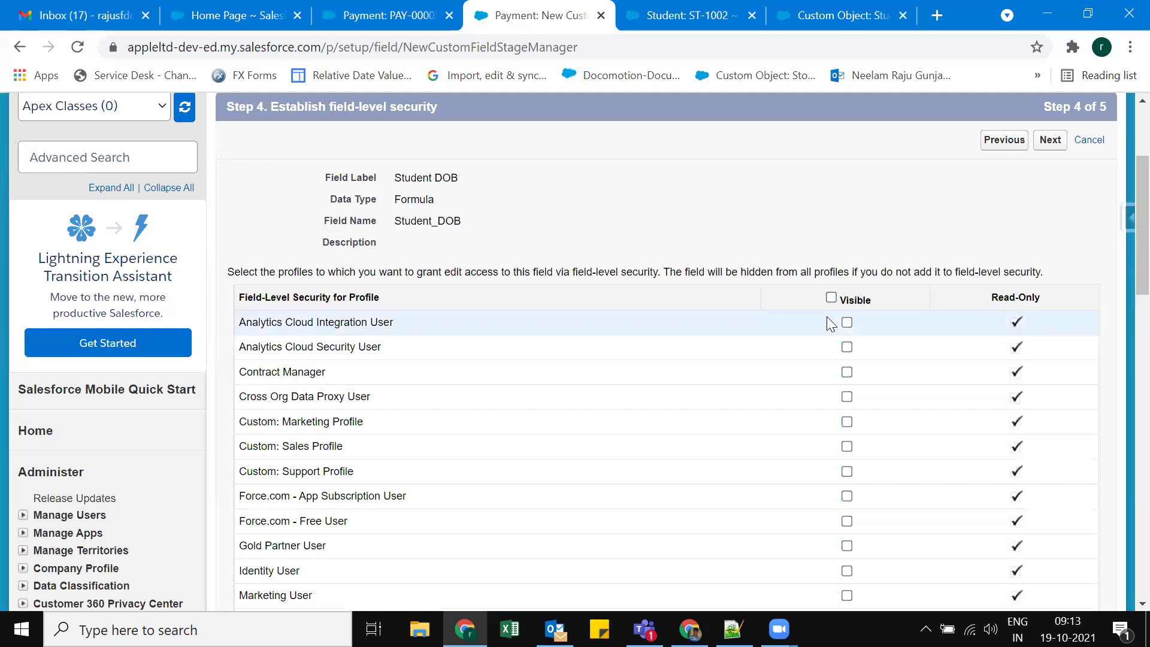
{"action": "scroll", "coordinate": [811, 380], "scroll_direction": "down", "scroll_amount": 6}
{"action": "left_click", "coordinate": [847, 485]}
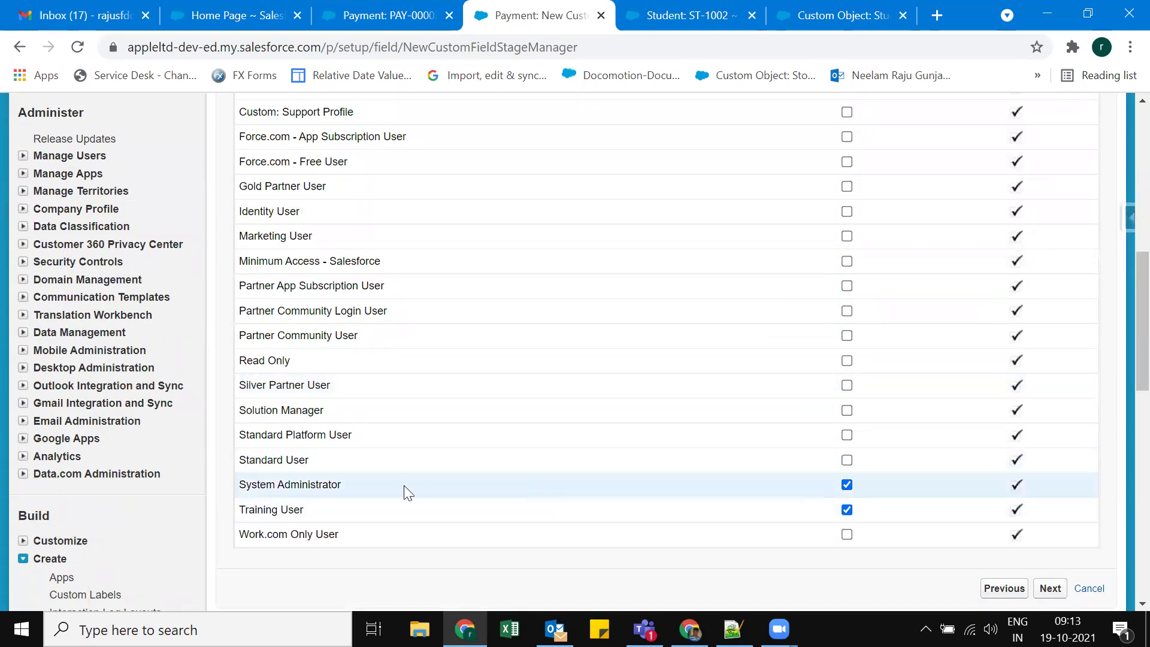
{"action": "scroll", "coordinate": [887, 485], "scroll_direction": "up", "scroll_amount": 5}
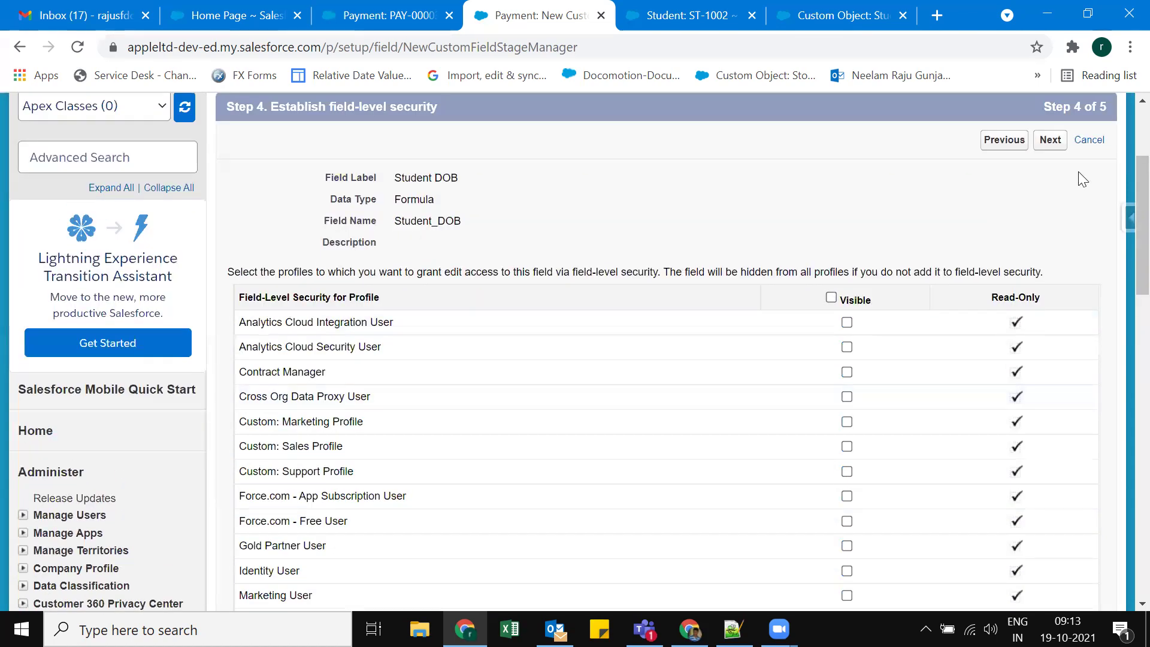
{"action": "left_click", "coordinate": [1049, 138]}
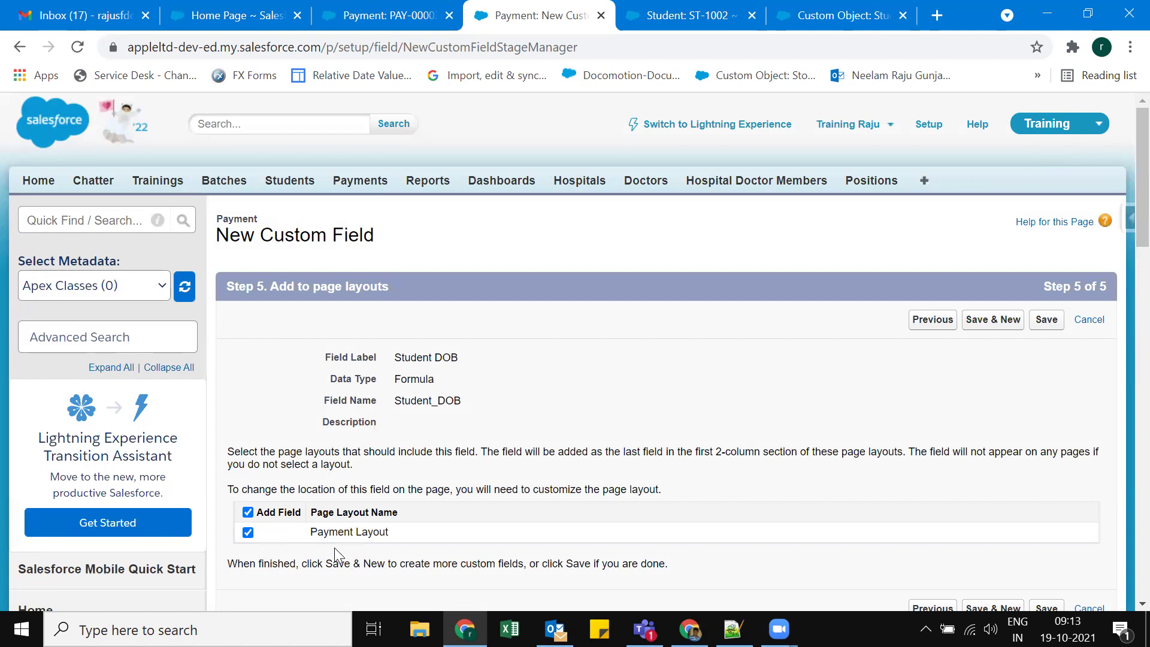
{"action": "left_click", "coordinate": [1055, 322]}
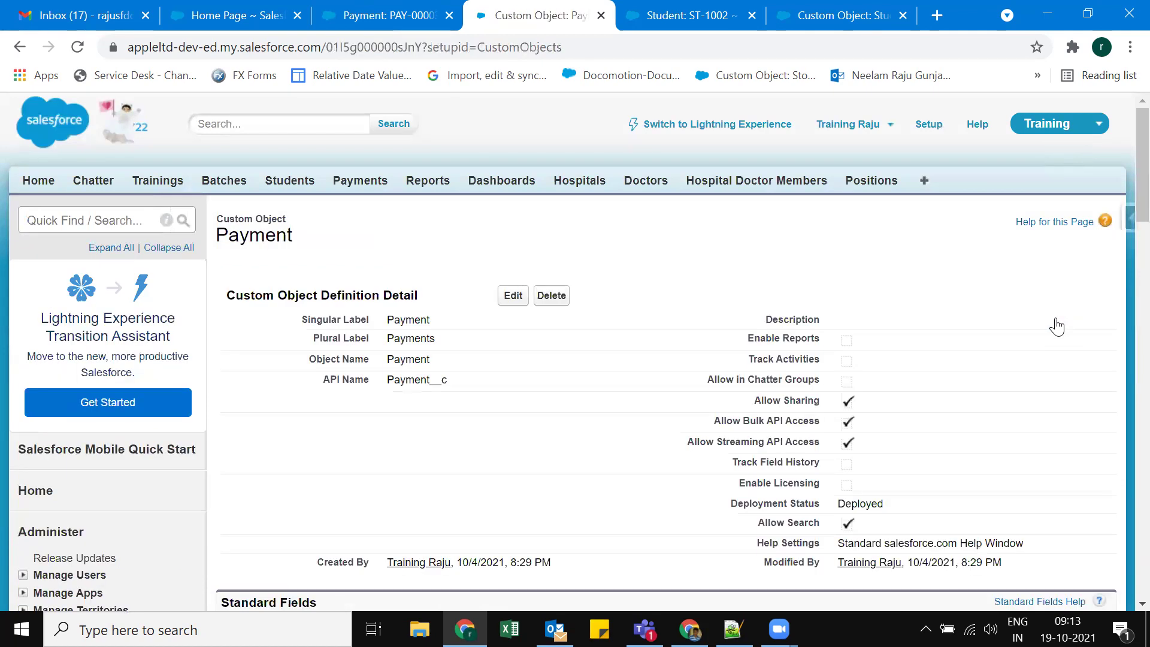
Step: Enter and save a date of birth on student record ST-1002, and reload payment PAY-00003 to check its Student DOB field
{"action": "left_click", "coordinate": [372, 18]}
{"action": "left_click", "coordinate": [77, 47]}
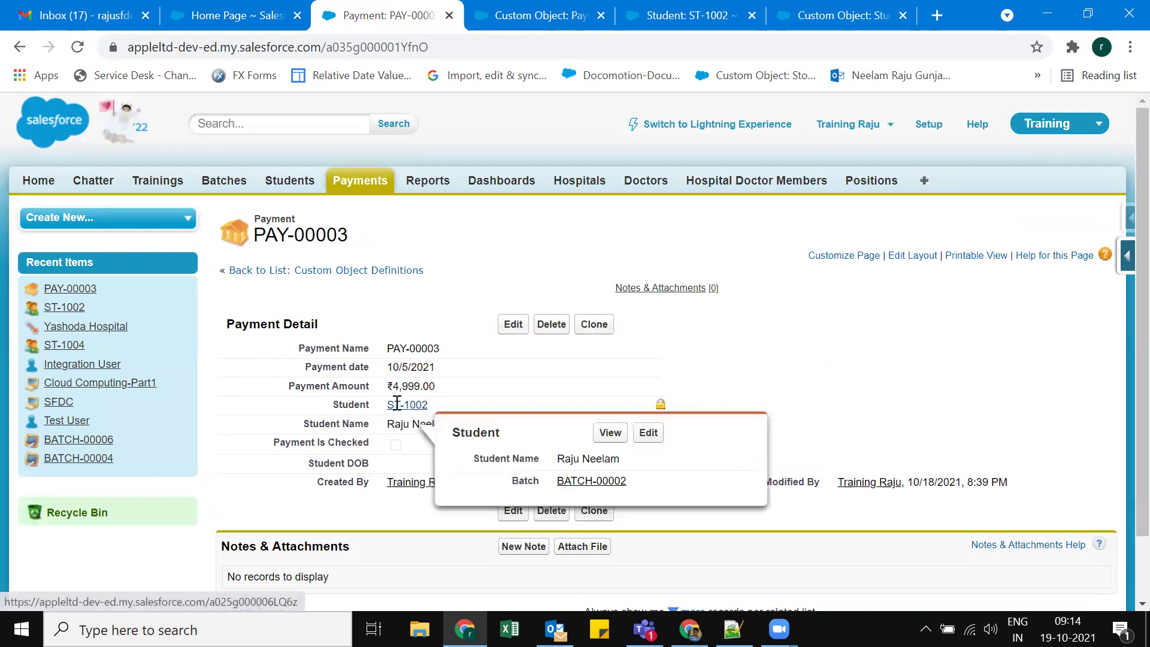
{"action": "left_click", "coordinate": [692, 18]}
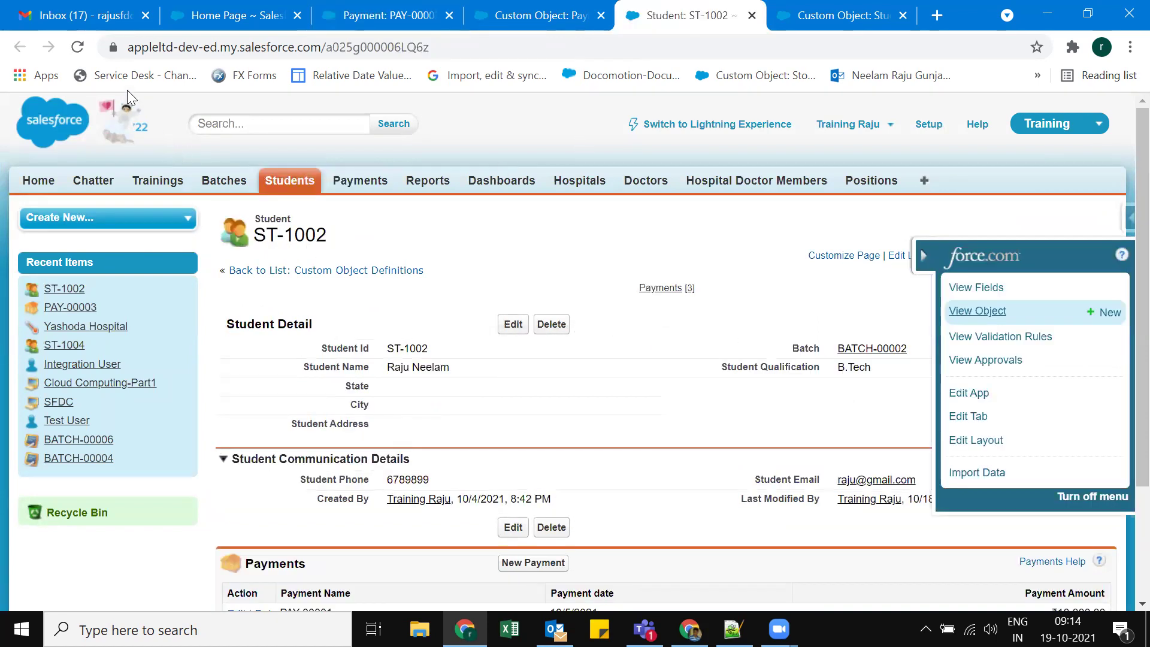
{"action": "left_click", "coordinate": [77, 47]}
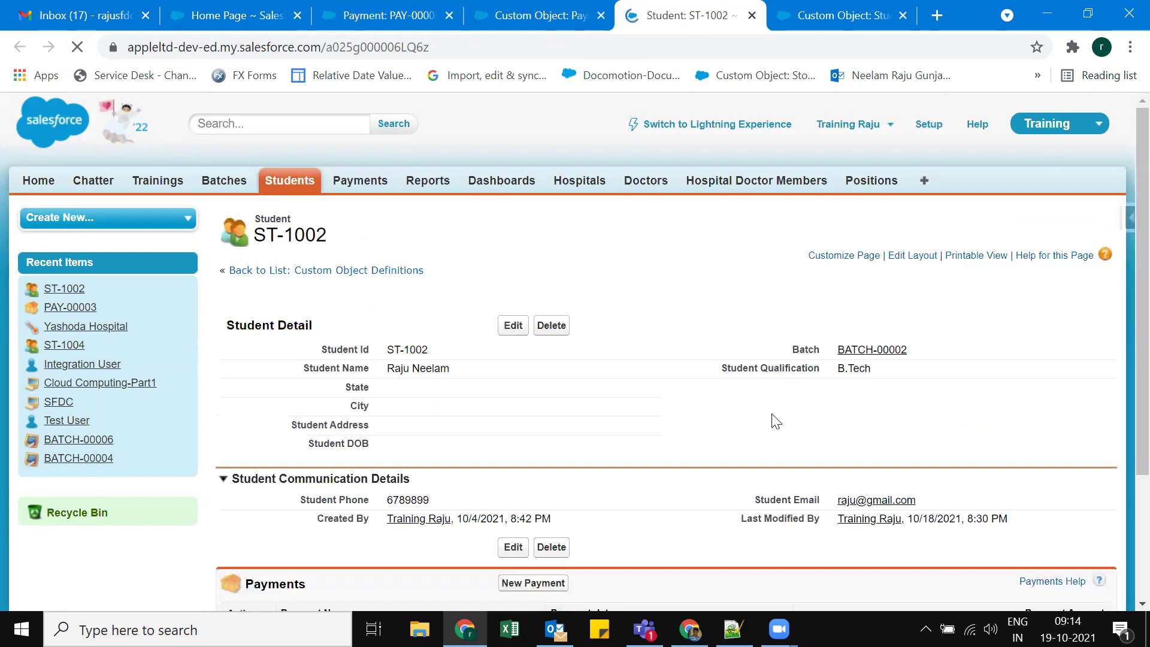
{"action": "double_click", "coordinate": [419, 454]}
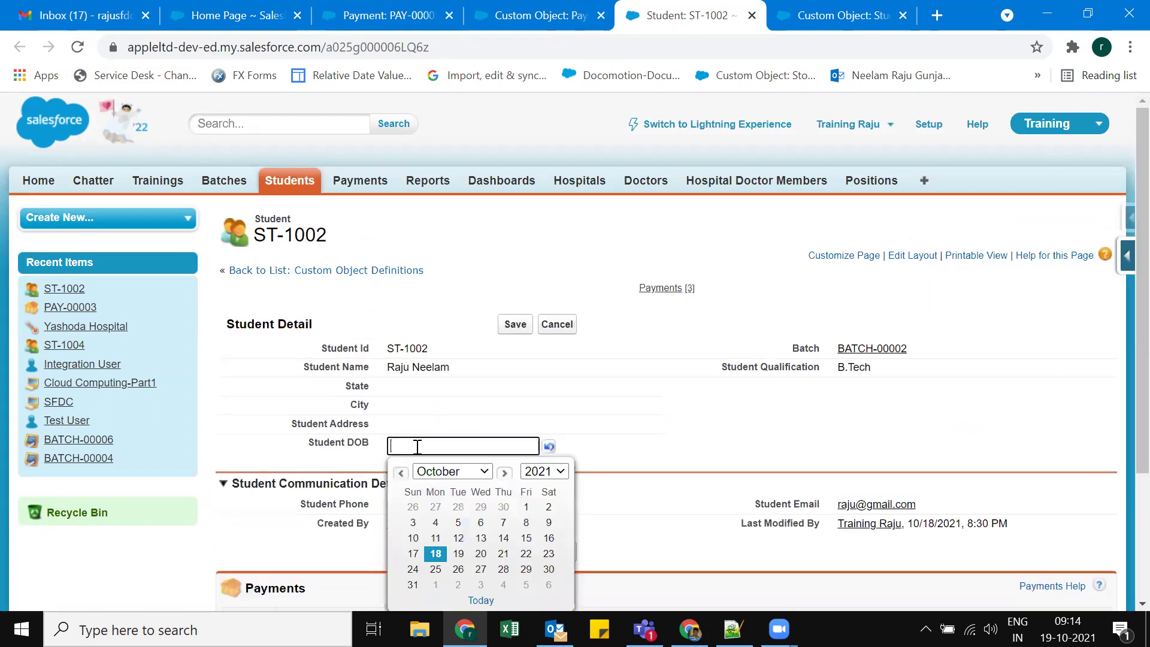
{"action": "left_click", "coordinate": [483, 561]}
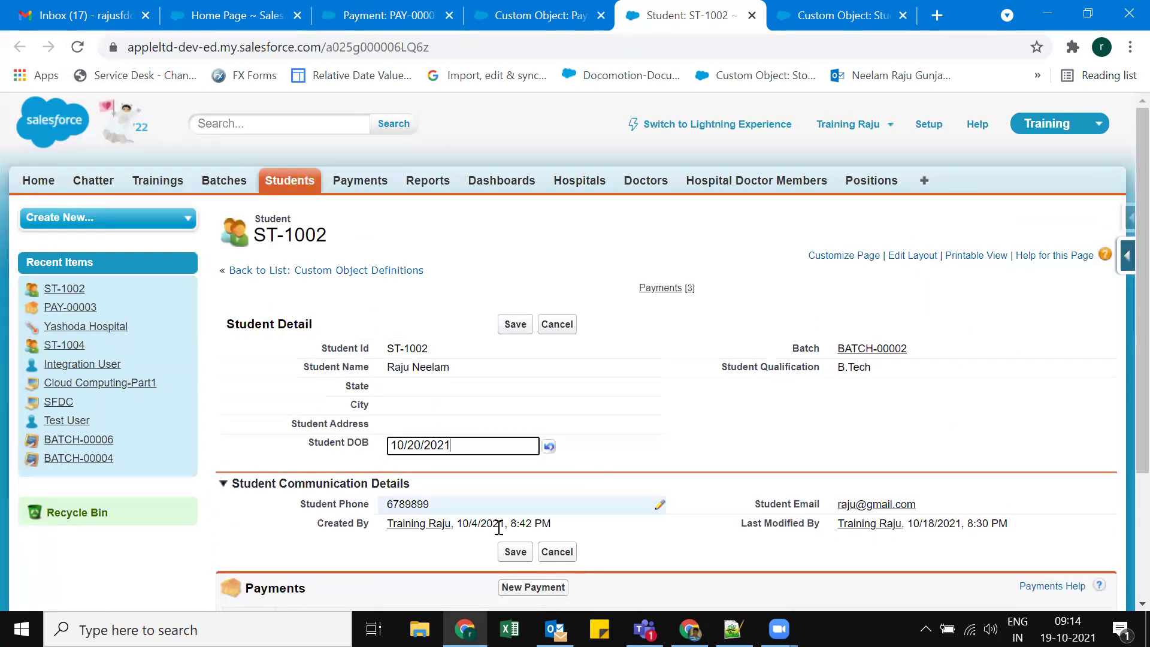
{"action": "left_click", "coordinate": [514, 324]}
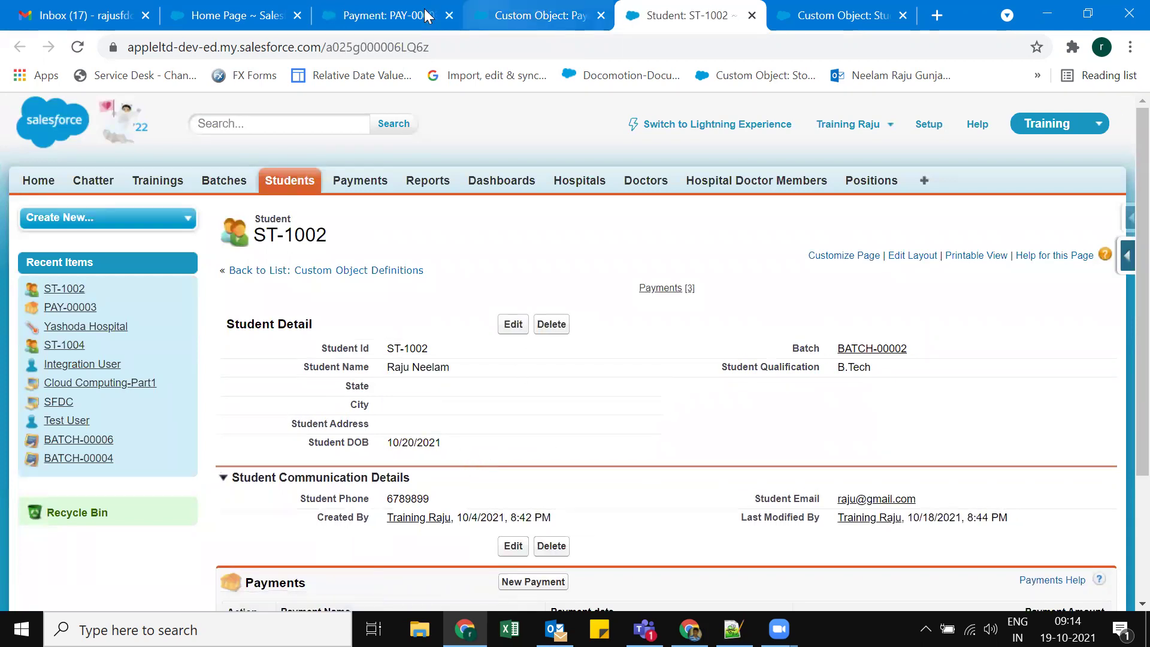
{"action": "left_click", "coordinate": [387, 15]}
{"action": "left_click", "coordinate": [78, 48]}
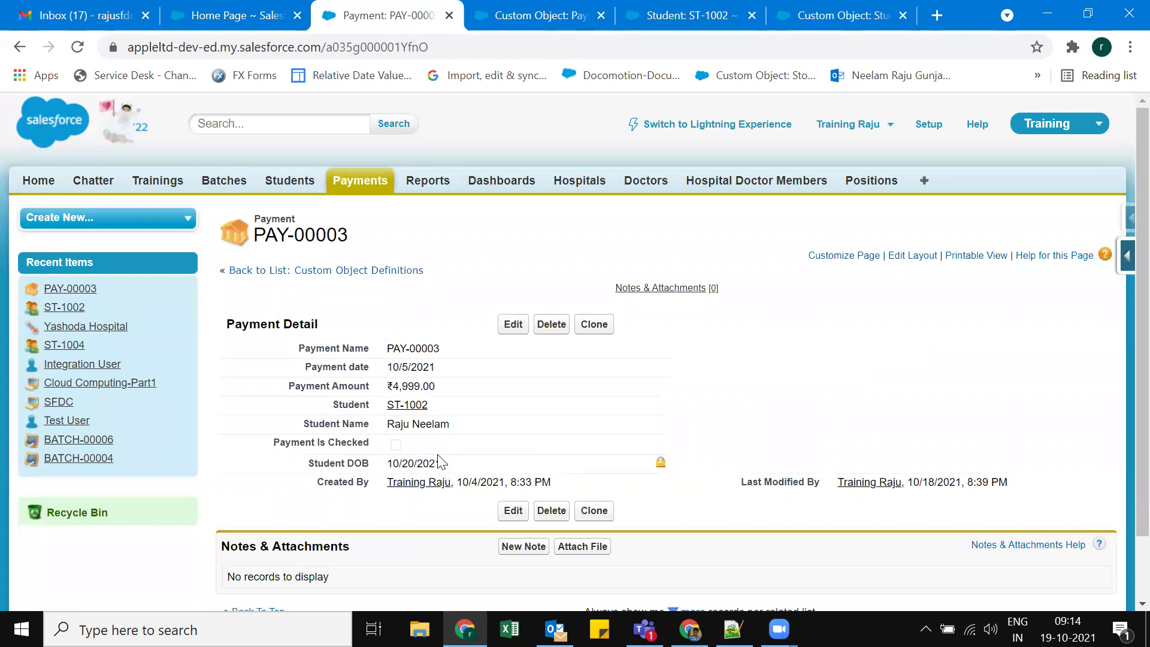
Step: Change student ST-1002's date of birth to a different date, save it, and recheck Student DOB on payment PAY-00003
{"action": "left_click", "coordinate": [666, 15]}
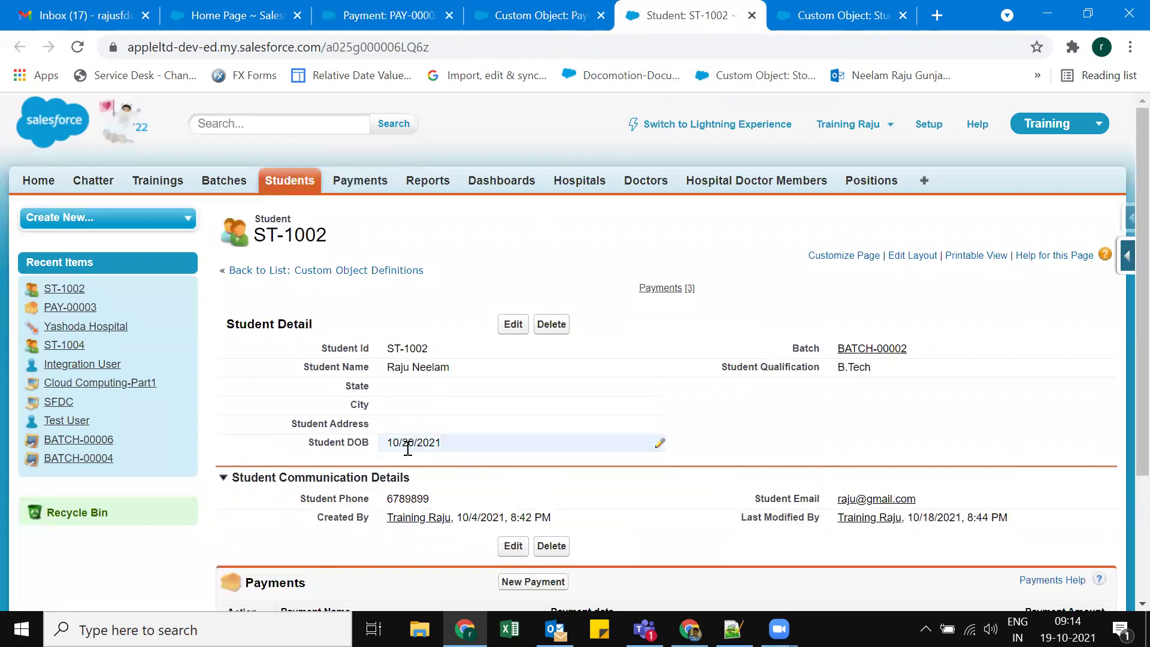
{"action": "double_click", "coordinate": [475, 443]}
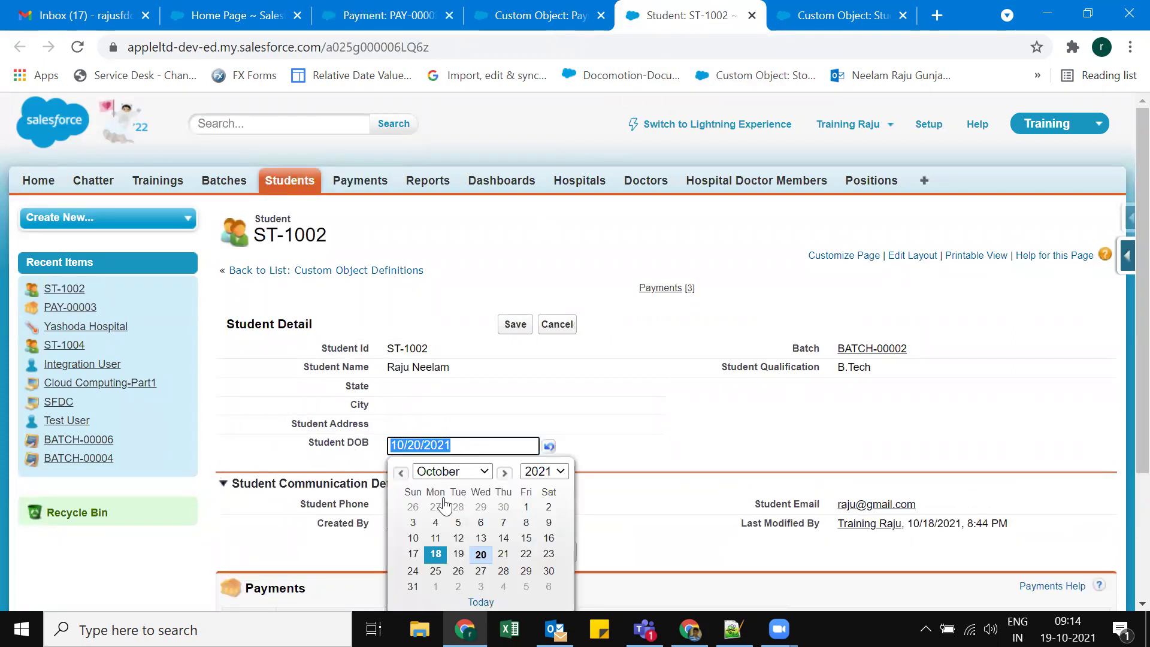
{"action": "left_click", "coordinate": [400, 473]}
{"action": "left_click", "coordinate": [400, 472]}
{"action": "left_click", "coordinate": [400, 473]}
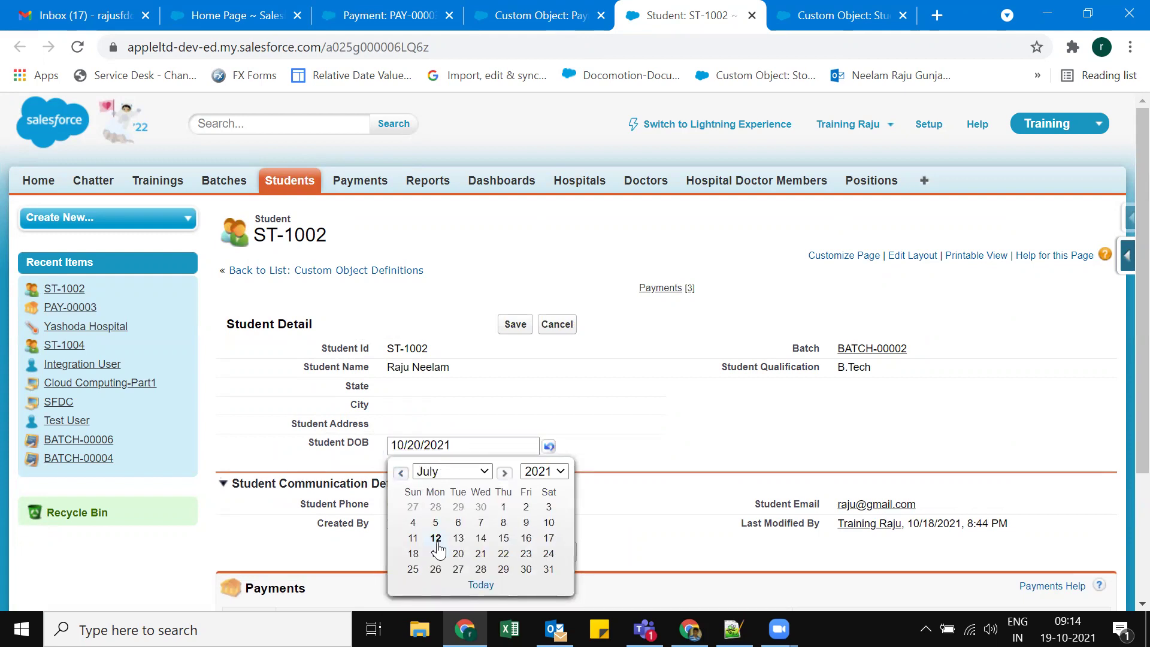
{"action": "left_click", "coordinate": [436, 538]}
{"action": "left_click", "coordinate": [502, 331]}
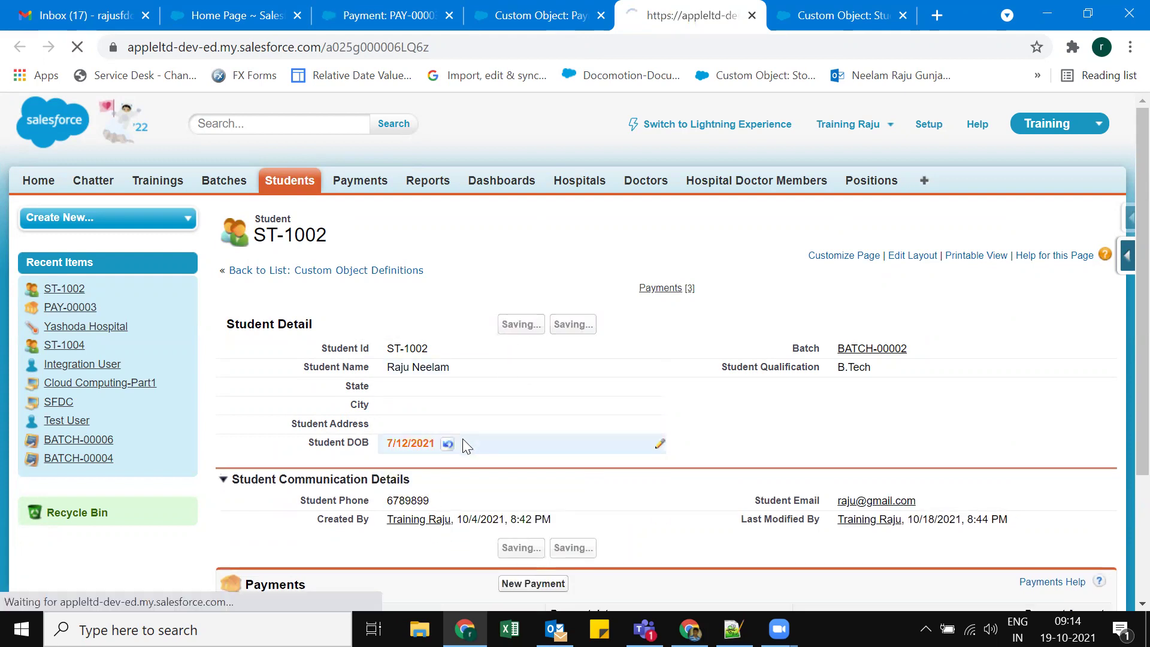
{"action": "left_click", "coordinate": [390, 13]}
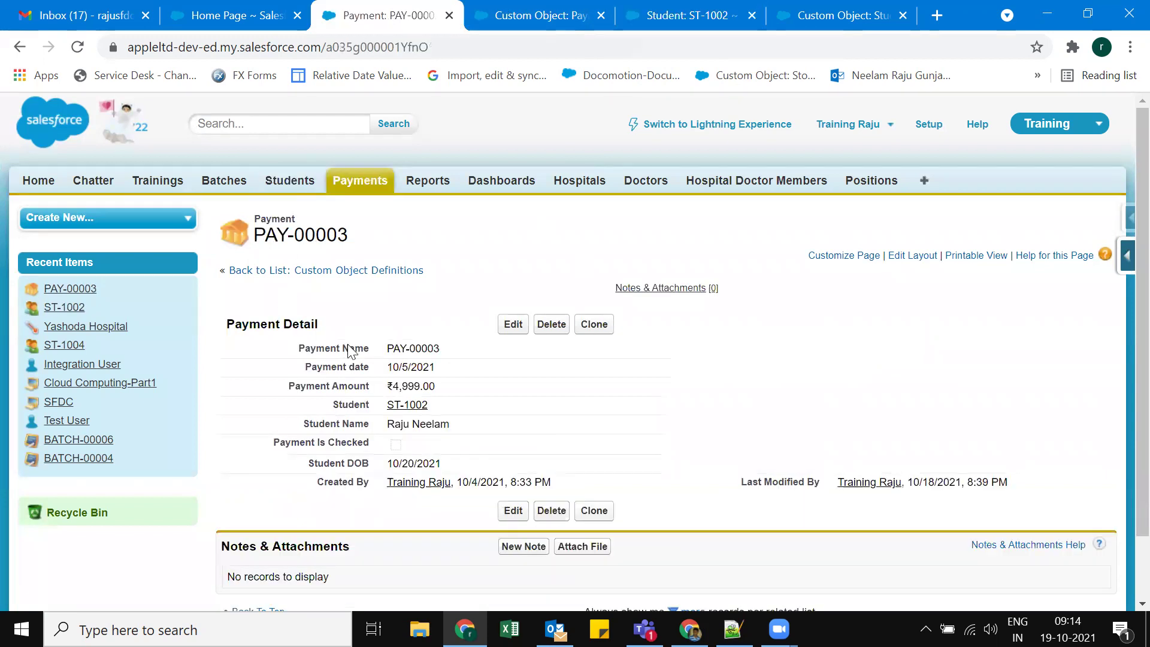
{"action": "left_click", "coordinate": [86, 52]}
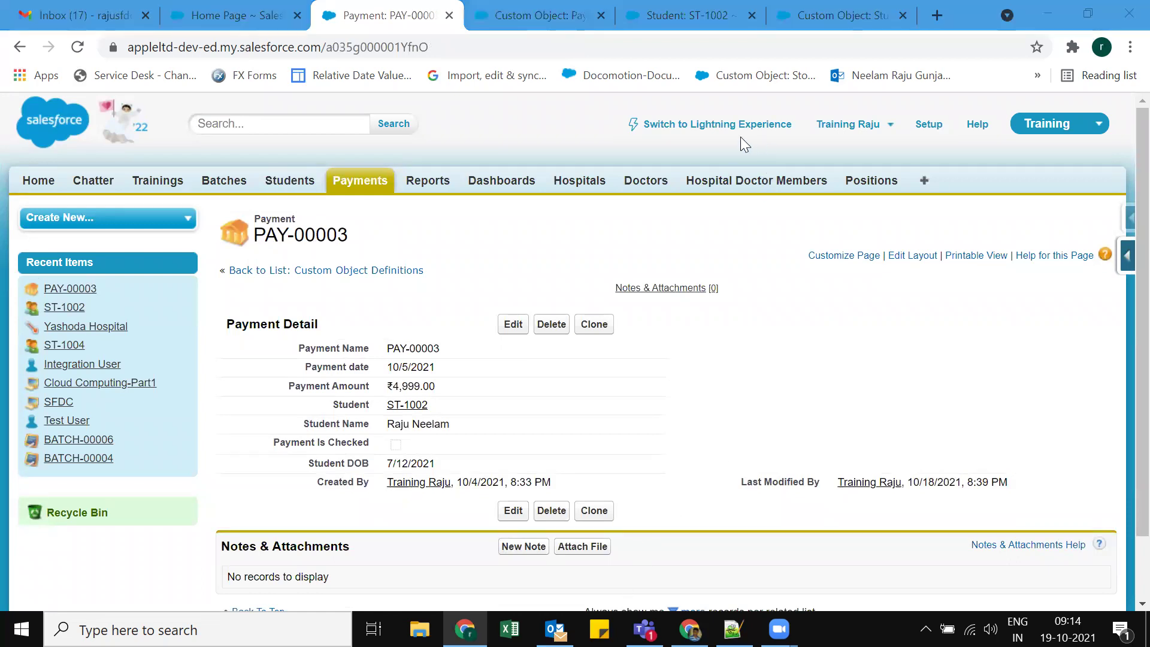
{"action": "left_click", "coordinate": [801, 370]}
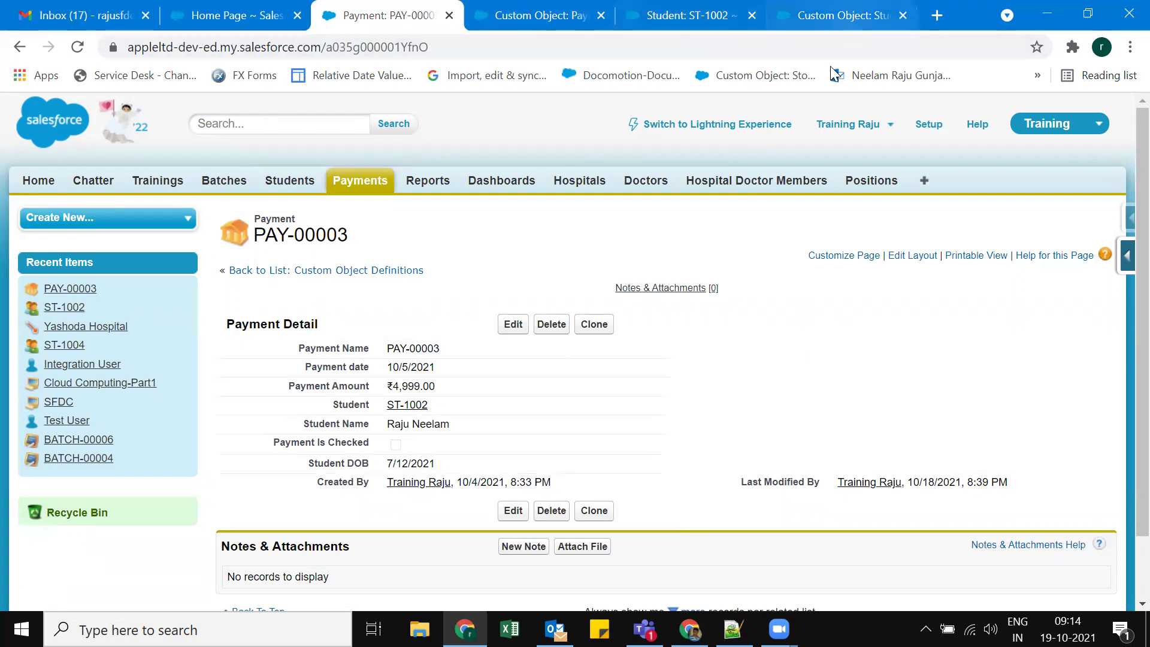
Step: Switch to Notepad++ to review the formula field notes, including the return types and the written requirements
{"action": "left_click", "coordinate": [734, 629]}
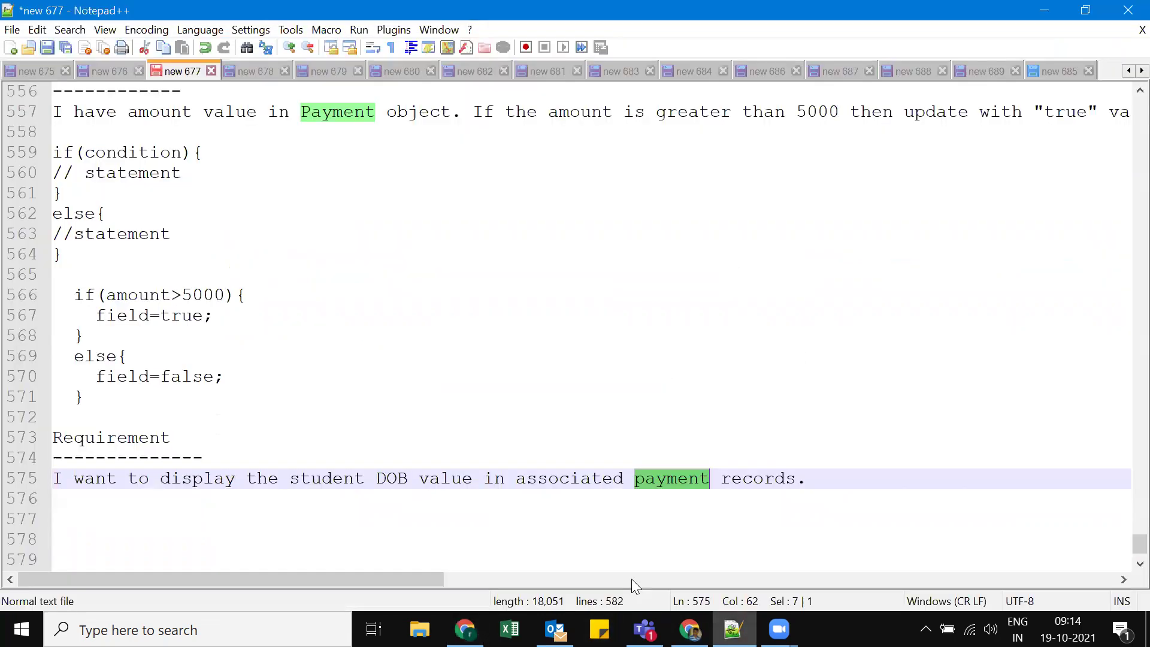
{"action": "left_click", "coordinate": [217, 315]}
{"action": "scroll", "coordinate": [180, 360], "scroll_direction": "up", "scroll_amount": 8}
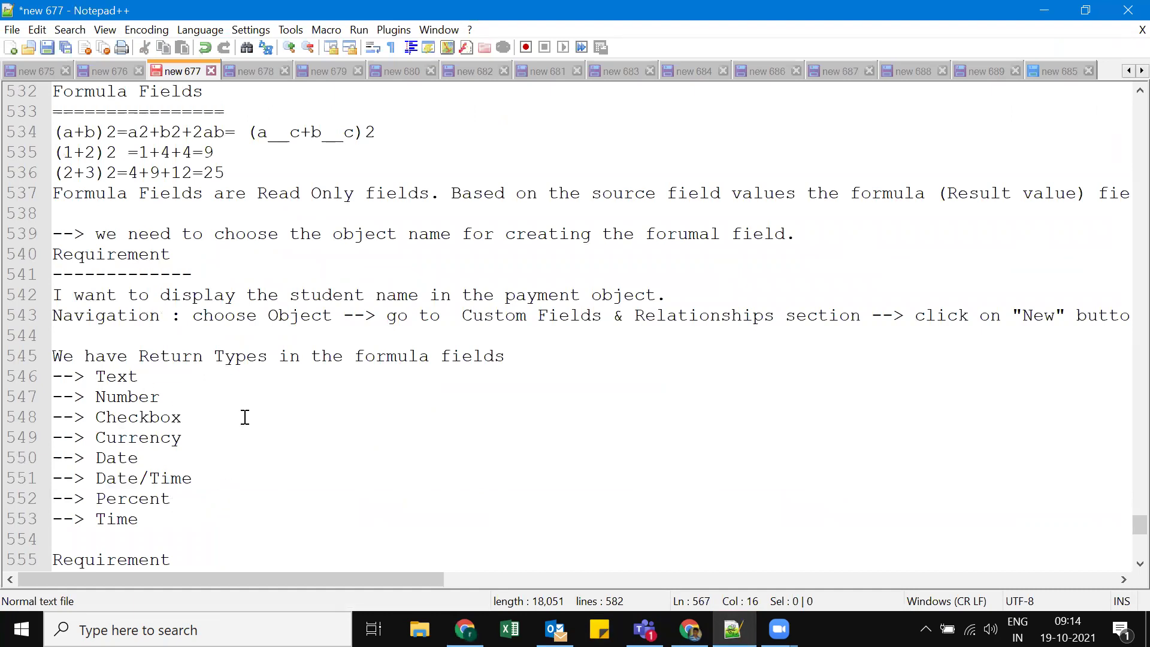
{"action": "scroll", "coordinate": [218, 471], "scroll_direction": "down", "scroll_amount": 9}
{"action": "left_click", "coordinate": [304, 480]}
{"action": "scroll", "coordinate": [303, 486], "scroll_direction": "up", "scroll_amount": 14}
{"action": "scroll", "coordinate": [287, 459], "scroll_direction": "up", "scroll_amount": 5}
{"action": "scroll", "coordinate": [290, 455], "scroll_direction": "down", "scroll_amount": 10}
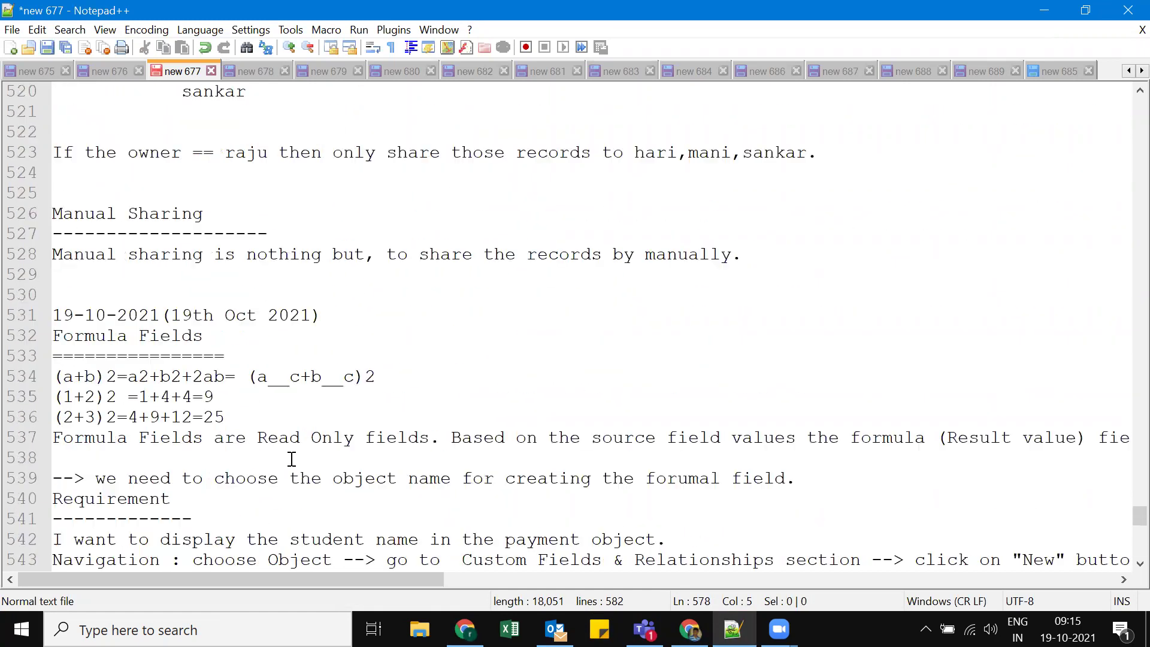
{"action": "scroll", "coordinate": [295, 449], "scroll_direction": "down", "scroll_amount": 9}
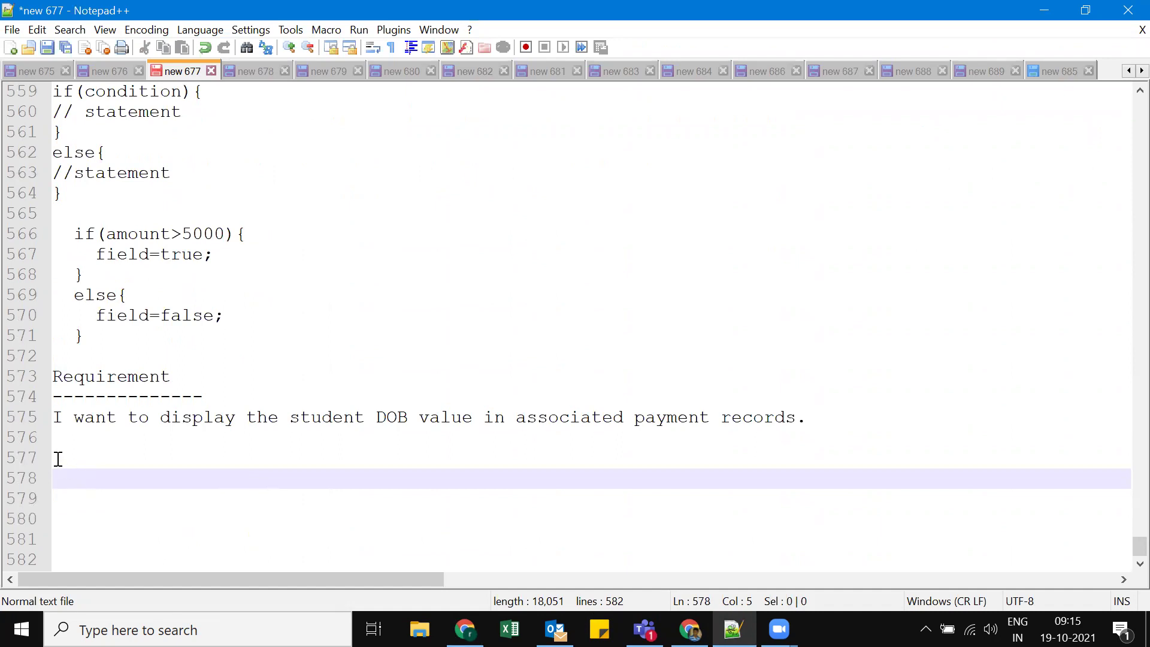
Step: Add an empty line below the student DOB requirement and place the text cursor on line 577
{"action": "left_click", "coordinate": [58, 458]}
{"action": "key", "text": "Return"}
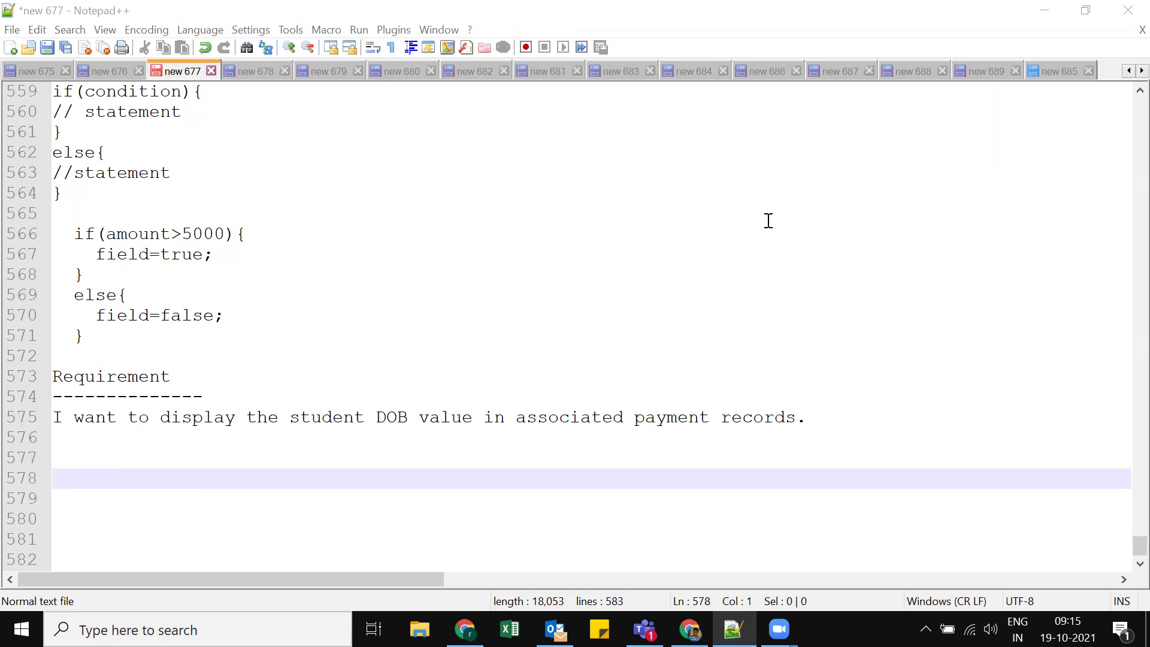
{"action": "left_click", "coordinate": [167, 420]}
{"action": "left_click", "coordinate": [102, 458]}
{"action": "left_click", "coordinate": [67, 439]}
{"action": "left_click", "coordinate": [62, 466]}
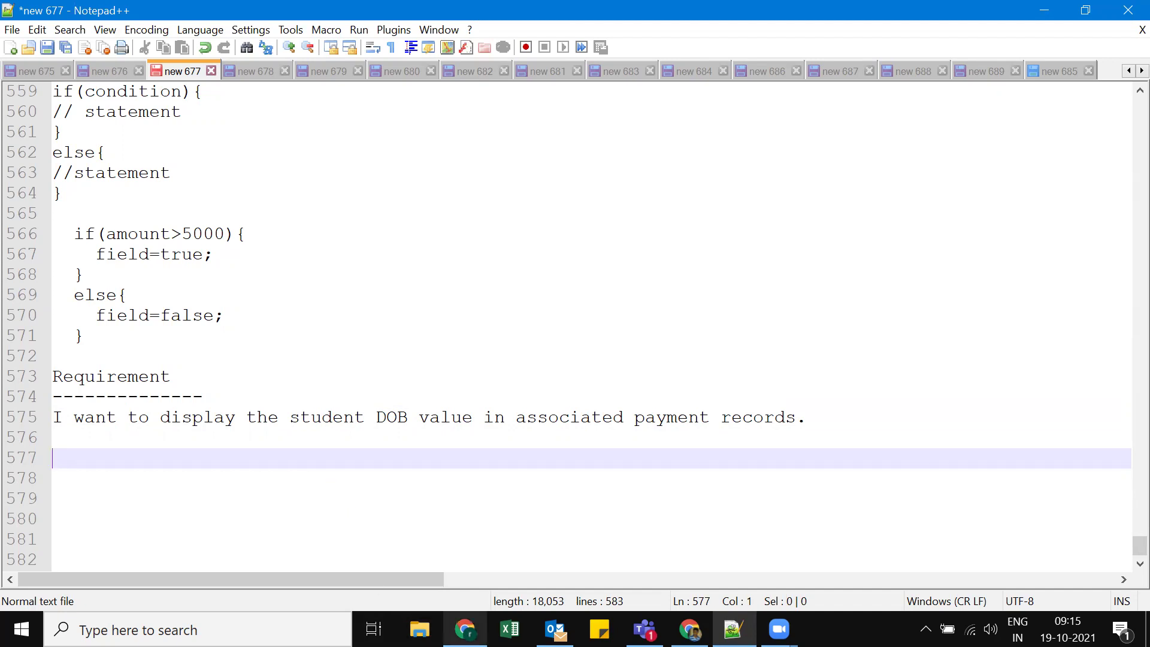
Step: Switch to Chrome and locate the Object Limits section in the Payment custom object's definition
{"action": "left_click", "coordinate": [465, 629]}
{"action": "left_click", "coordinate": [520, 11]}
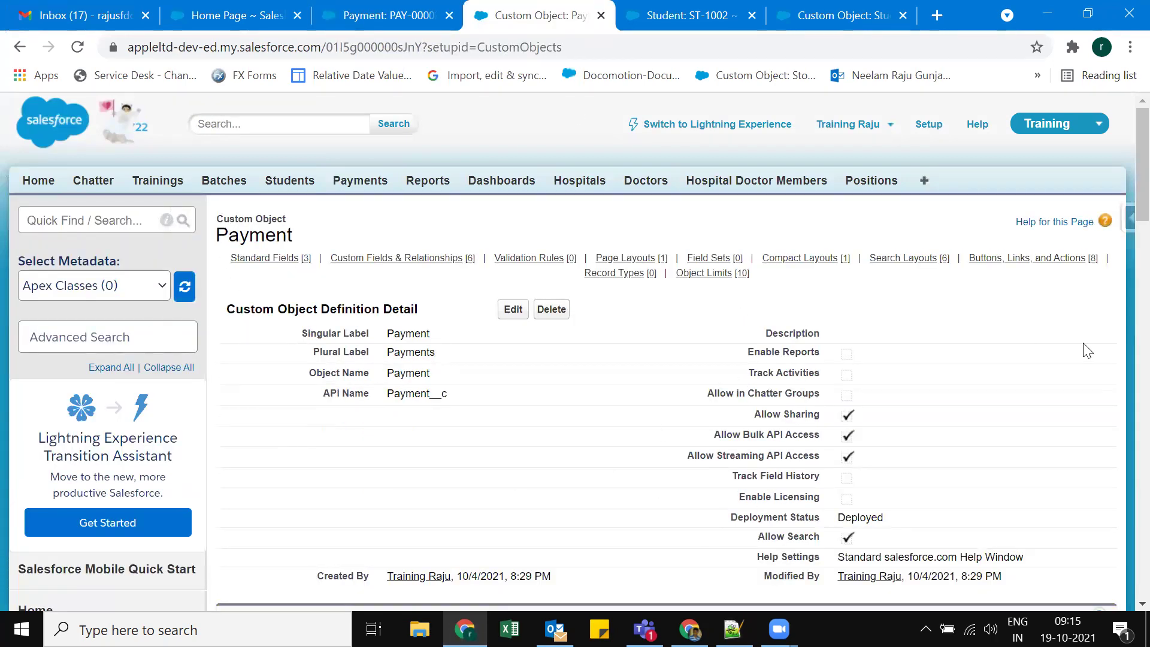
{"action": "scroll", "coordinate": [1083, 352], "scroll_direction": "down", "scroll_amount": 9}
{"action": "scroll", "coordinate": [1082, 360], "scroll_direction": "down", "scroll_amount": 10}
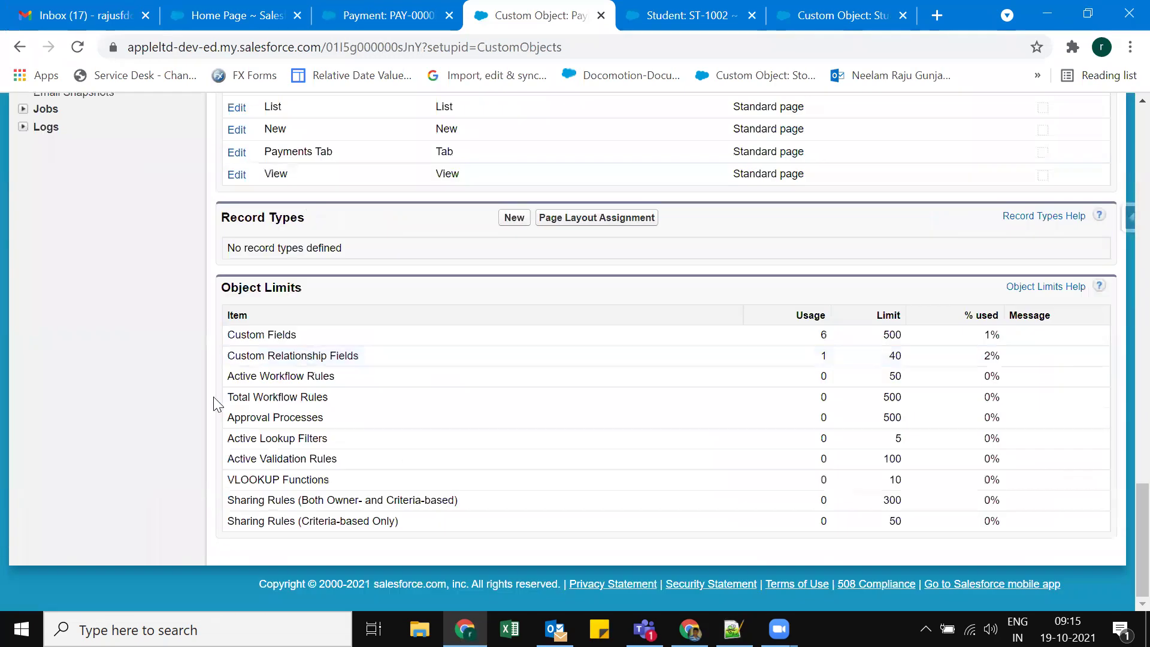
{"action": "left_click_drag", "start_coordinate": [220, 288], "coordinate": [337, 293]}
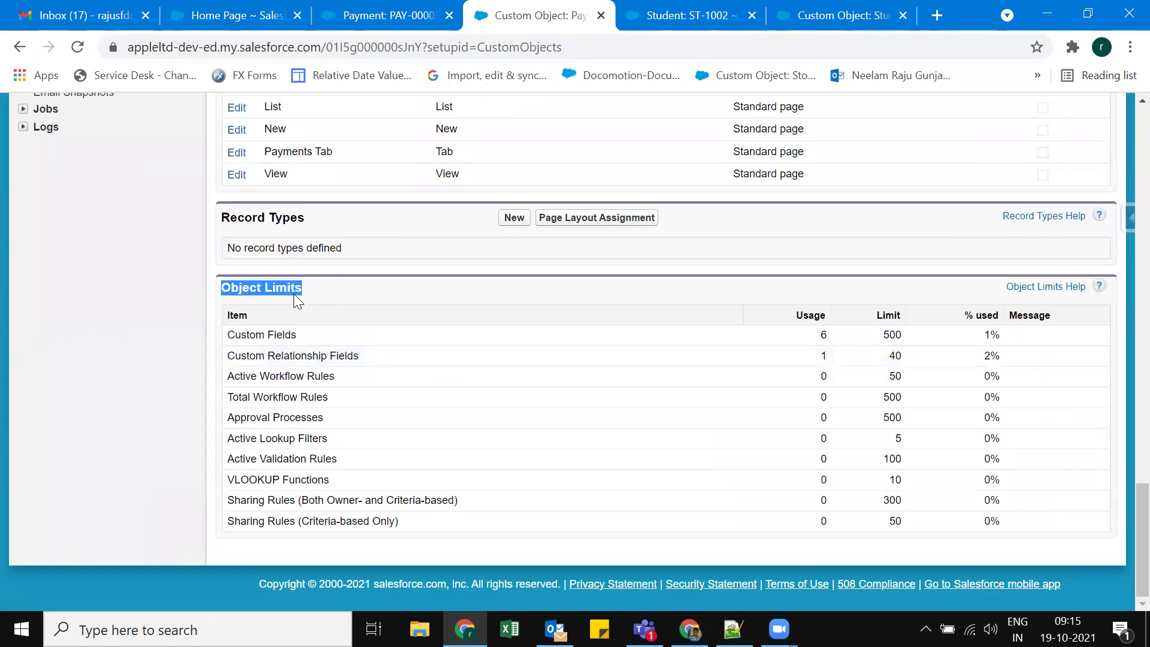
{"action": "left_click", "coordinate": [253, 317]}
{"action": "left_click_drag", "start_coordinate": [222, 290], "coordinate": [341, 287]}
{"action": "left_click", "coordinate": [323, 336]}
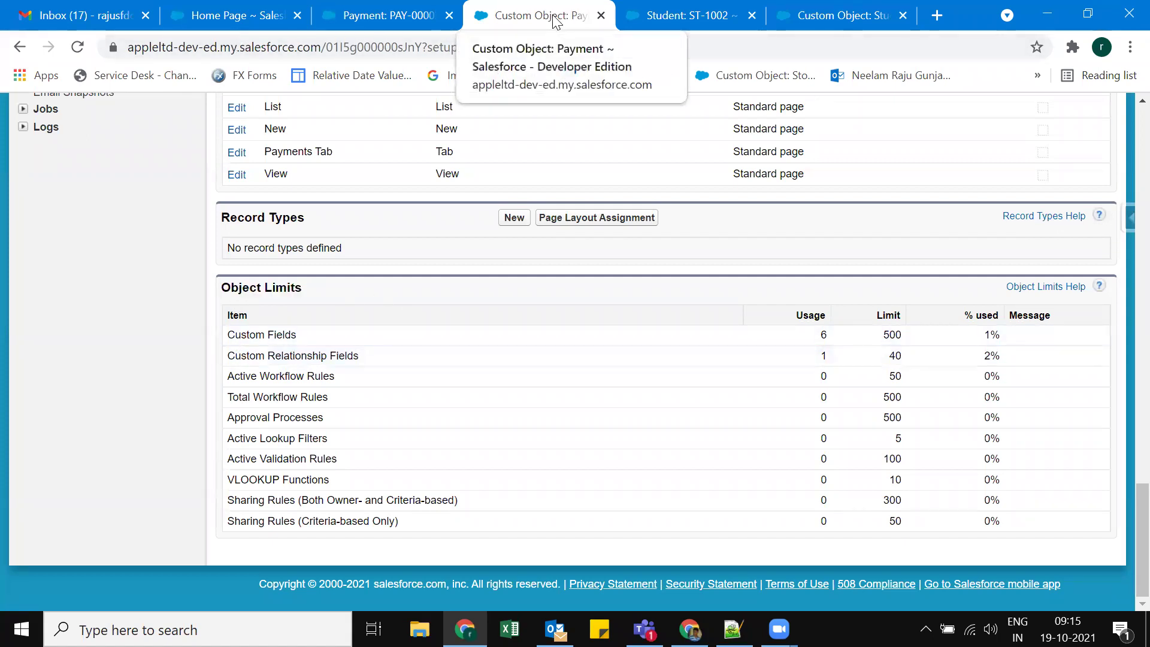
Step: Examine the limits for Custom Fields and Custom Relationship Fields in Payment's Object Limits
{"action": "double_click", "coordinate": [892, 334]}
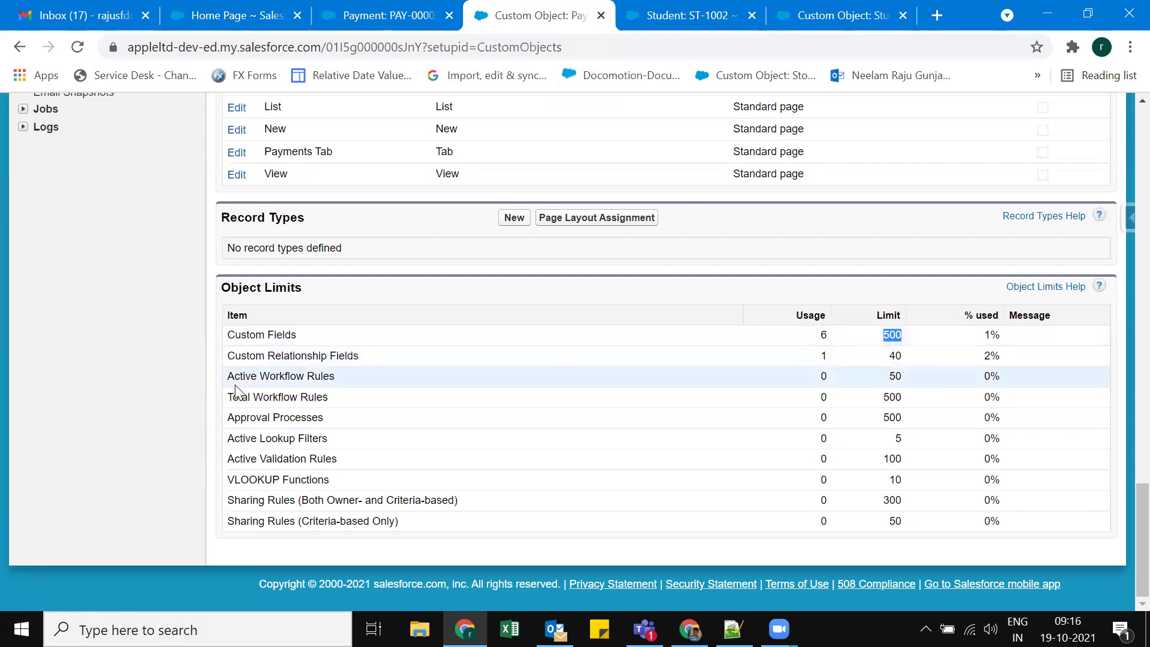
{"action": "left_click_drag", "start_coordinate": [227, 356], "coordinate": [413, 356]}
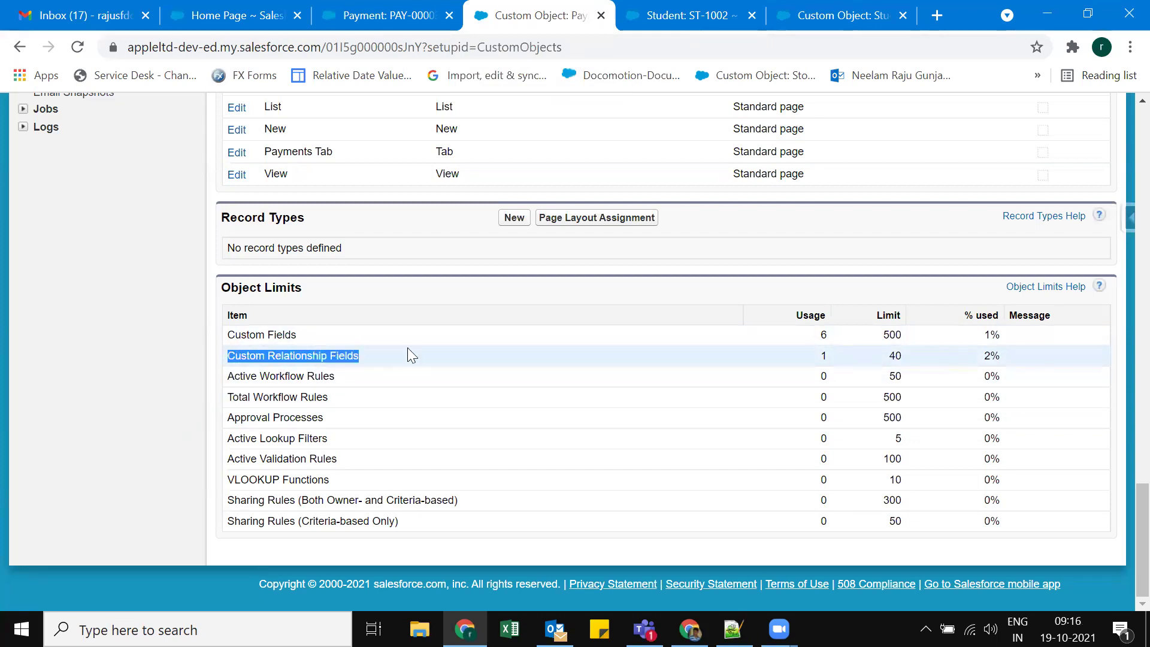
{"action": "double_click", "coordinate": [895, 356]}
{"action": "left_click", "coordinate": [907, 370]}
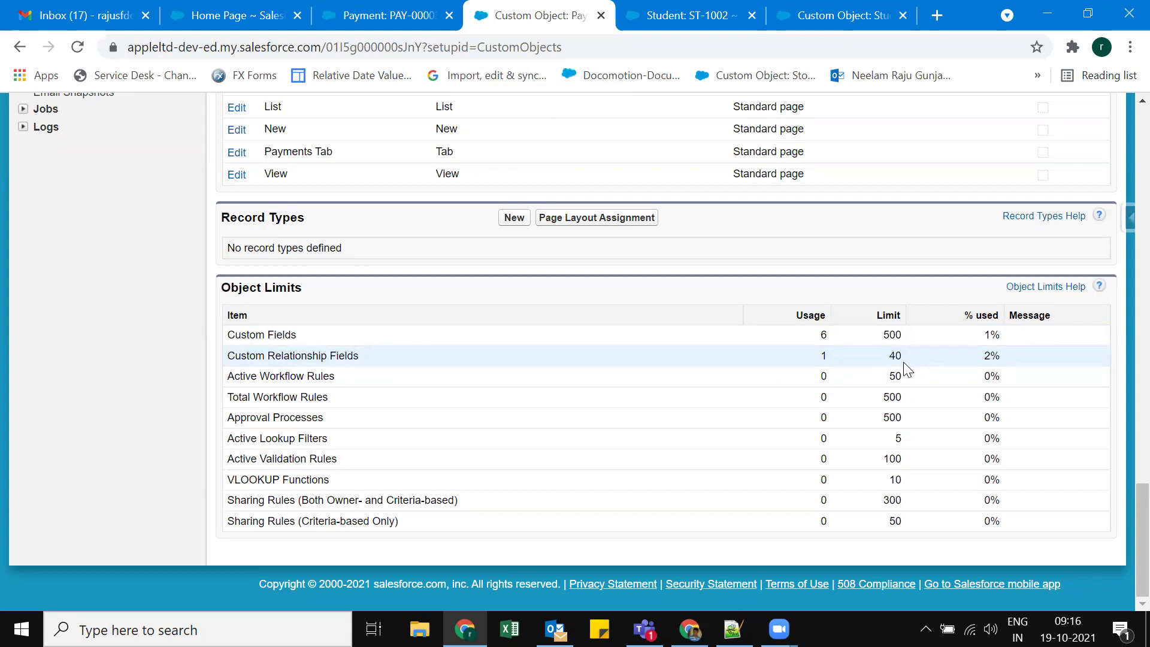
{"action": "double_click", "coordinate": [895, 334]}
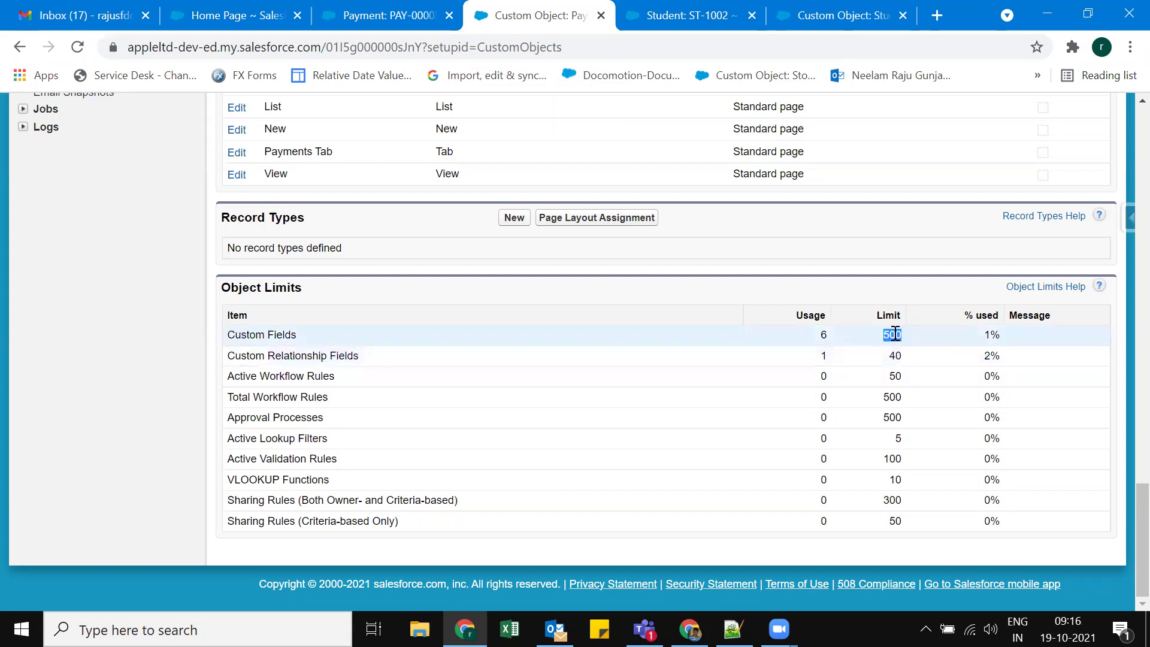
{"action": "double_click", "coordinate": [894, 356]}
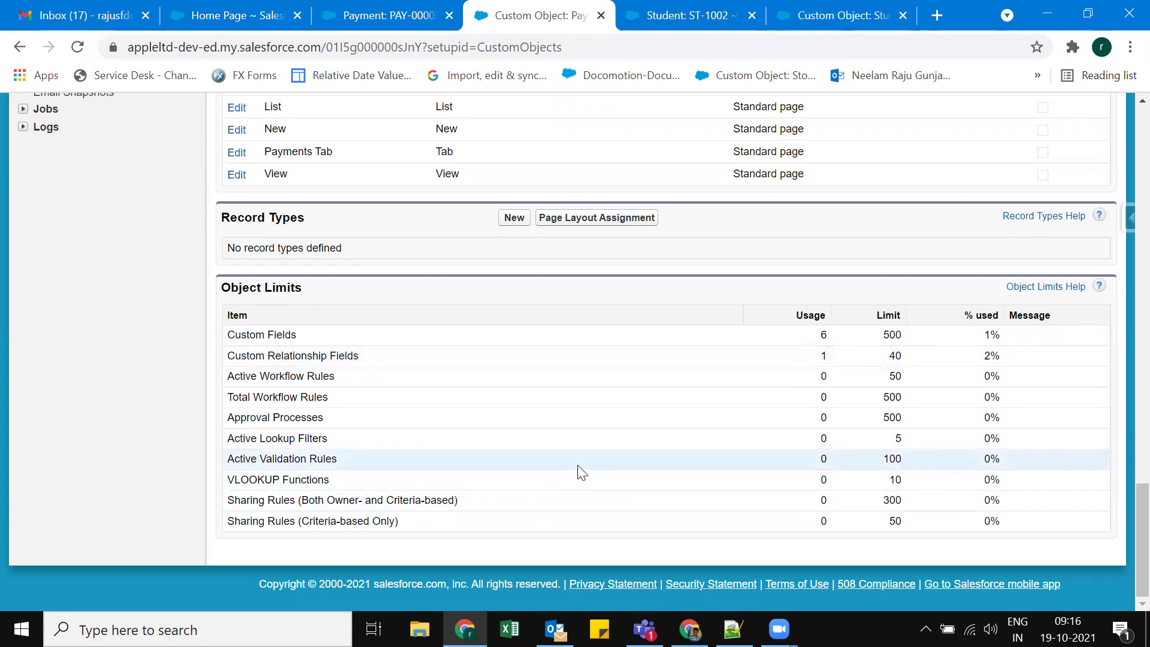
{"action": "double_click", "coordinate": [892, 337]}
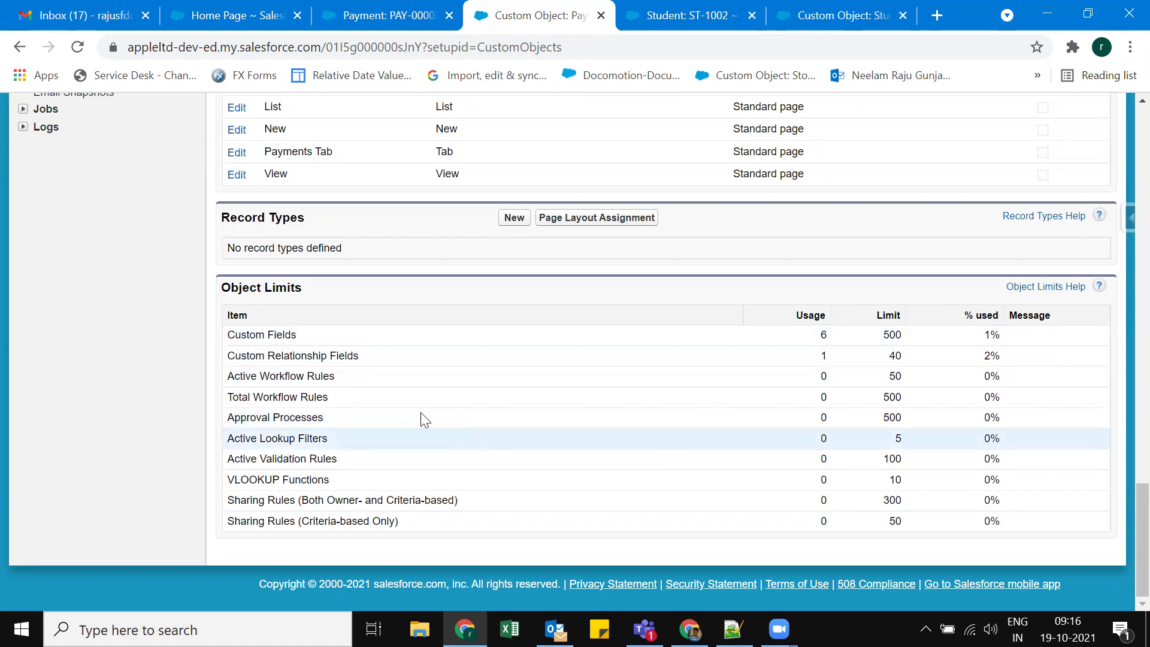
{"action": "left_click_drag", "start_coordinate": [228, 334], "coordinate": [380, 335]}
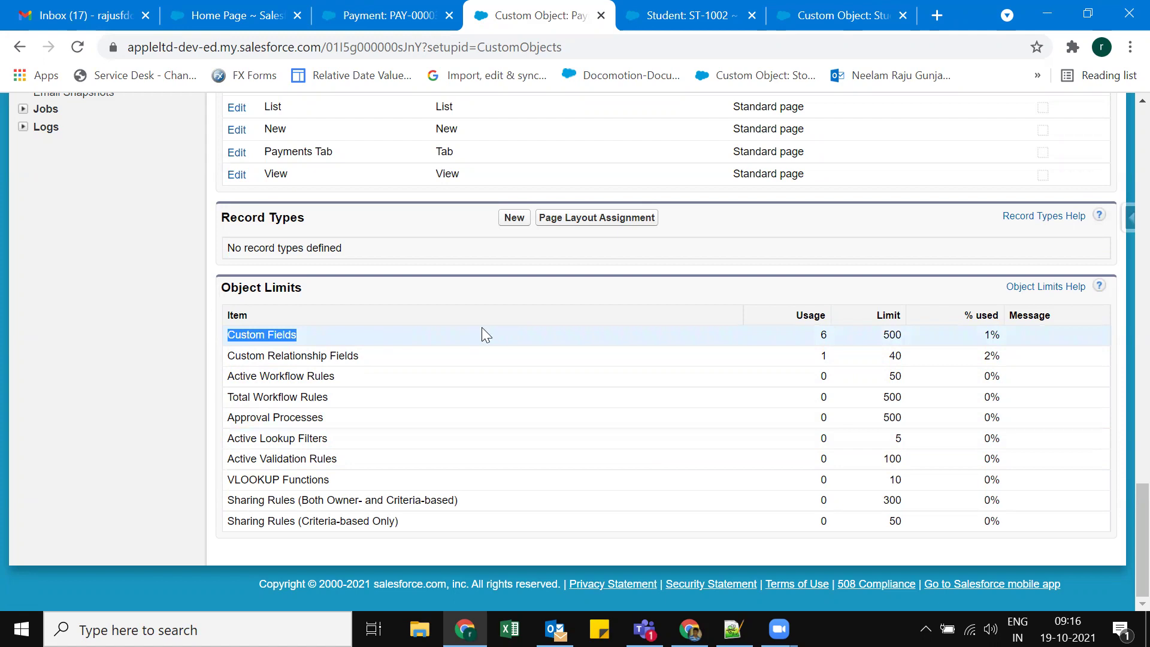
Step: Look over the Payment object definition from its top and recheck the Custom Fields limit under Object Limits
{"action": "scroll", "coordinate": [1121, 508], "scroll_direction": "up", "scroll_amount": 10}
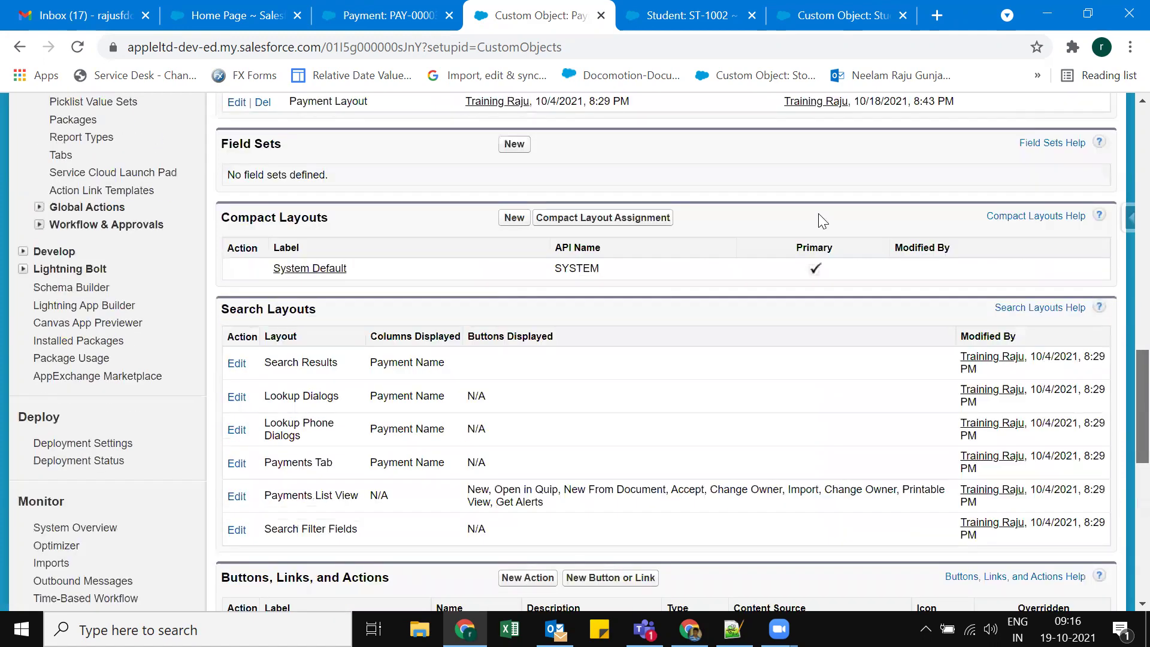
{"action": "scroll", "coordinate": [233, 322], "scroll_direction": "up", "scroll_amount": 15}
{"action": "scroll", "coordinate": [611, 449], "scroll_direction": "down", "scroll_amount": 2}
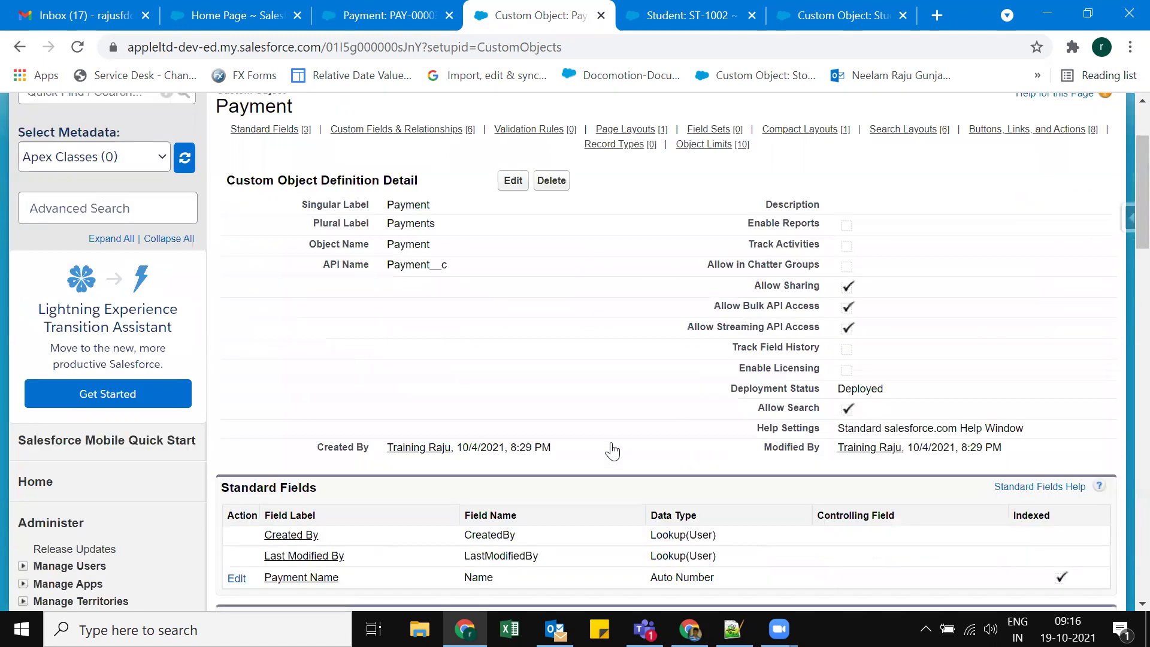
{"action": "scroll", "coordinate": [617, 447], "scroll_direction": "down", "scroll_amount": 20}
{"action": "left_click", "coordinate": [265, 346]}
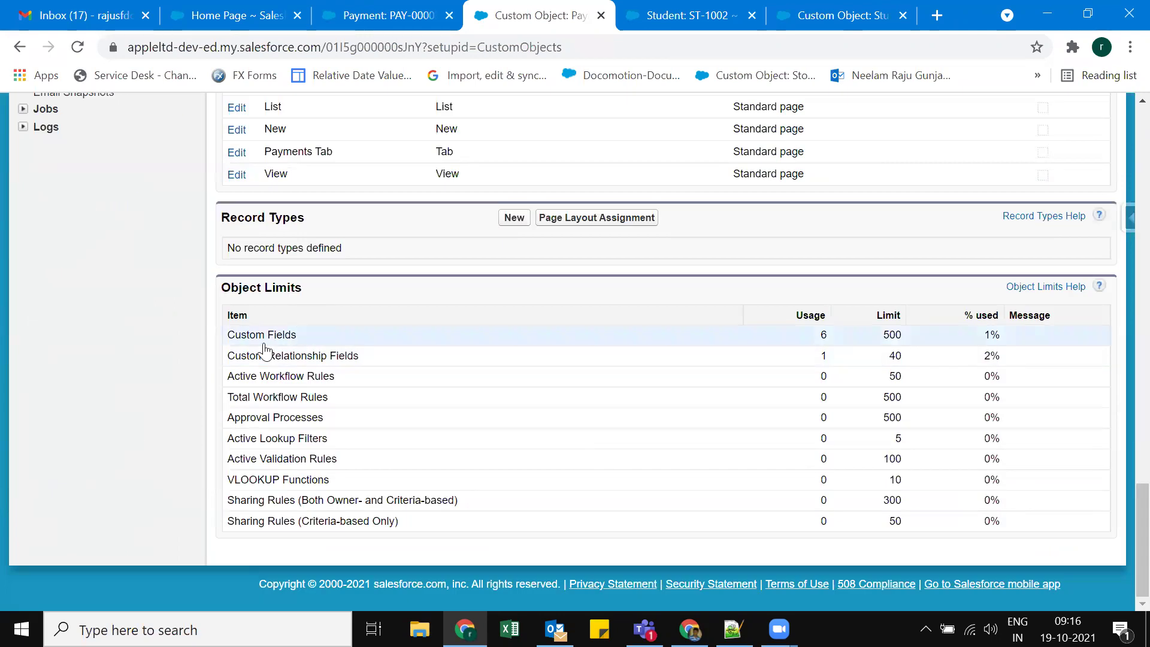
{"action": "left_click_drag", "start_coordinate": [230, 334], "coordinate": [326, 353]}
{"action": "left_click", "coordinate": [559, 376]}
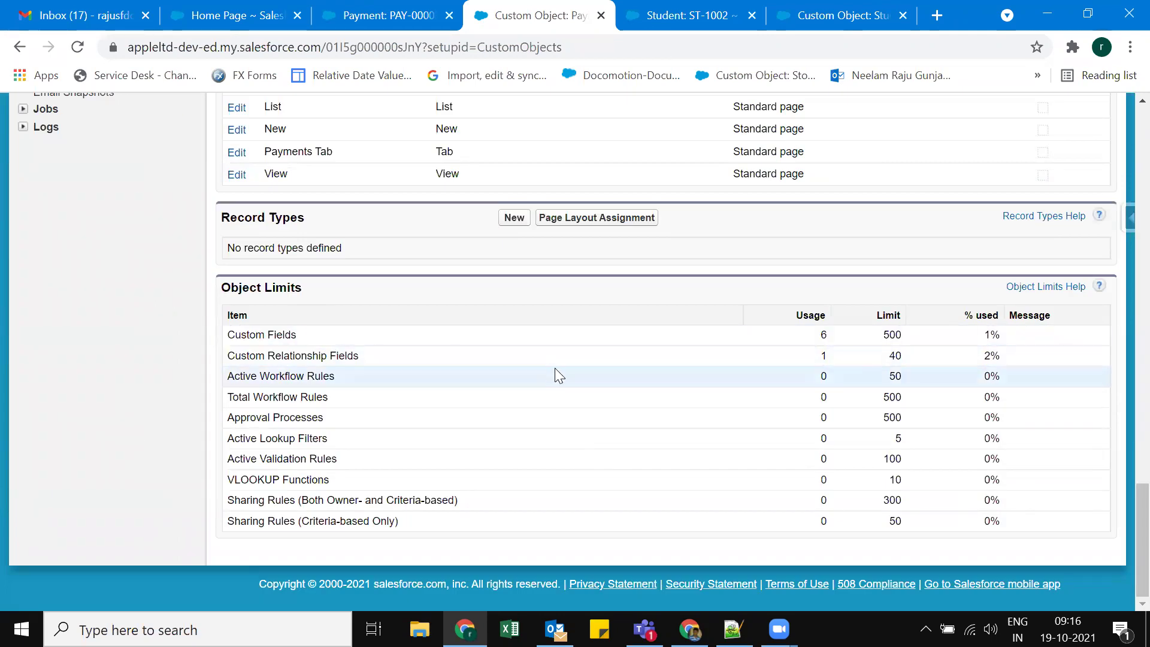
{"action": "double_click", "coordinate": [892, 336]}
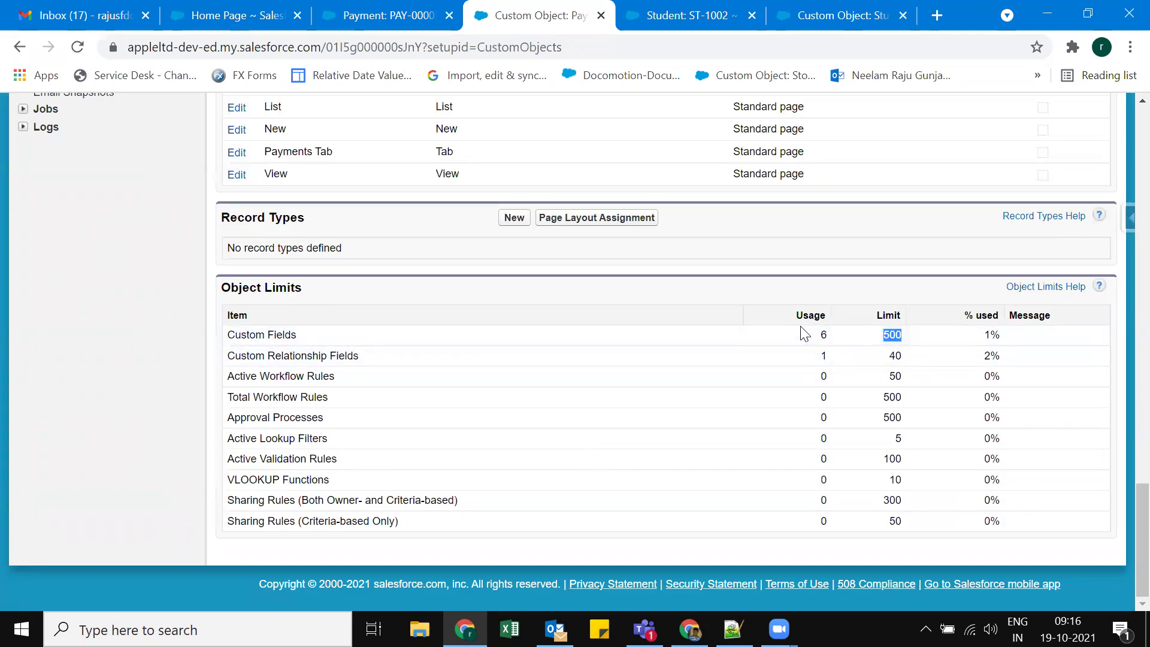
Step: Check the Student custom object's Object Limits for Custom Fields and review its list of custom fields
{"action": "left_click", "coordinate": [839, 18]}
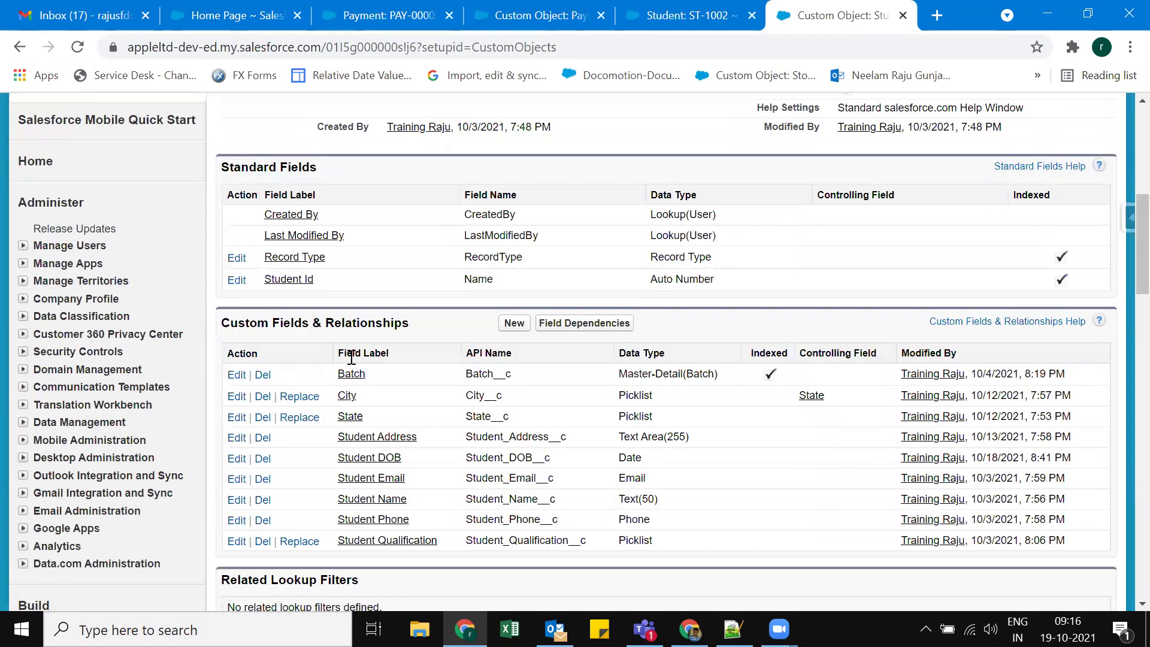
{"action": "scroll", "coordinate": [441, 336], "scroll_direction": "up", "scroll_amount": 5}
{"action": "scroll", "coordinate": [442, 336], "scroll_direction": "down", "scroll_amount": 20}
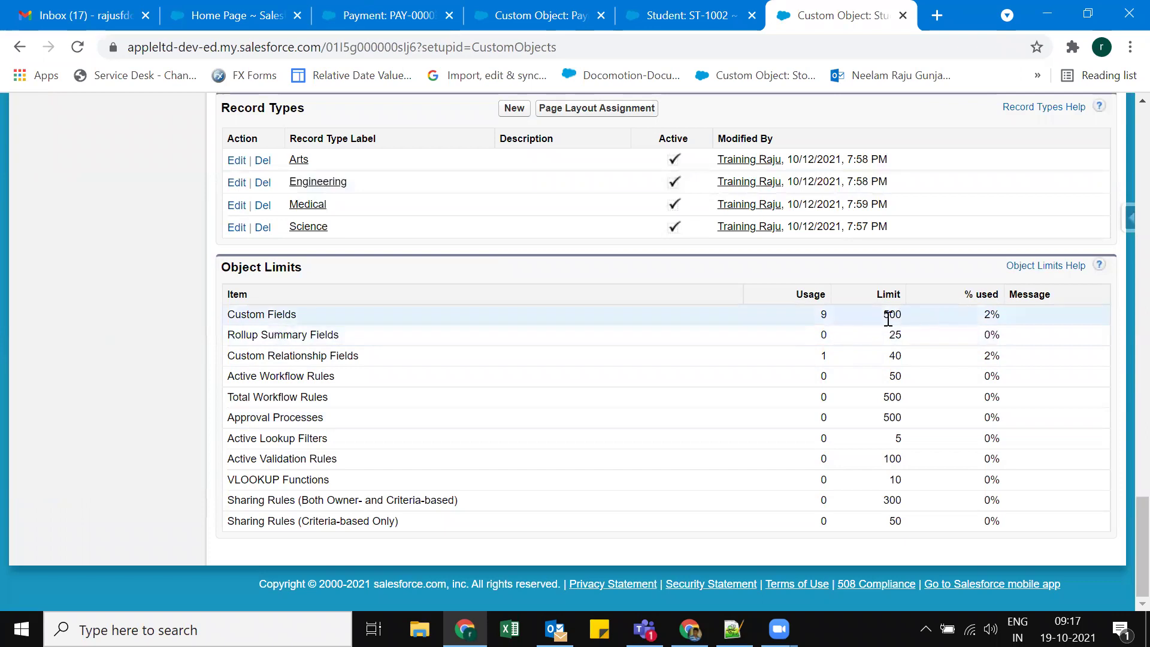
{"action": "scroll", "coordinate": [623, 486], "scroll_direction": "up", "scroll_amount": 5}
{"action": "scroll", "coordinate": [614, 479], "scroll_direction": "up", "scroll_amount": 15}
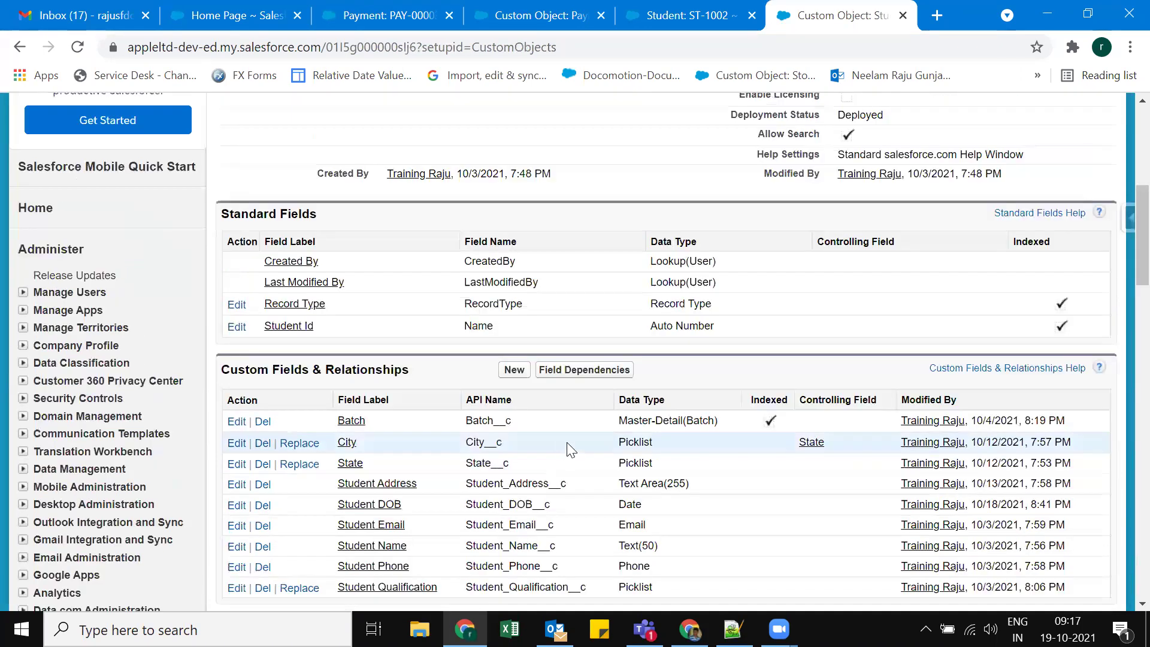
{"action": "scroll", "coordinate": [569, 449], "scroll_direction": "down", "scroll_amount": 1}
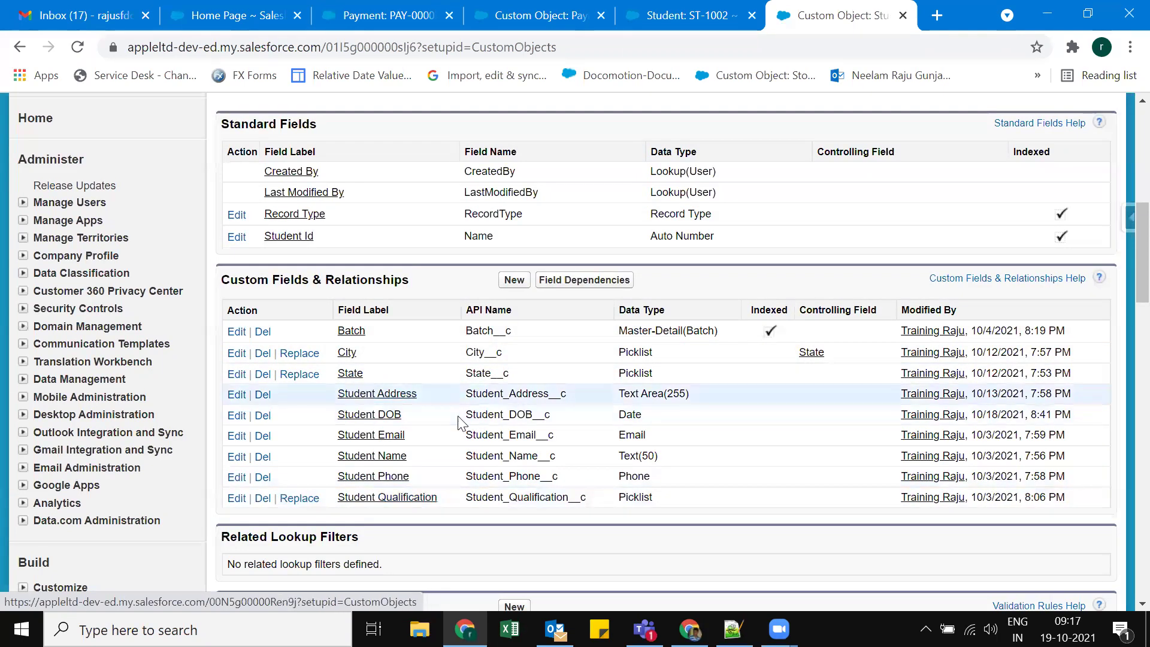
Step: Return to the Payment custom object and compare its custom fields list with the usage shown in Object Limits
{"action": "left_click", "coordinate": [527, 15]}
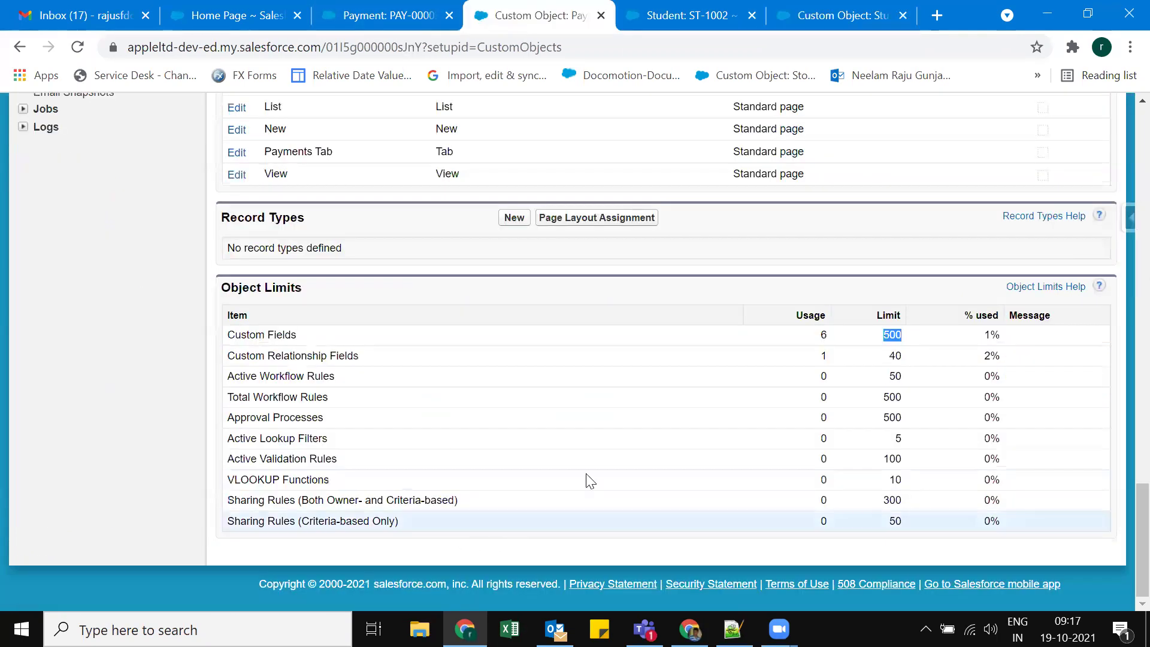
{"action": "scroll", "coordinate": [450, 449], "scroll_direction": "up", "scroll_amount": 10}
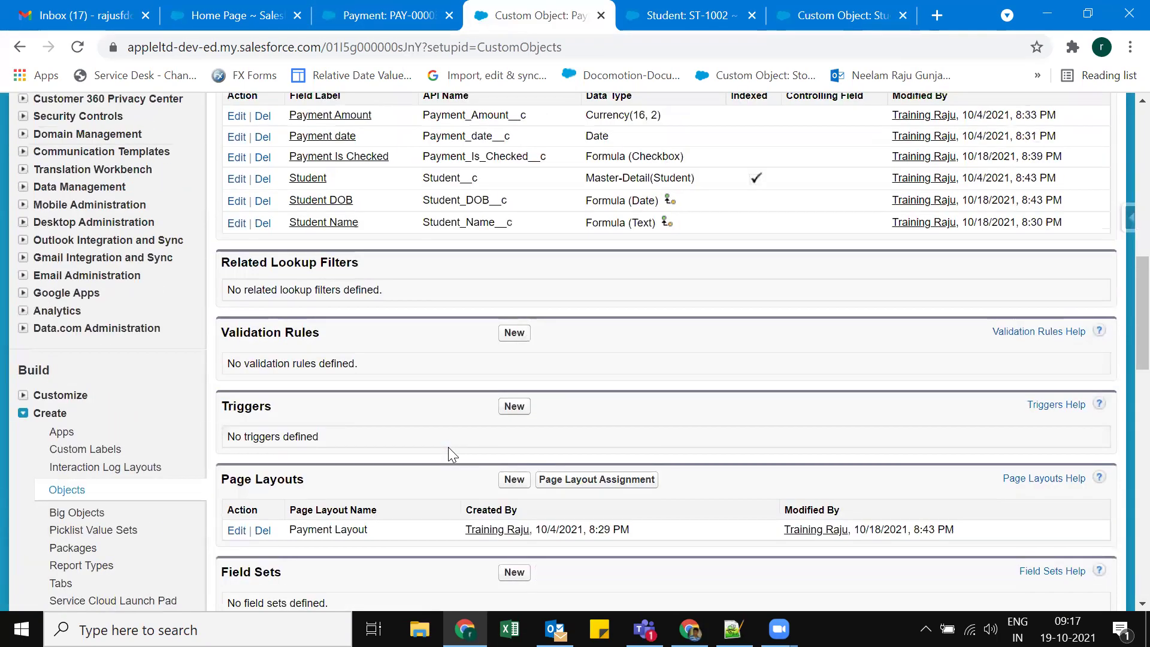
{"action": "scroll", "coordinate": [449, 443], "scroll_direction": "up", "scroll_amount": 2}
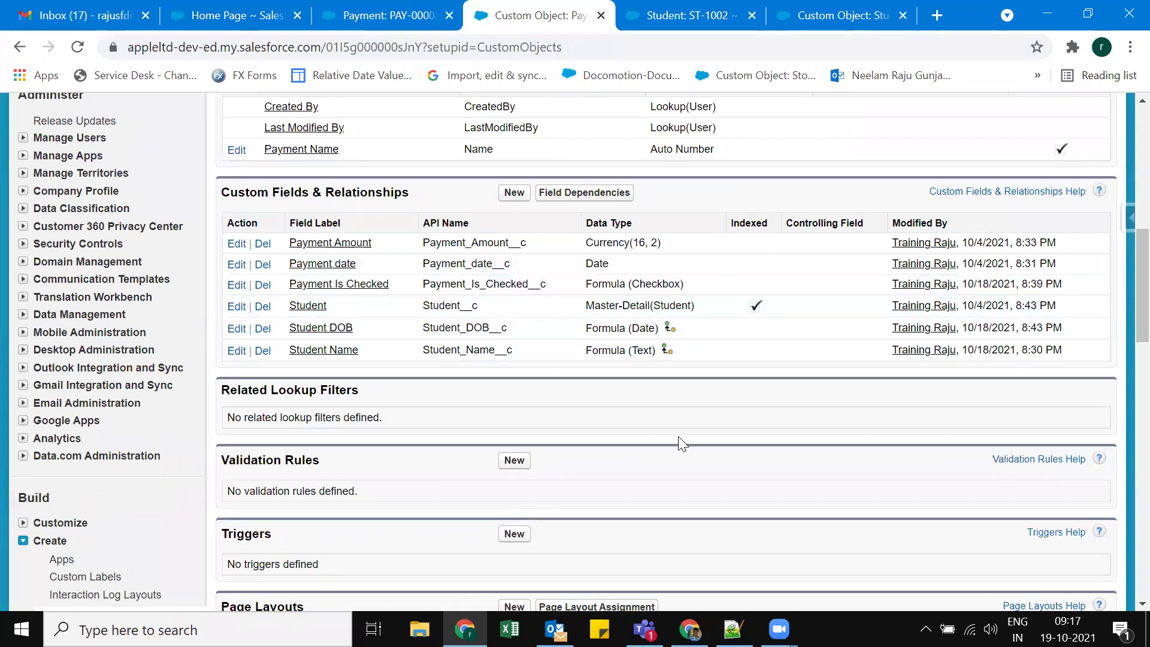
{"action": "scroll", "coordinate": [711, 446], "scroll_direction": "down", "scroll_amount": 1}
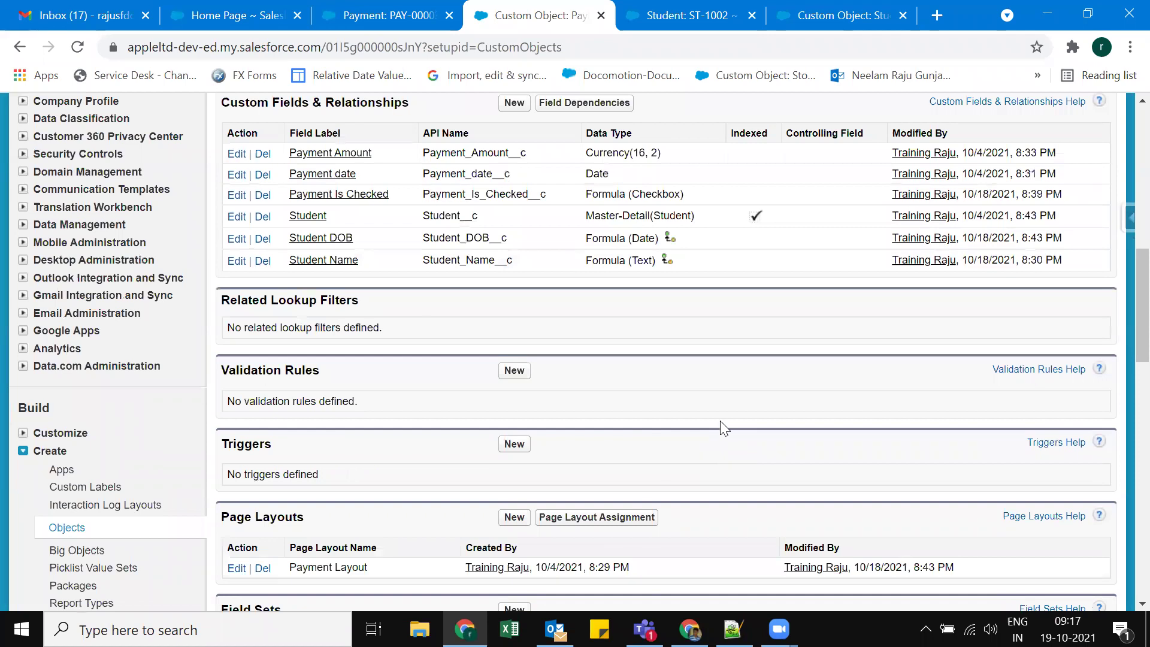
{"action": "scroll", "coordinate": [745, 397], "scroll_direction": "down", "scroll_amount": 15}
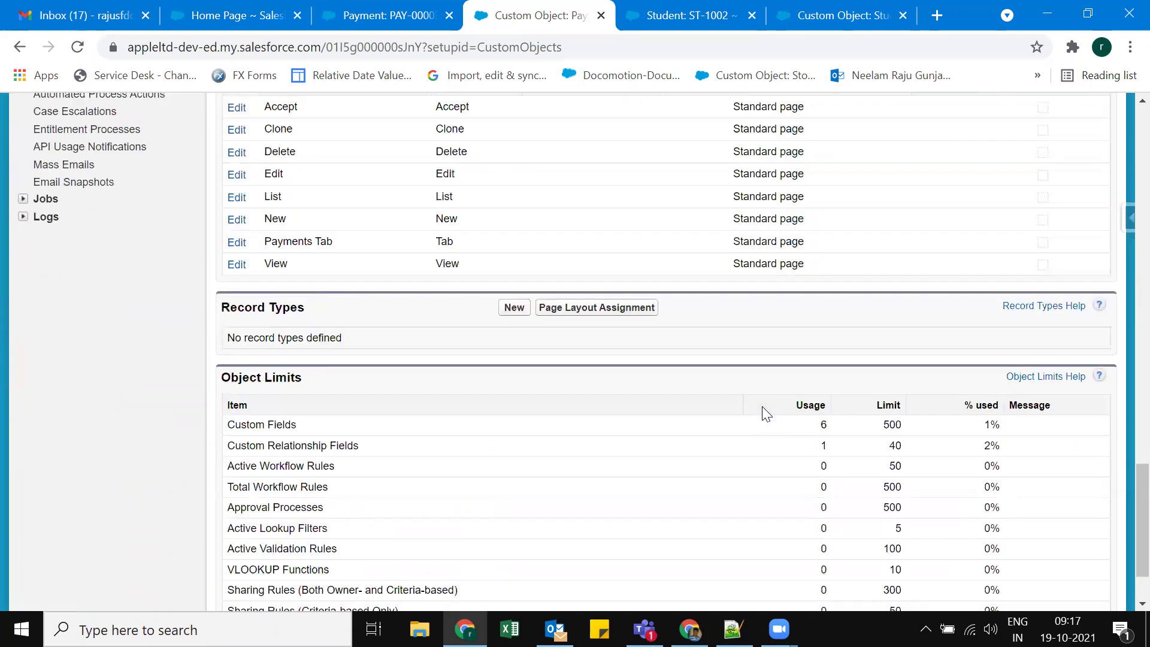
{"action": "left_click_drag", "start_coordinate": [233, 357], "coordinate": [415, 366]}
{"action": "left_click", "coordinate": [419, 366]}
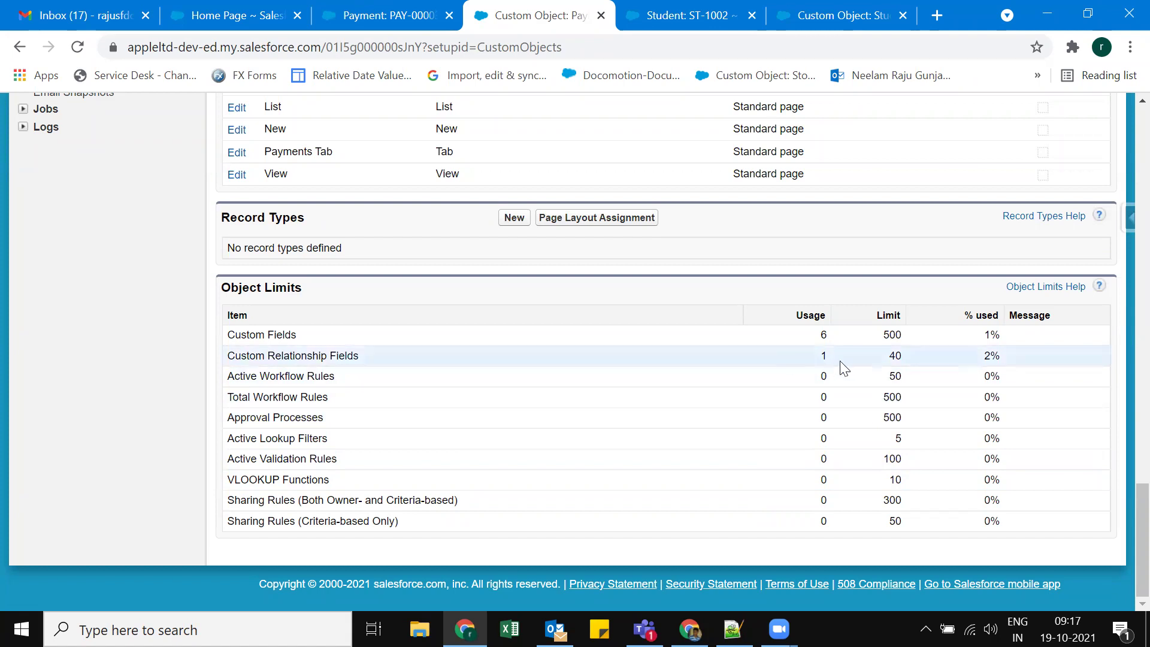
Step: Check Payment's Student master-detail field against the Custom Relationship Fields usage in Object Limits
{"action": "scroll", "coordinate": [618, 433], "scroll_direction": "up", "scroll_amount": 15}
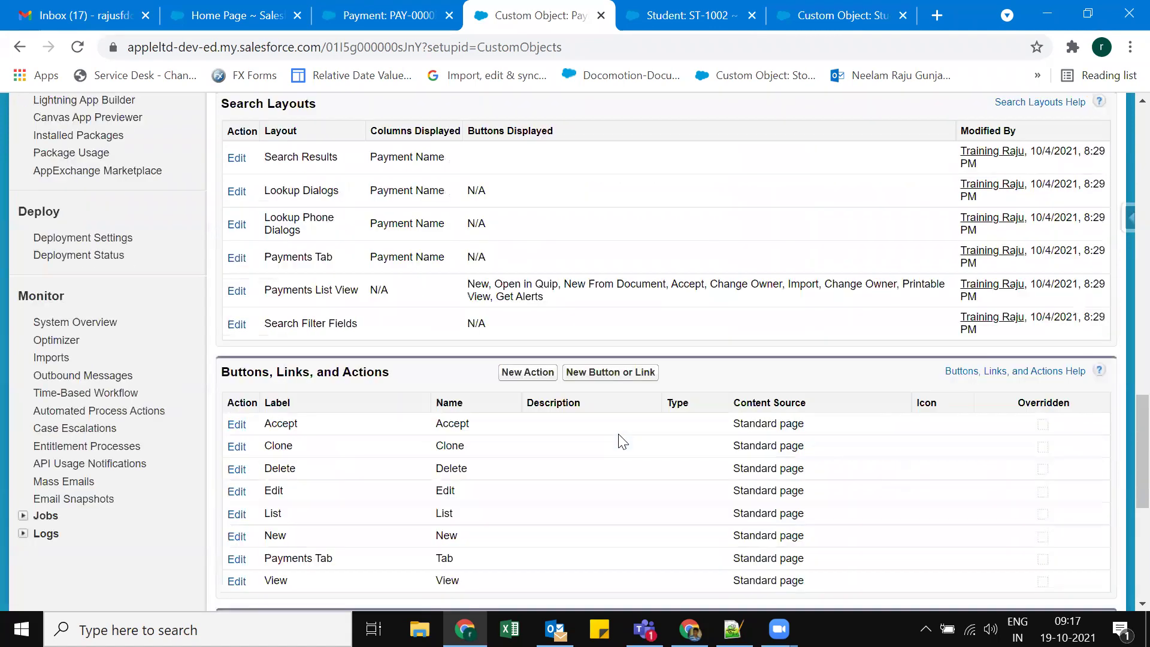
{"action": "scroll", "coordinate": [618, 434], "scroll_direction": "up", "scroll_amount": 13}
{"action": "scroll", "coordinate": [617, 384], "scroll_direction": "down", "scroll_amount": 9}
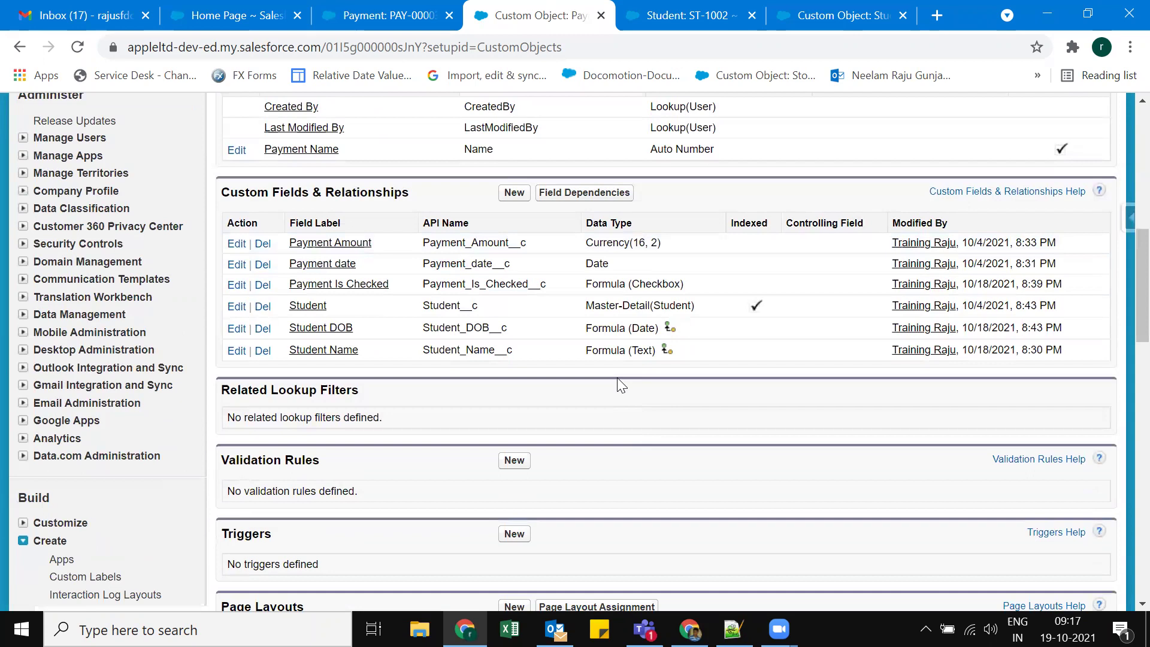
{"action": "left_click_drag", "start_coordinate": [586, 306], "coordinate": [670, 306]}
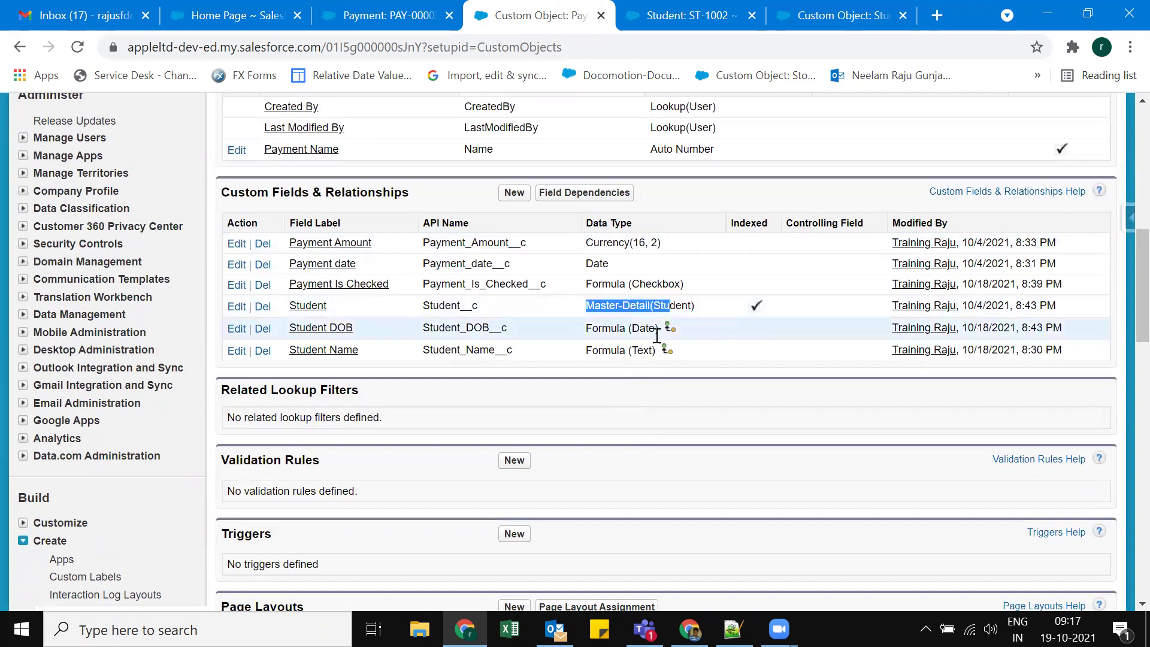
{"action": "scroll", "coordinate": [591, 422], "scroll_direction": "down", "scroll_amount": 3}
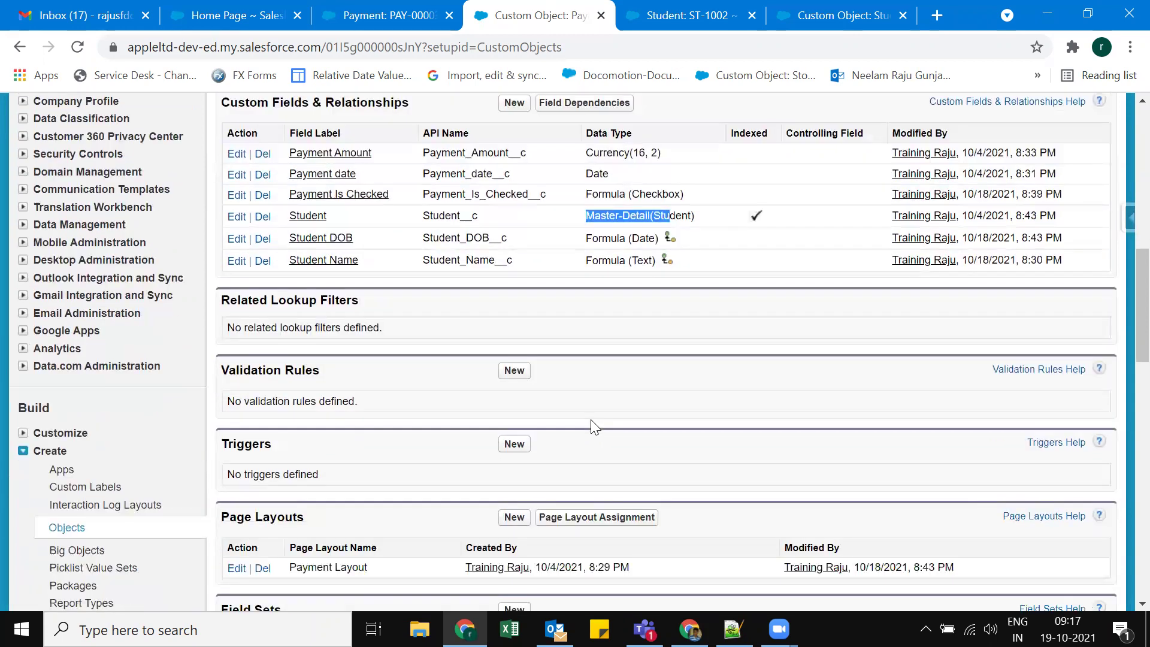
{"action": "left_click", "coordinate": [646, 423]}
{"action": "scroll", "coordinate": [656, 427], "scroll_direction": "down", "scroll_amount": 1}
{"action": "scroll", "coordinate": [653, 421], "scroll_direction": "down", "scroll_amount": 10}
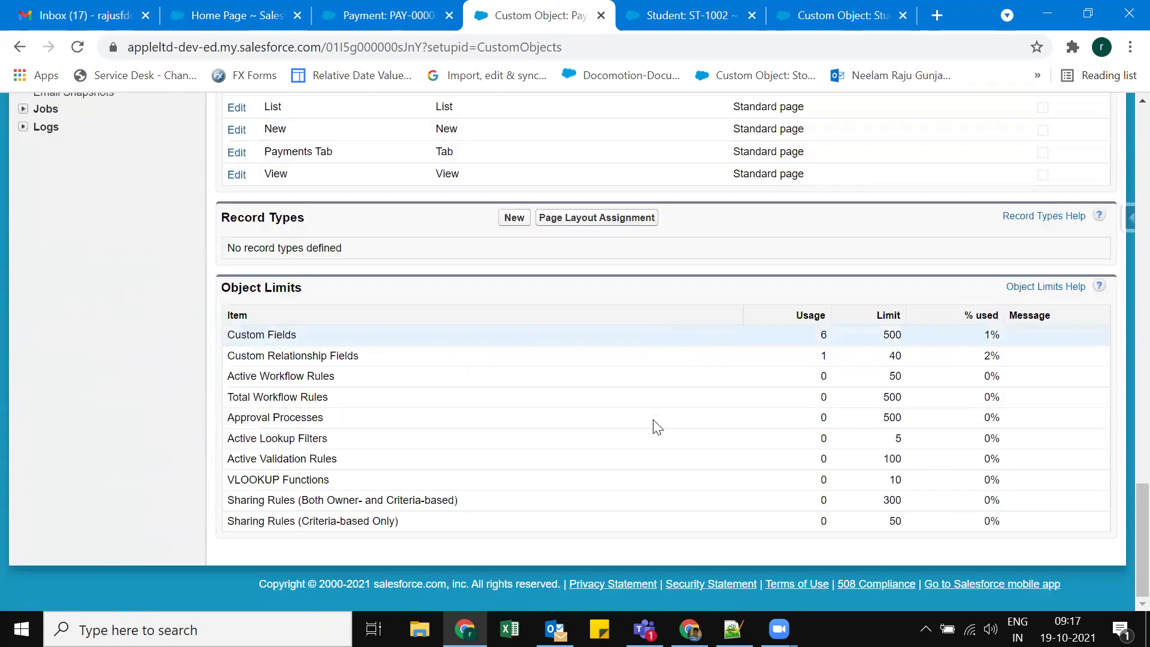